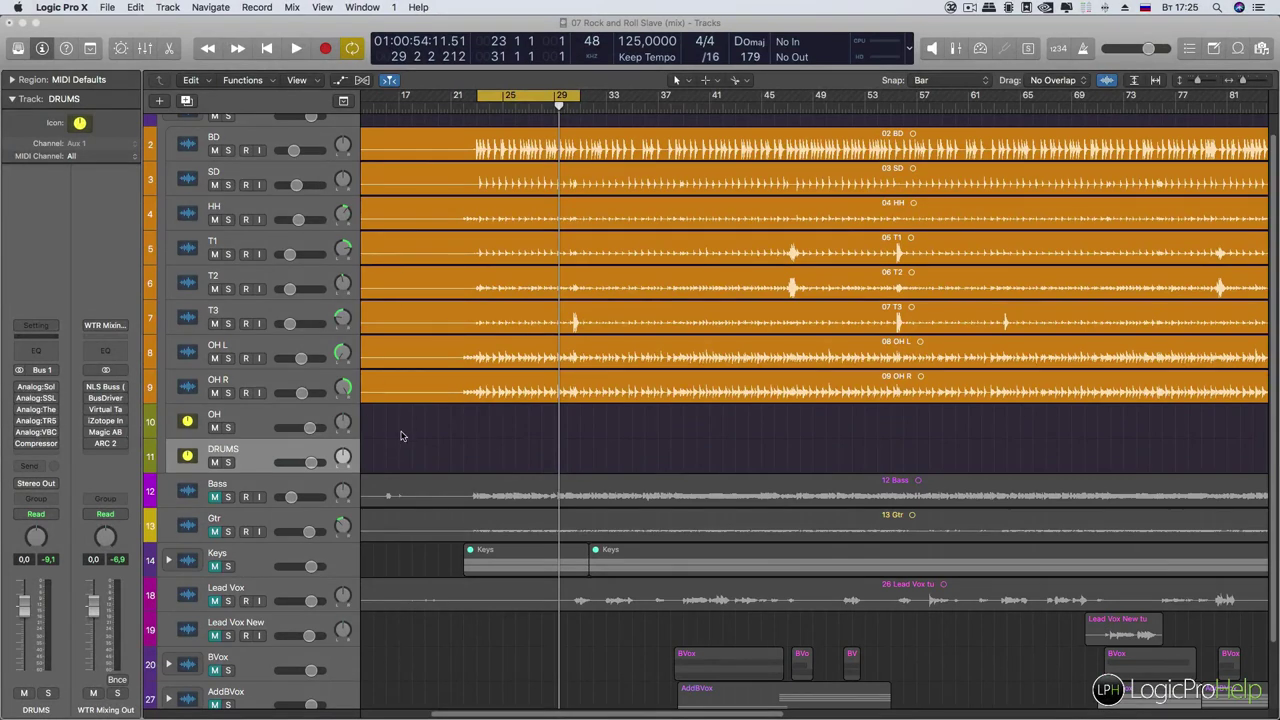
pyautogui.hscroll(-5, 401, 436)
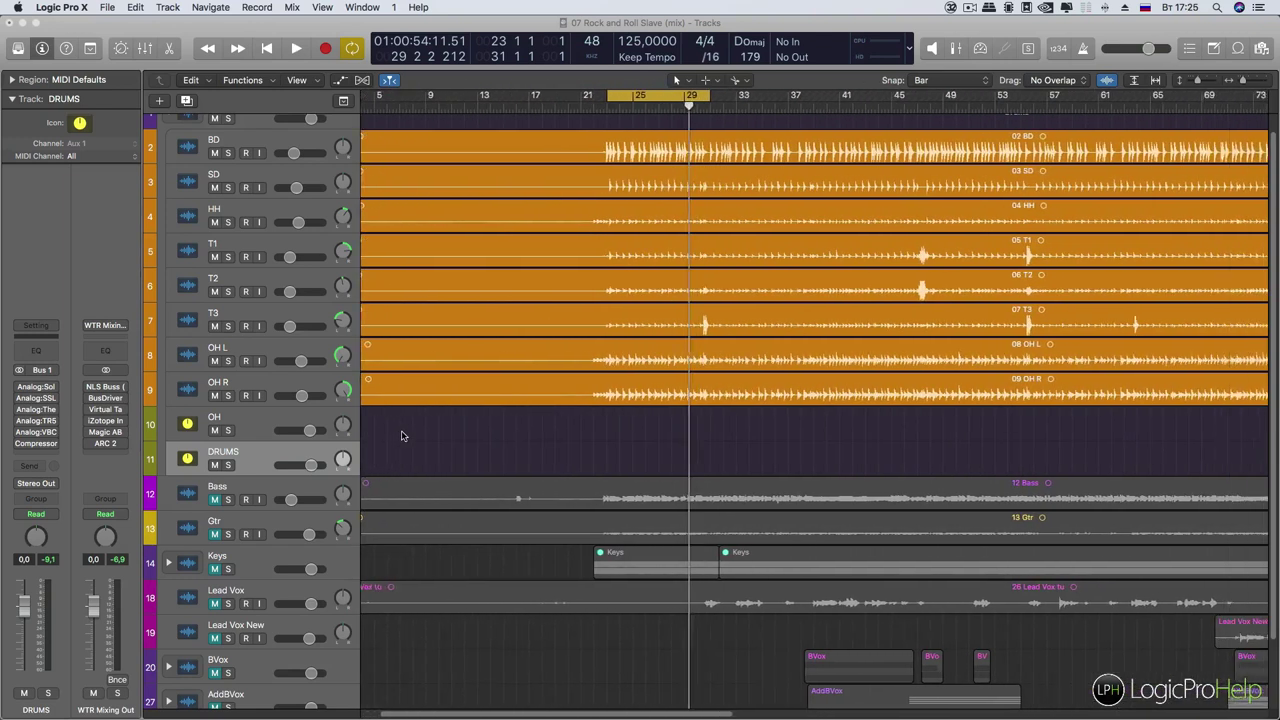
pyautogui.hscroll(5, 401, 436)
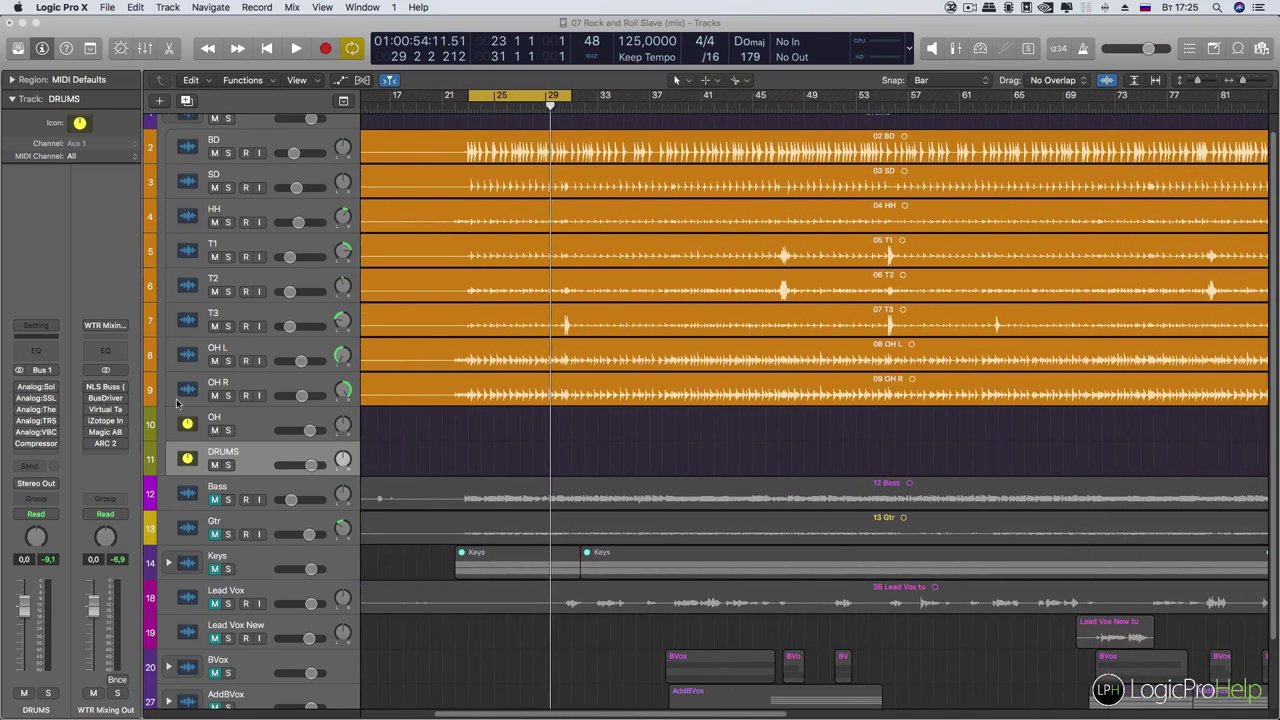
pyautogui.hscroll(-3, 419, 425)
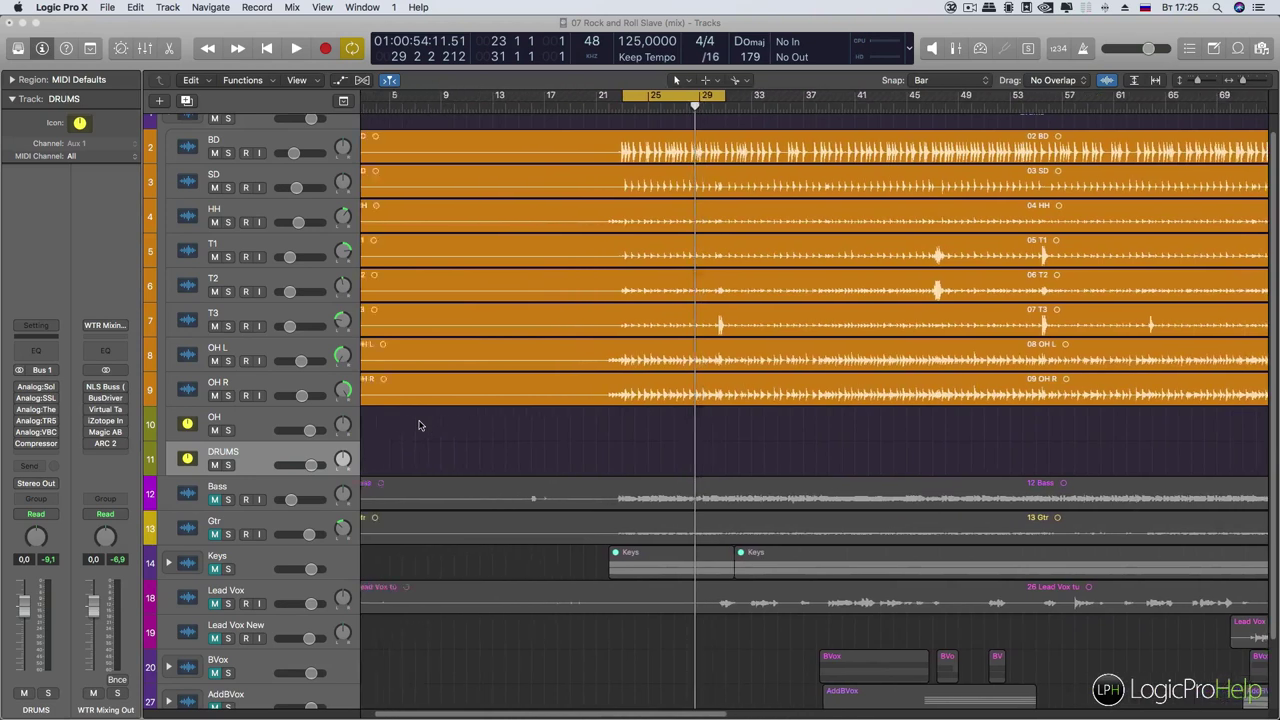
pyautogui.hscroll(1, 419, 425)
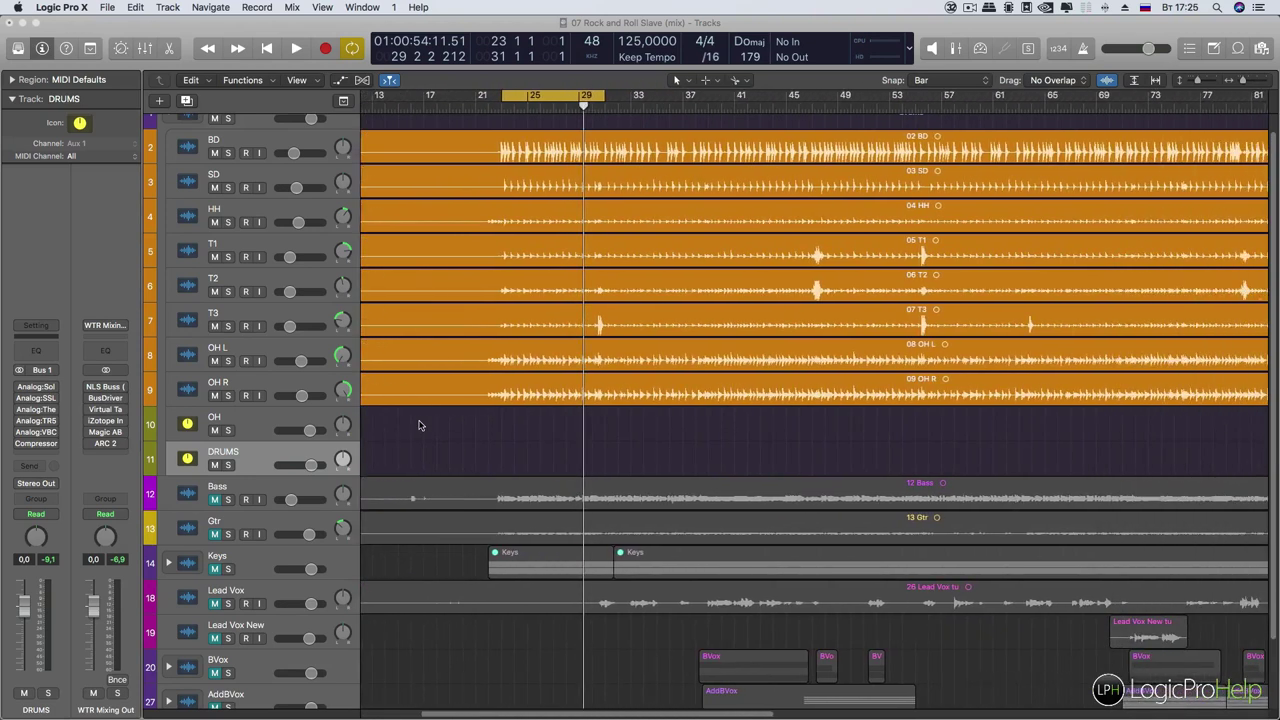
# Select the DRUMS bus track, open its Solid Bus Comp insert and place the plugin window over the middle of the arrangement
pyautogui.click(236, 424)
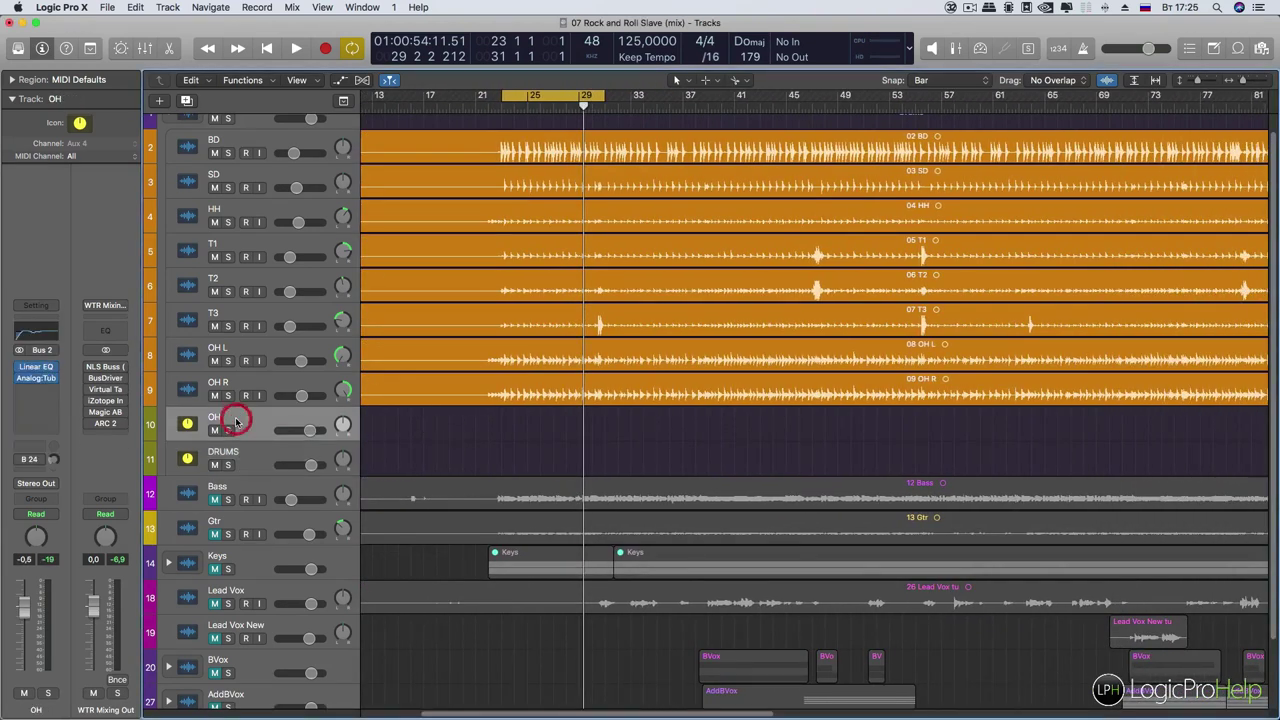
pyautogui.click(265, 463)
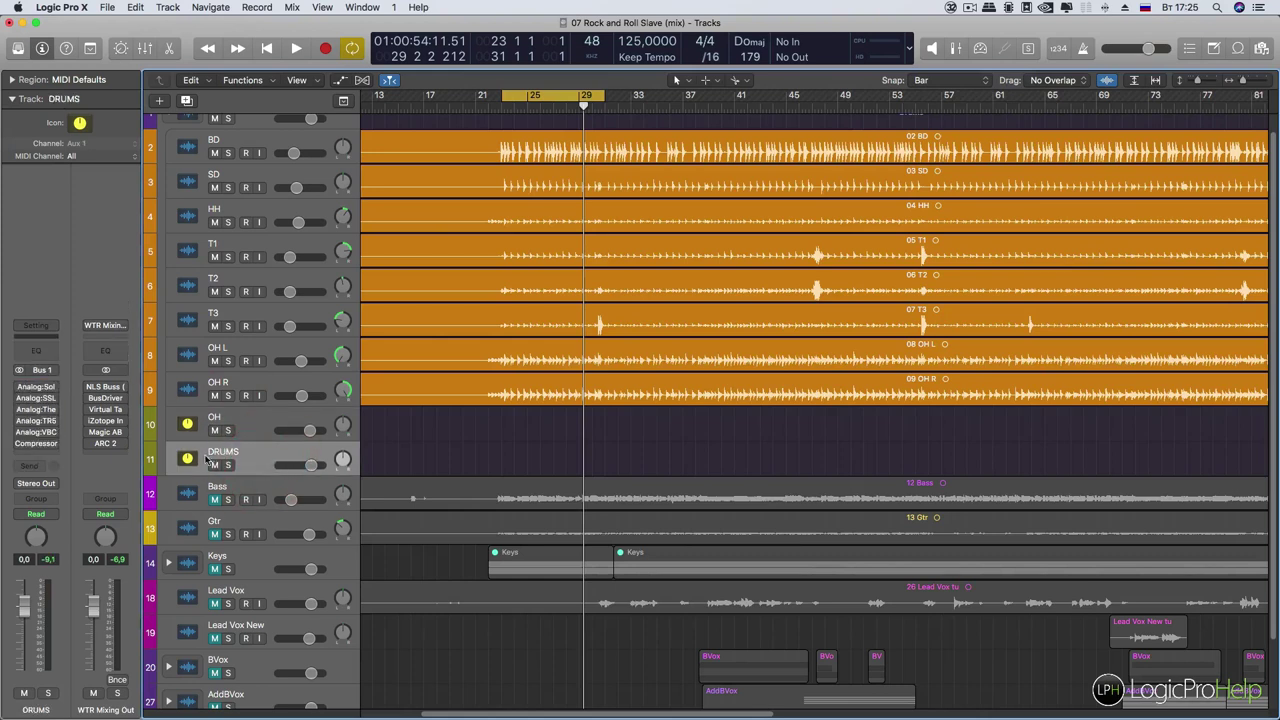
pyautogui.click(36, 389)
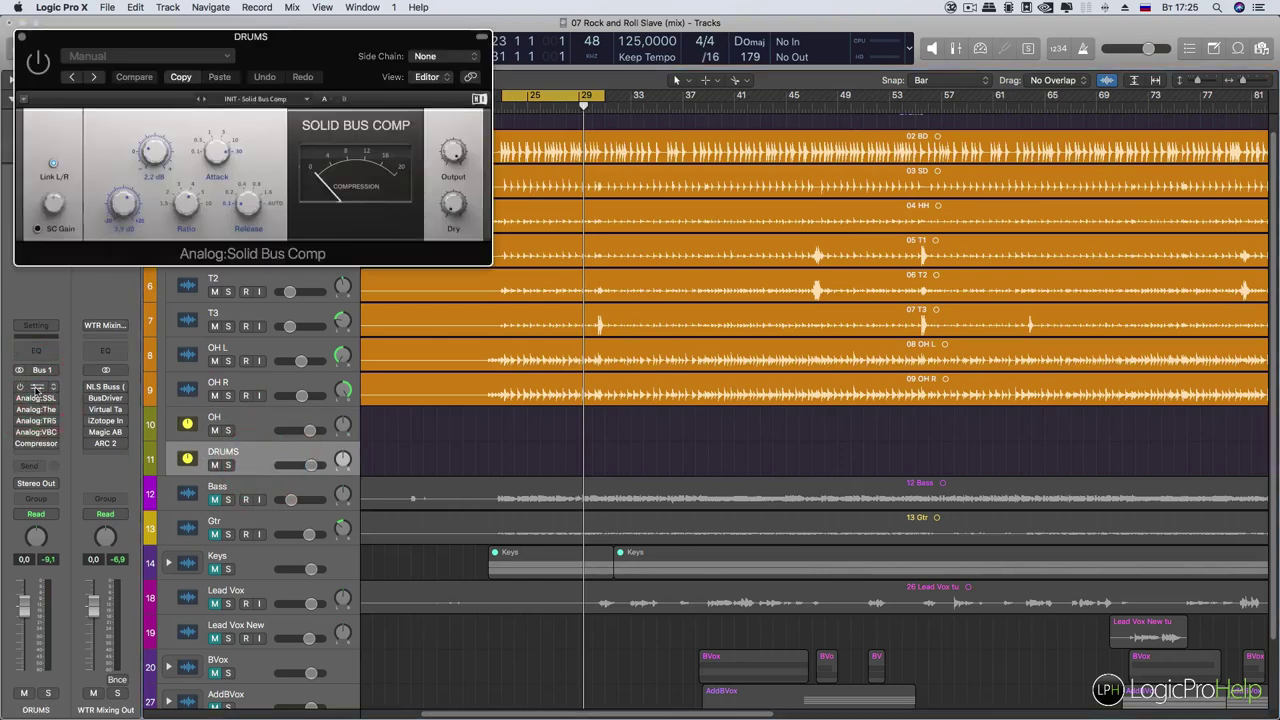
pyautogui.moveTo(346, 34); pyautogui.dragTo(630, 190)
pyautogui.moveTo(459, 185); pyautogui.dragTo(535, 315)
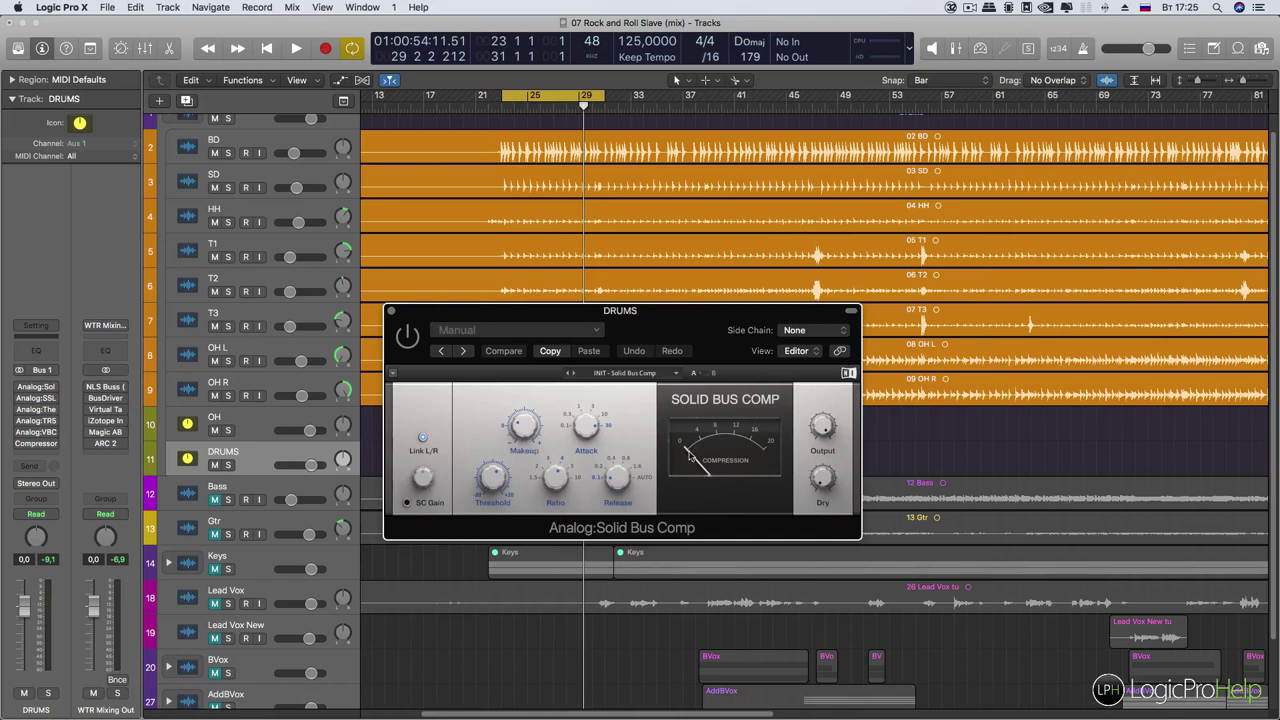
# Adjust the attack time of the Solid Bus Comp and reposition its window lower over the arrangement
pyautogui.moveTo(588, 424); pyautogui.dragTo(590, 417)
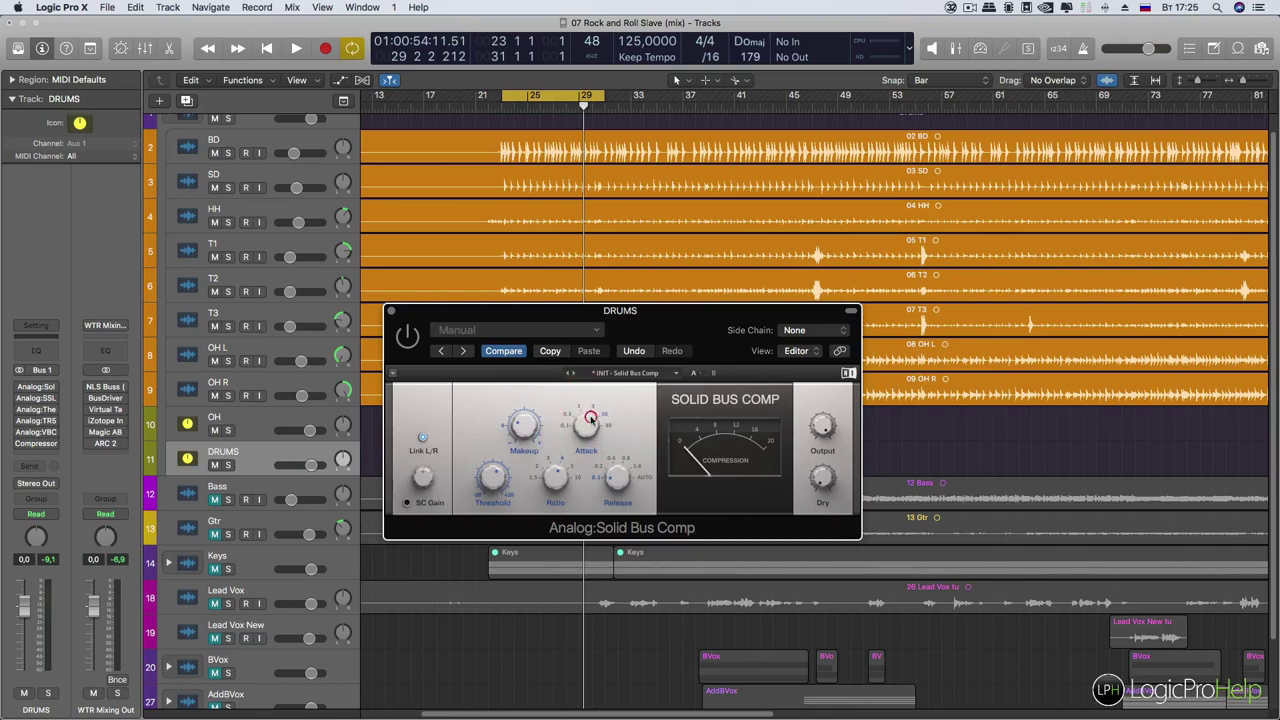
pyautogui.moveTo(535, 311); pyautogui.dragTo(578, 328)
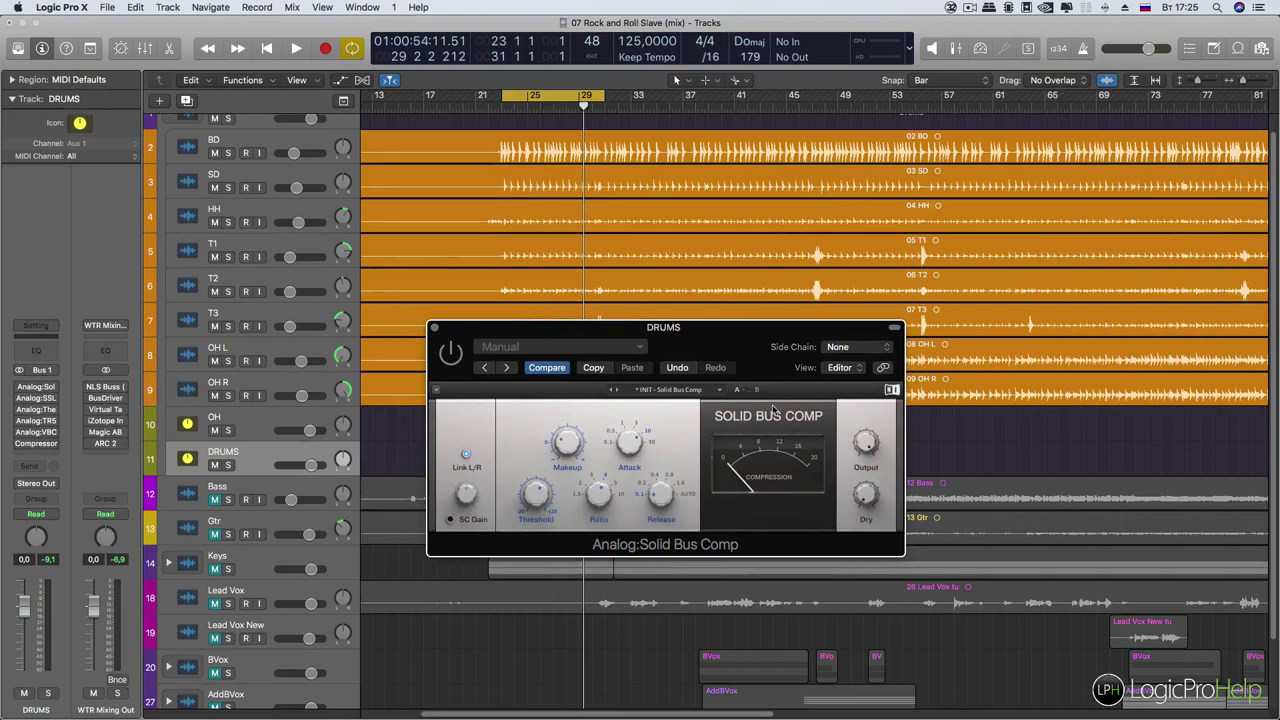
pyautogui.moveTo(470, 332); pyautogui.dragTo(464, 342)
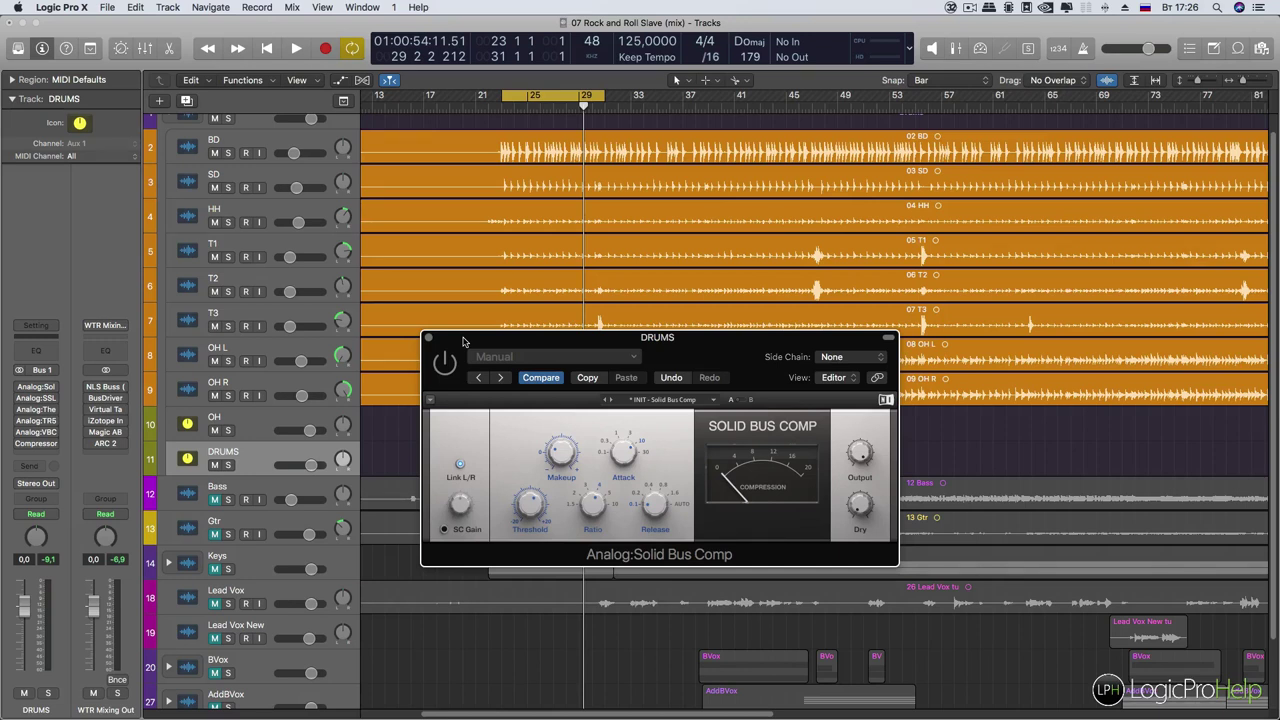
pyautogui.moveTo(473, 342); pyautogui.dragTo(519, 389)
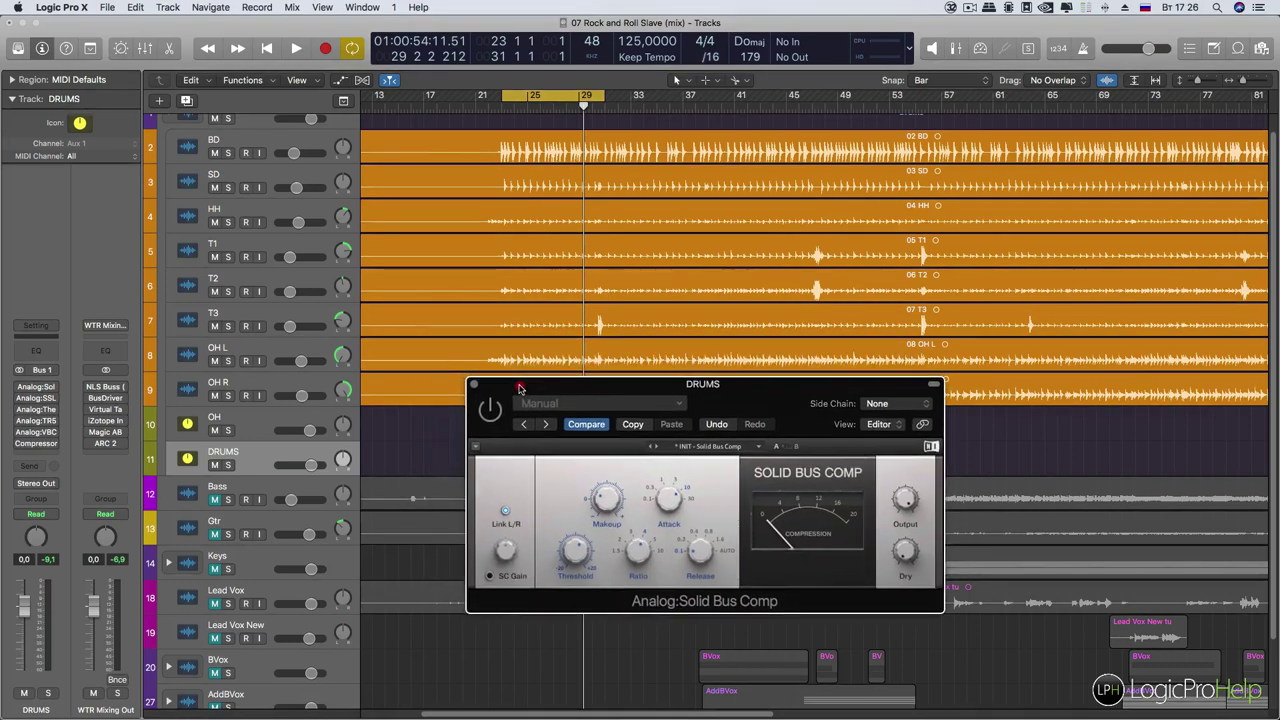
# Reselect the DRUMS bus track and close the Solid Bus Comp window
pyautogui.click(245, 455)
pyautogui.scroll(2, 396, 281)
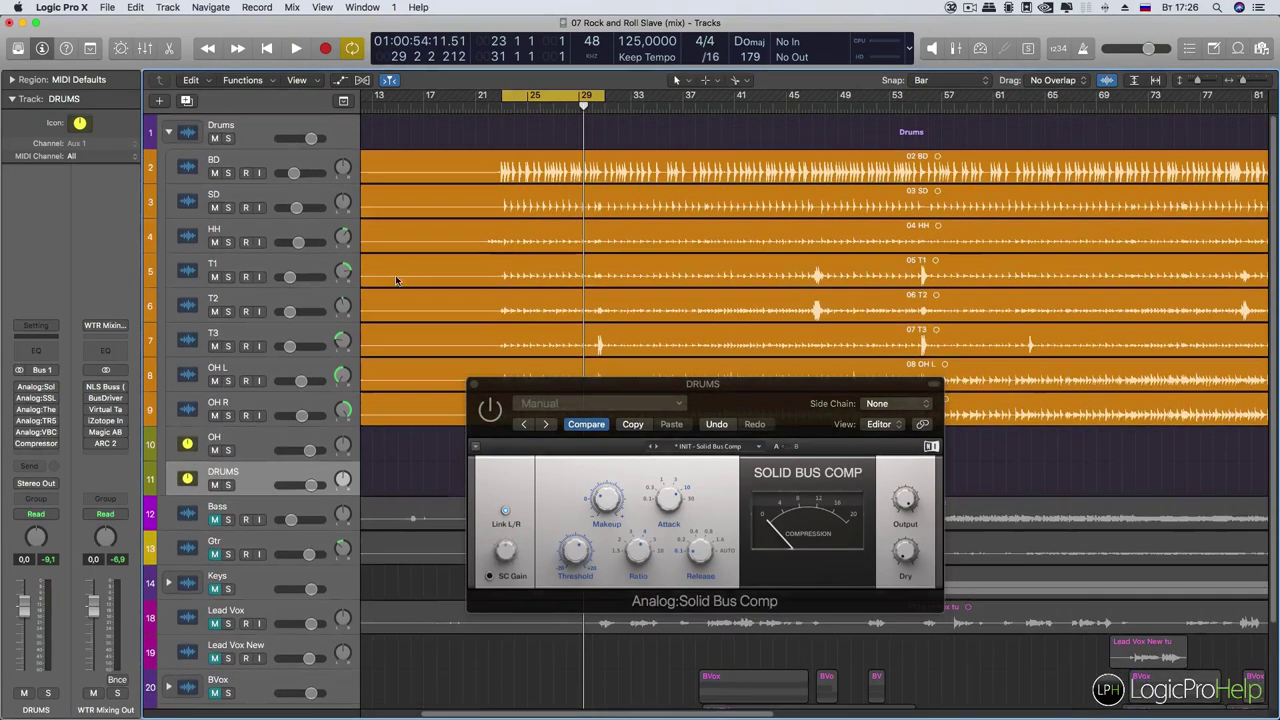
pyautogui.moveTo(590, 388); pyautogui.dragTo(502, 392)
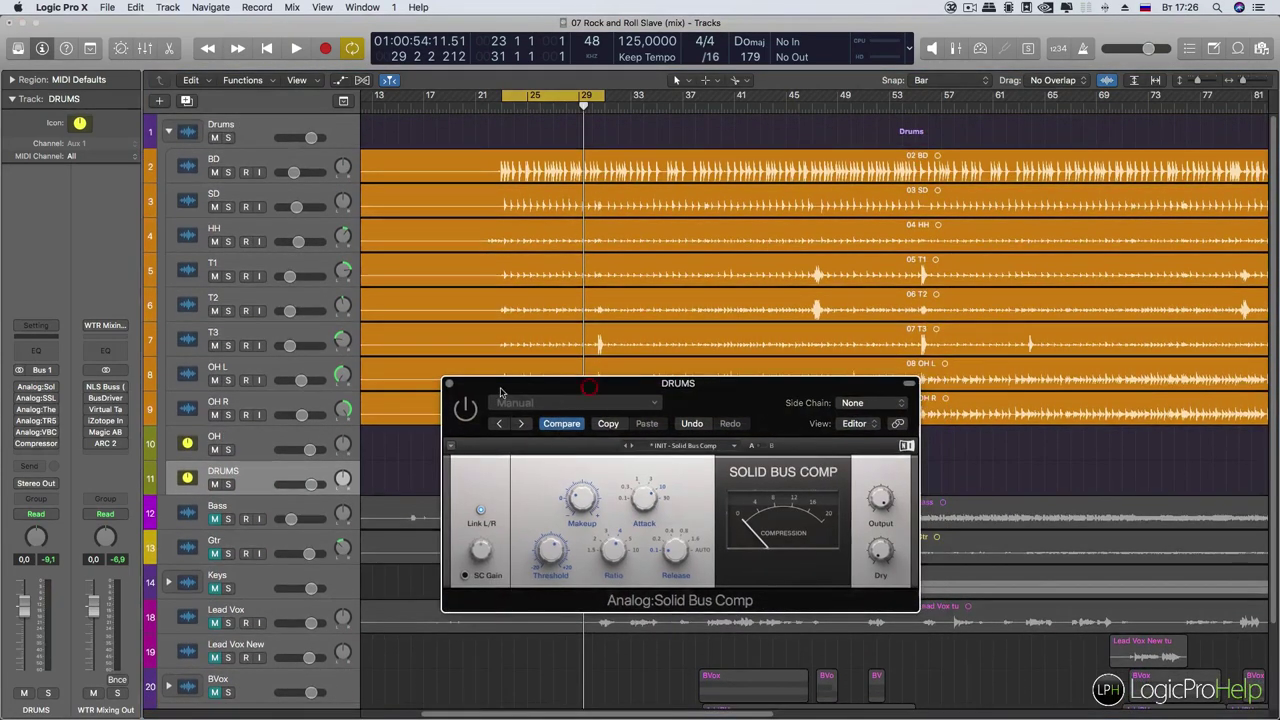
pyautogui.click(449, 384)
# Open the Solid Bus Comp and SSLComp inserts of the DRUMS bus and arrange their windows side by side
pyautogui.click(38, 389)
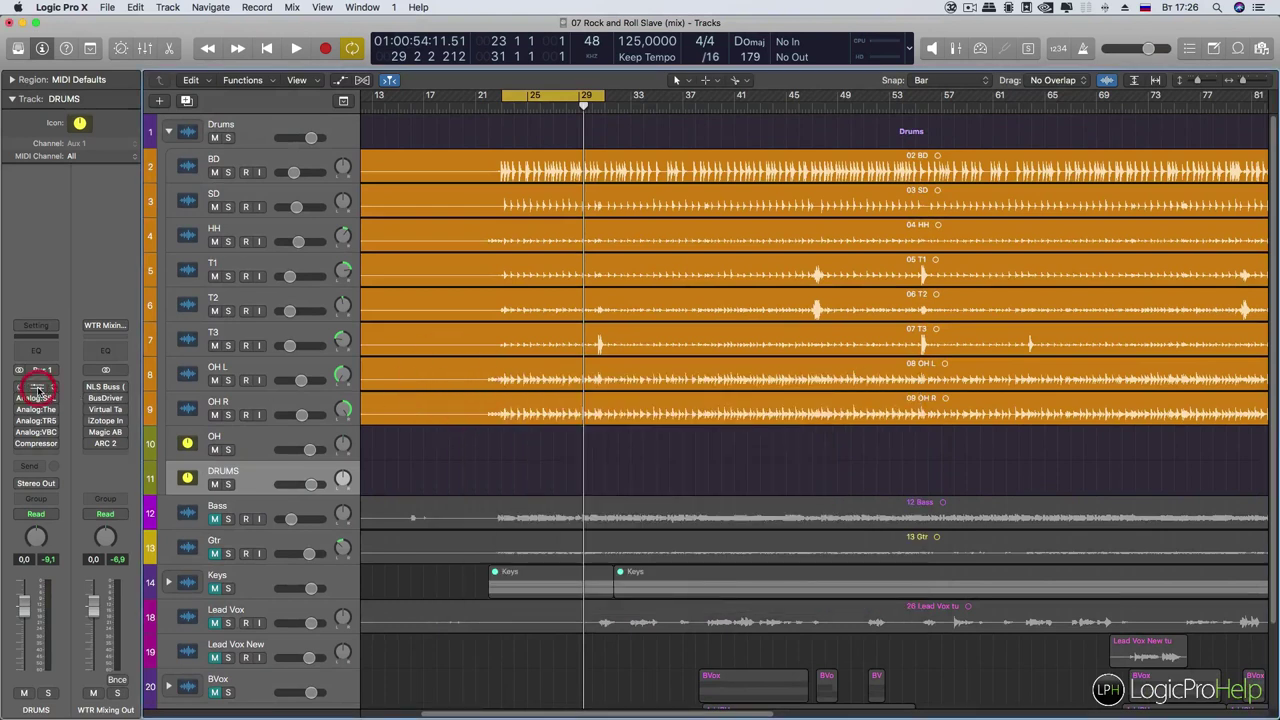
pyautogui.moveTo(688, 398); pyautogui.dragTo(967, 115)
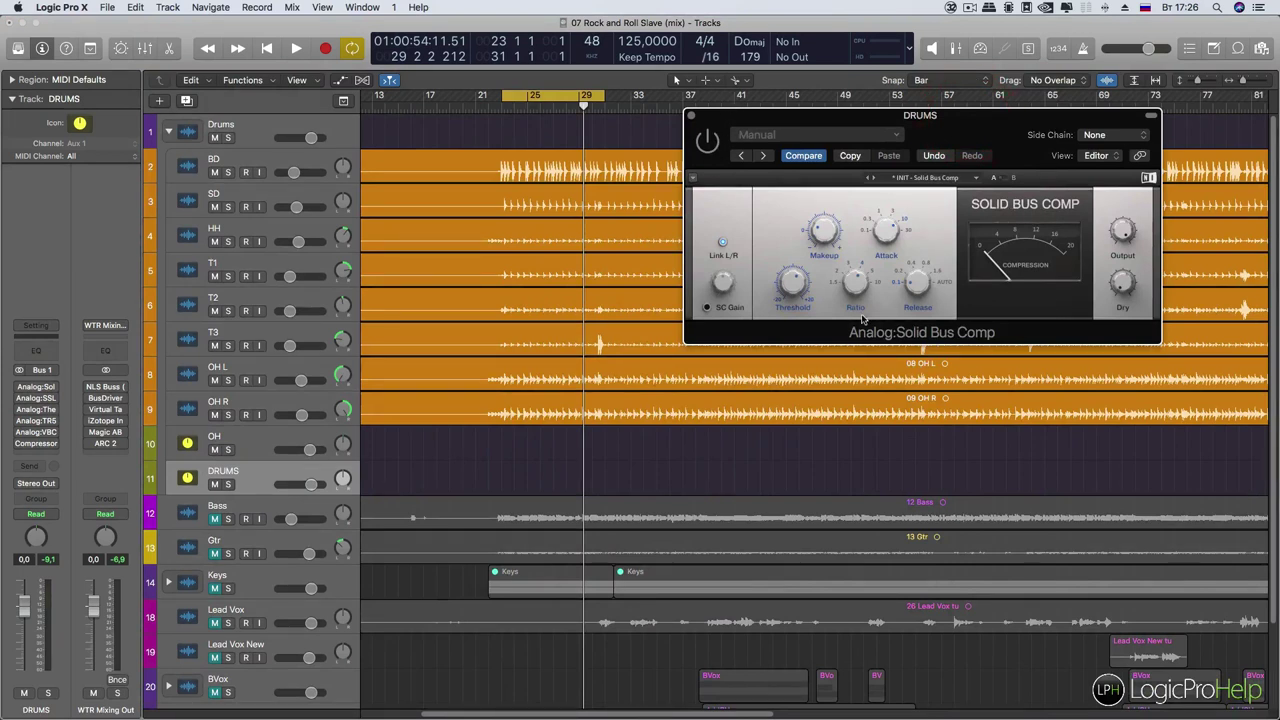
pyautogui.click(37, 399)
pyautogui.moveTo(131, 53); pyautogui.dragTo(553, 78)
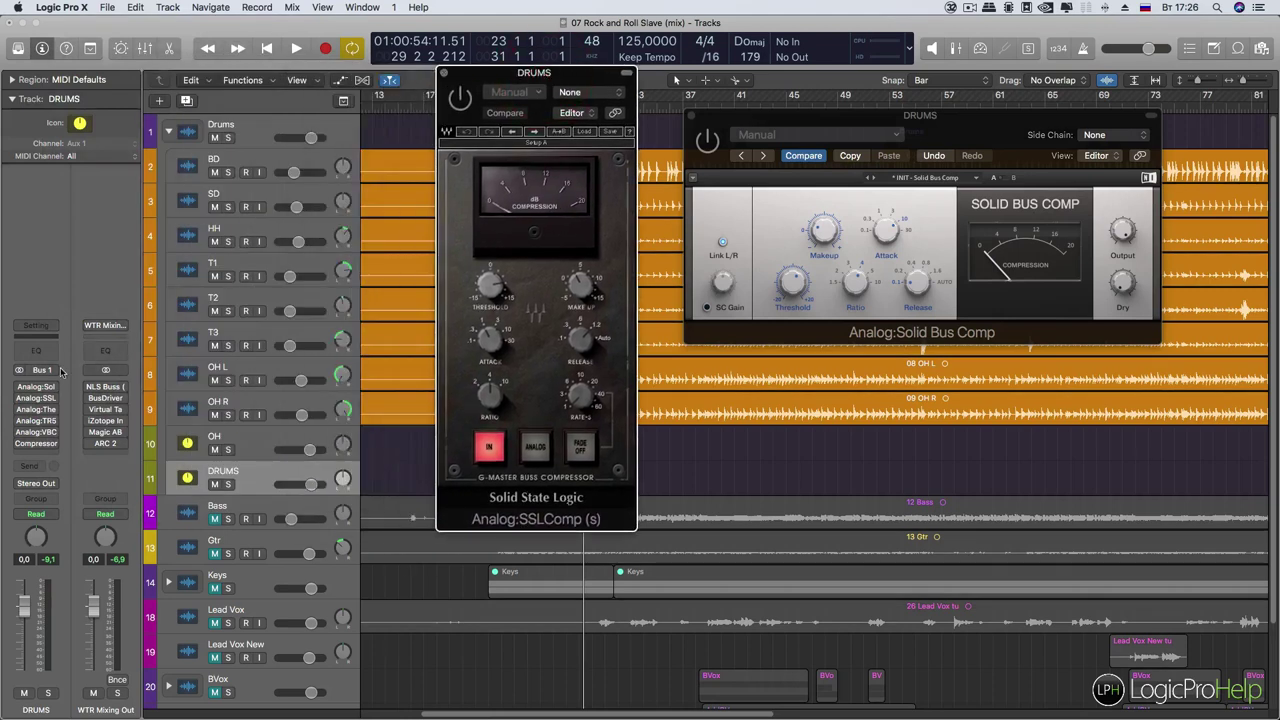
# Open The Glue and the TR5 Bus Compressor from the DRUMS bus and arrange them among the other compressor windows
pyautogui.click(34, 410)
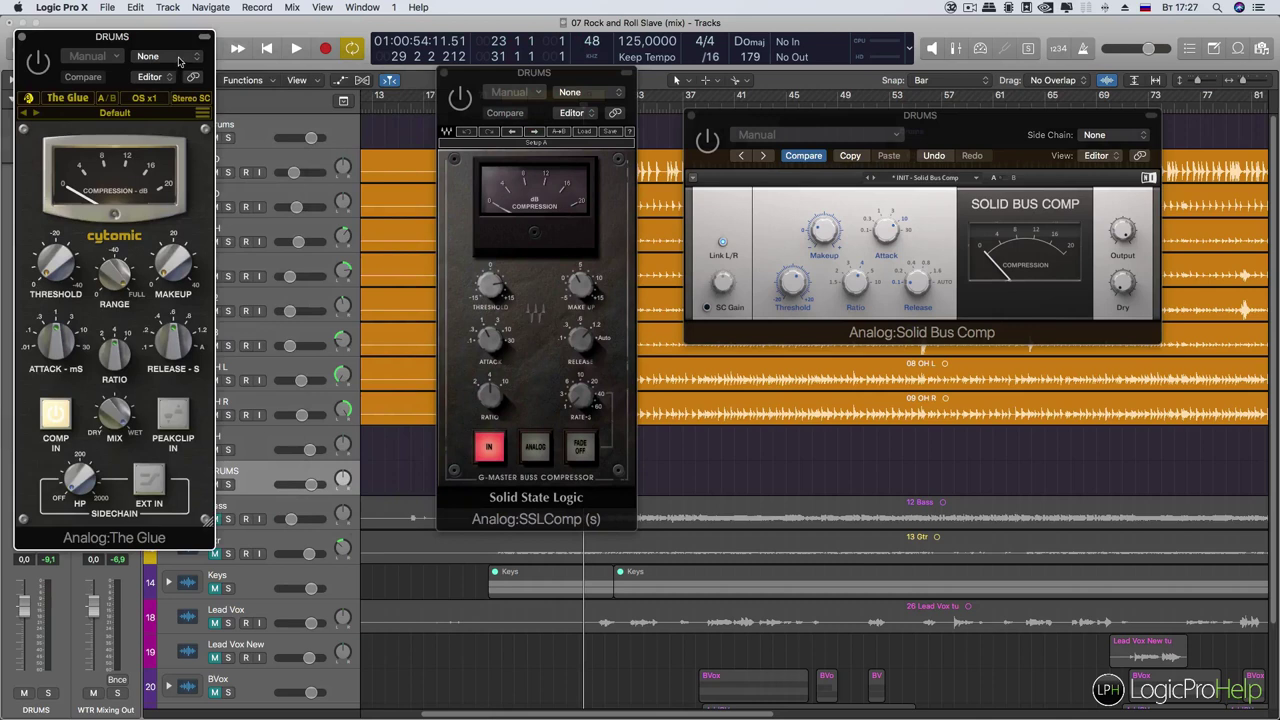
pyautogui.moveTo(172, 38); pyautogui.dragTo(383, 56)
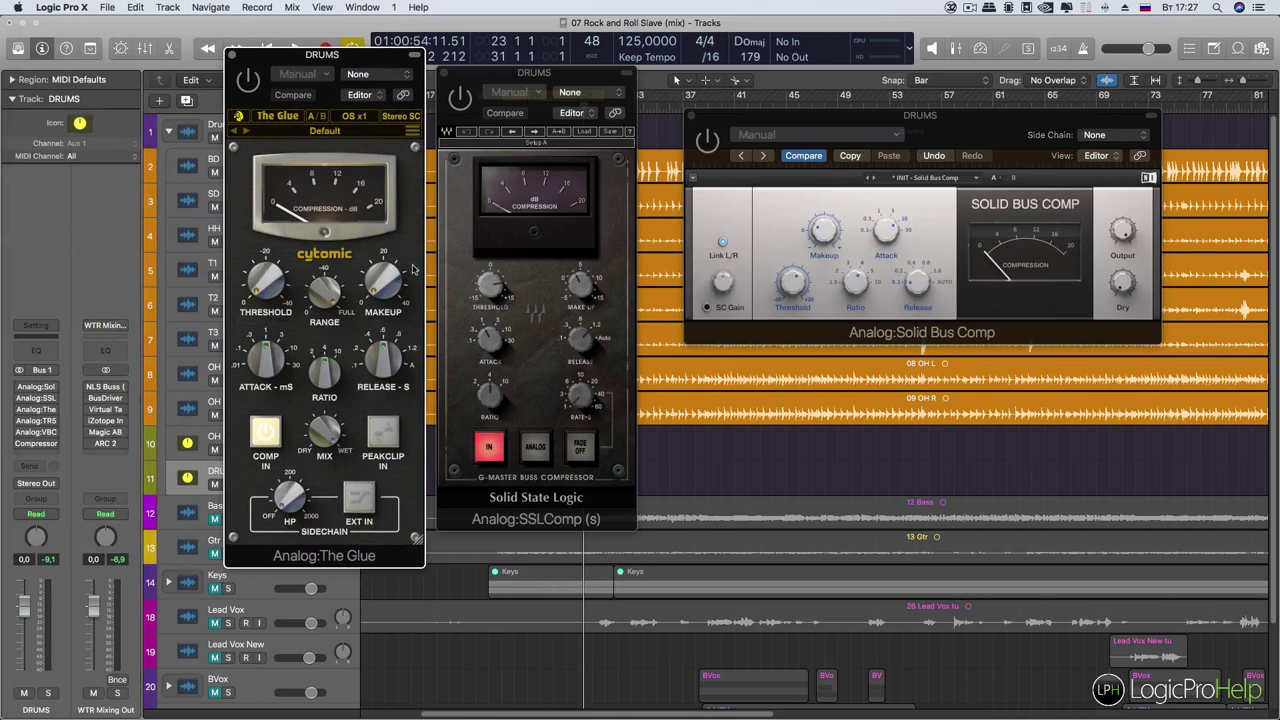
pyautogui.moveTo(308, 508)
pyautogui.click(36, 420)
pyautogui.moveTo(379, 82); pyautogui.dragTo(987, 351)
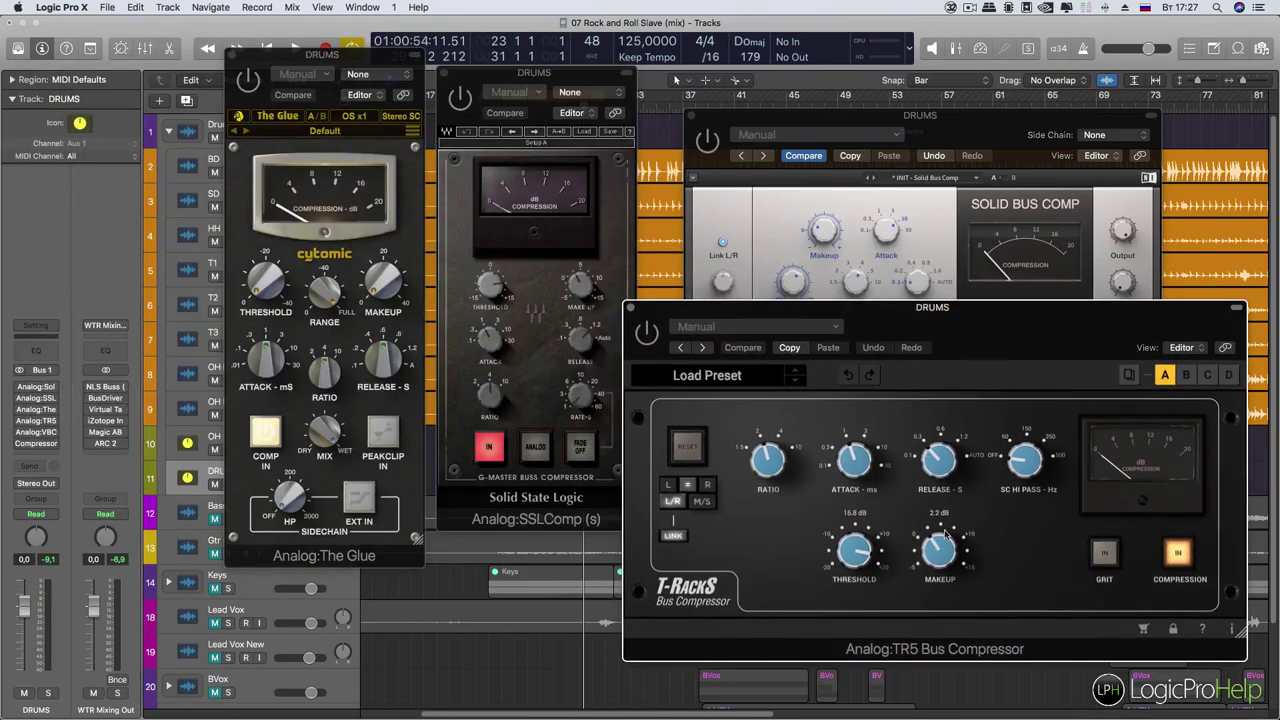
# Open the VBC FG-Grey and Logic's Compressor from the DRUMS bus and position both windows for viewing
pyautogui.click(36, 431)
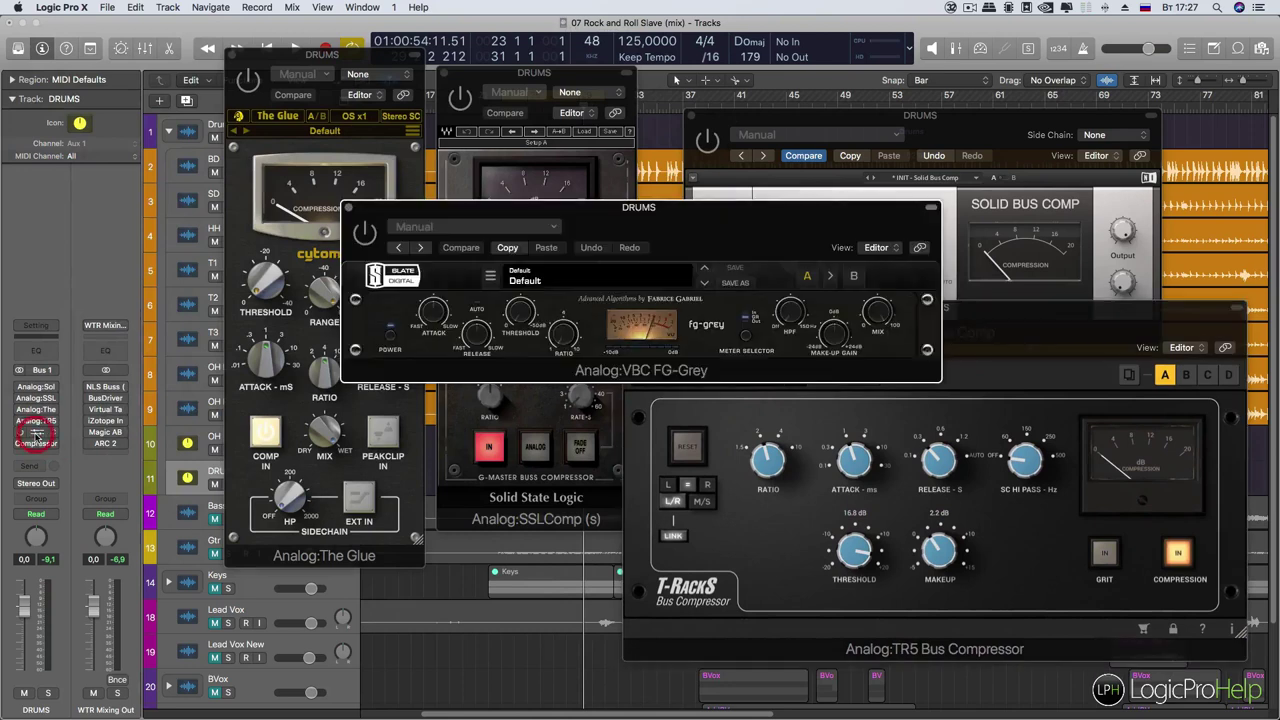
pyautogui.moveTo(678, 228); pyautogui.dragTo(448, 551)
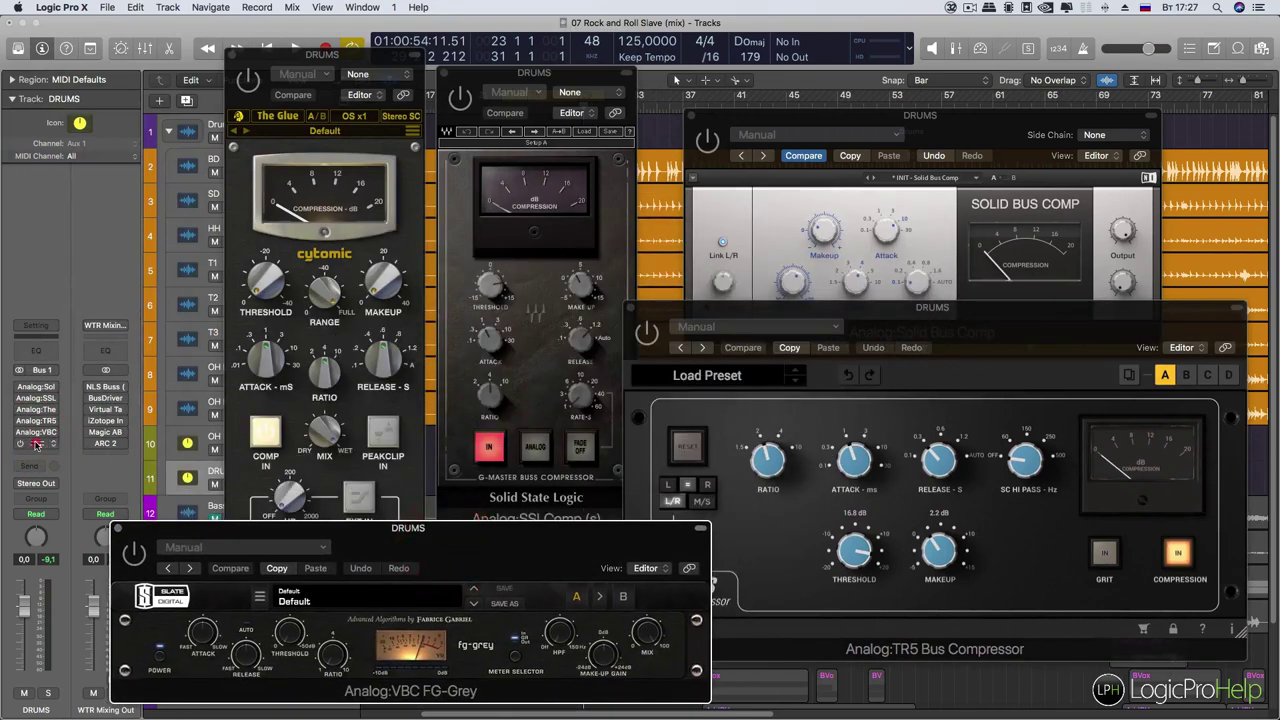
pyautogui.click(36, 443)
pyautogui.moveTo(292, 30); pyautogui.dragTo(543, 160)
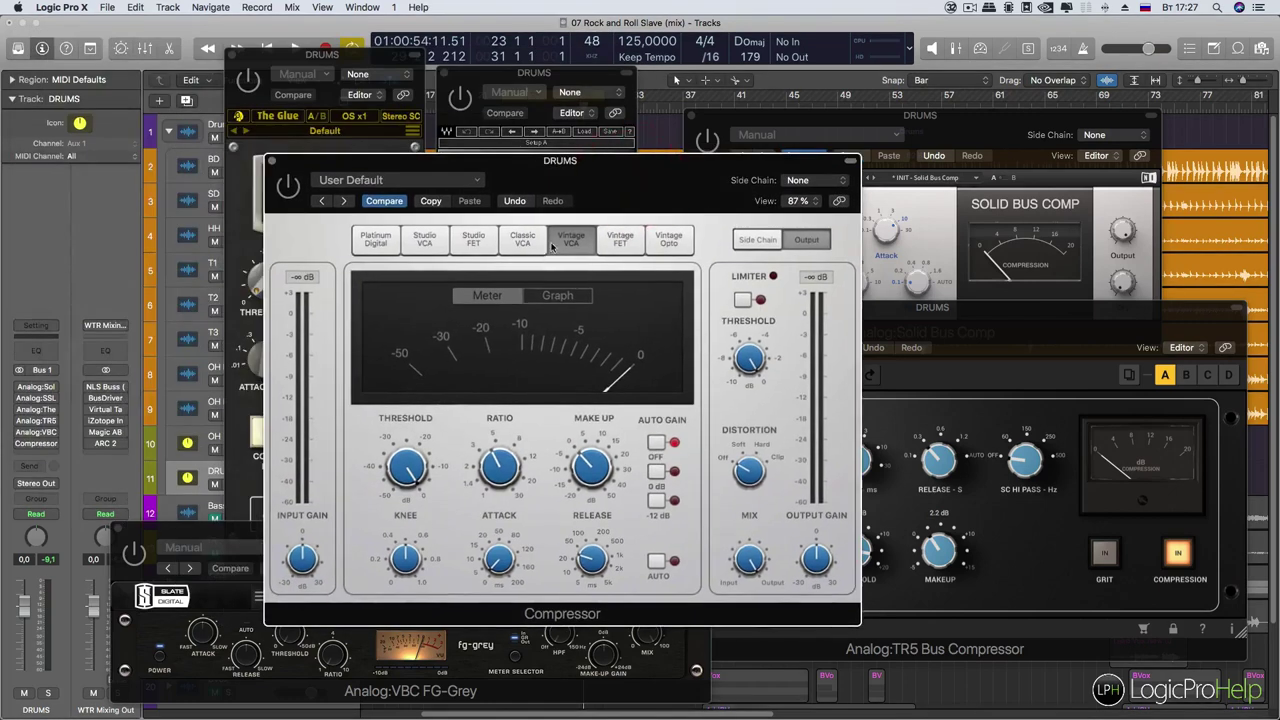
pyautogui.moveTo(632, 205); pyautogui.dragTo(634, 144)
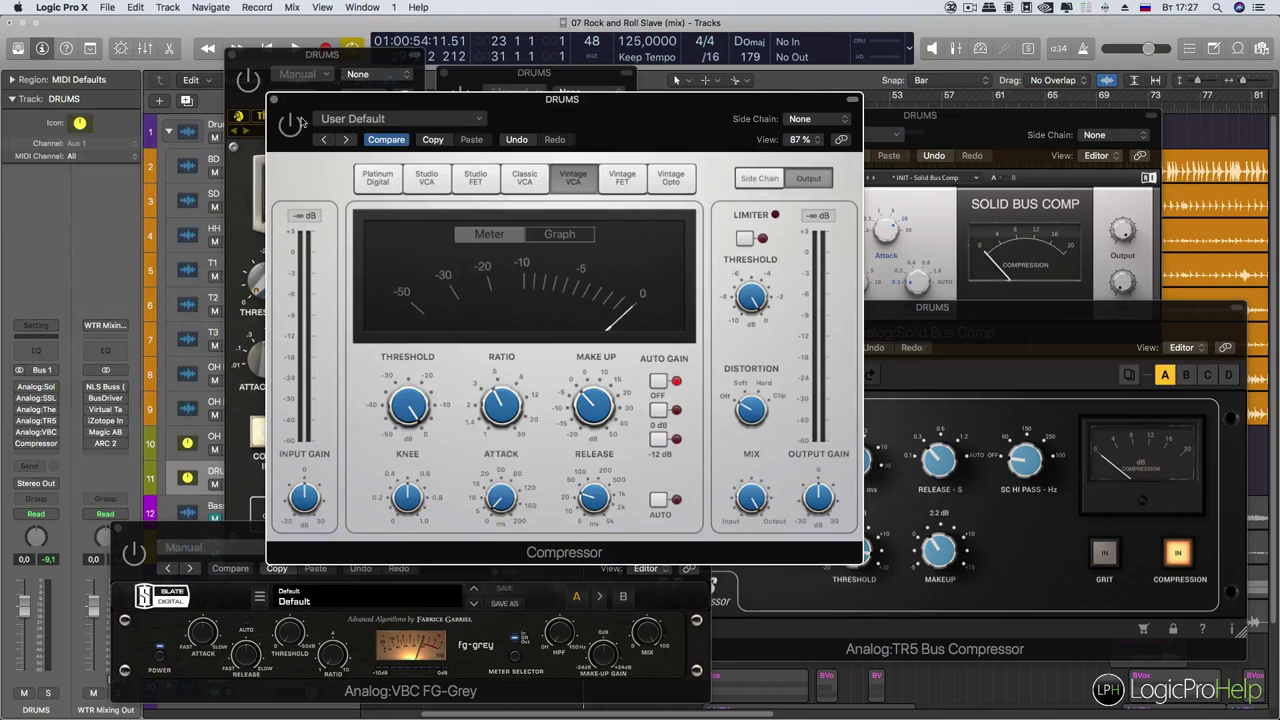
# Close all six open compressor plugin windows of the DRUMS bus
pyautogui.click(277, 100)
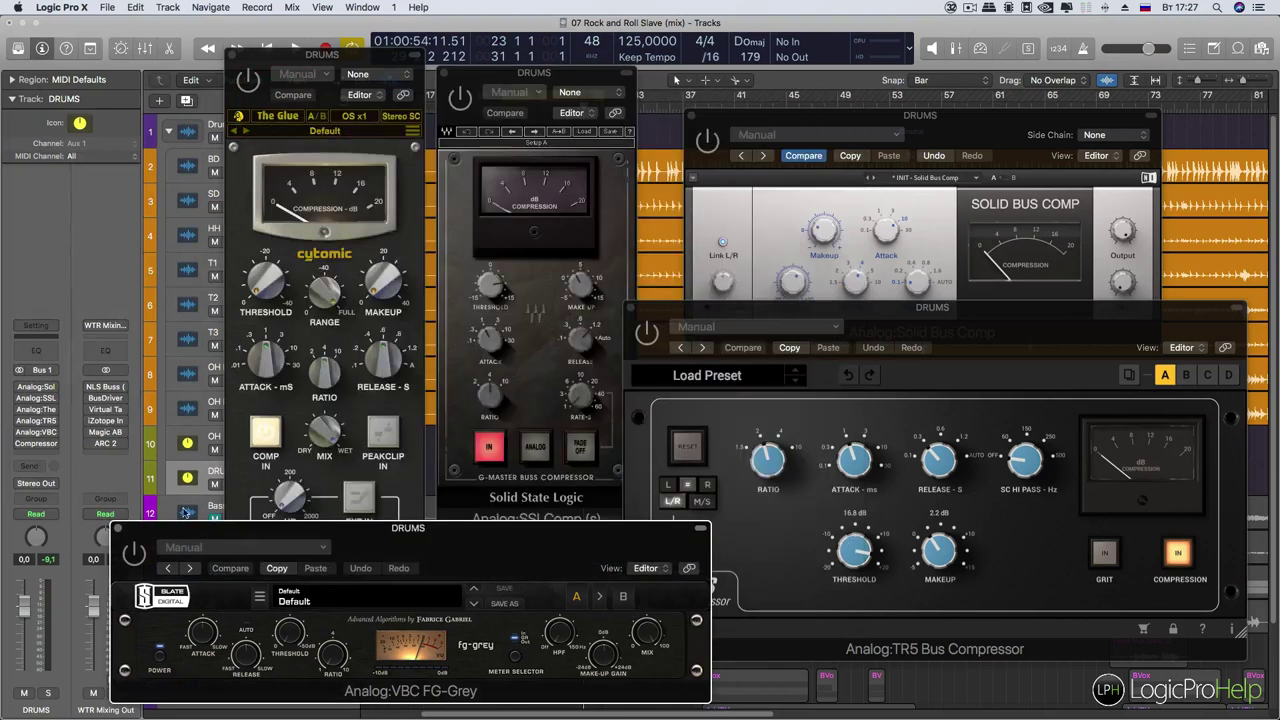
pyautogui.click(116, 528)
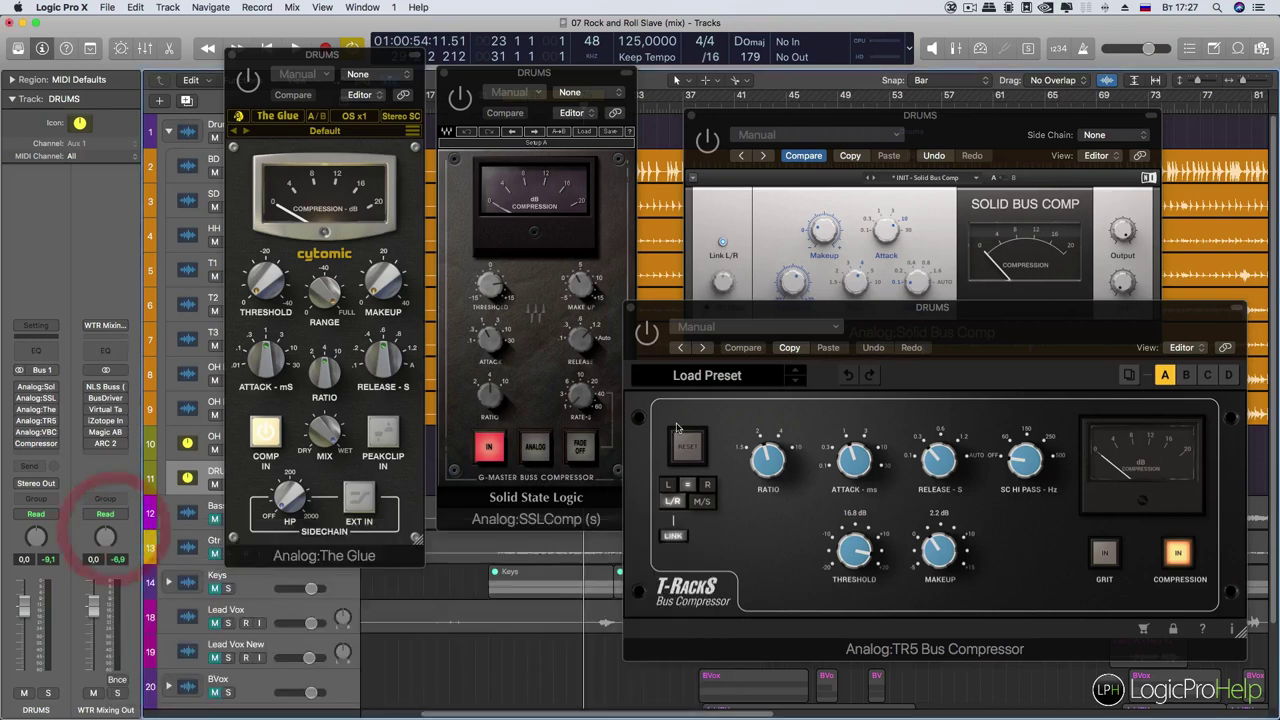
pyautogui.click(634, 309)
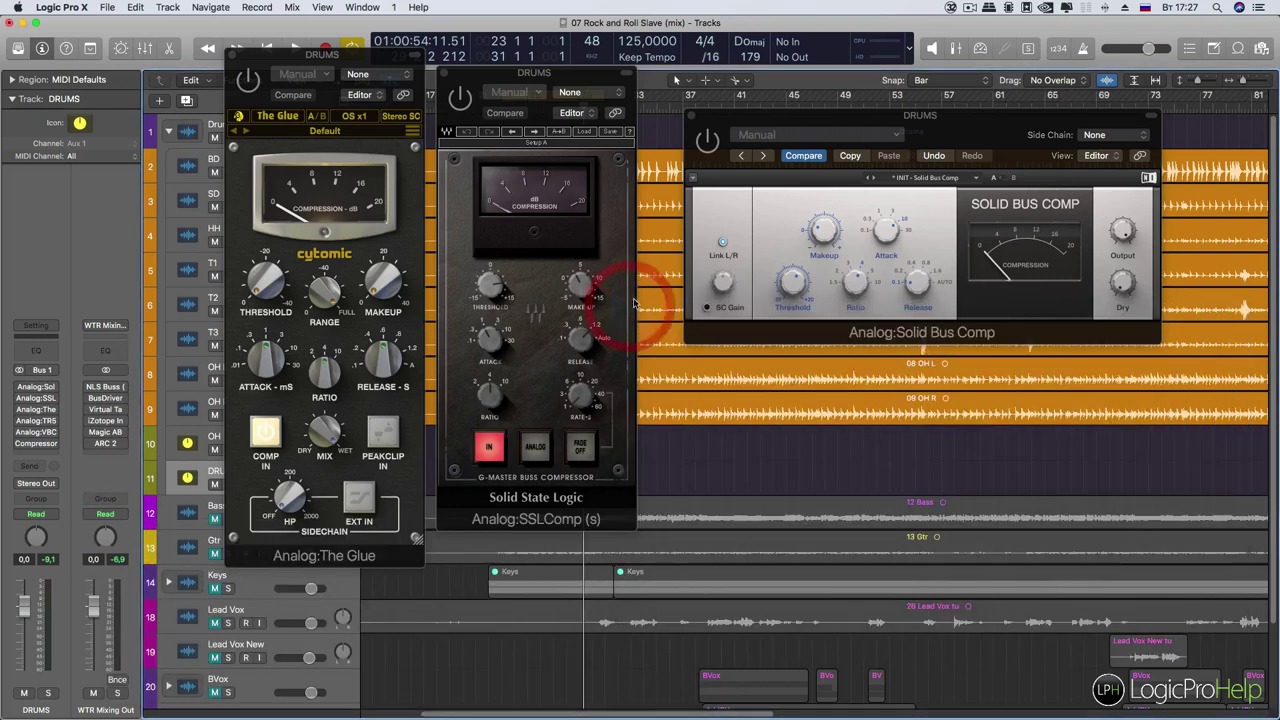
pyautogui.click(692, 118)
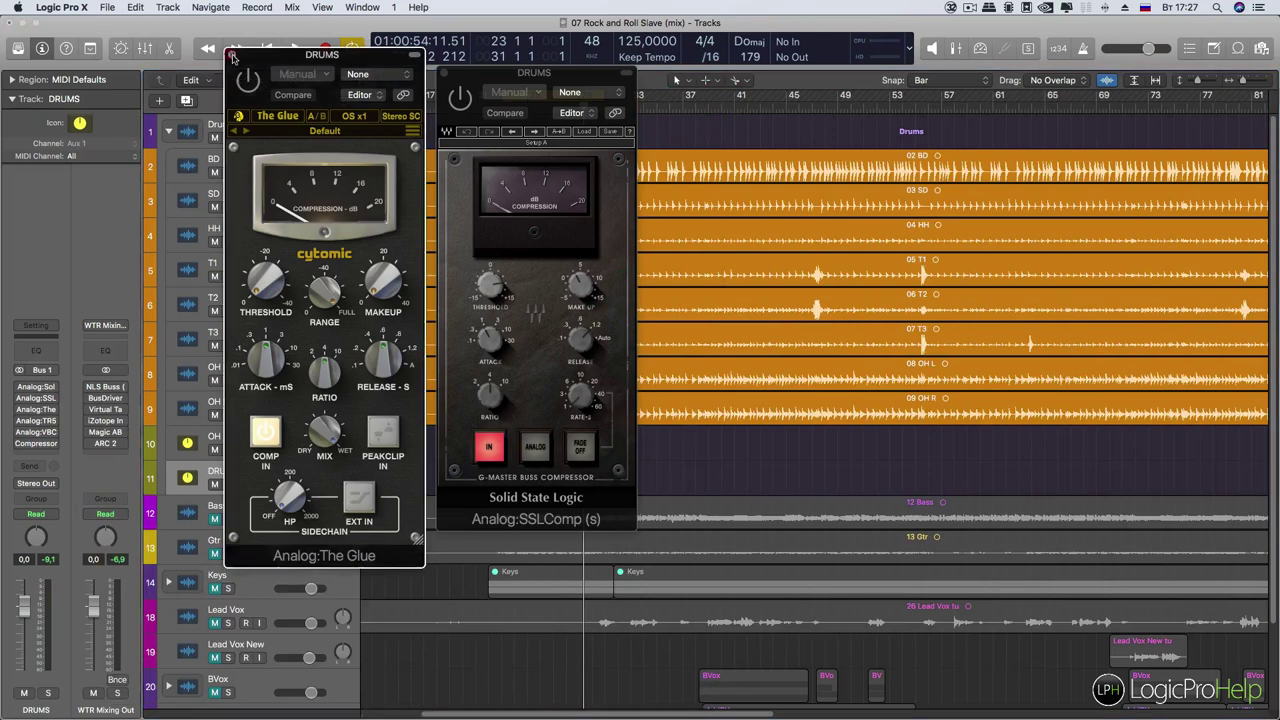
pyautogui.click(230, 55)
pyautogui.click(446, 73)
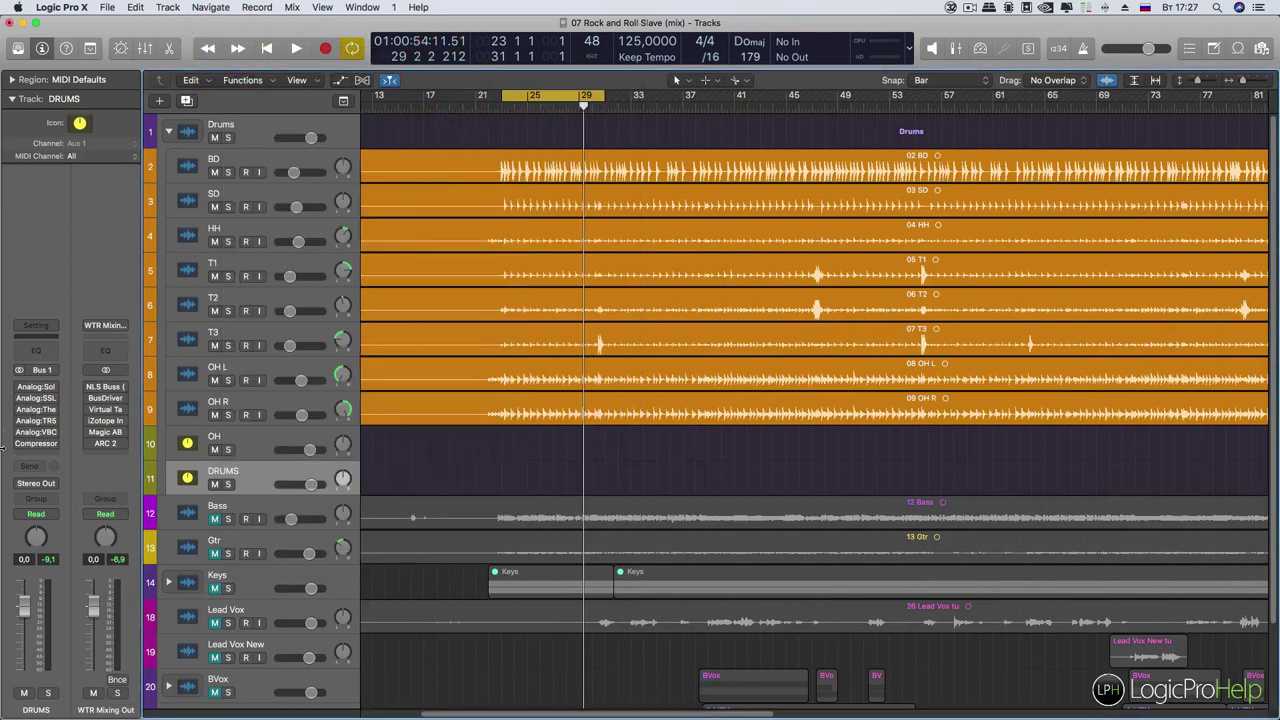
# Enable and open the Solid Bus Comp on the DRUMS bus, and set its makeup gain to 0.0 dB
pyautogui.click(38, 387)
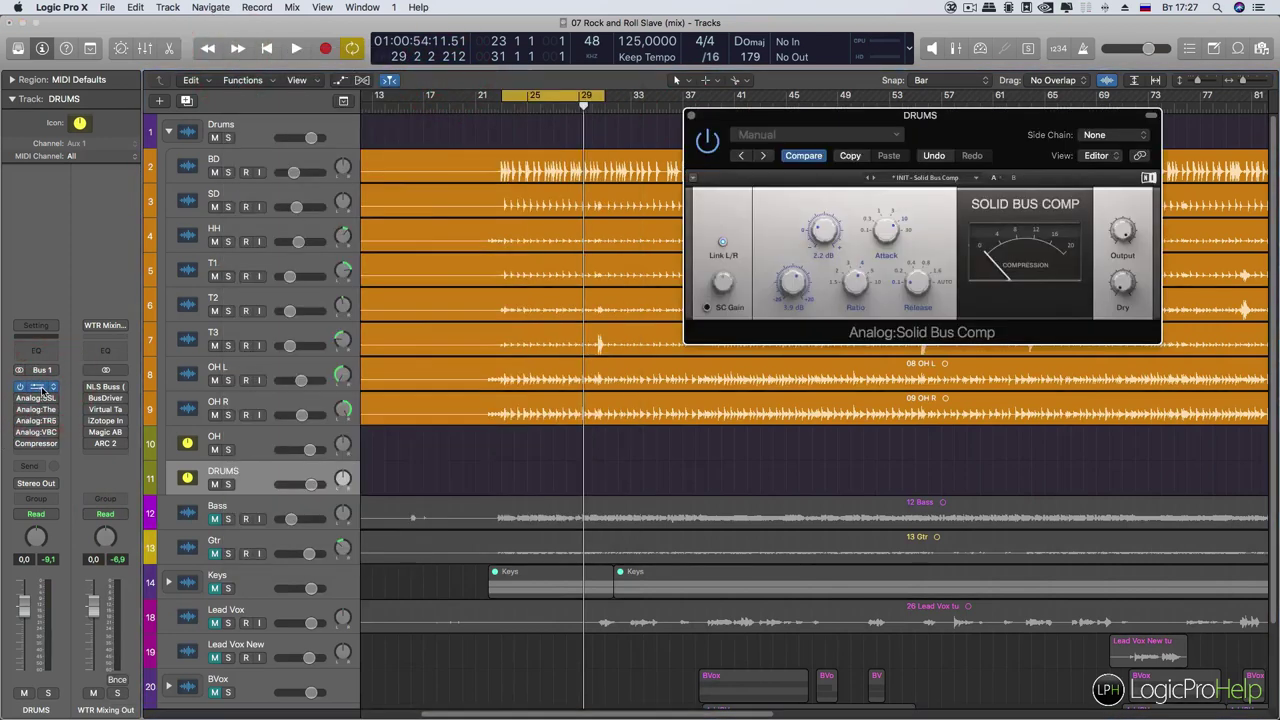
pyautogui.moveTo(898, 118); pyautogui.dragTo(613, 361)
pyautogui.moveTo(538, 470)
pyautogui.moveTo(536, 470); pyautogui.dragTo(536, 477)
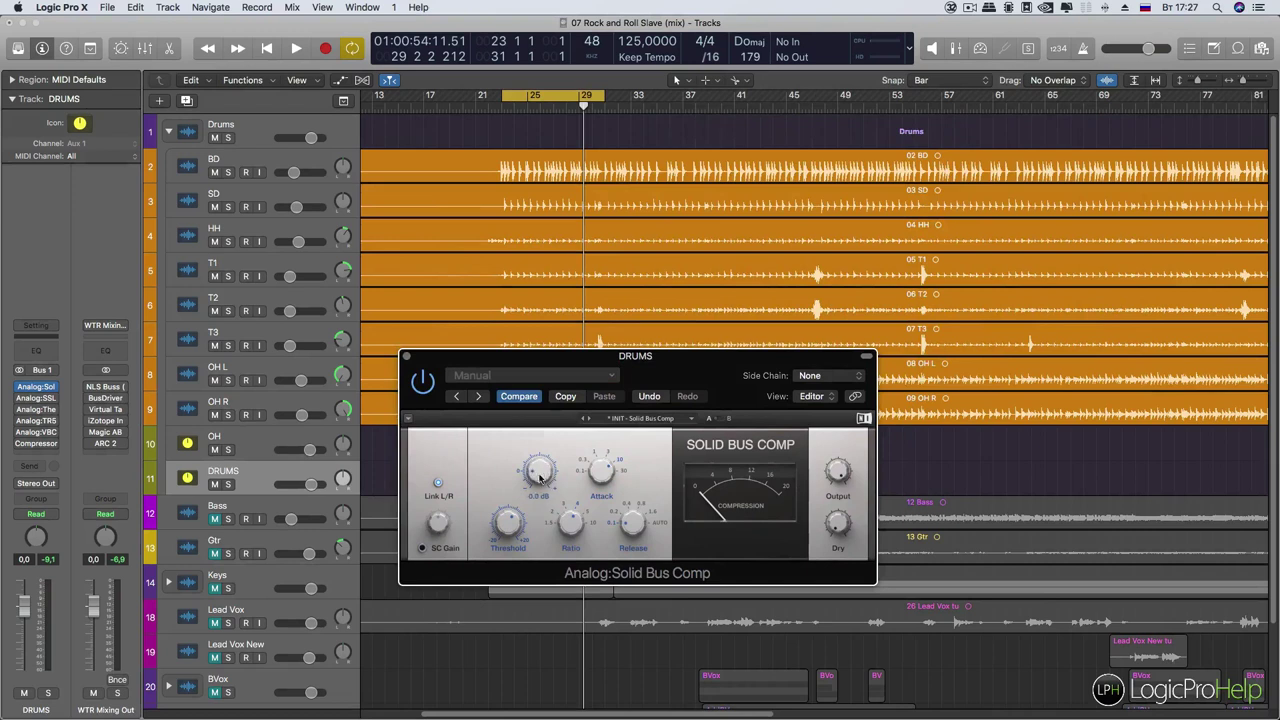
pyautogui.moveTo(718, 387); pyautogui.dragTo(850, 399)
# Play the cycled drum section while bypassing and re-enabling the Solid Bus Comp to compare the sound, and stop playback
pyautogui.press('space')
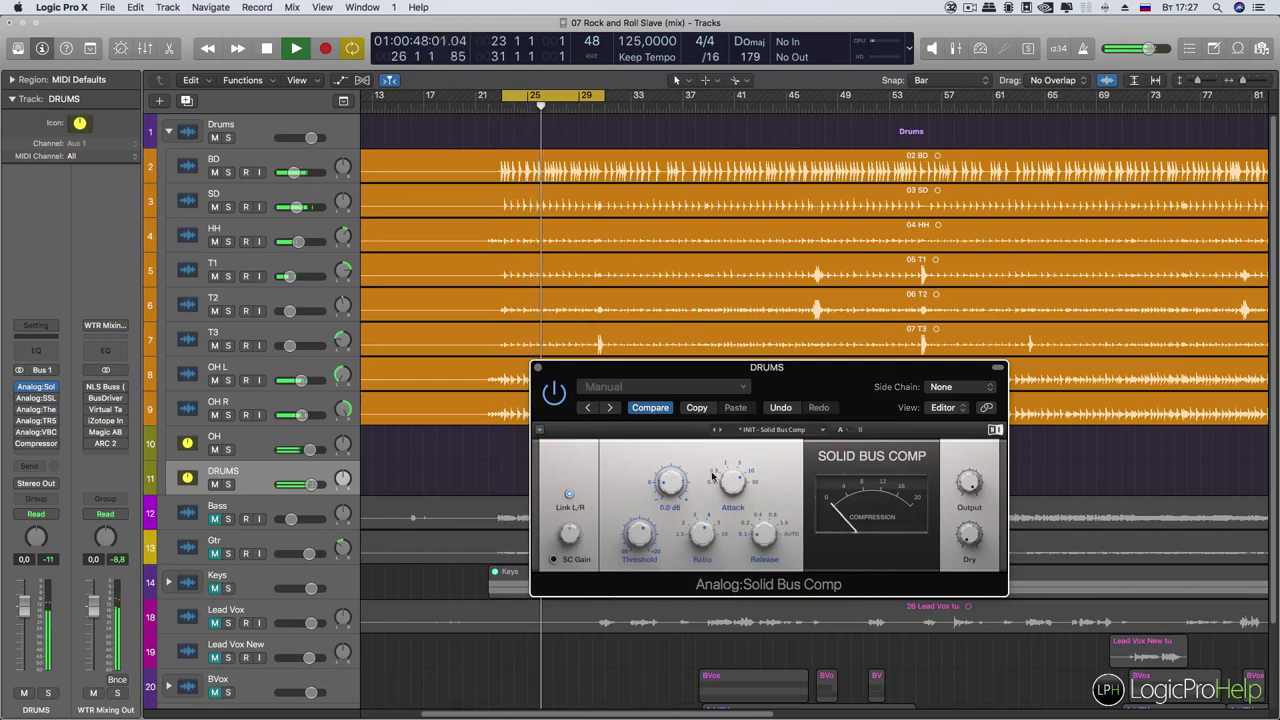
pyautogui.click(553, 393)
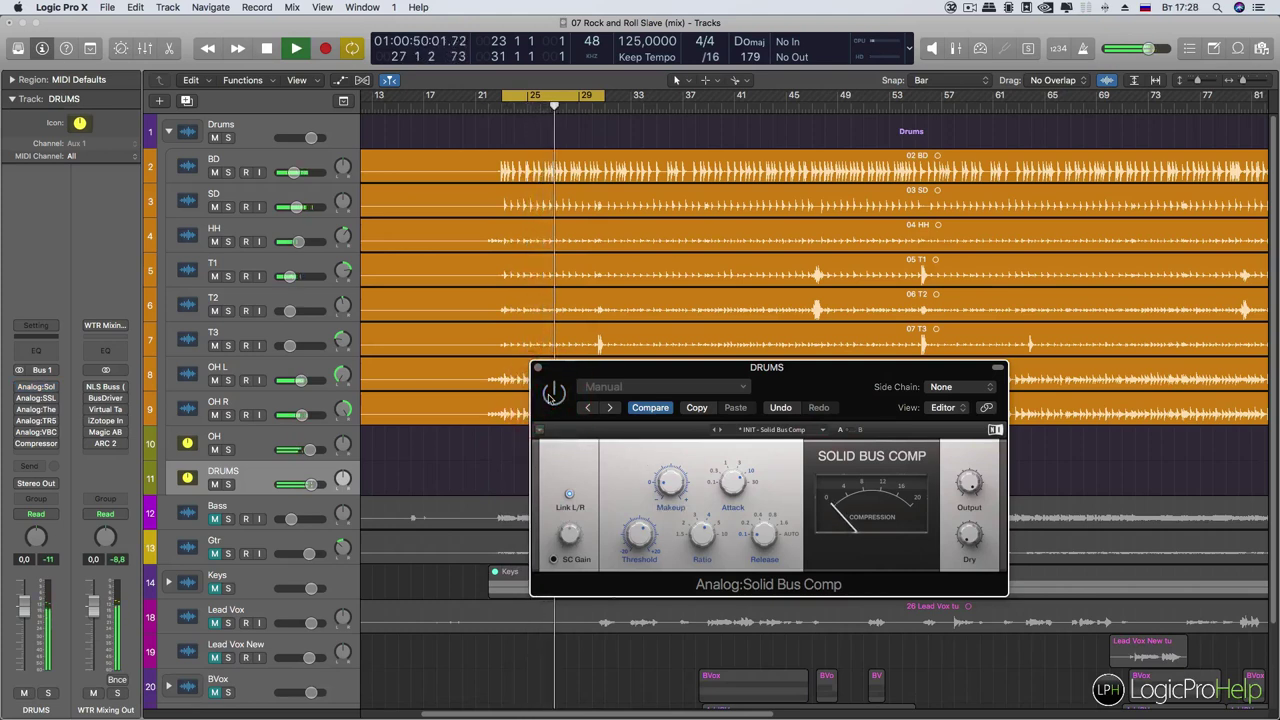
pyautogui.click(553, 393)
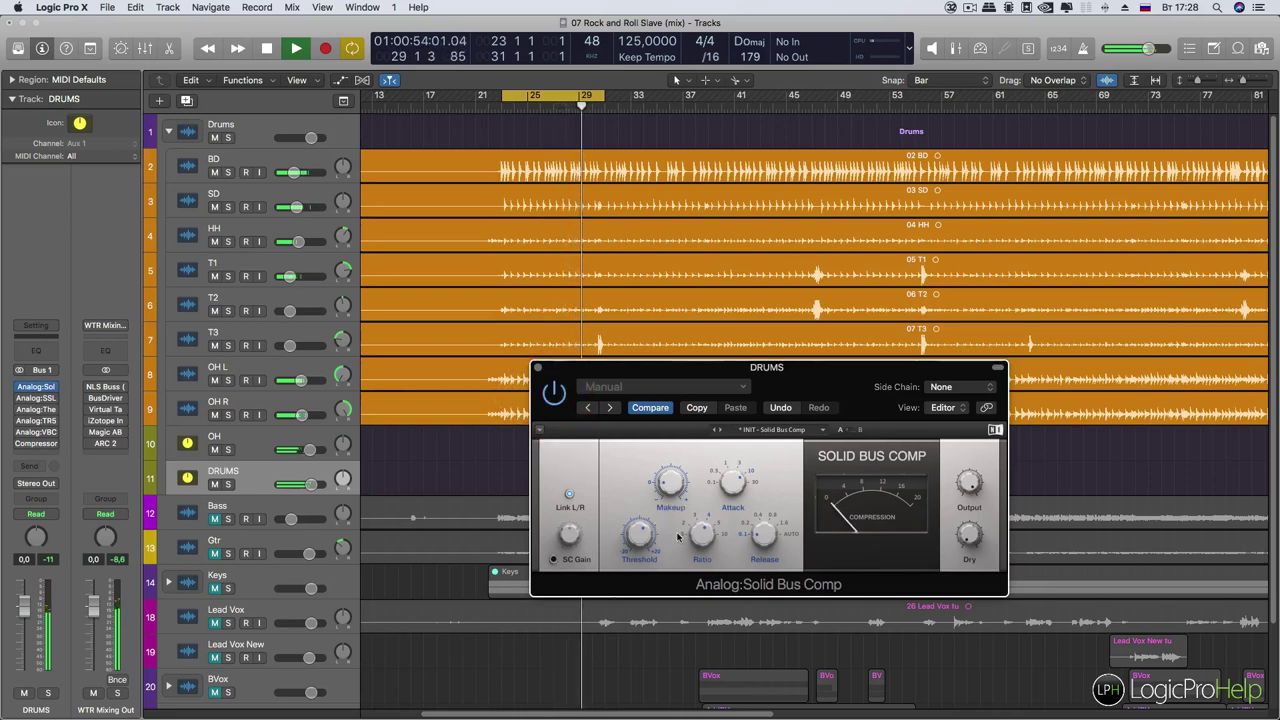
pyautogui.press('space')
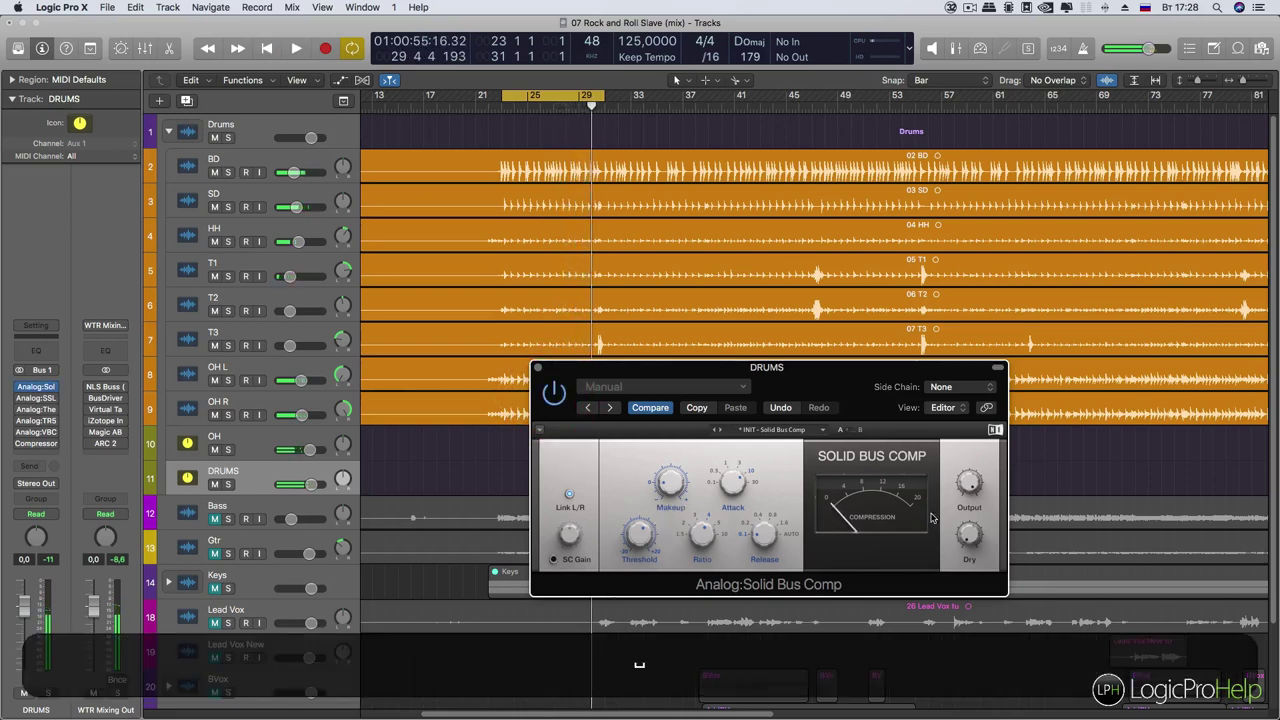
# Reposition the Solid Bus Comp window lower on screen, over the bottom drum tracks and the bass and guitar tracks
pyautogui.moveTo(788, 390); pyautogui.dragTo(740, 344)
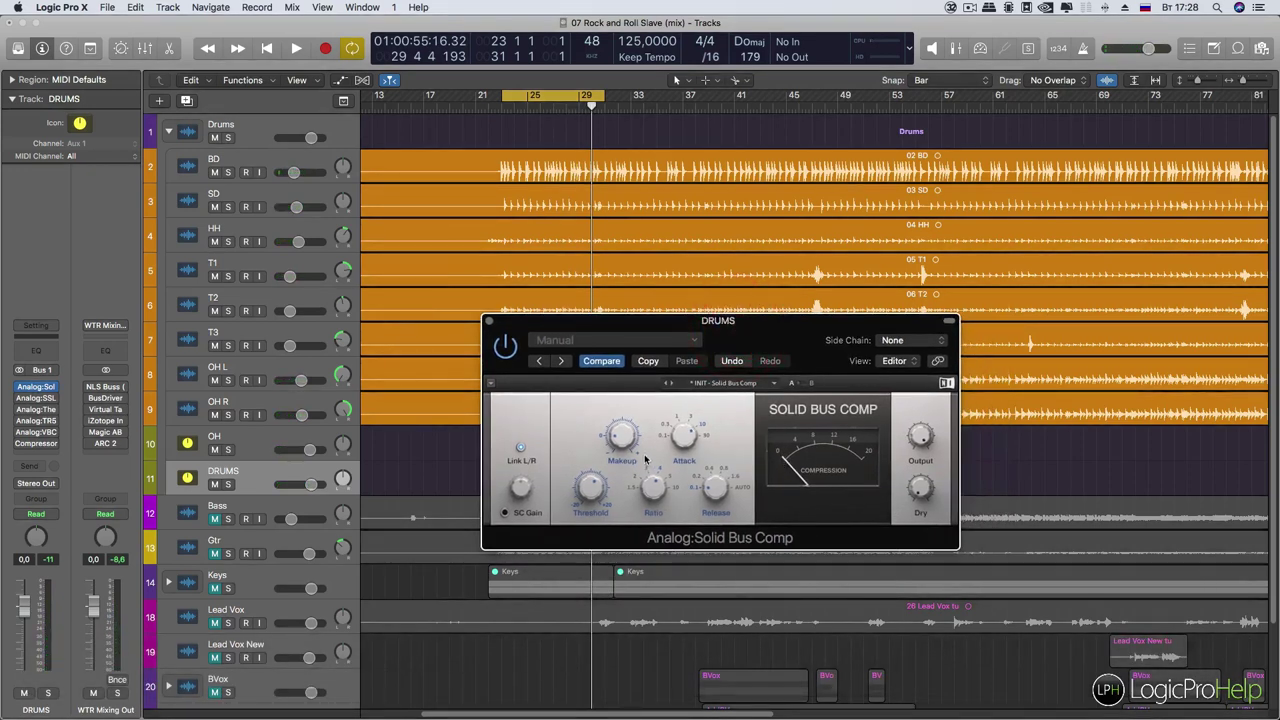
pyautogui.moveTo(771, 340); pyautogui.dragTo(719, 397)
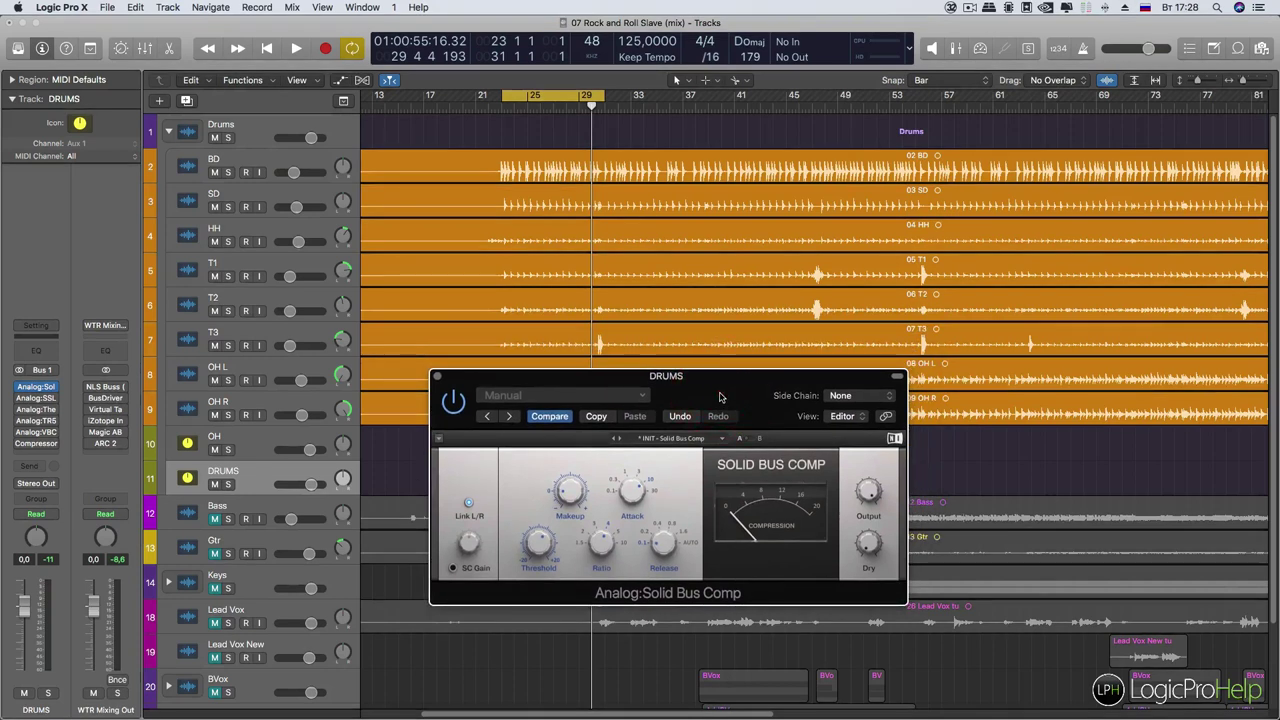
pyautogui.click(598, 539)
pyautogui.moveTo(604, 376); pyautogui.dragTo(602, 408)
pyautogui.moveTo(748, 418); pyautogui.dragTo(718, 411)
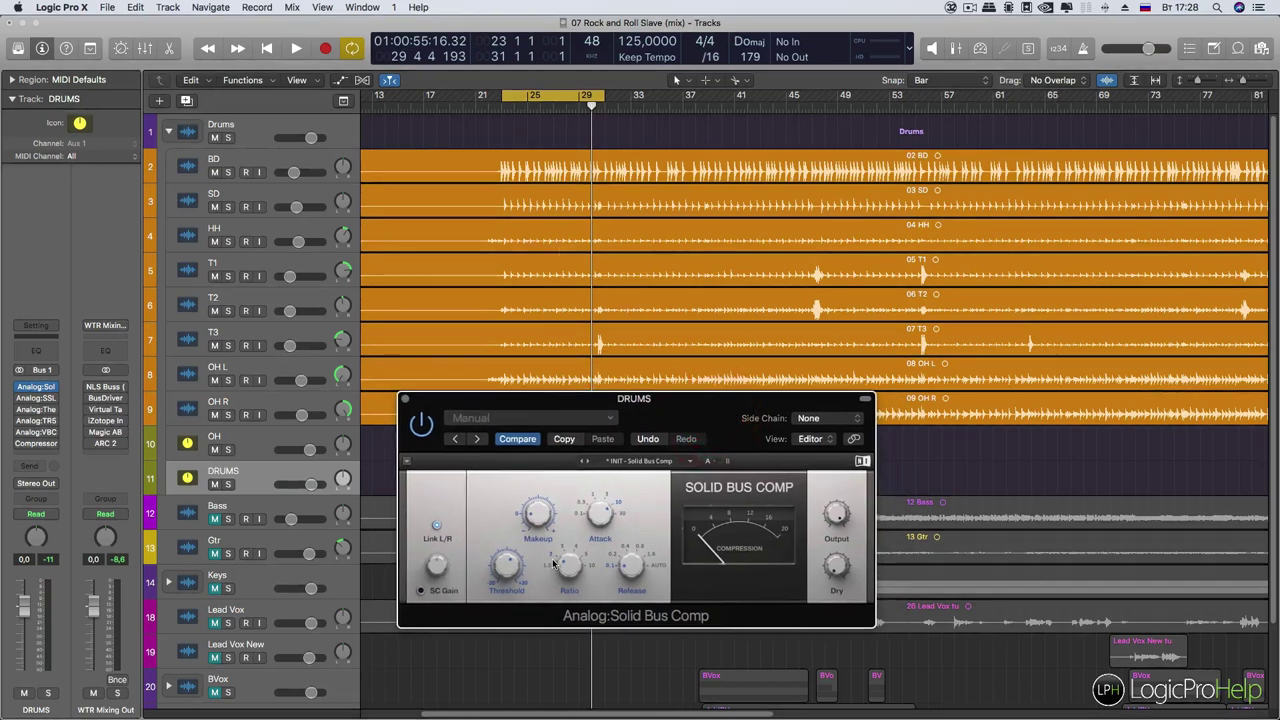
pyautogui.moveTo(537, 517)
pyautogui.click(604, 513)
pyautogui.moveTo(553, 404); pyautogui.dragTo(542, 410)
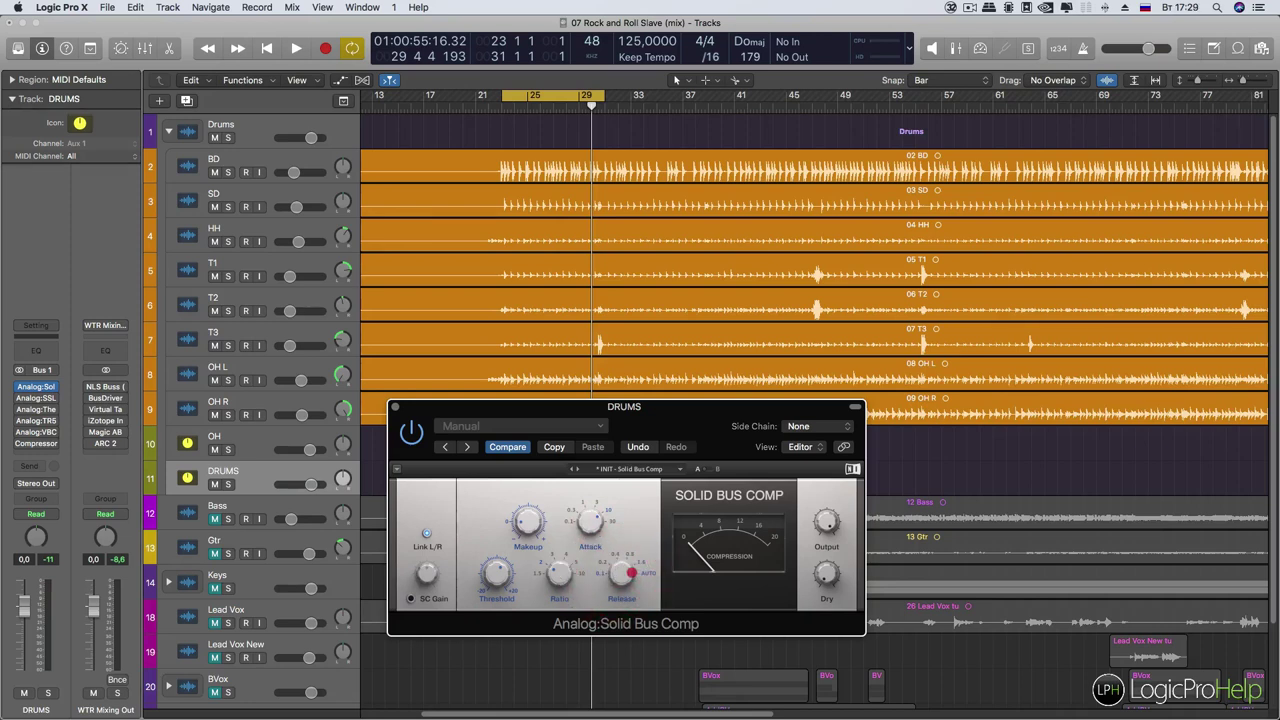
# Play the cycled drum section briefly with automatic release, and set the Solid Bus Comp's release to 0.1
pyautogui.press('space')
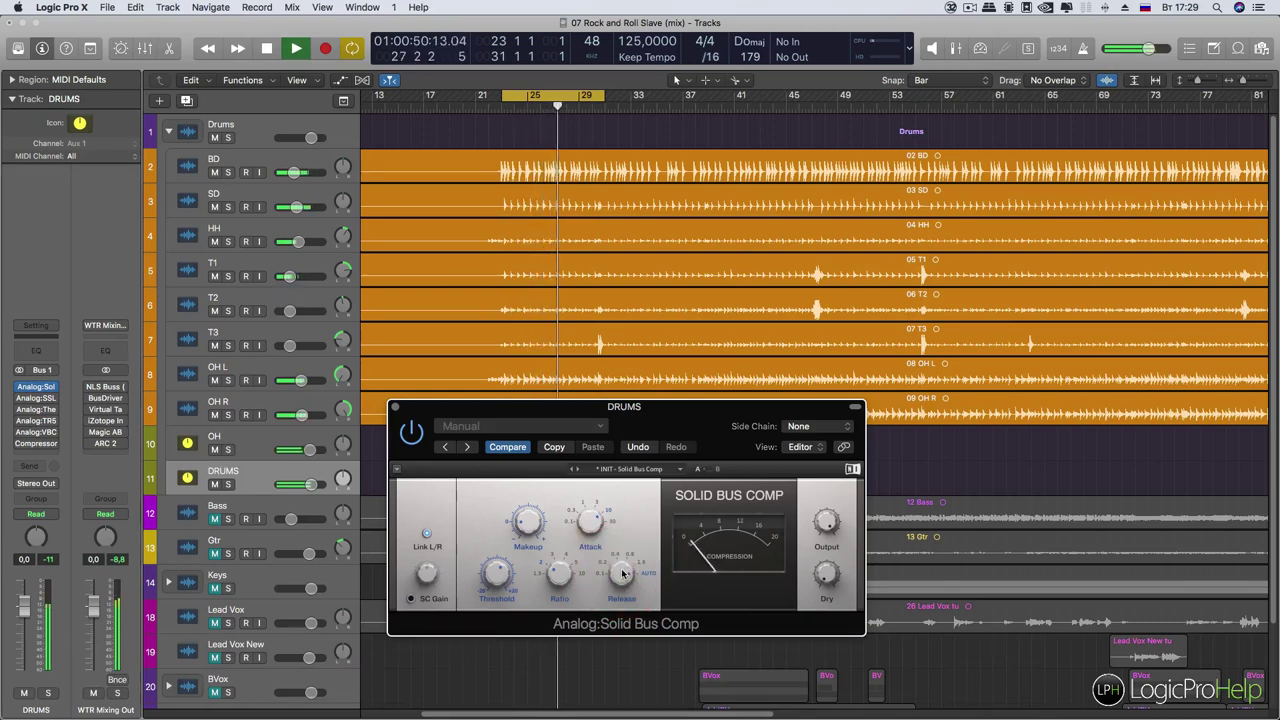
pyautogui.press('space')
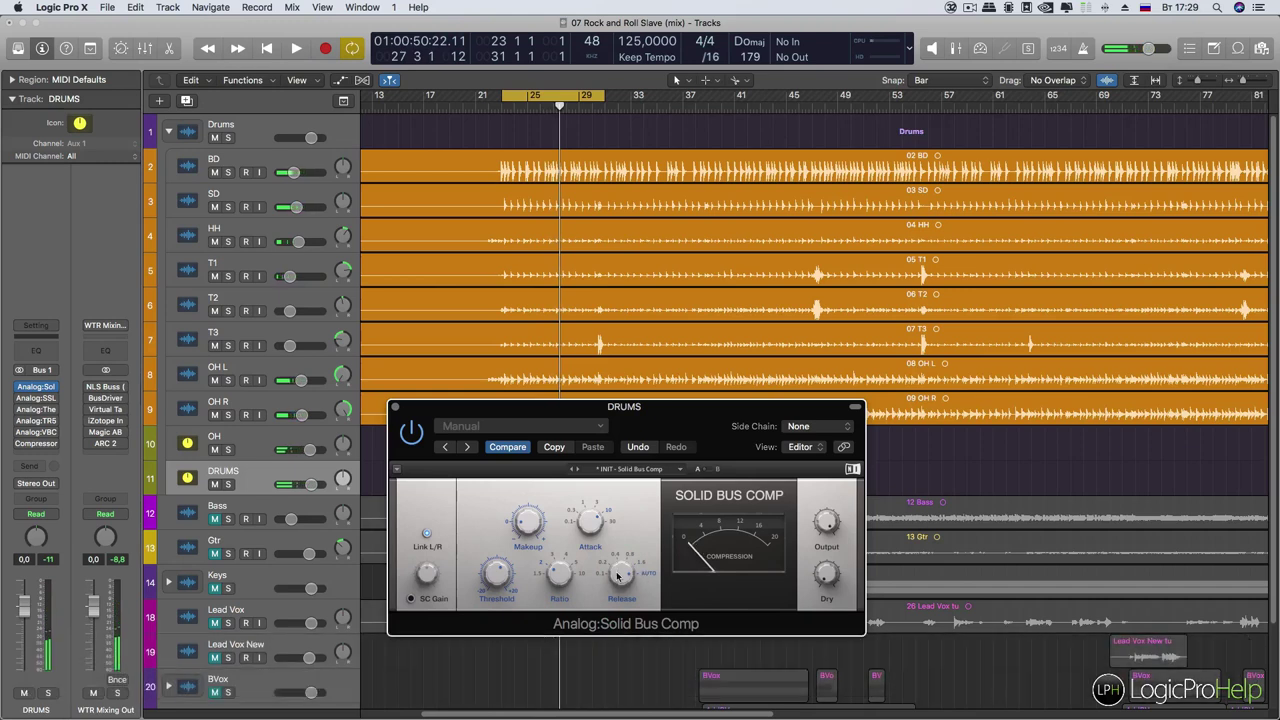
pyautogui.click(619, 574)
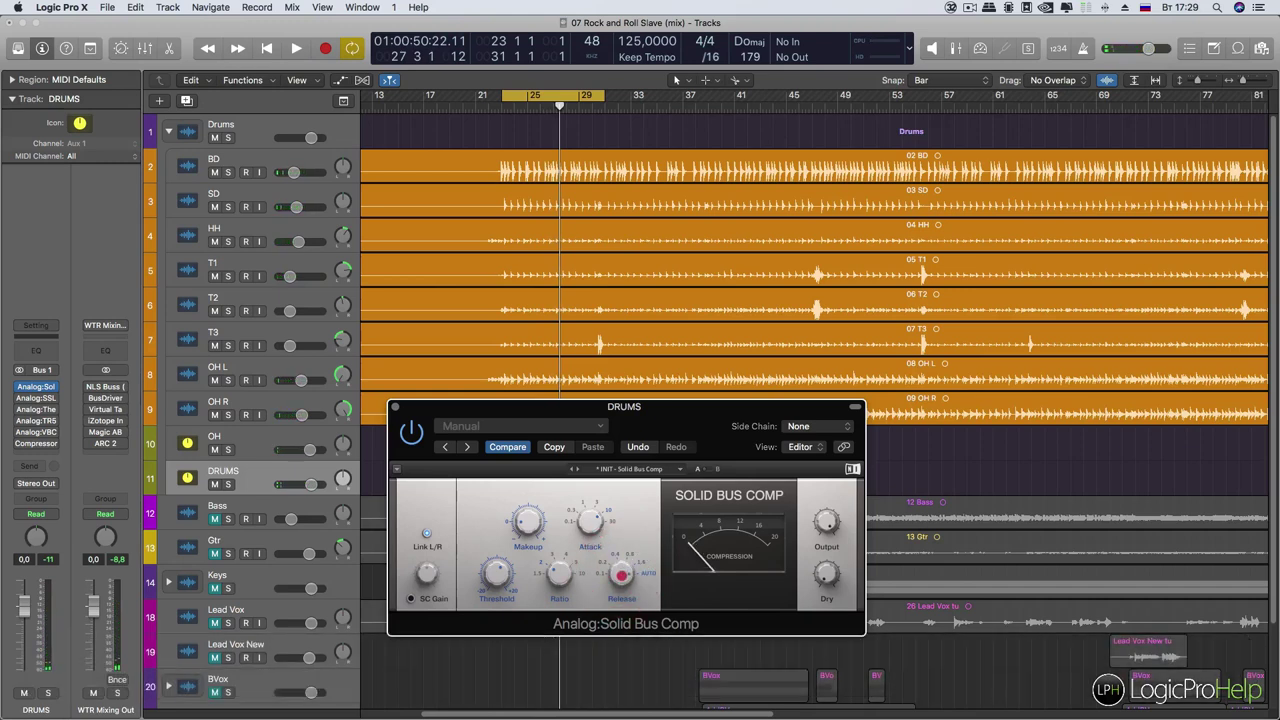
pyautogui.moveTo(633, 412)
pyautogui.mouseDown()
pyautogui.moveTo(678, 416)
pyautogui.moveTo(620, 418)
pyautogui.moveTo(737, 423)
pyautogui.moveTo(643, 422)
pyautogui.mouseUp()
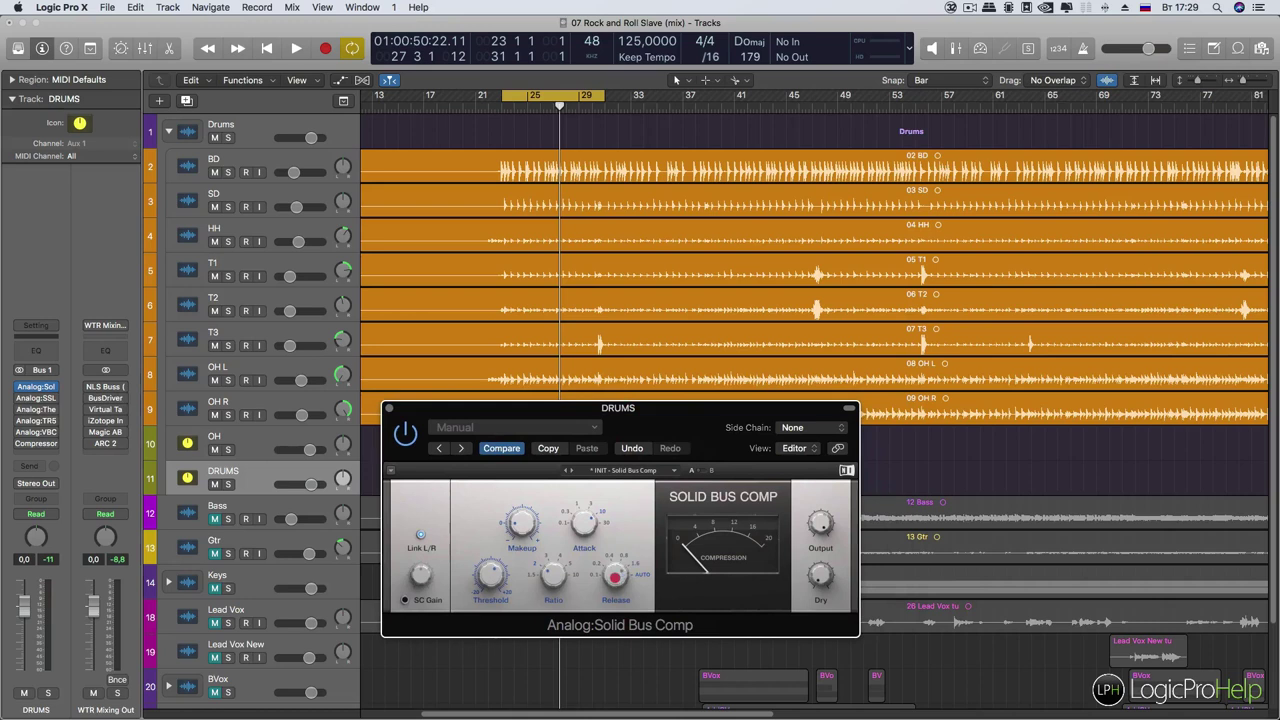
pyautogui.click(615, 579)
pyautogui.scroll(-1, 534, 672)
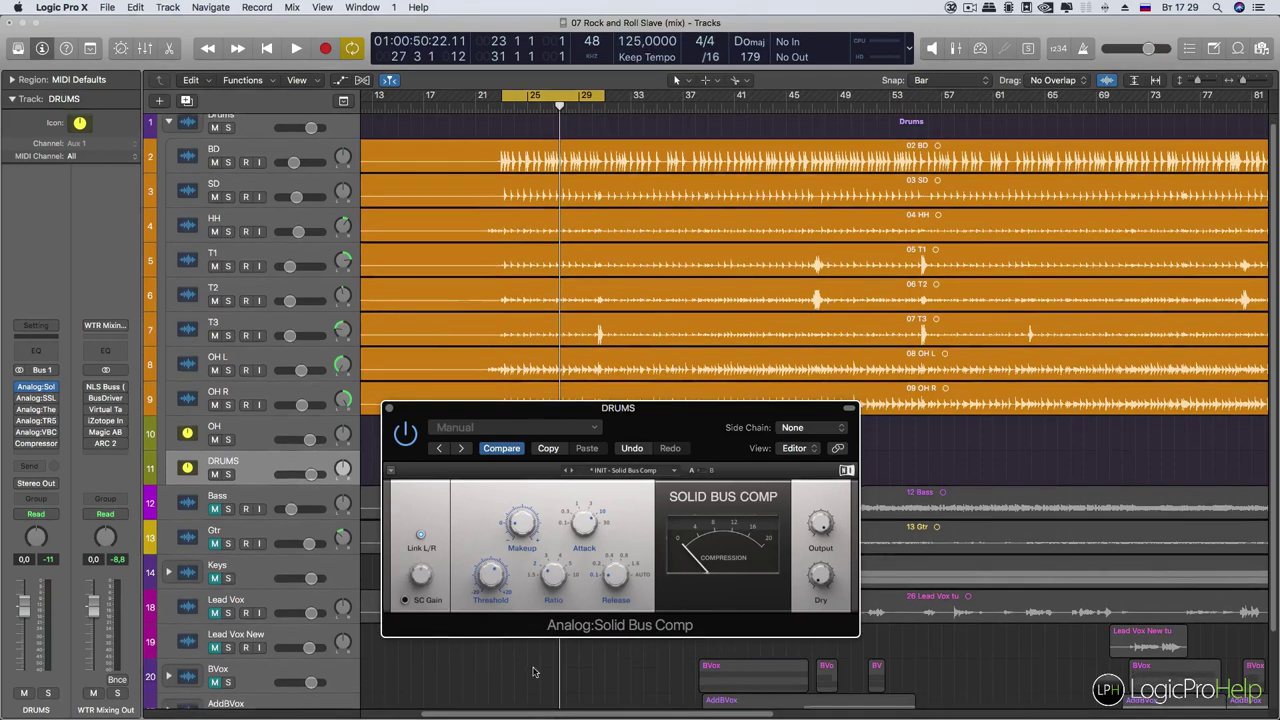
pyautogui.click(610, 576)
# Play the cycled drum section and adjust the Solid Bus Comp's threshold while listening
pyautogui.click(499, 577)
pyautogui.press('space')
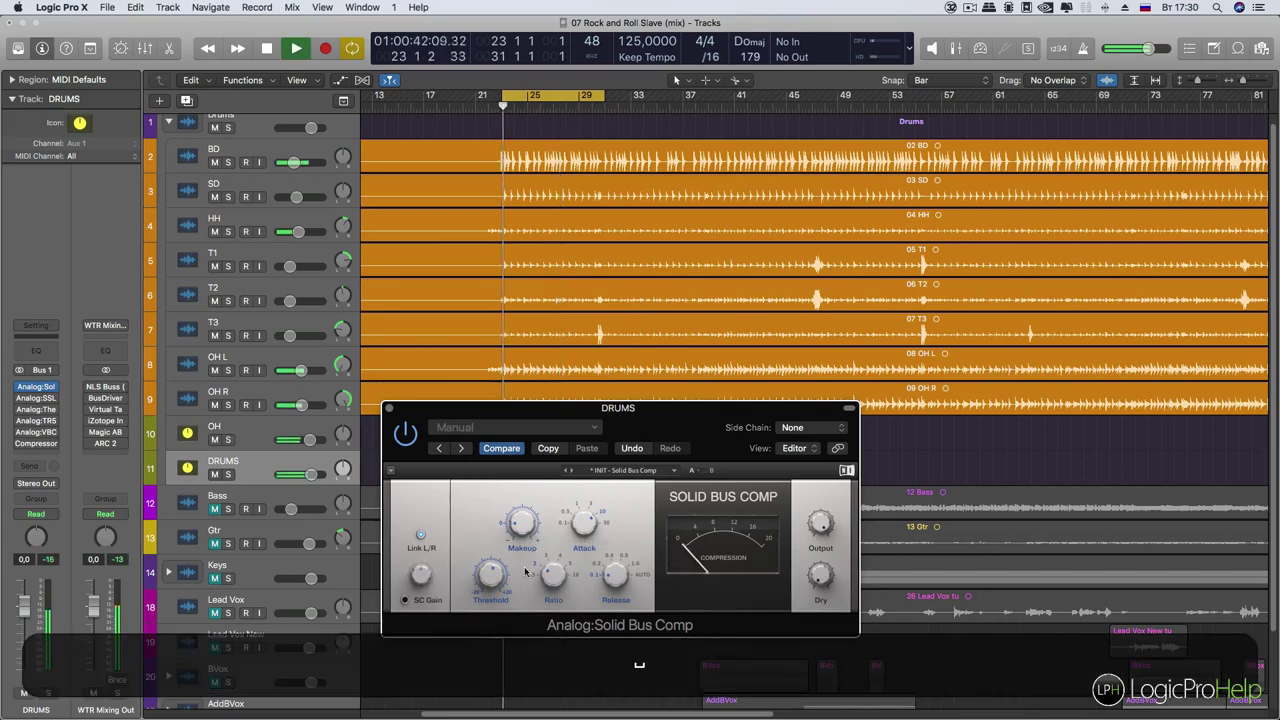
pyautogui.click(486, 577)
pyautogui.moveTo(484, 578)
pyautogui.mouseDown()
pyautogui.moveTo(484, 602)
pyautogui.moveTo(484, 558)
pyautogui.mouseUp()
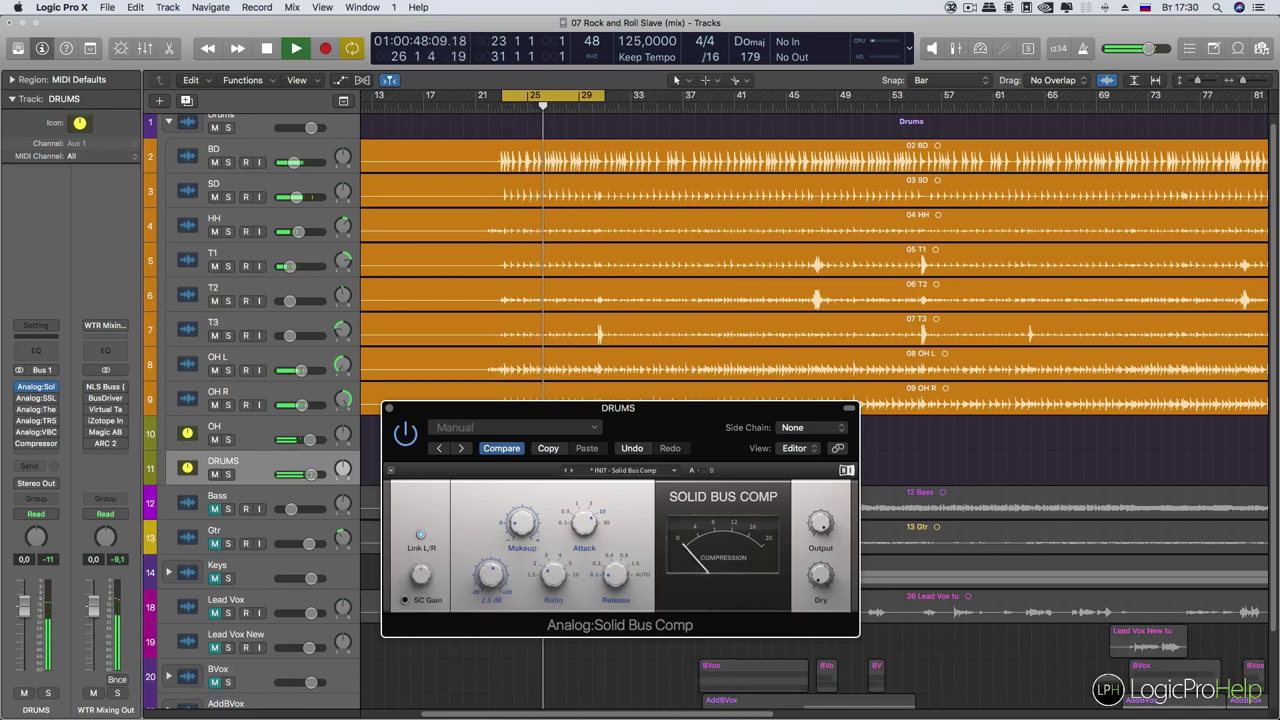
pyautogui.moveTo(487, 576); pyautogui.dragTo(487, 578)
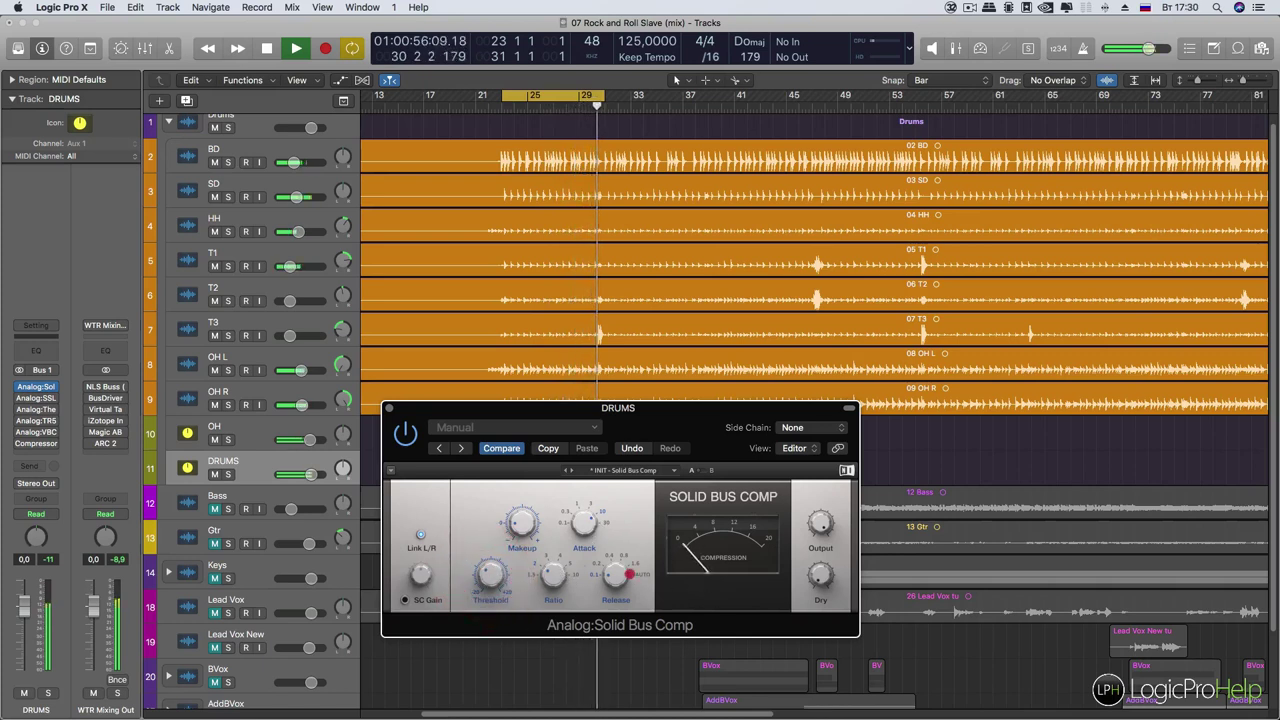
# Compare the Auto and 0.1 release settings of the Solid Bus Comp during playback, leave it on Auto, and stop playback
pyautogui.click(629, 580)
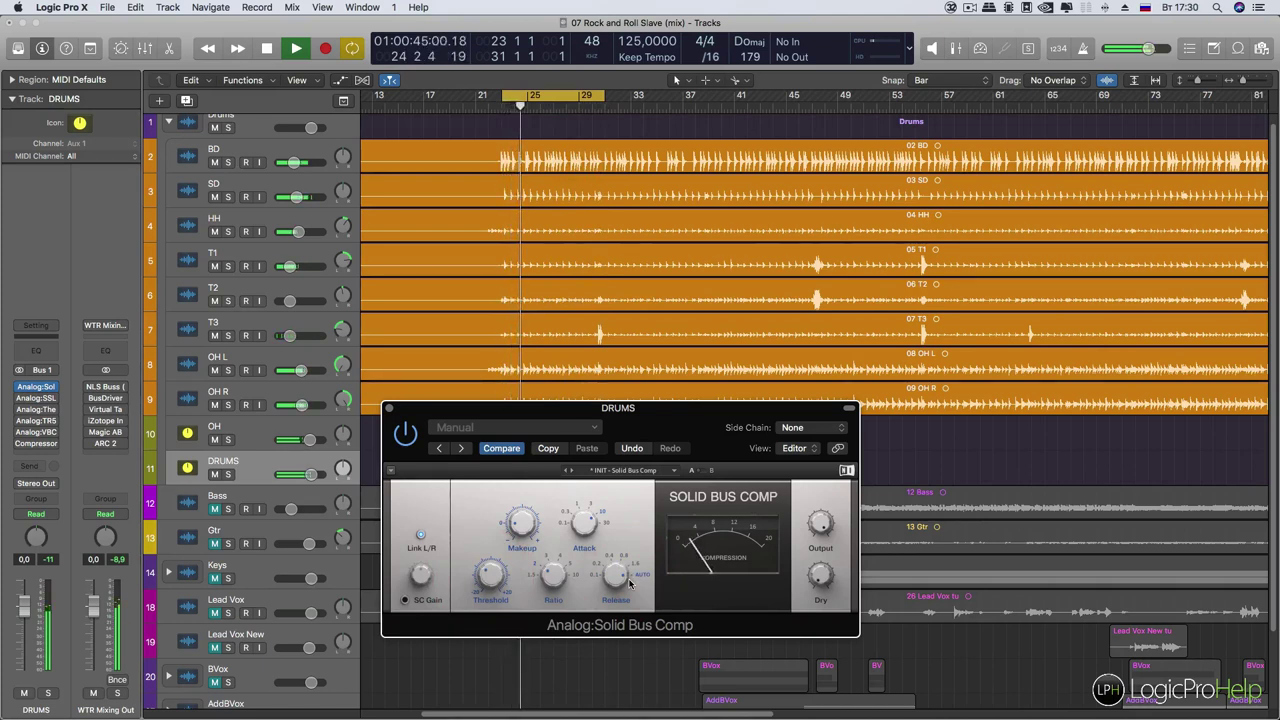
pyautogui.click(621, 579)
pyautogui.click(621, 579)
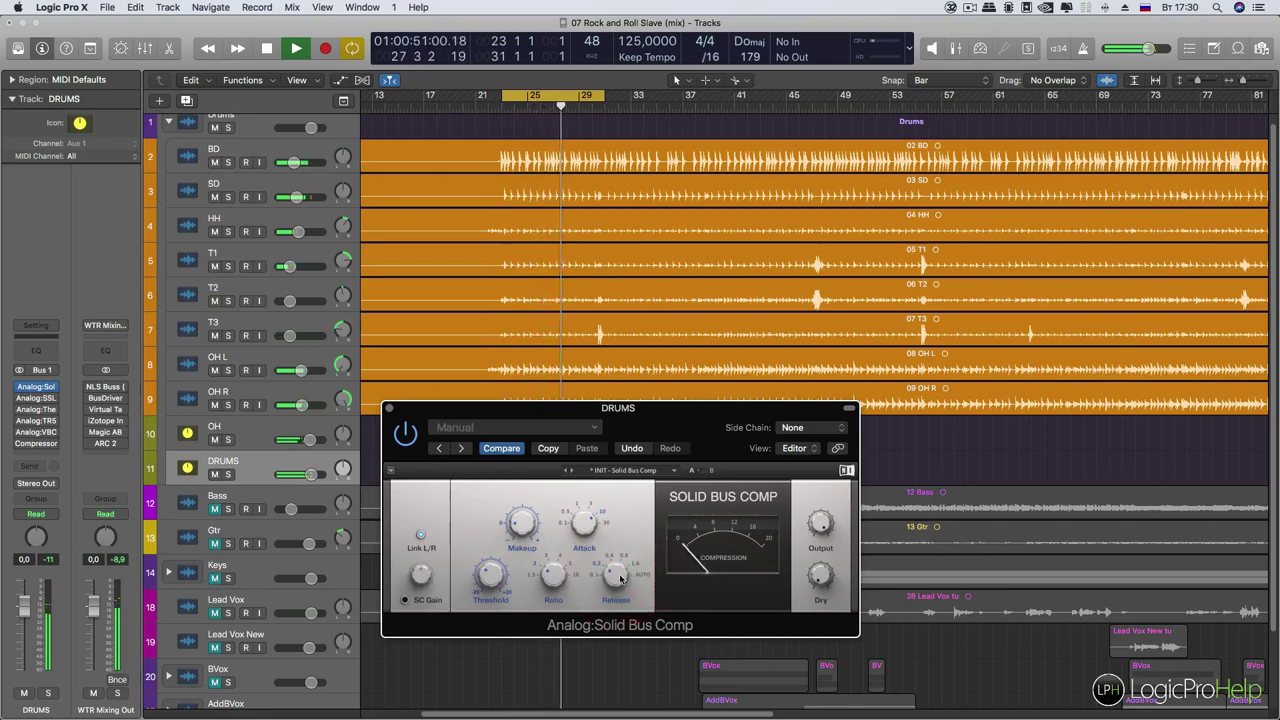
pyautogui.click(620, 578)
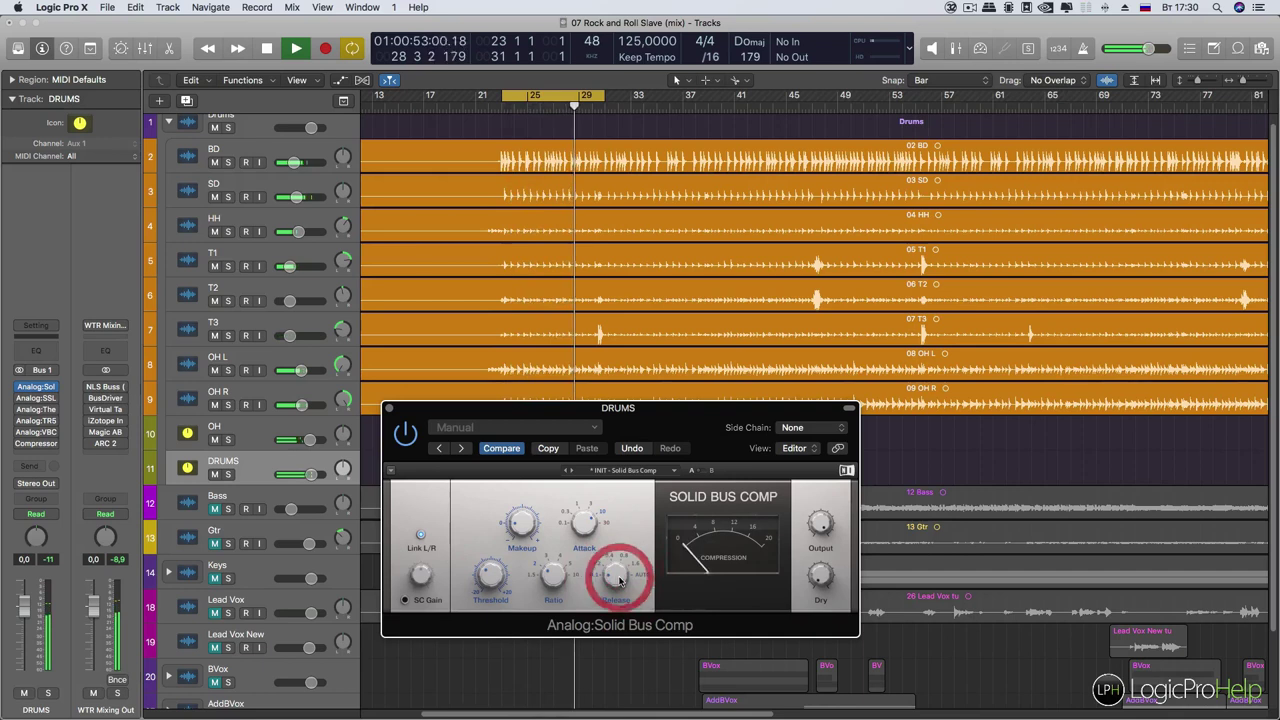
pyautogui.press('space')
pyautogui.click(619, 580)
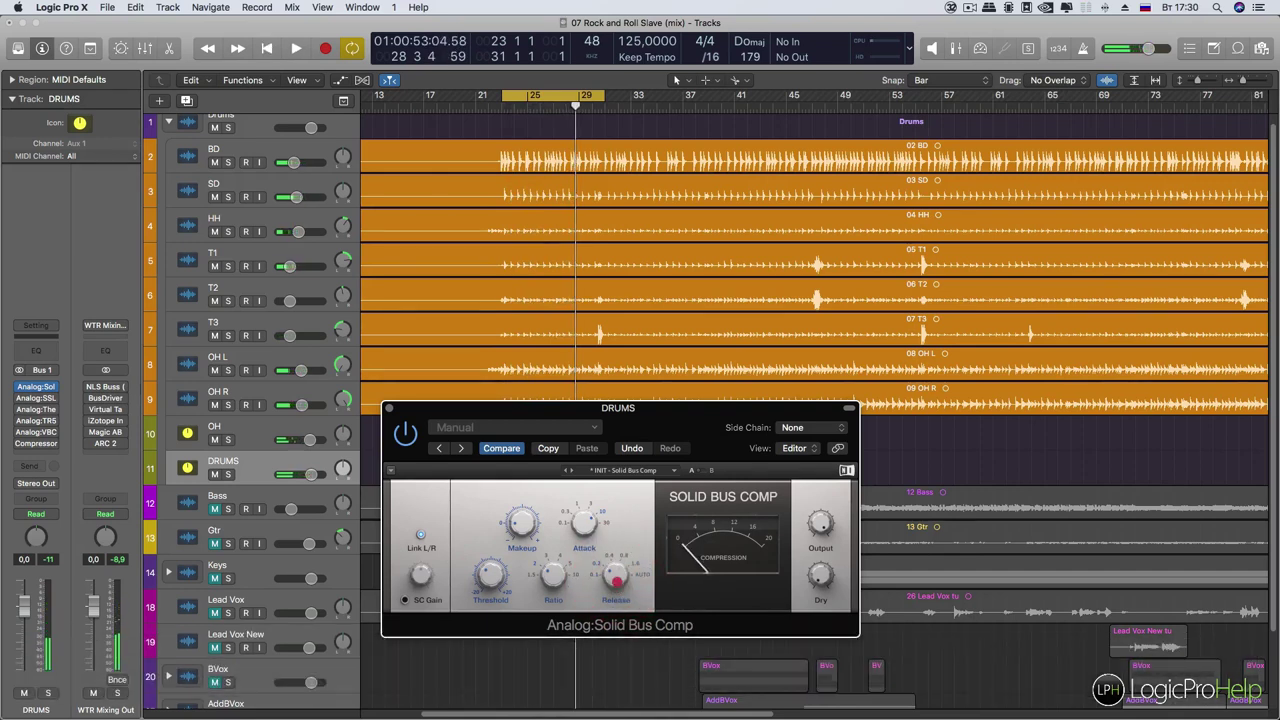
pyautogui.click(617, 583)
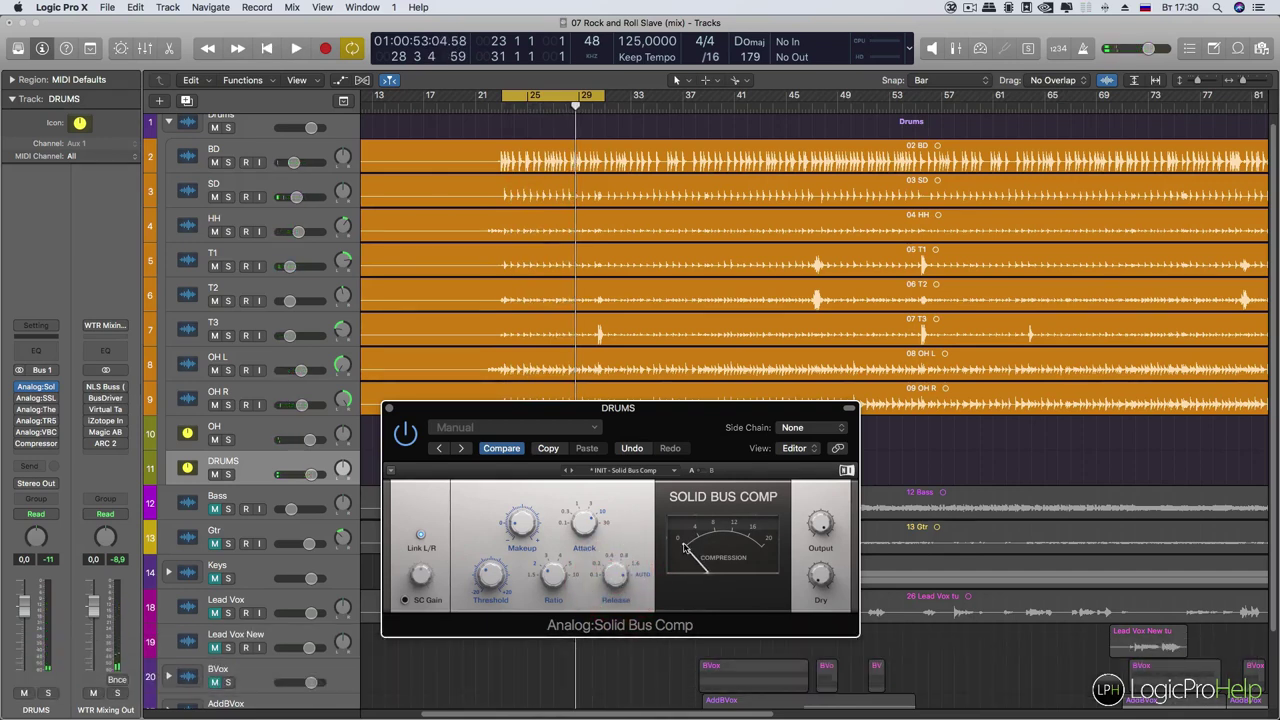
pyautogui.press('space')
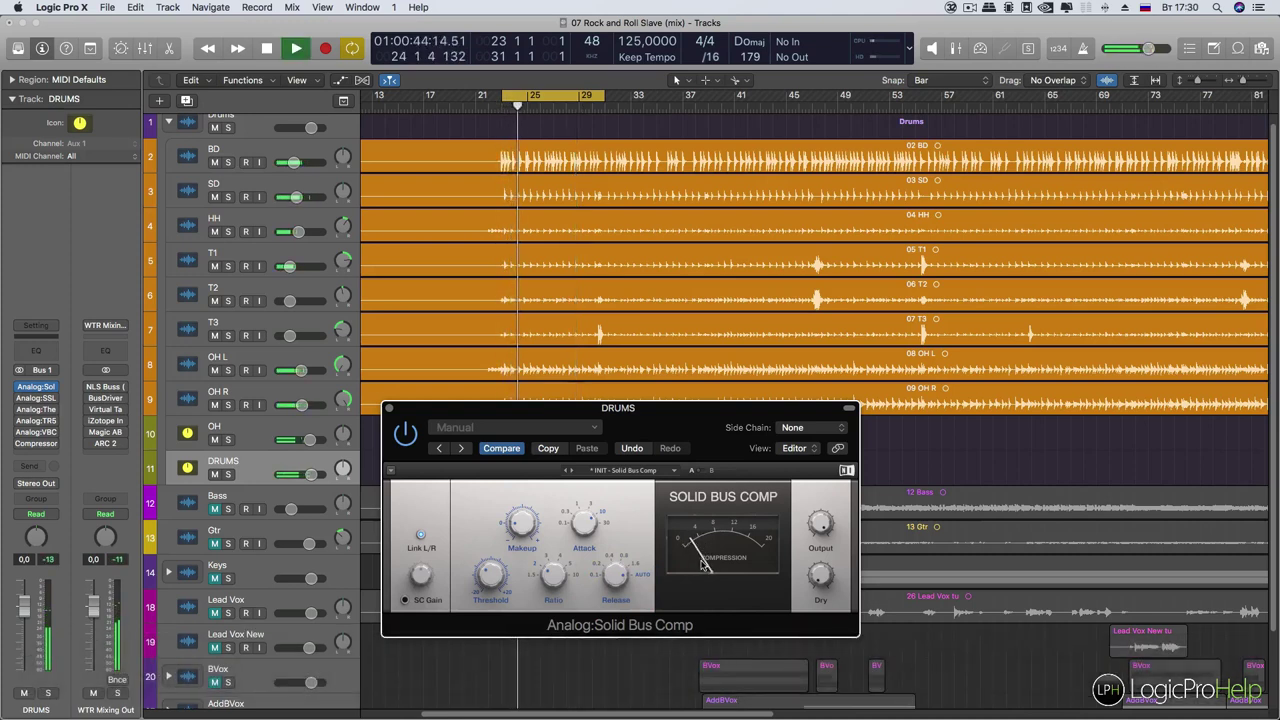
pyautogui.press('space')
# Readjust the Solid Bus Comp's threshold, set its release back to 0.1, and audition the drum section briefly
pyautogui.click(487, 578)
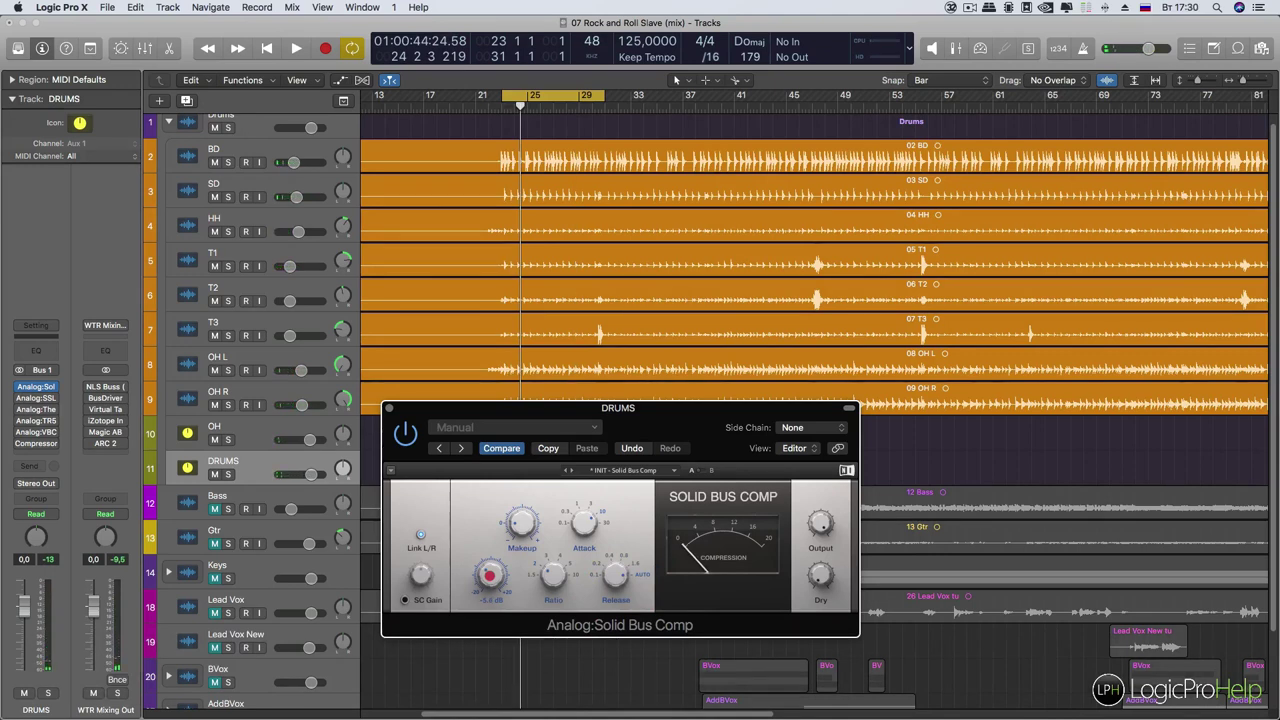
pyautogui.moveTo(489, 577); pyautogui.dragTo(491, 582)
pyautogui.moveTo(618, 568); pyautogui.dragTo(617, 572)
pyautogui.press('space')
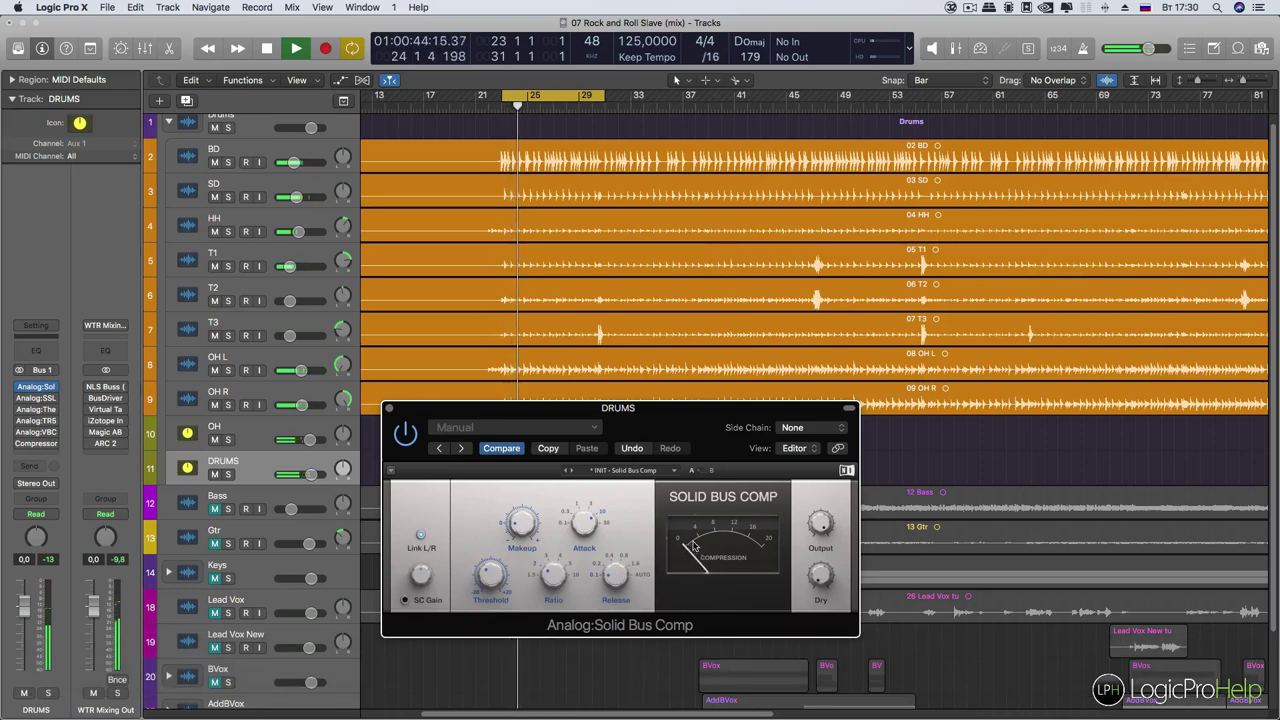
pyautogui.press('space')
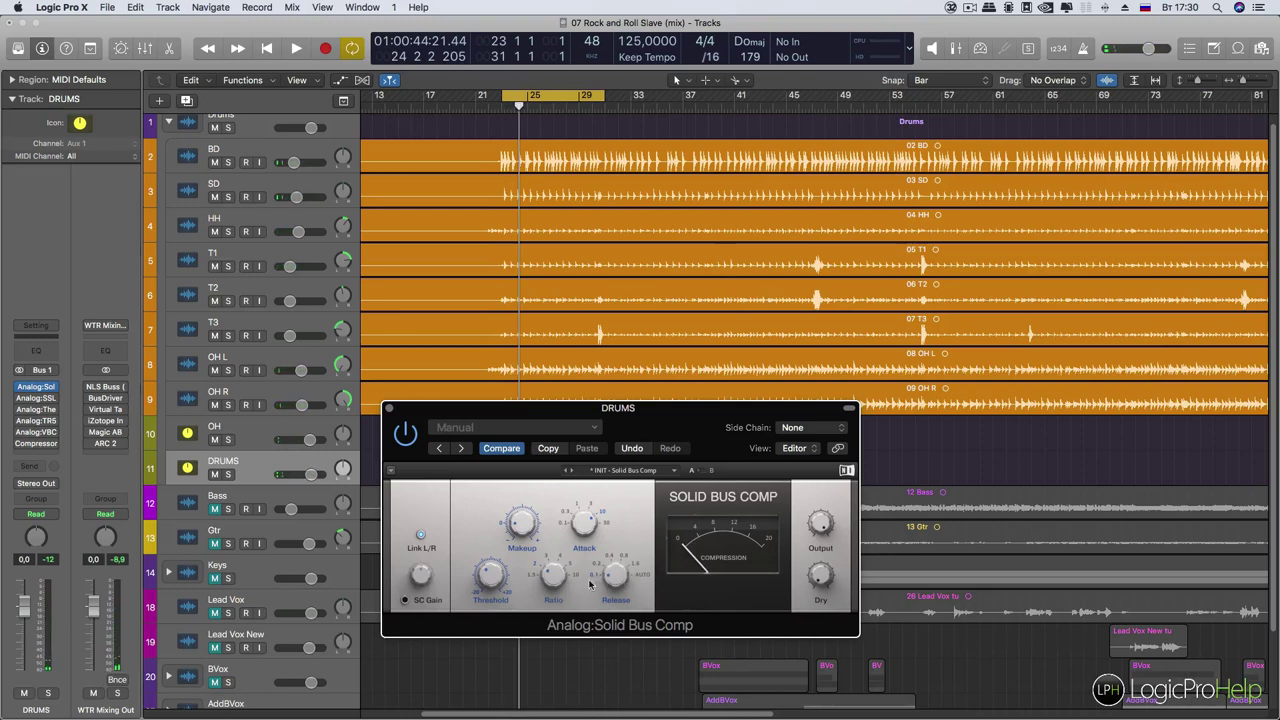
# Fine-tune the Solid Bus Comp's threshold during playback and set its makeup gain to 2.1 dB
pyautogui.press('space')
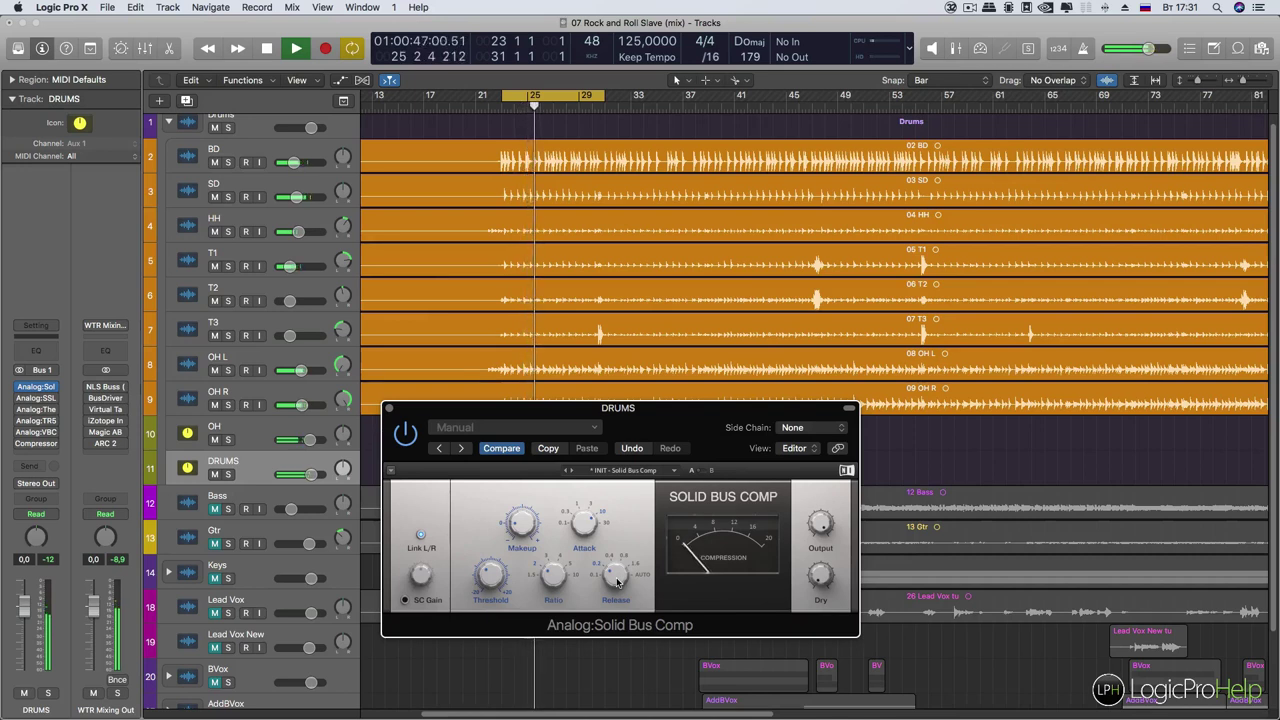
pyautogui.moveTo(486, 578); pyautogui.dragTo(486, 580)
pyautogui.click(486, 579)
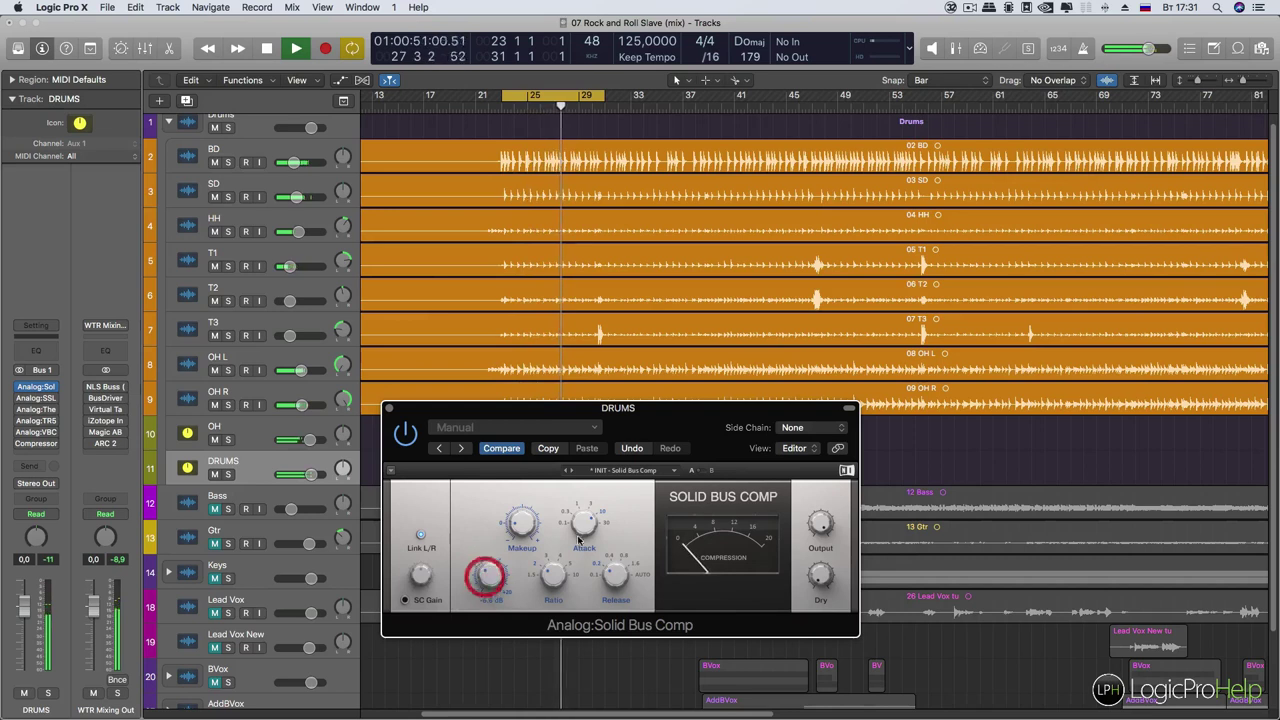
pyautogui.moveTo(523, 525); pyautogui.dragTo(524, 527)
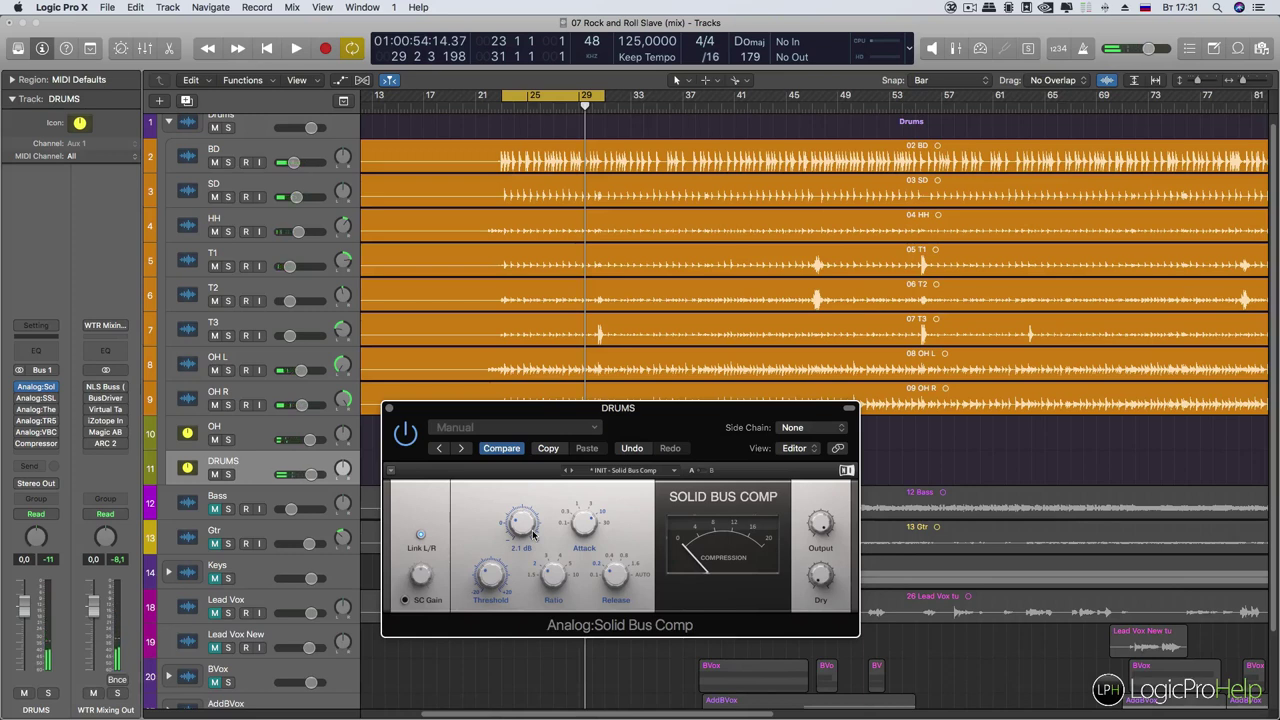
pyautogui.moveTo(524, 527); pyautogui.dragTo(524, 527)
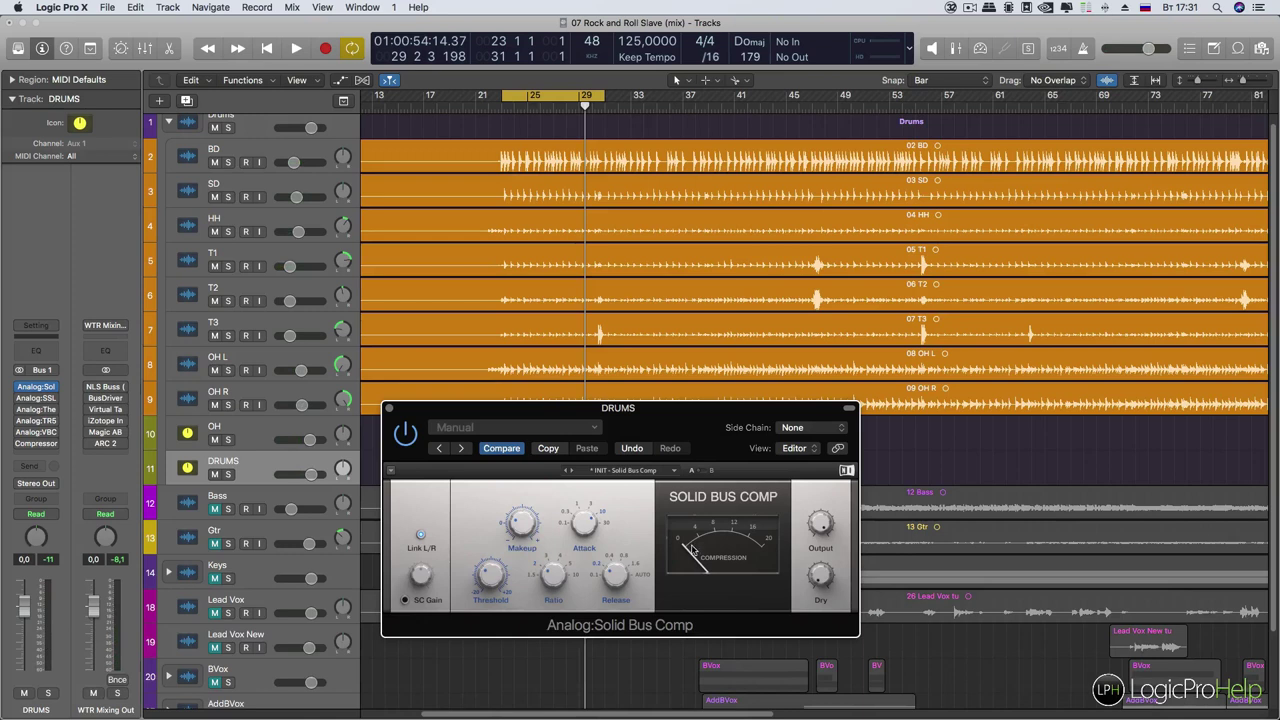
# Play the cycled drums with the Solid Bus Comp bypassed and re-enabled to compare levels, and stop playback
pyautogui.press('space')
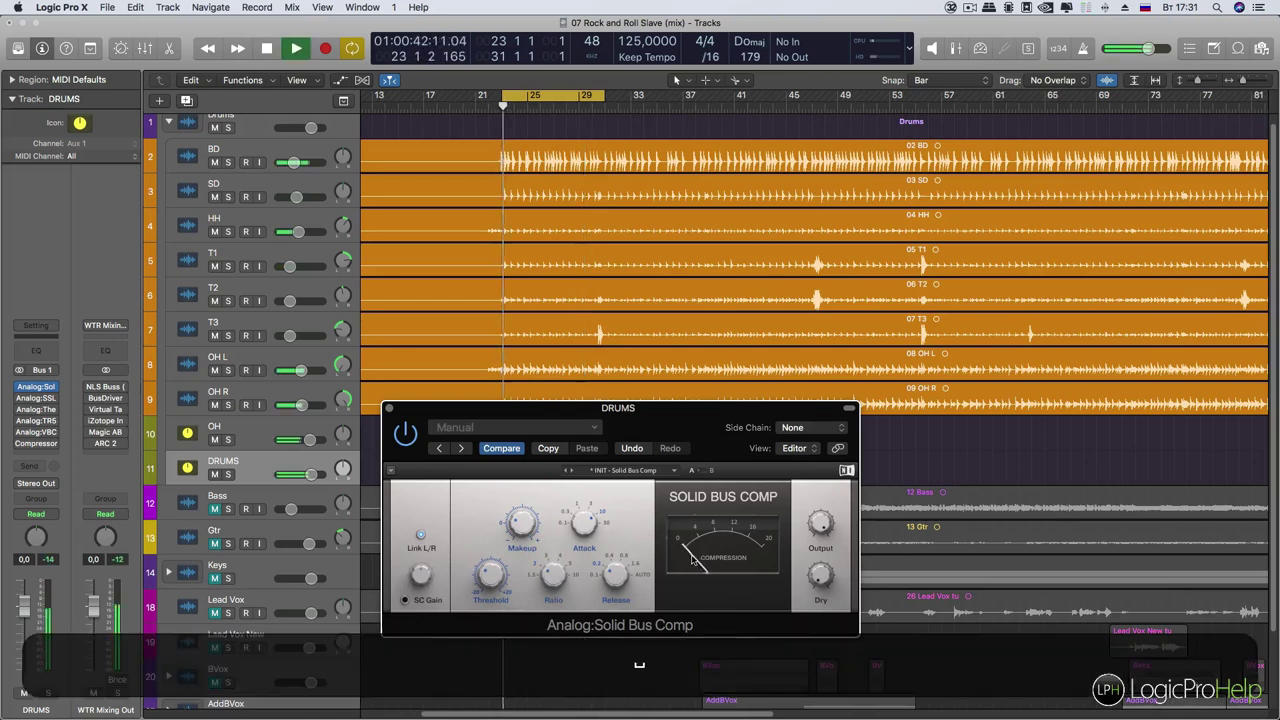
pyautogui.click(406, 436)
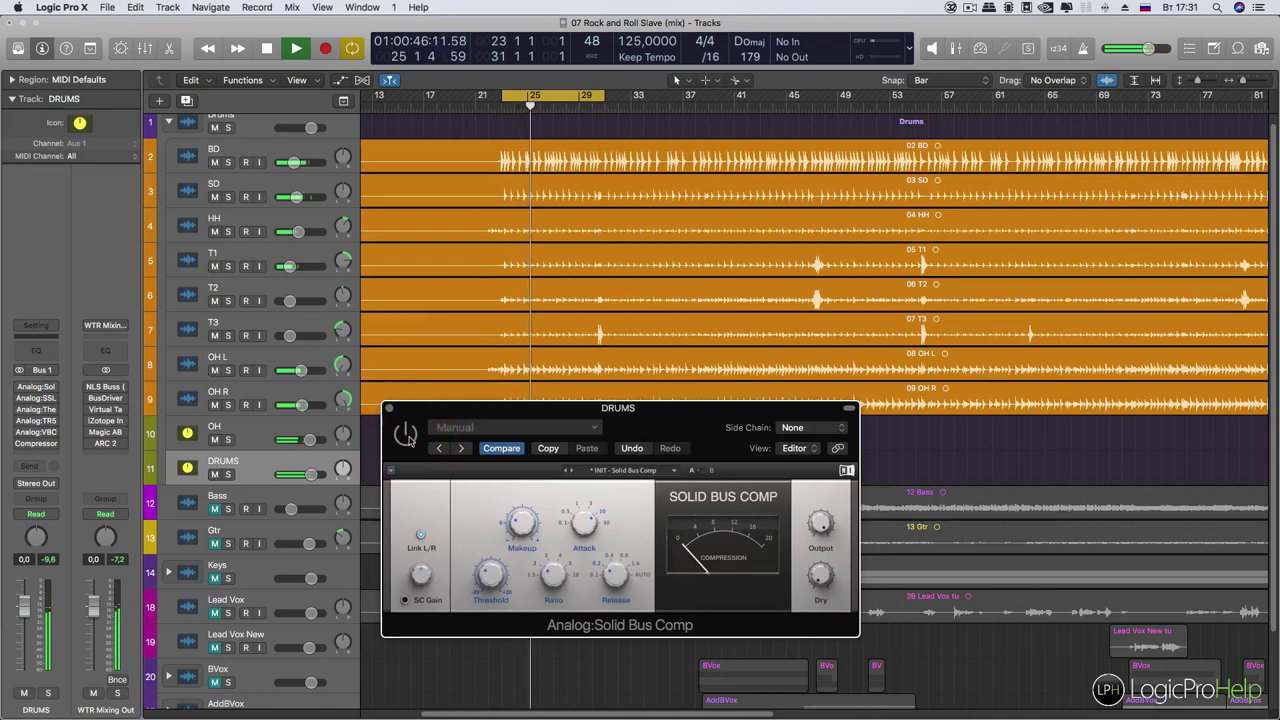
pyautogui.press('space')
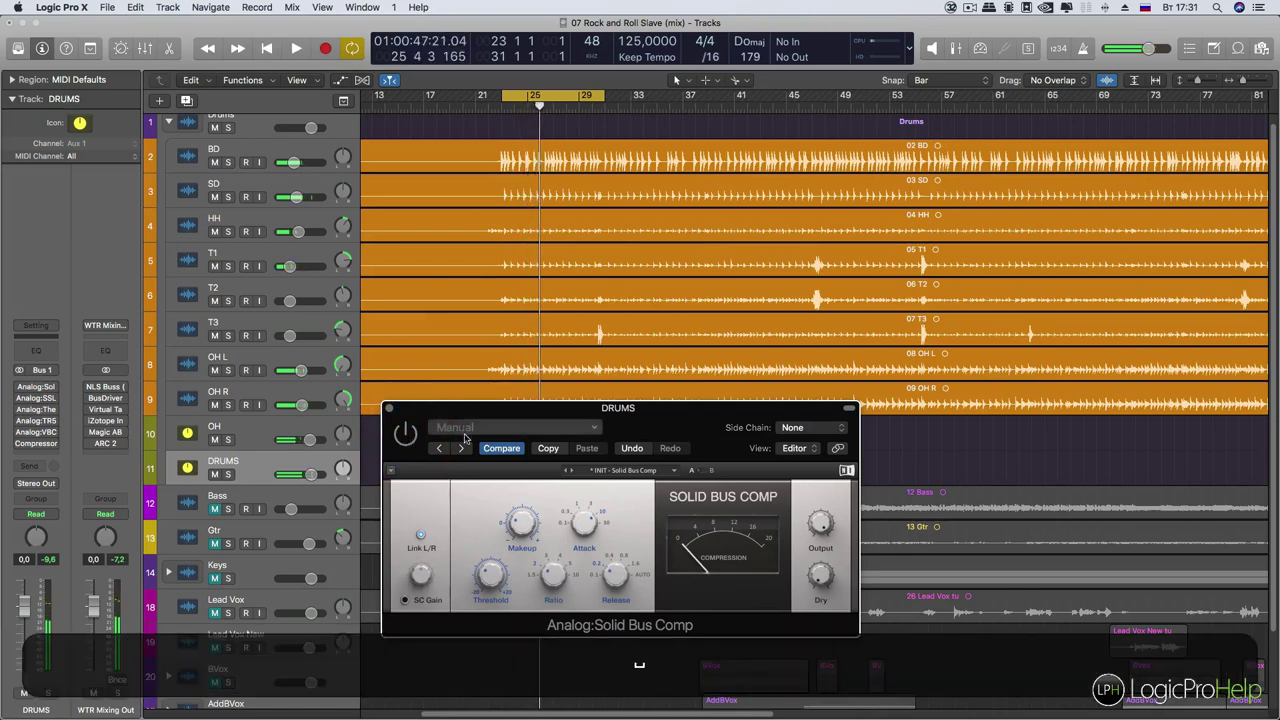
pyautogui.press('space')
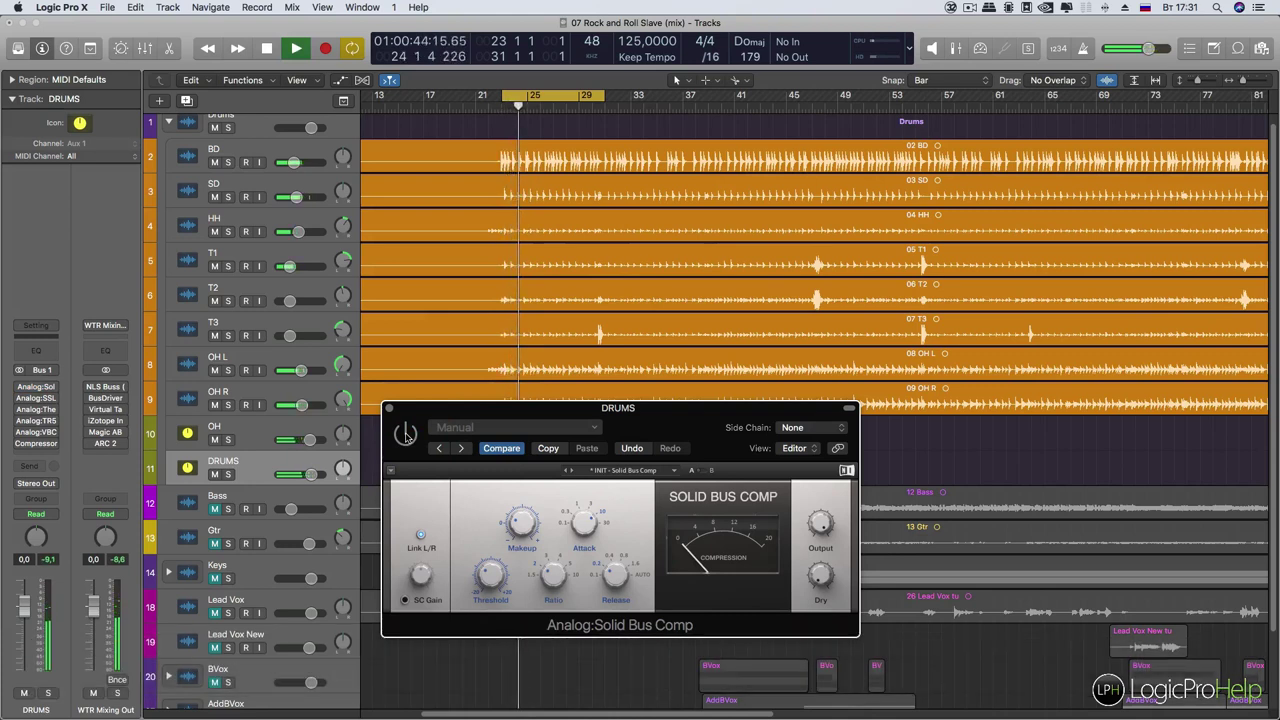
pyautogui.click(406, 434)
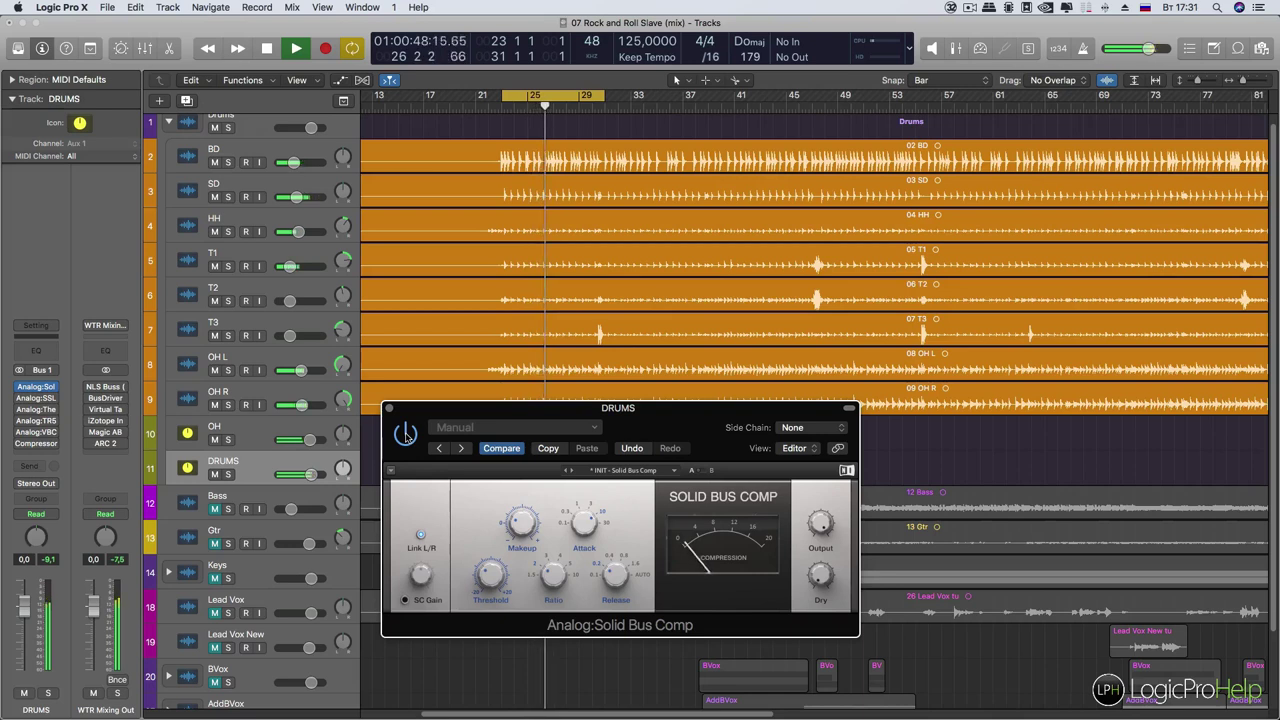
pyautogui.press('space')
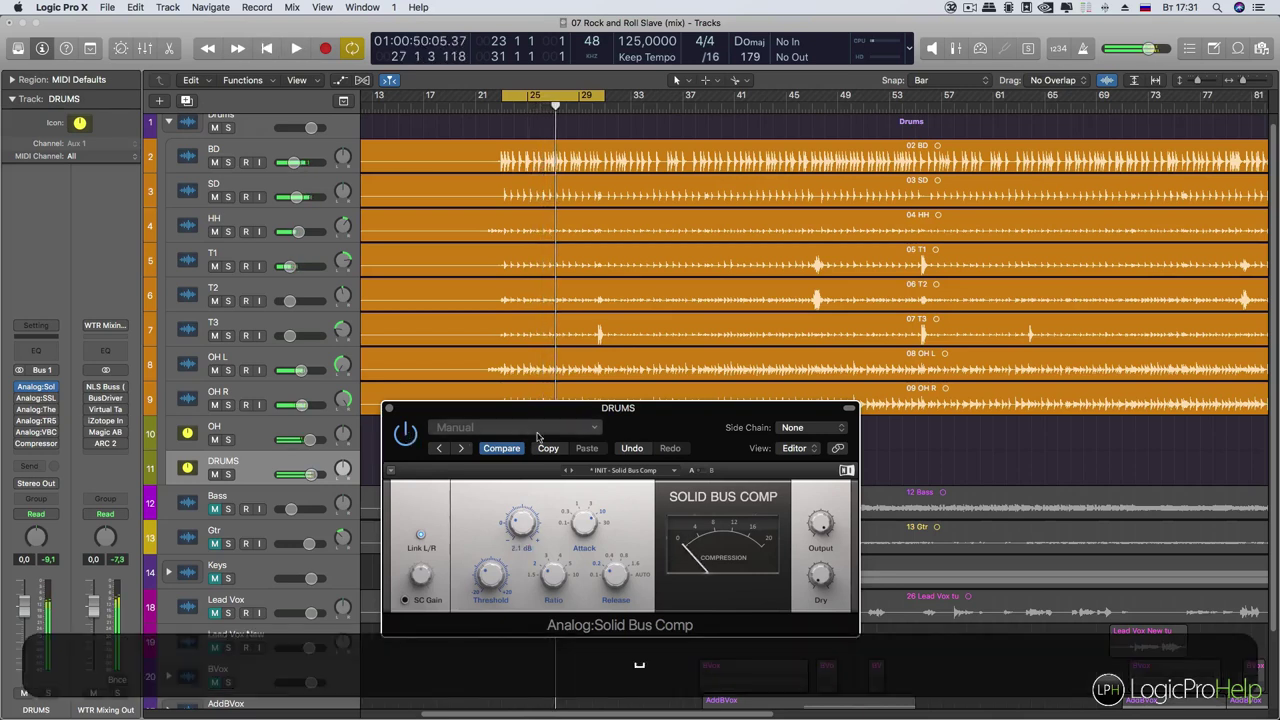
# Move the Solid Bus Comp window slightly and replay the drums, bypassing and re-enabling the compressor to compare the sound again
pyautogui.moveTo(522, 515)
pyautogui.moveTo(558, 417); pyautogui.dragTo(578, 404)
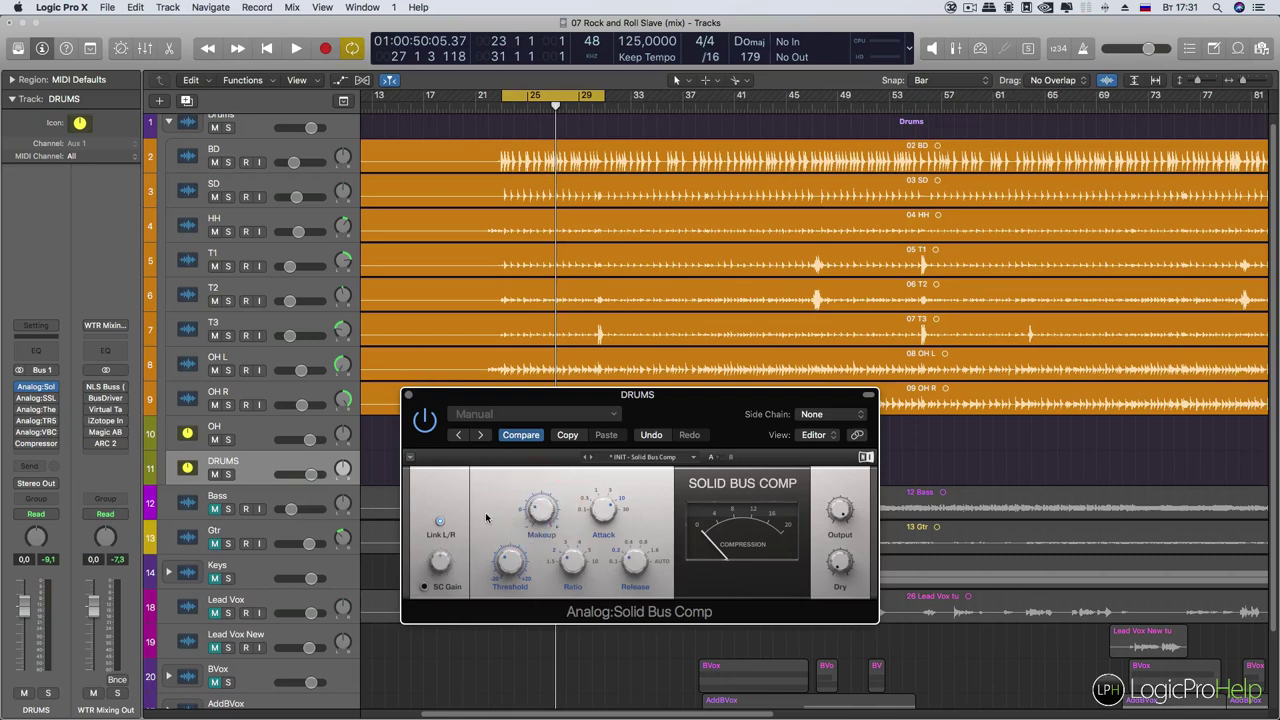
pyautogui.press('space')
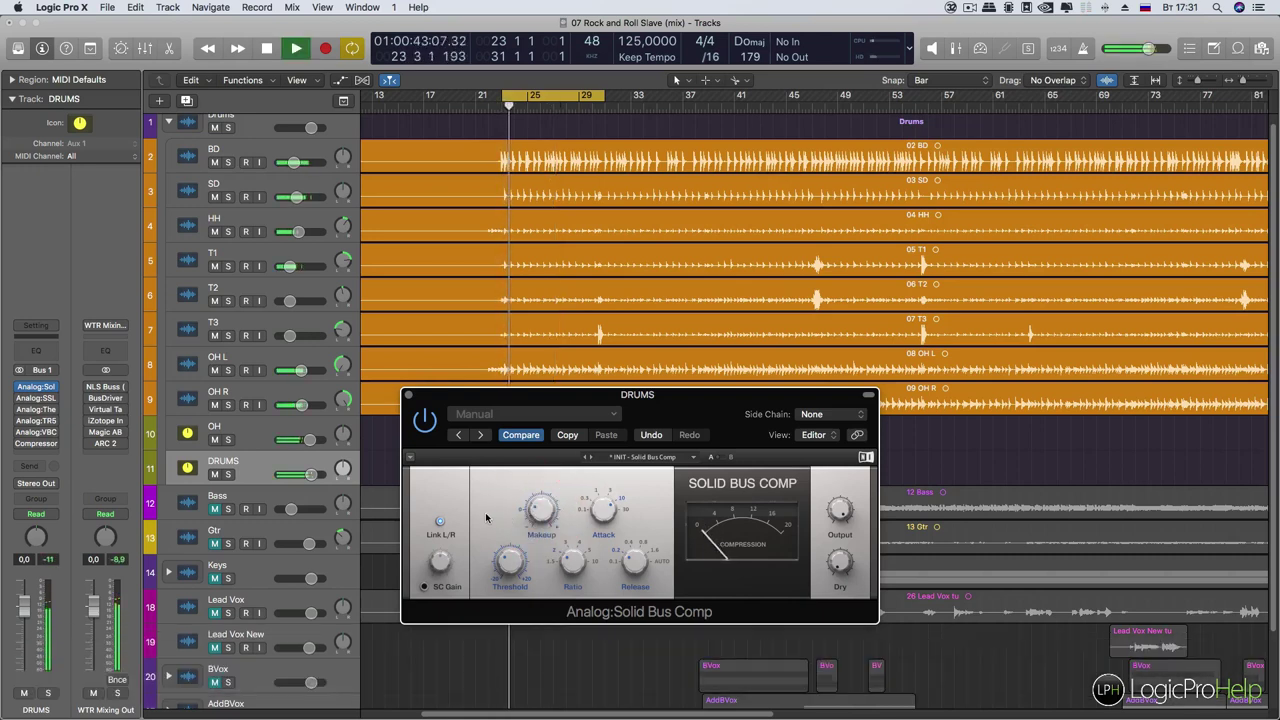
pyautogui.click(427, 423)
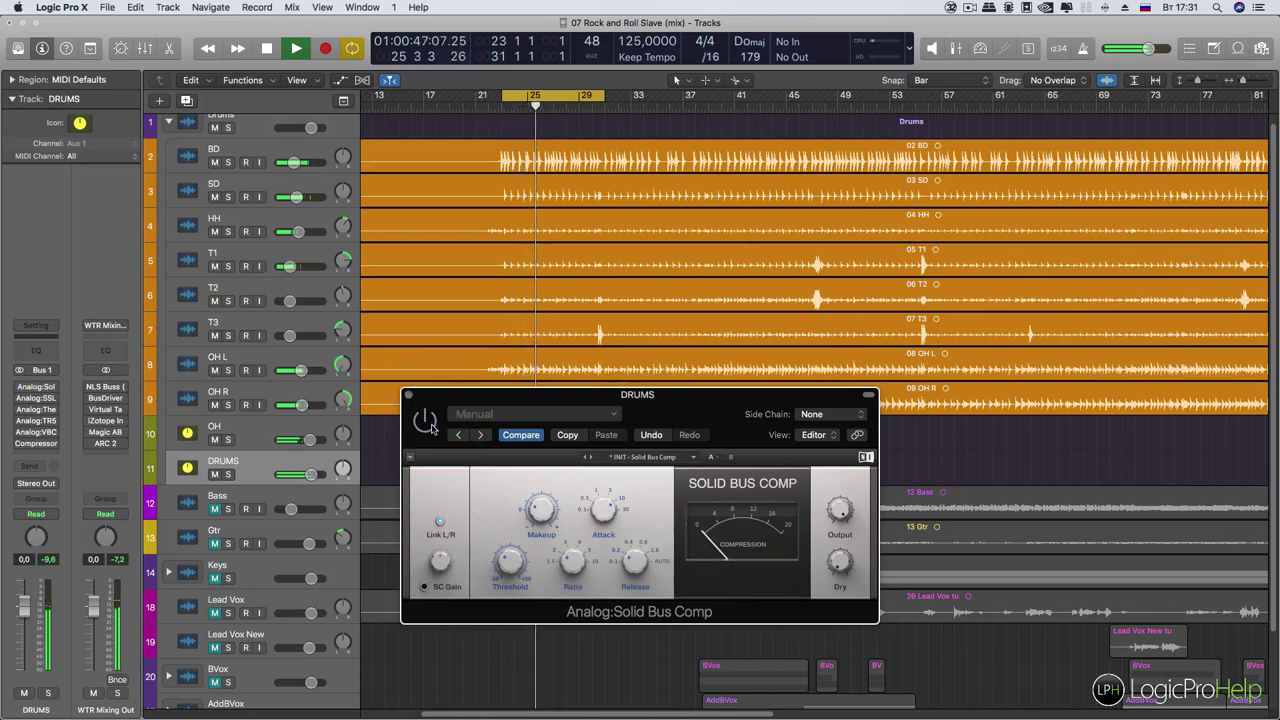
pyautogui.click(427, 423)
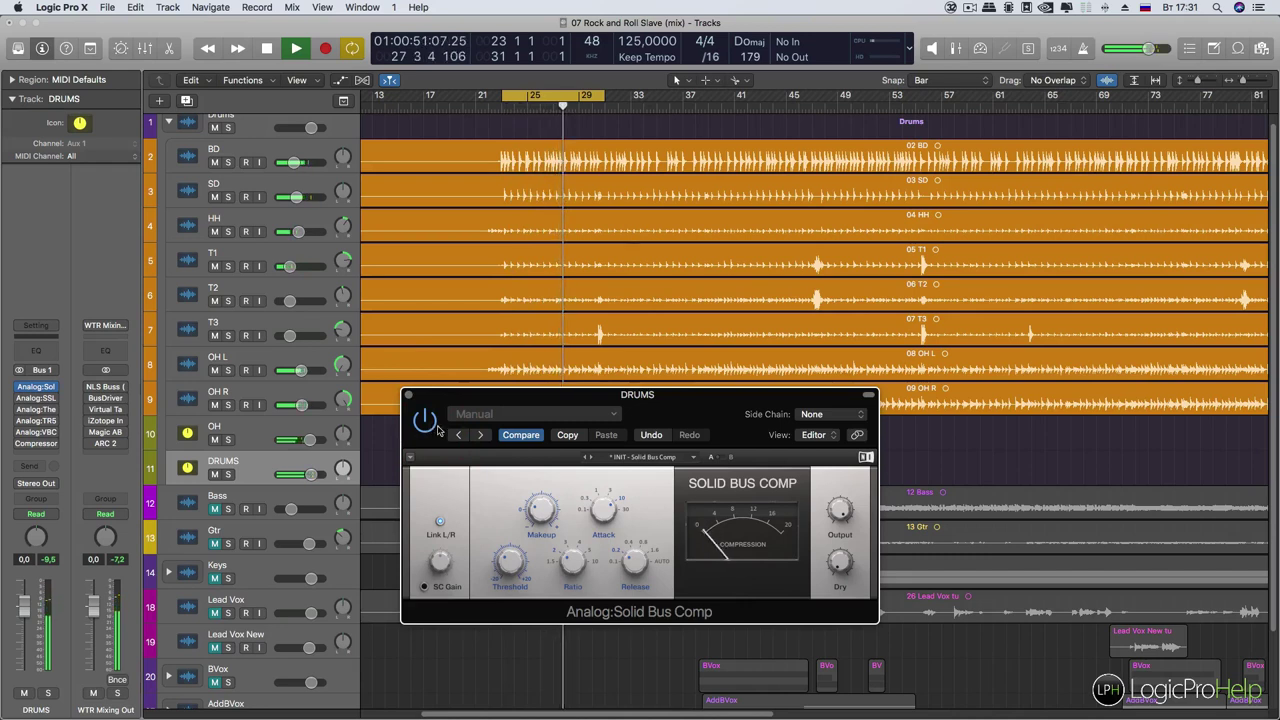
# Audition the cycled drums with the Solid Bus Comp bypassed, re-enable it for another pass, and stop playback
pyautogui.press('space')
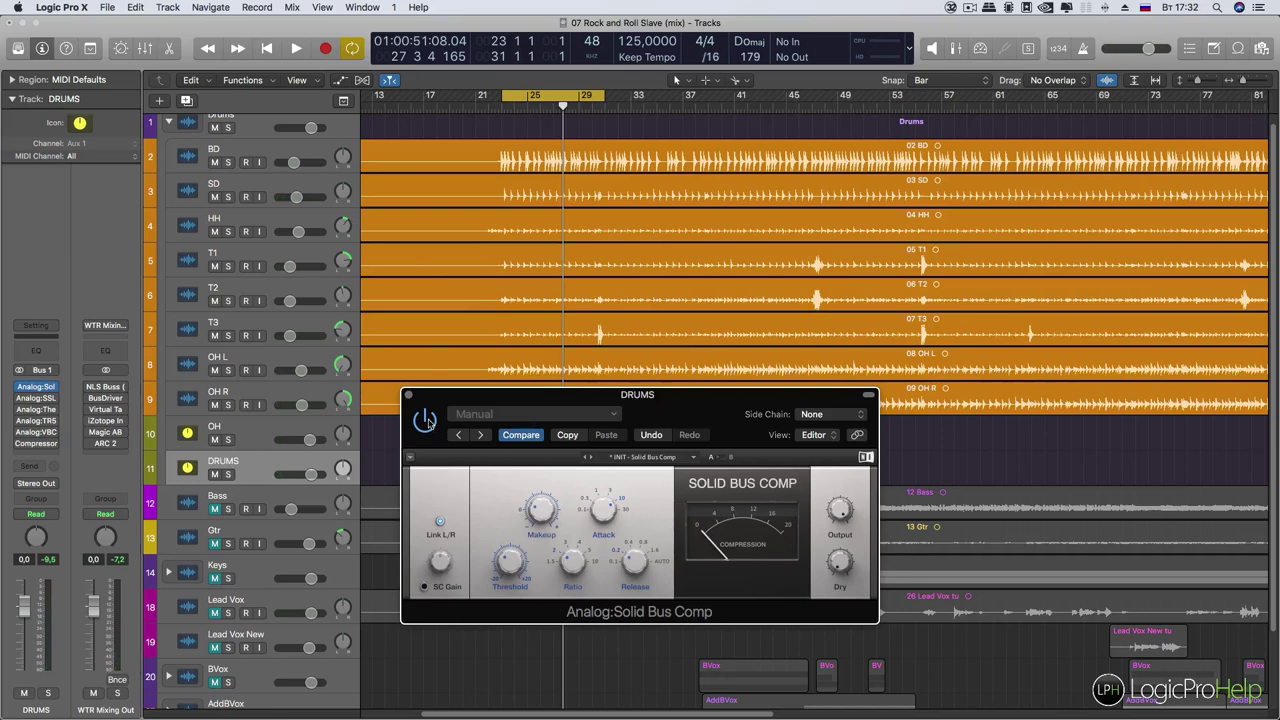
pyautogui.click(427, 421)
pyautogui.press('space')
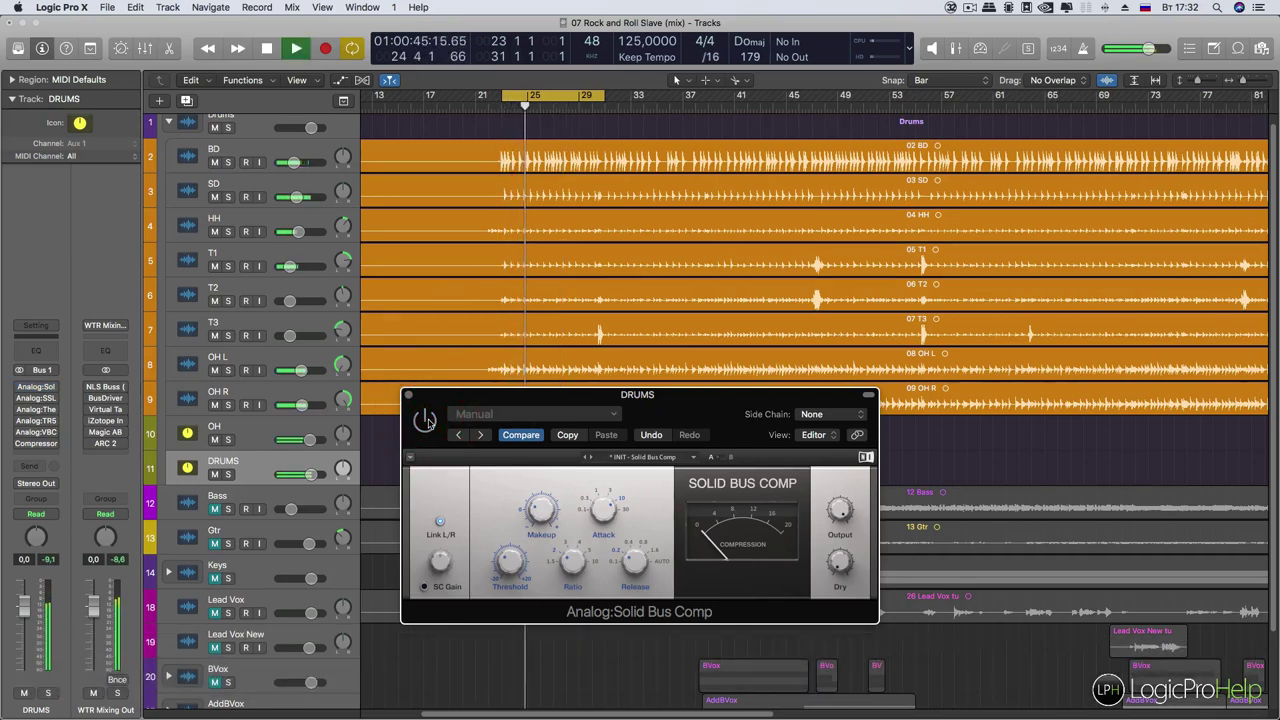
pyautogui.press('space')
pyautogui.click(427, 421)
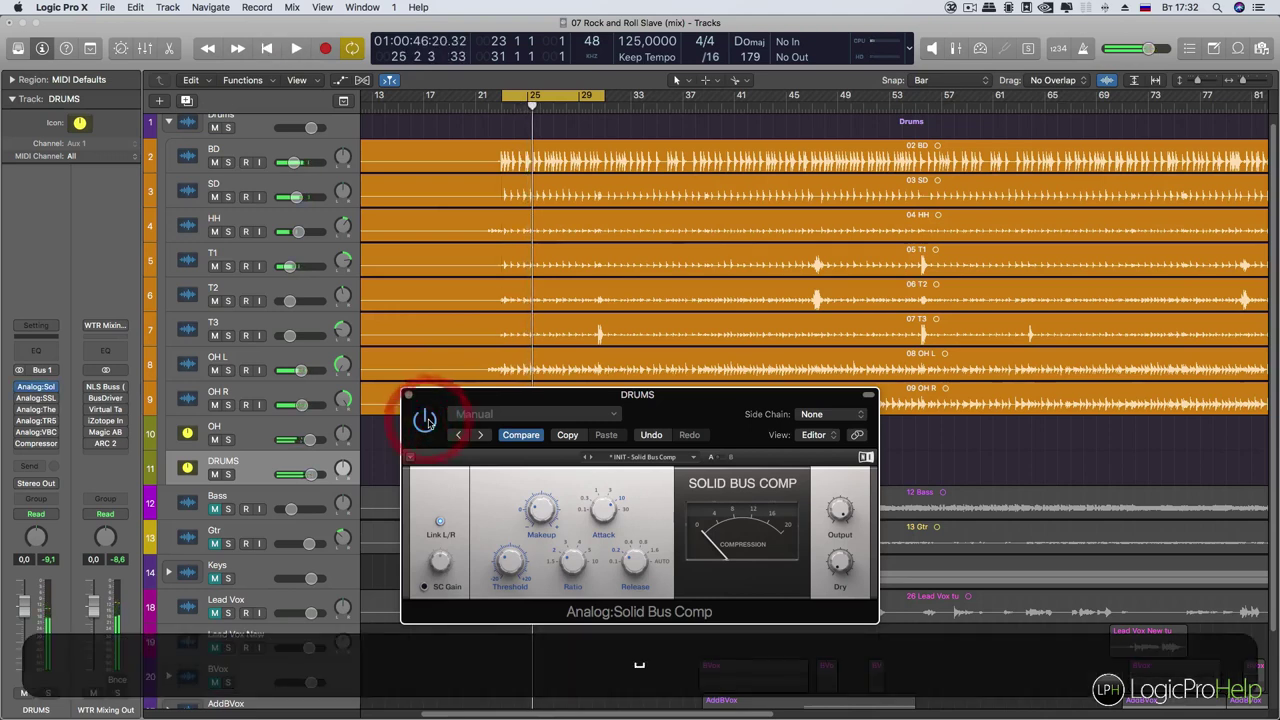
pyautogui.press('space')
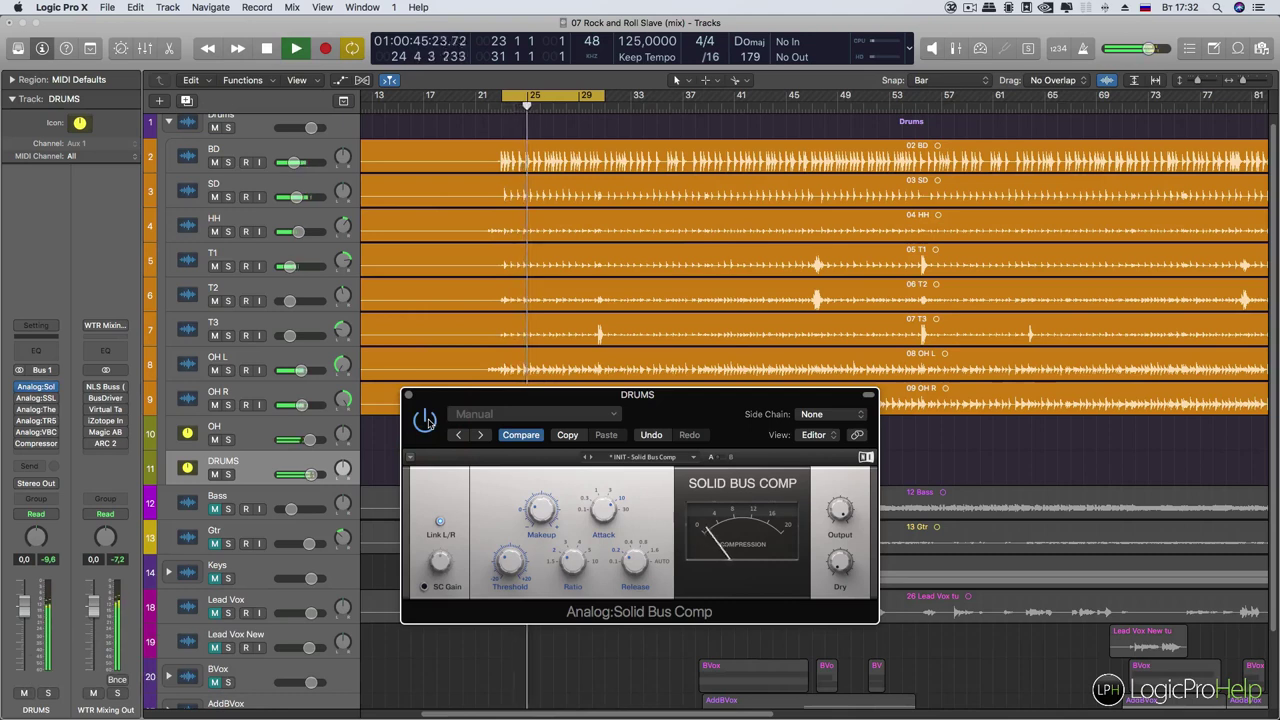
pyautogui.press('space')
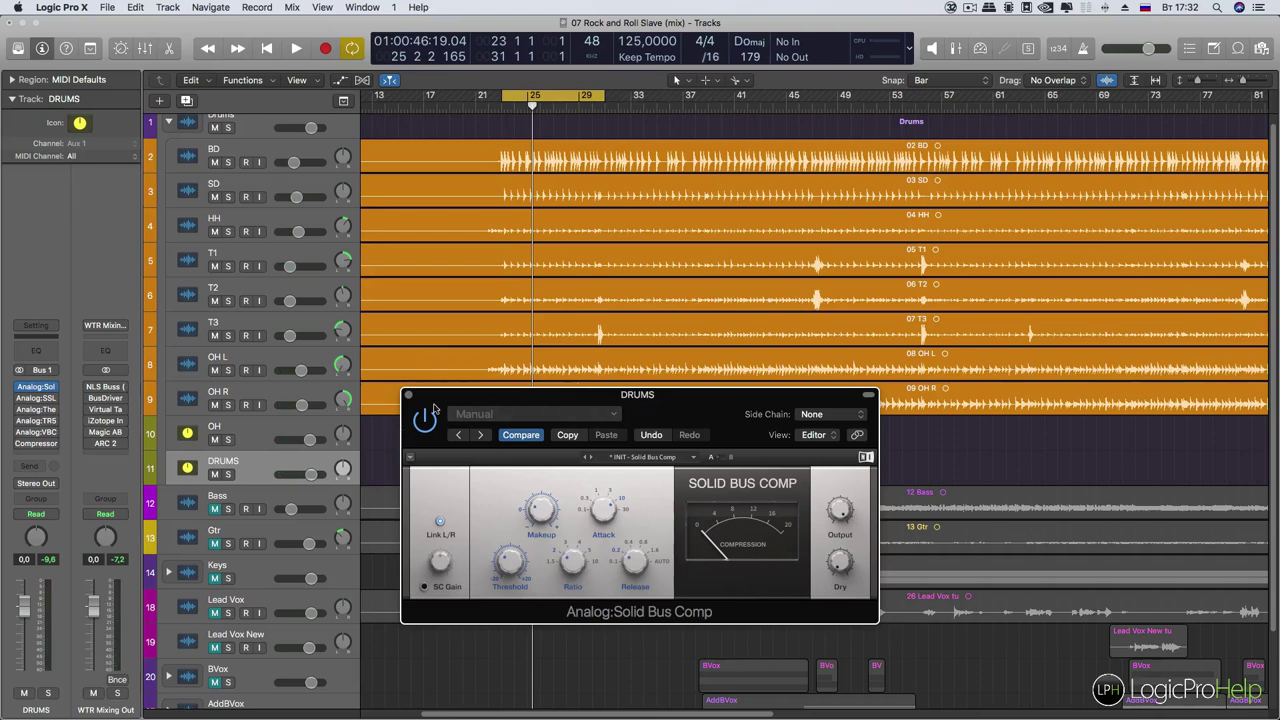
# Move the Solid Bus Comp window aside and open the SSLComp on the DRUMS channel, placing it beside the other compressor
pyautogui.moveTo(526, 397); pyautogui.dragTo(557, 366)
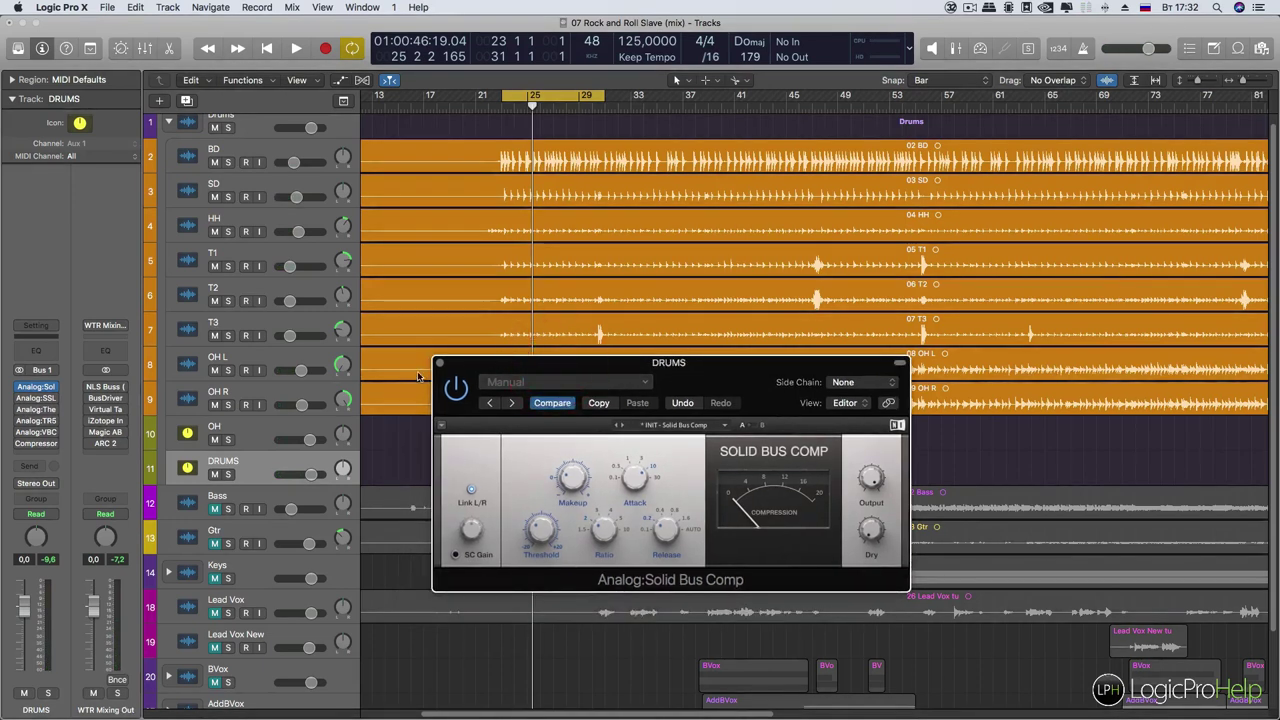
pyautogui.click(22, 399)
pyautogui.moveTo(522, 90); pyautogui.dragTo(277, 177)
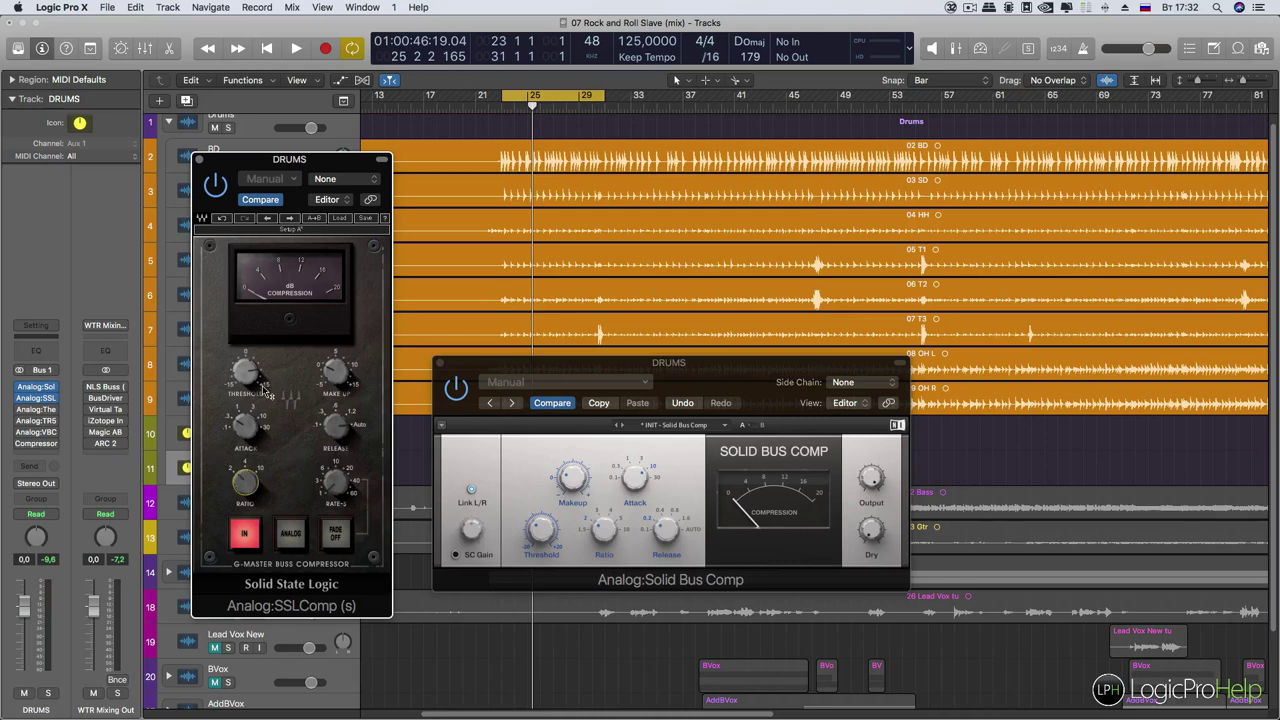
# Bypass the Solid Bus Comp, adjust the SSLComp's threshold and makeup gain during drum playback, and check it against its bypass
pyautogui.press('space')
pyautogui.click(455, 390)
pyautogui.click(455, 390)
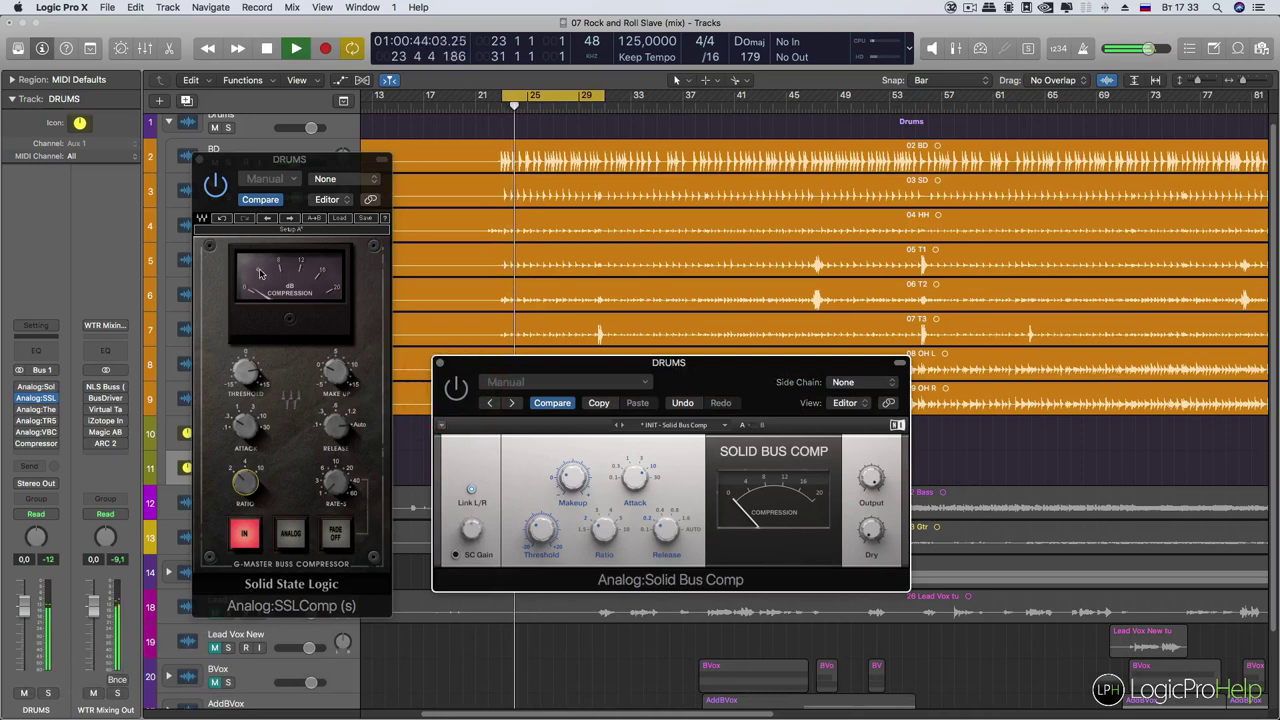
pyautogui.click(255, 383)
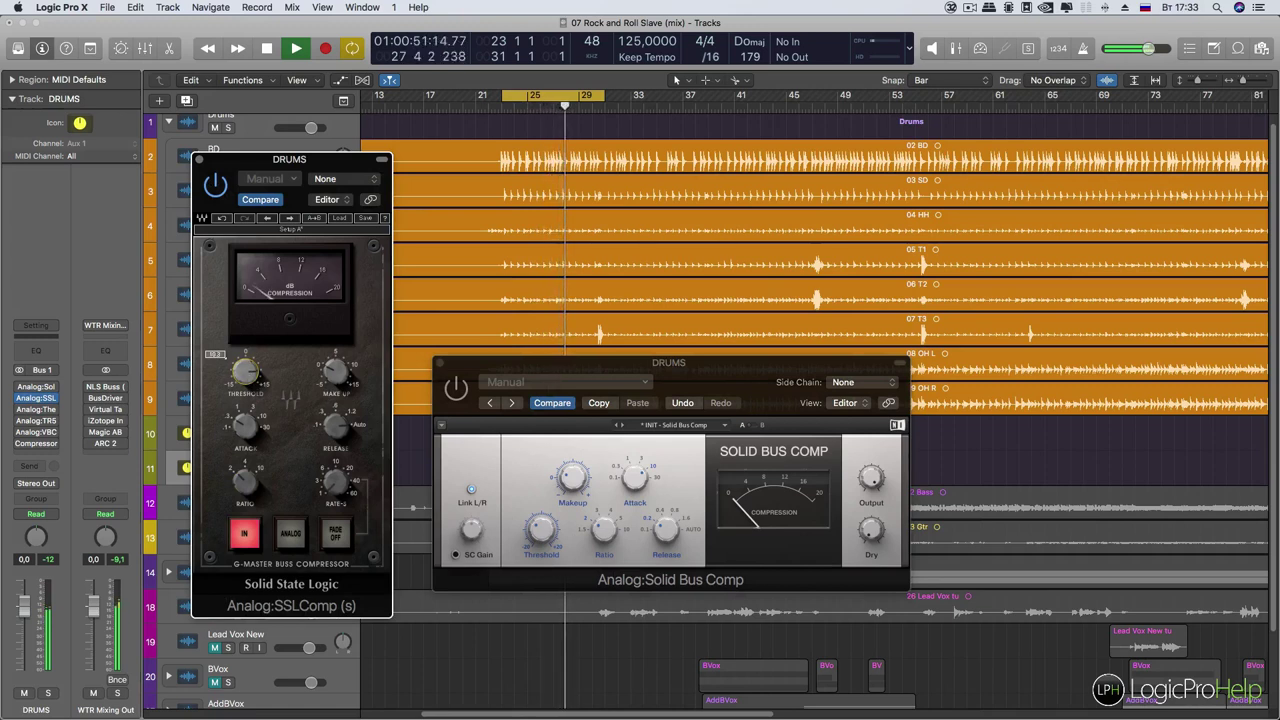
pyautogui.click(330, 385)
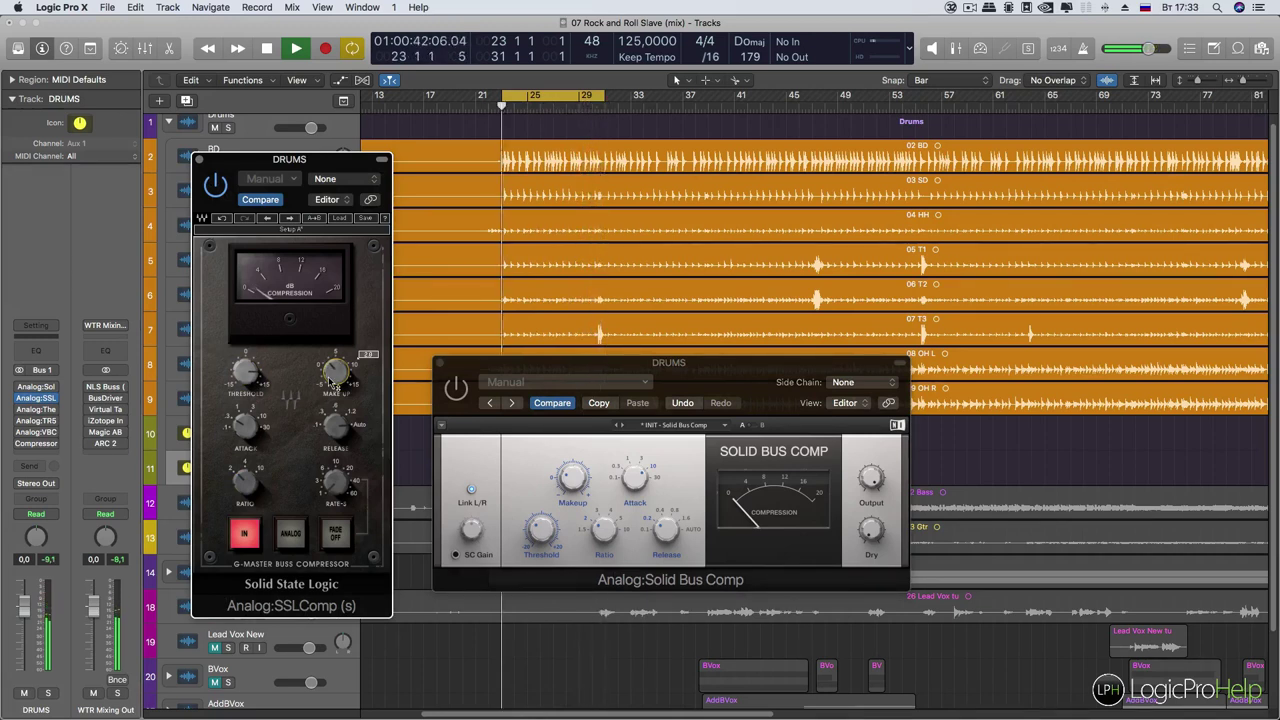
pyautogui.click(216, 185)
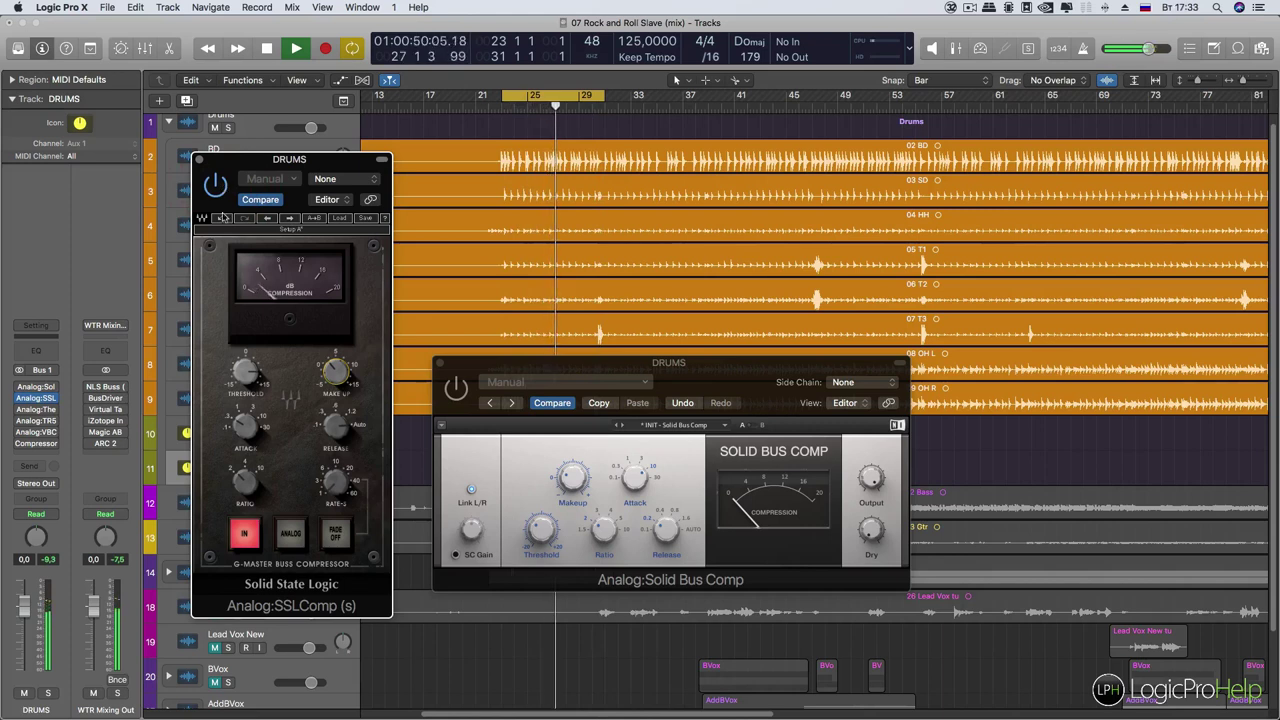
# Turn on the SSLComp's Analog mode, stop playback, and toggle the mode off and on again
pyautogui.click(288, 532)
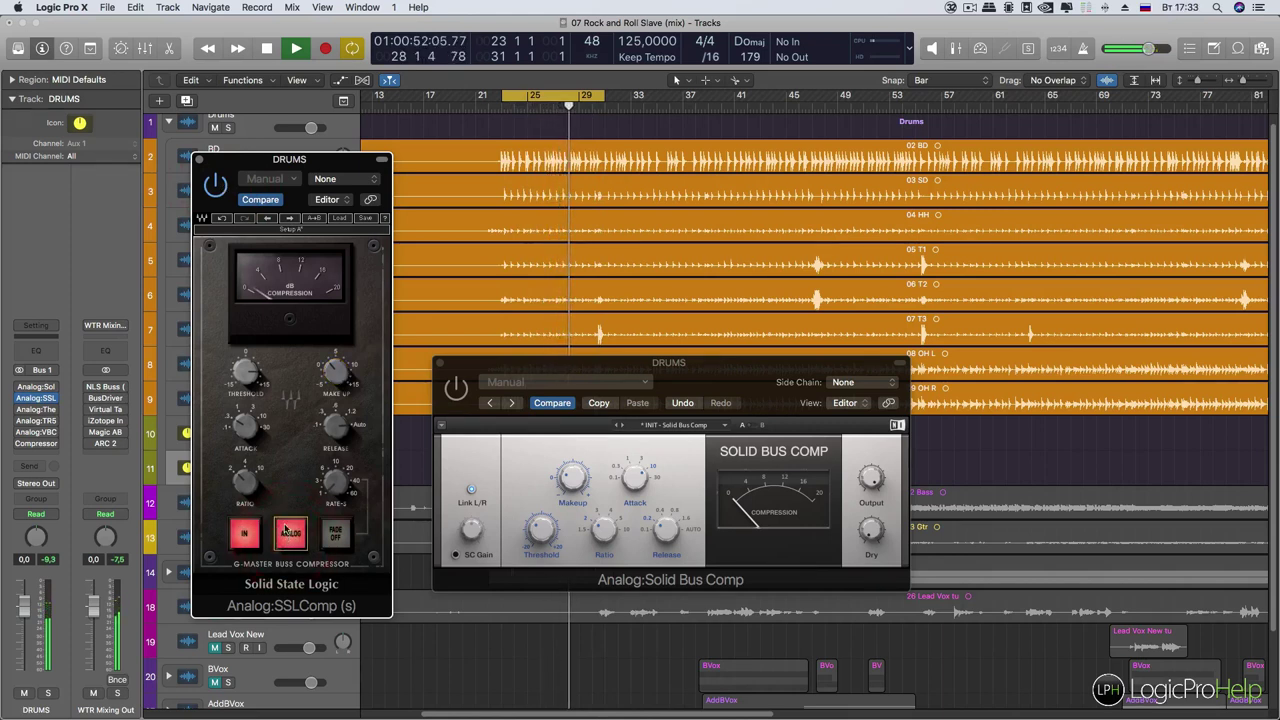
pyautogui.press('space')
pyautogui.click(289, 535)
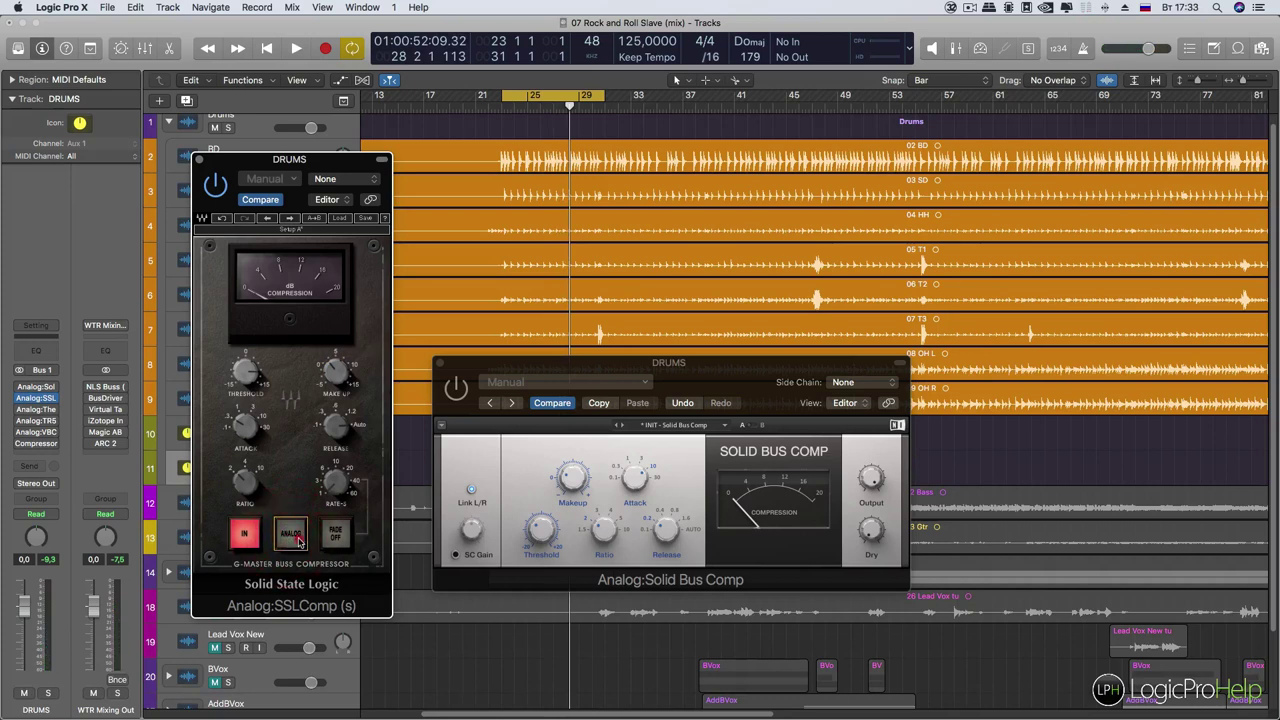
pyautogui.click(291, 535)
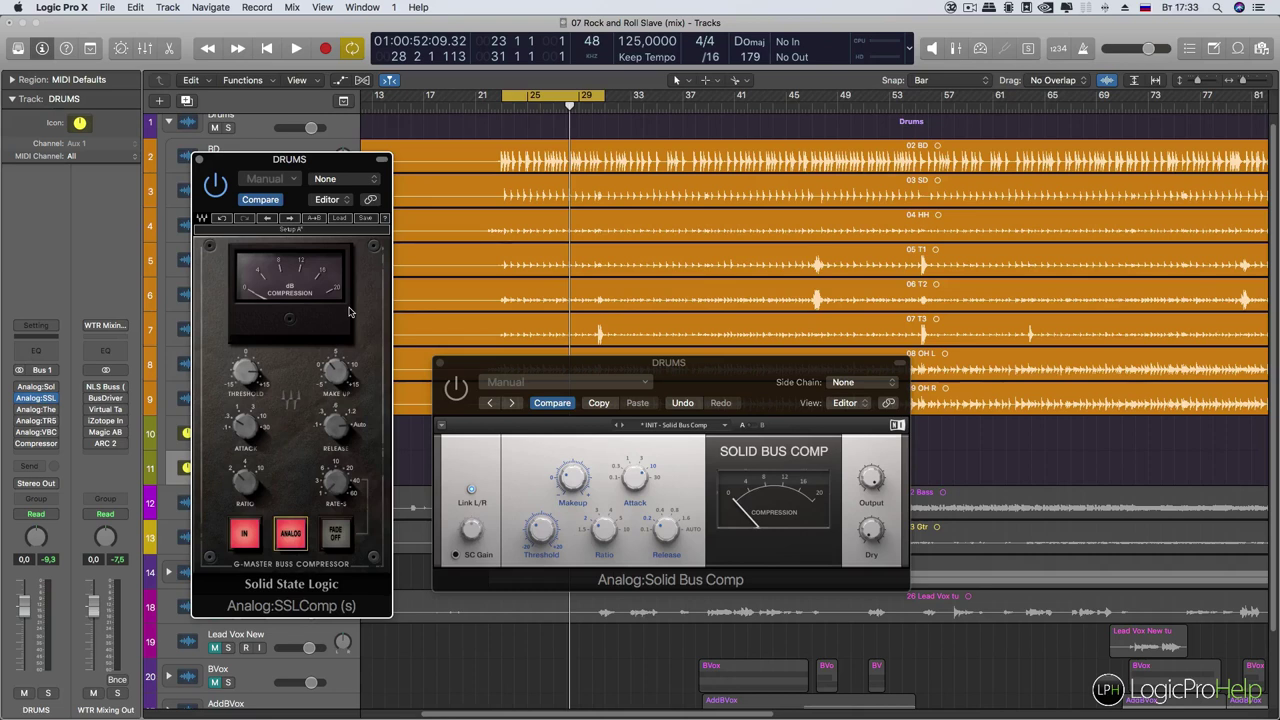
# Audition the drums through the SSLComp, swap to the Solid Bus Comp, and set its makeup gain to 2.6 dB during playback
pyautogui.press('space')
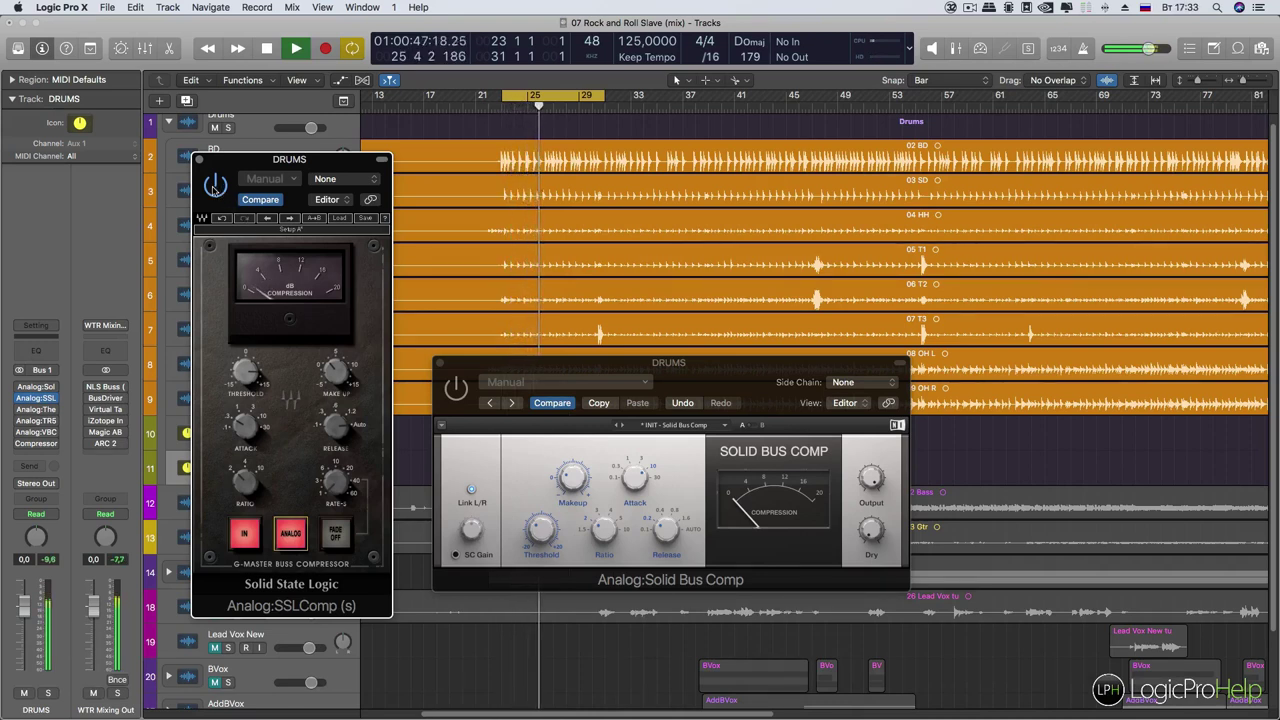
pyautogui.press('space')
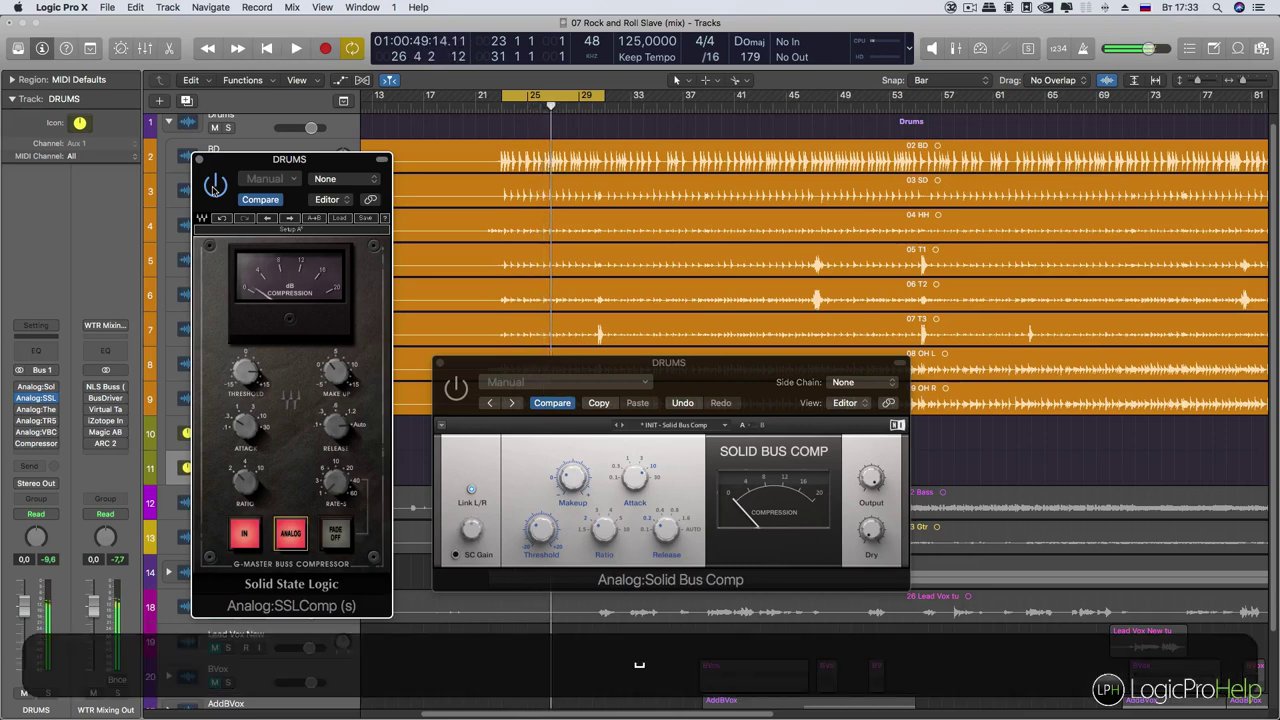
pyautogui.click(456, 387)
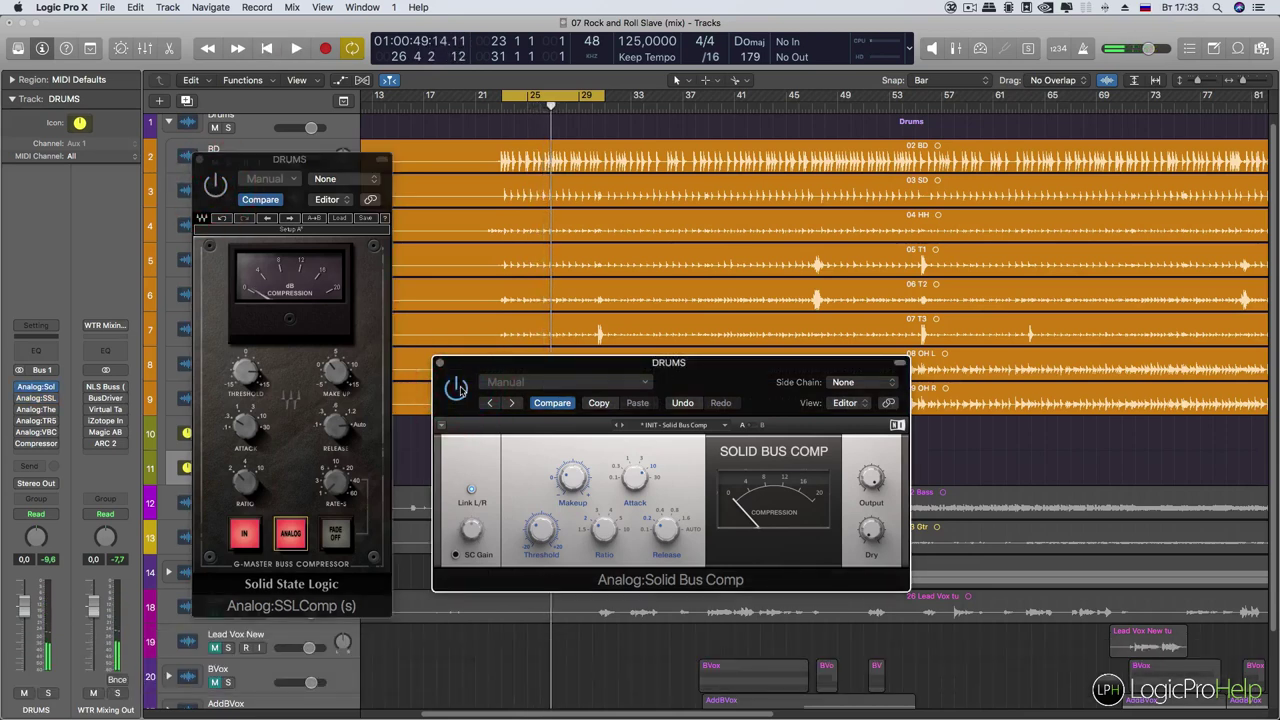
pyautogui.press('space')
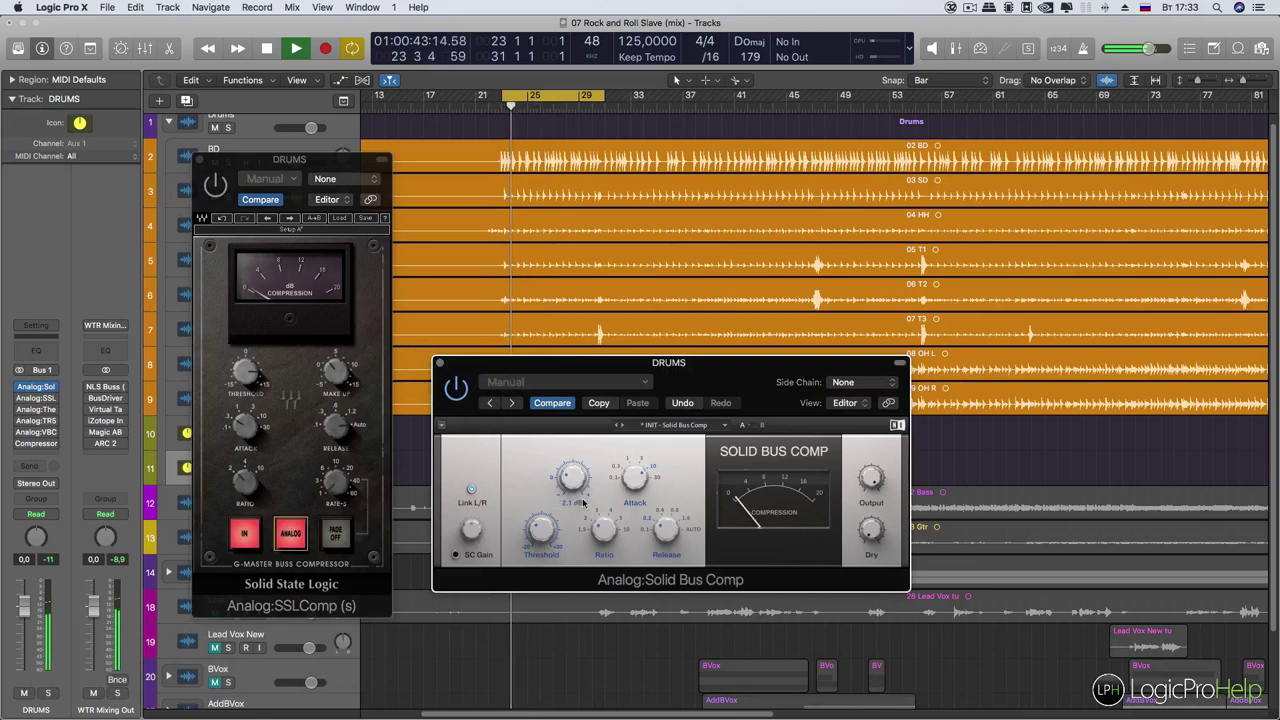
pyautogui.moveTo(573, 478); pyautogui.dragTo(573, 470)
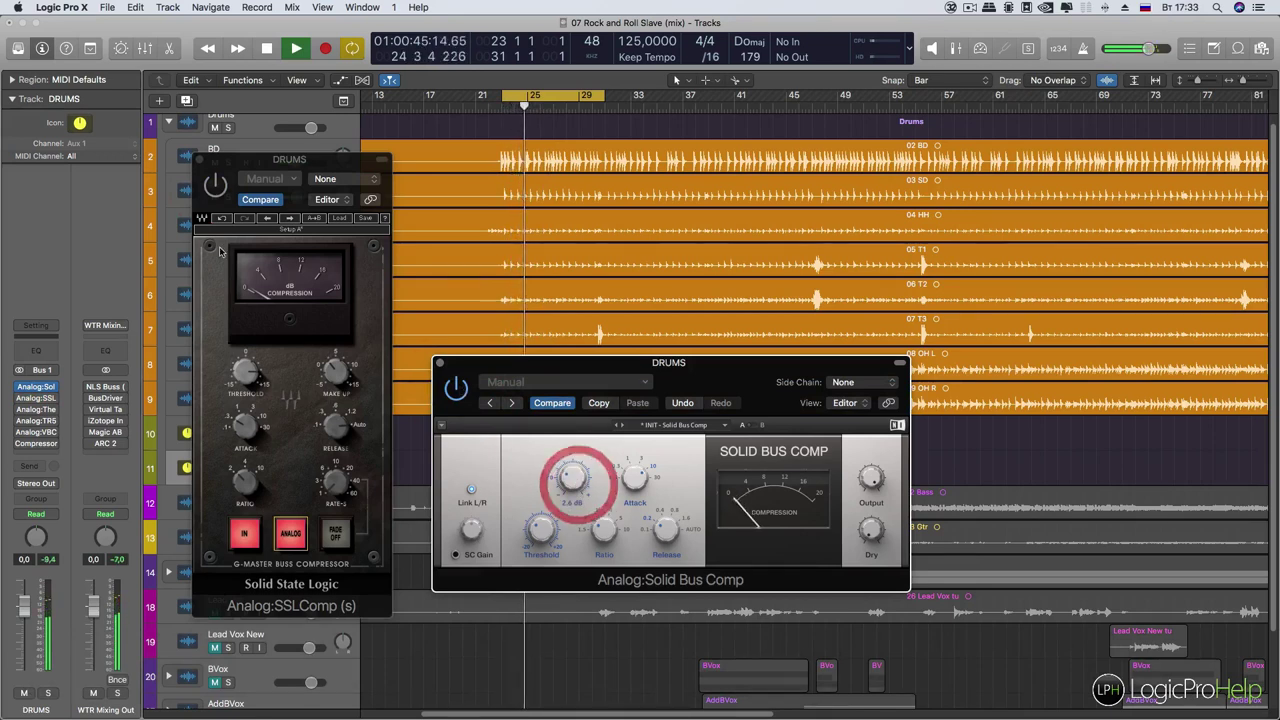
pyautogui.press('space')
# Bypass the Solid Bus Comp, enable the SSLComp, and replay the drums briefly to compare its sound and level
pyautogui.click(456, 389)
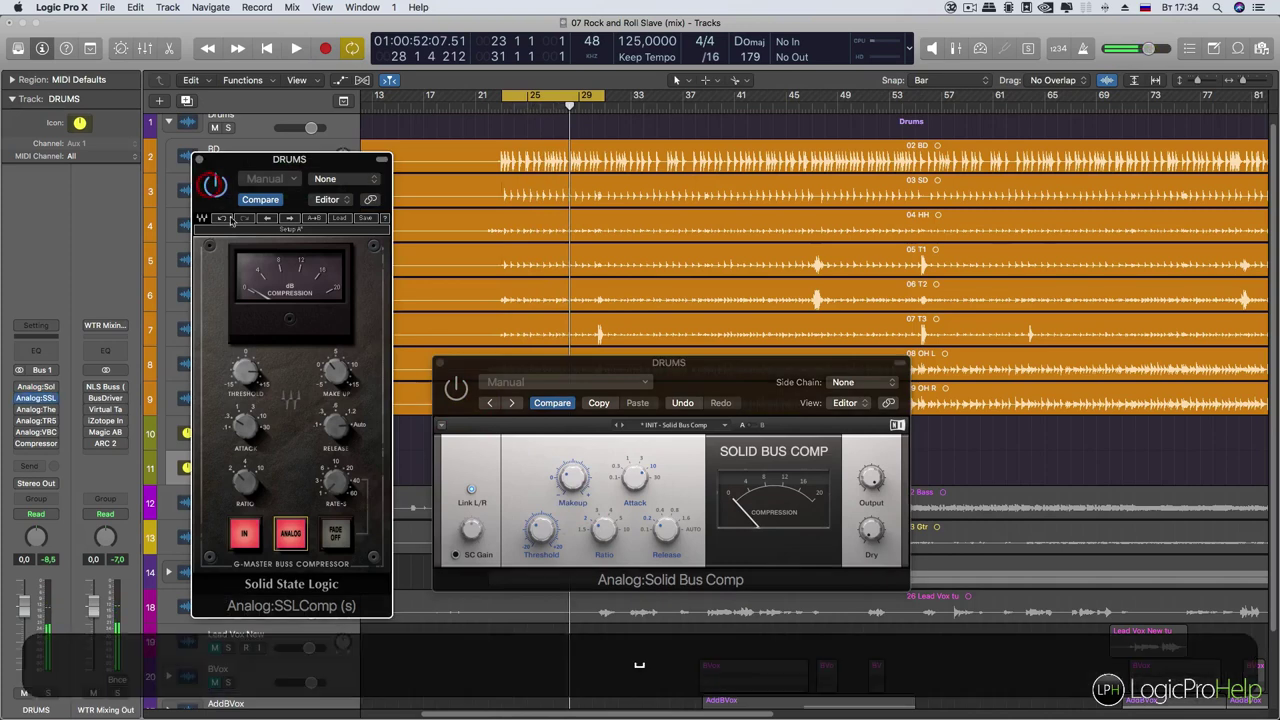
pyautogui.click(203, 190)
pyautogui.press('space')
pyautogui.moveTo(344, 381)
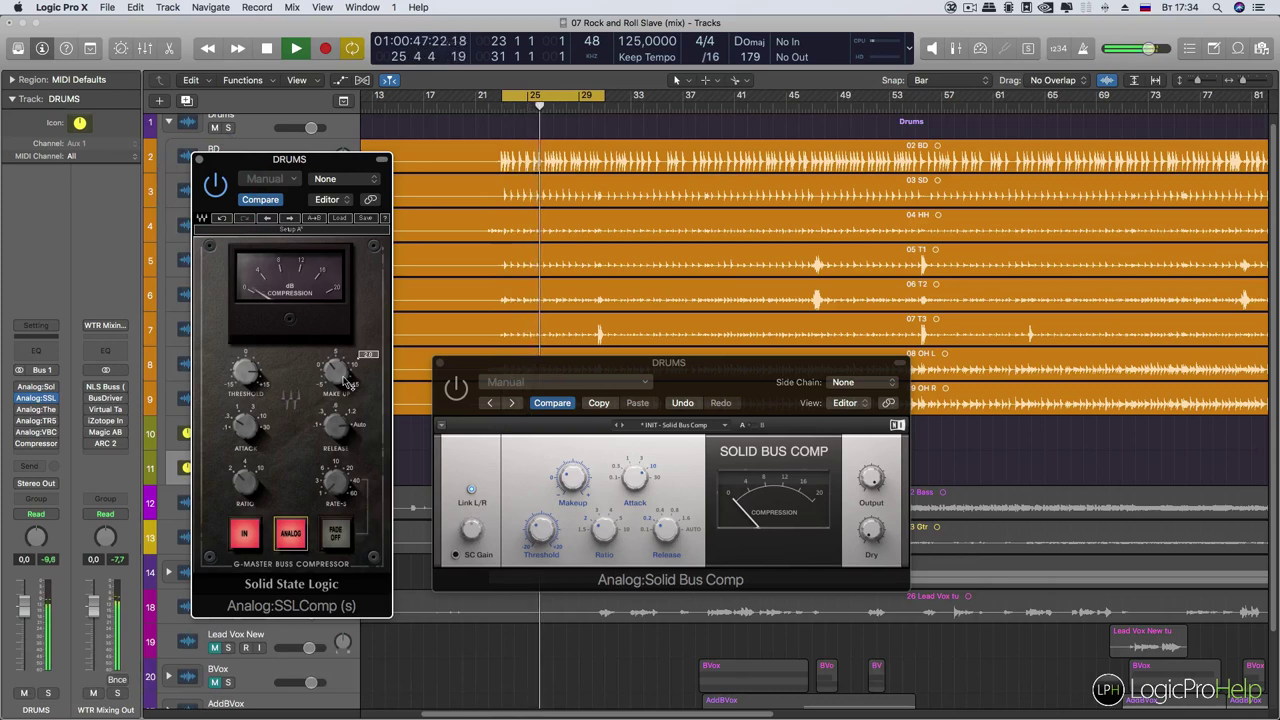
pyautogui.press('space')
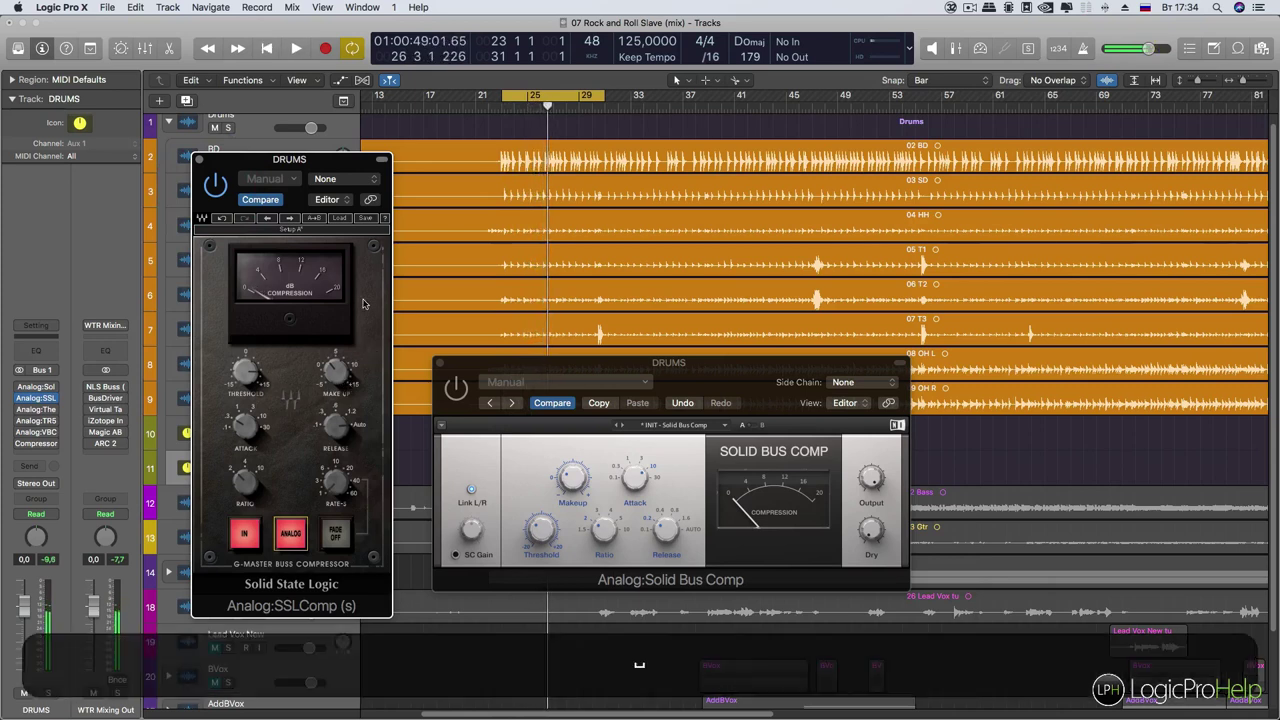
# Shift both compressor windows slightly and play the drums briefly through the SSLComp
pyautogui.moveTo(329, 164)
pyautogui.mouseDown()
pyautogui.moveTo(316, 176)
pyautogui.moveTo(348, 171)
pyautogui.mouseUp()
pyautogui.moveTo(535, 361); pyautogui.dragTo(532, 353)
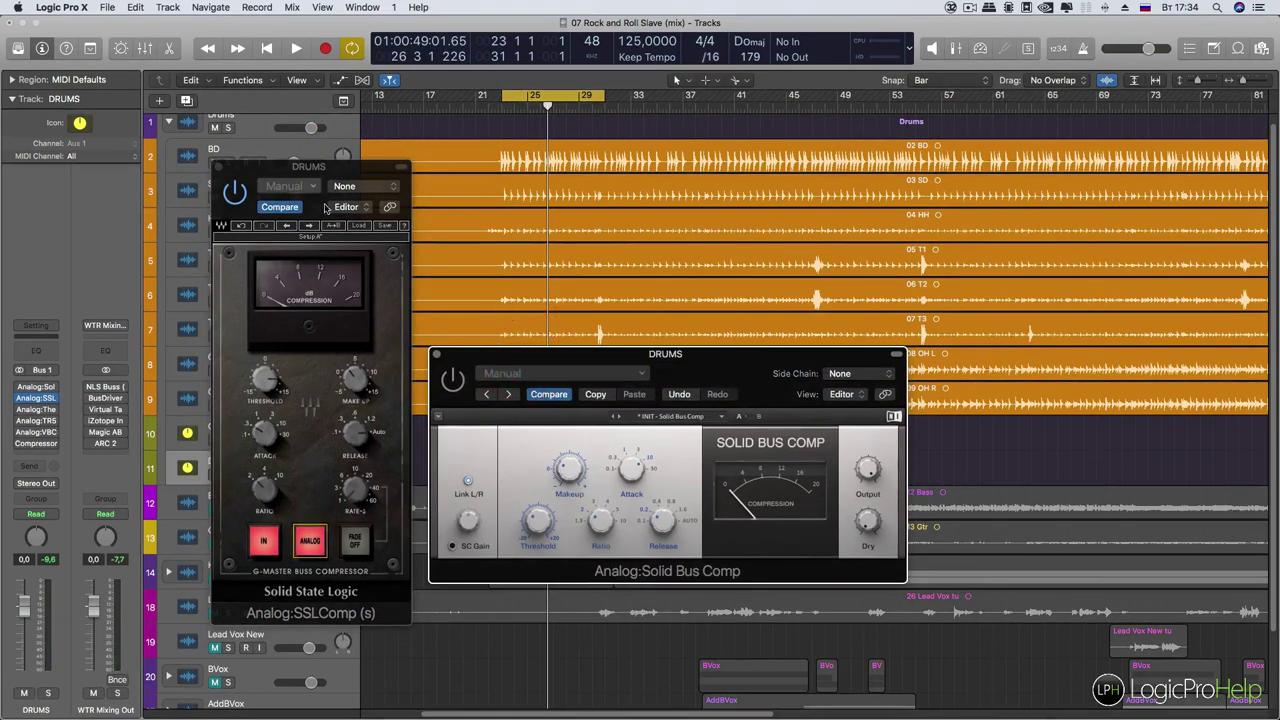
pyautogui.press('space')
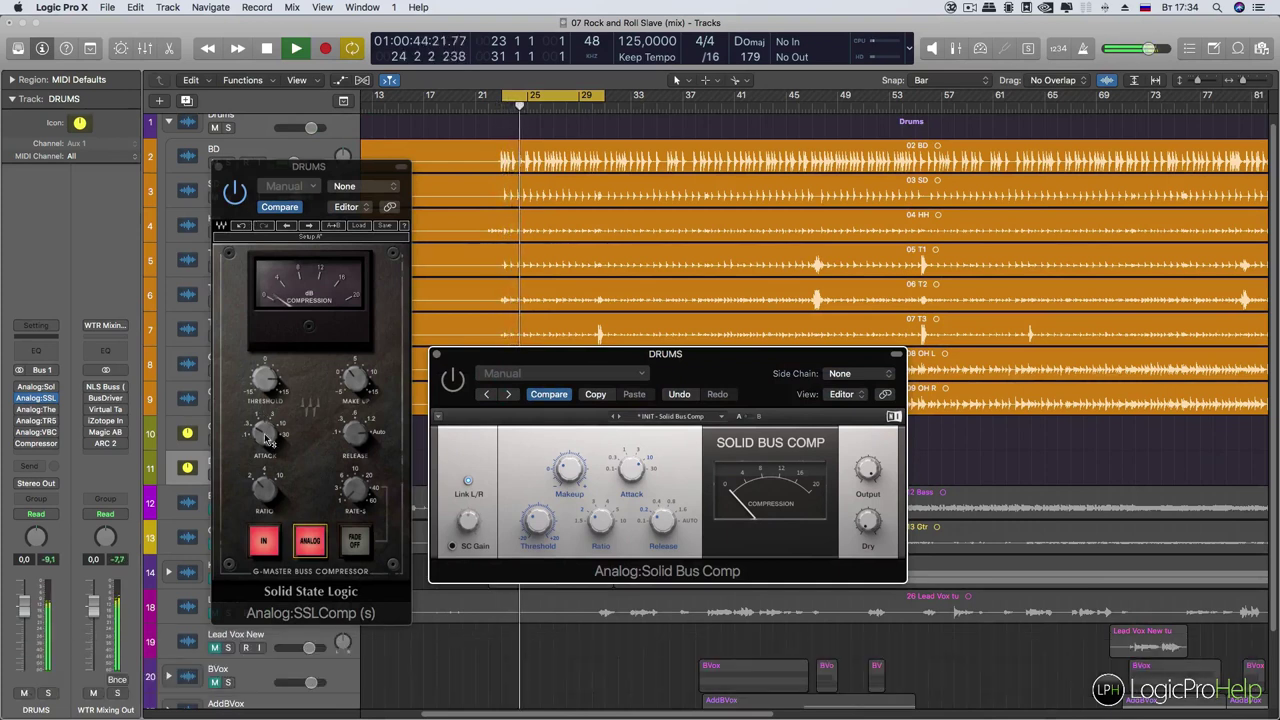
pyautogui.press('space')
# Readjust the SSLComp's attack, threshold and release around a drum playback pass, and stop playback
pyautogui.click(237, 414)
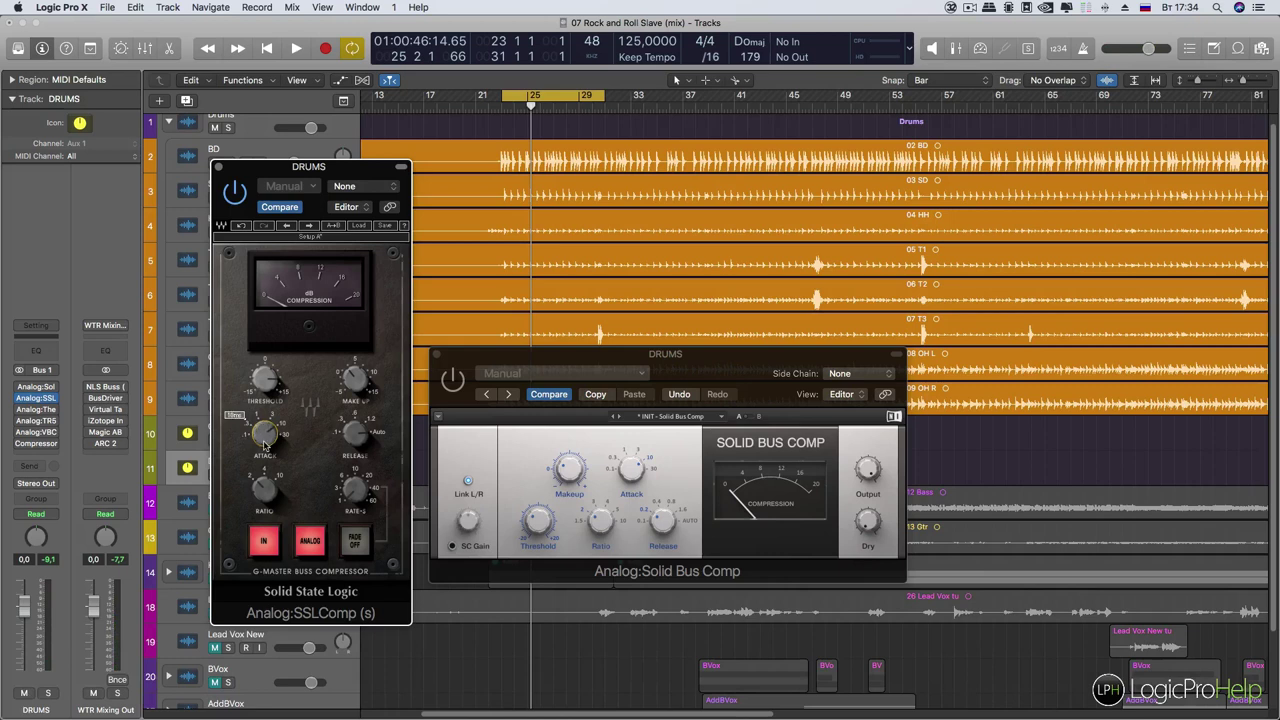
pyautogui.press('space')
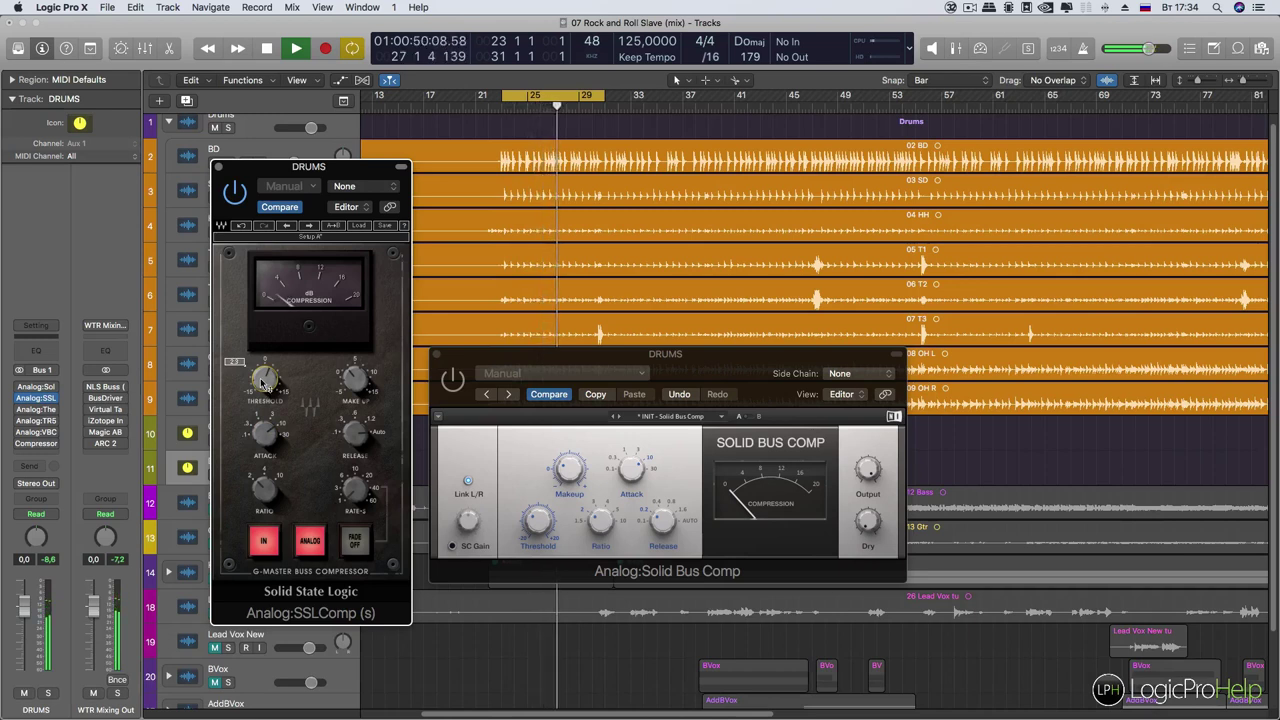
pyautogui.moveTo(355, 432)
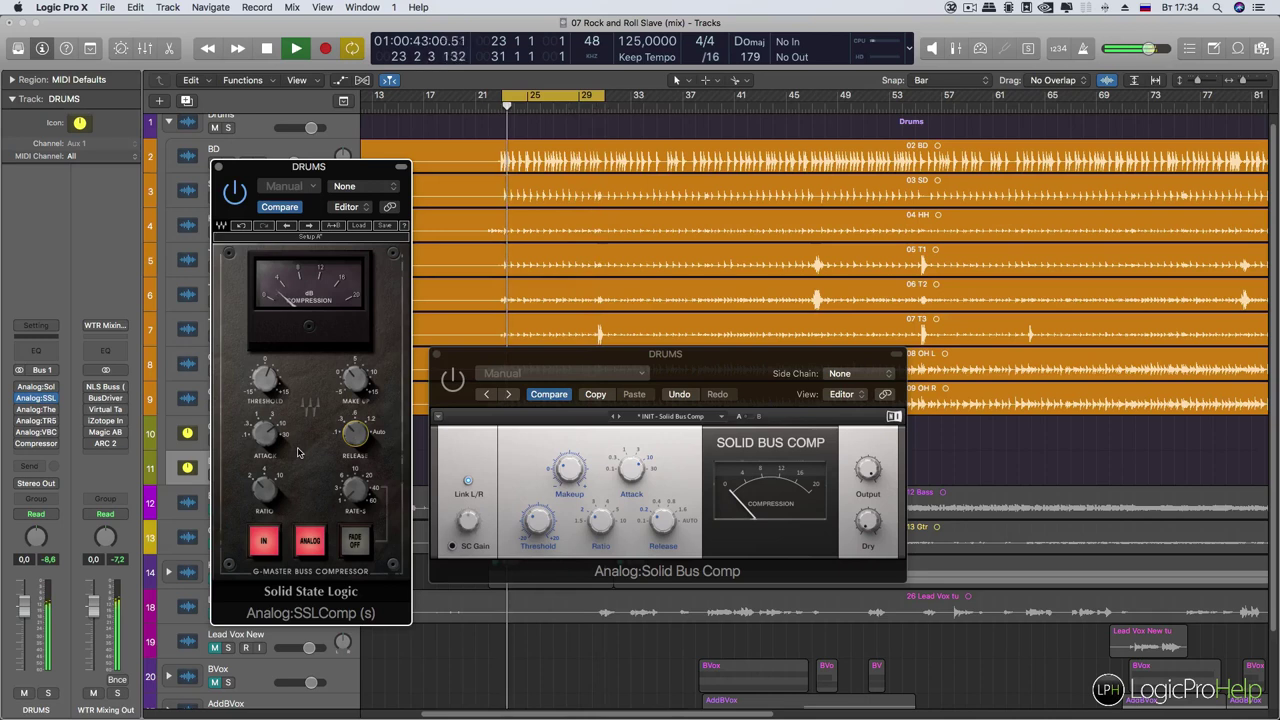
pyautogui.press('space')
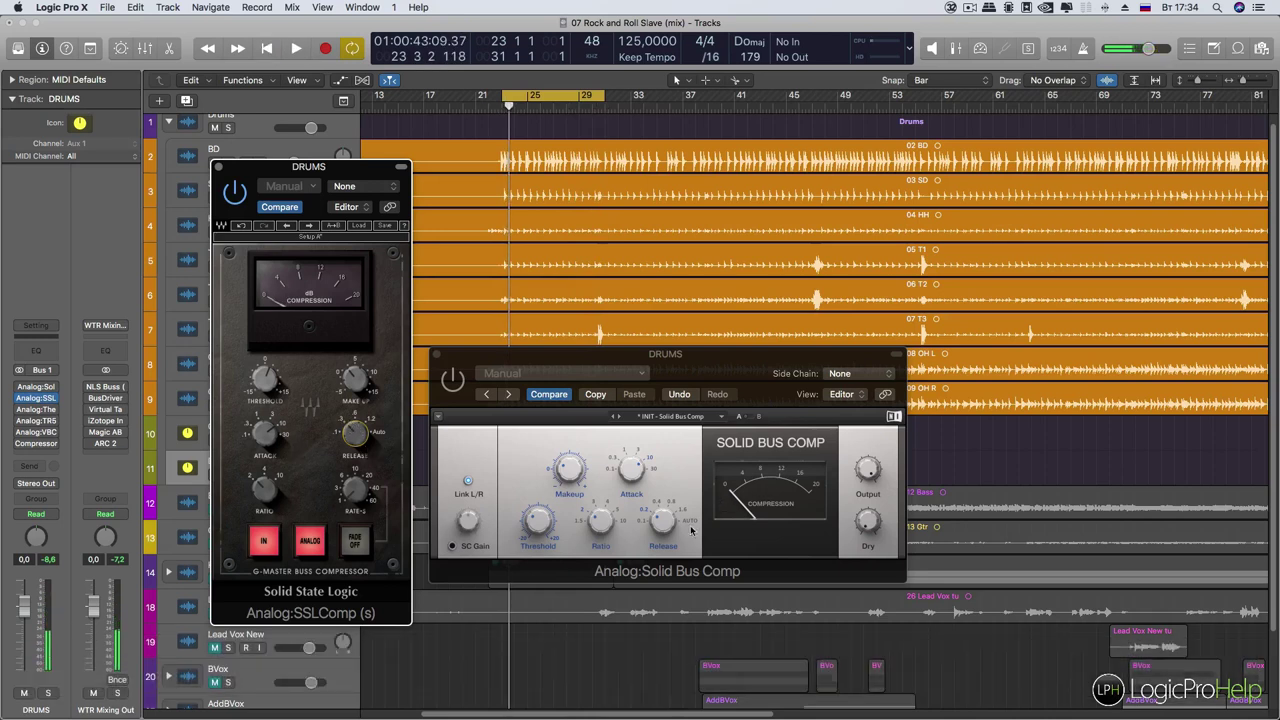
# Compare the attack and release settings of the Solid Bus Comp and the SSLComp
pyautogui.click(660, 520)
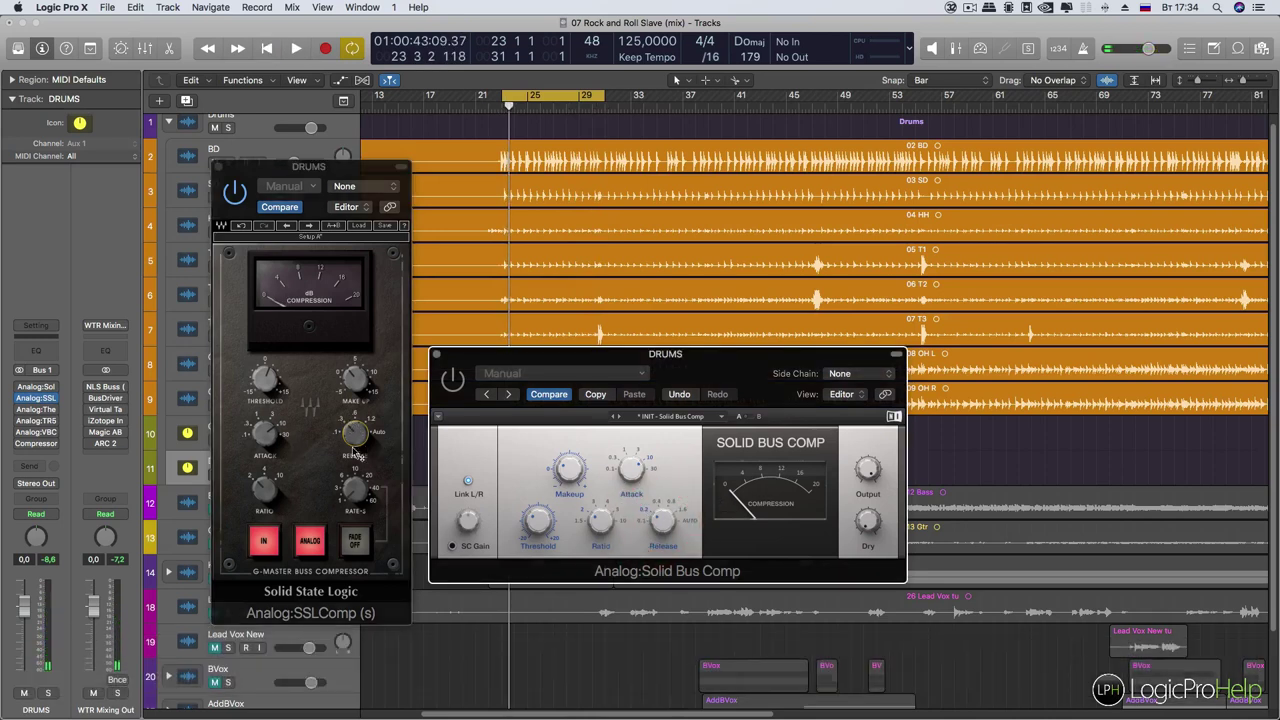
pyautogui.click(388, 414)
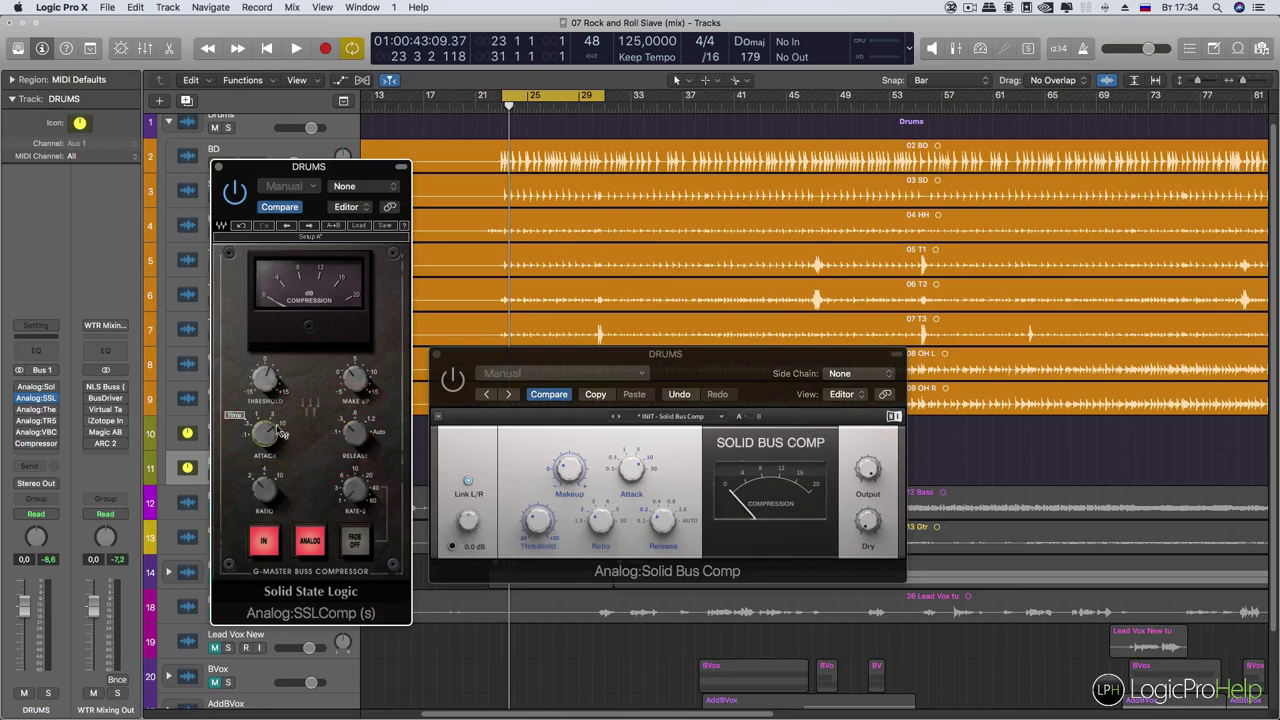
pyautogui.click(636, 470)
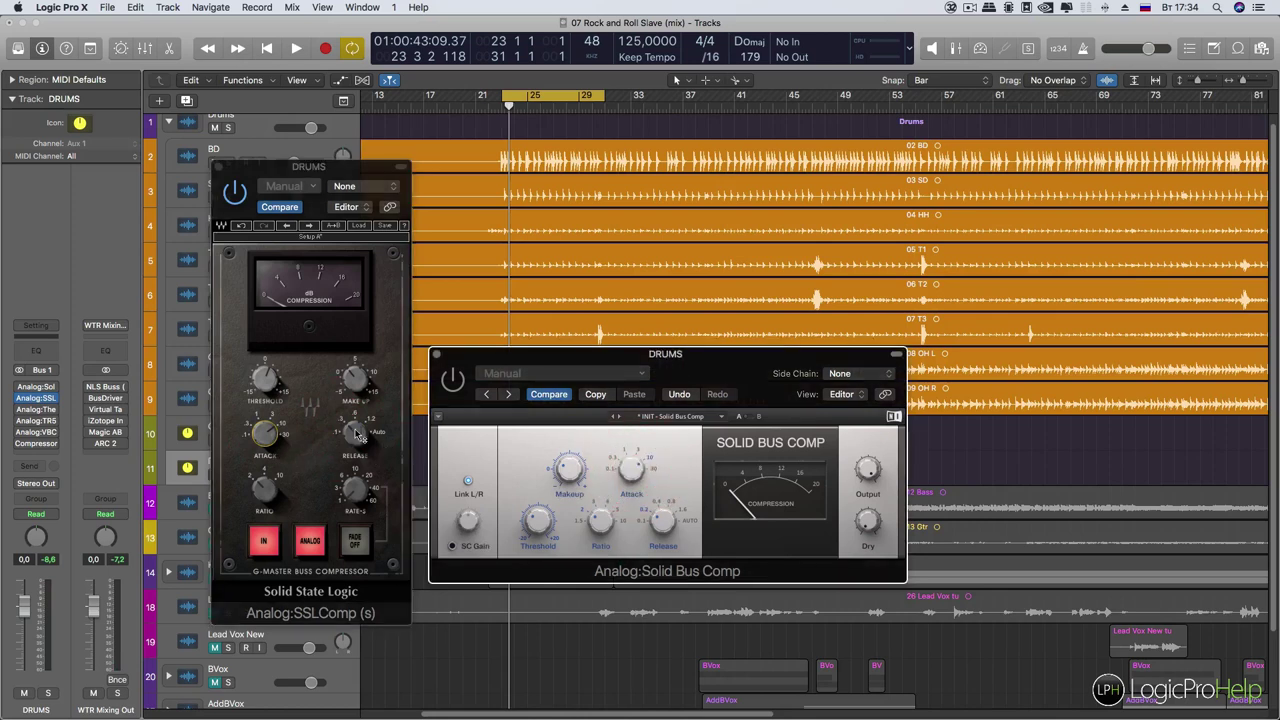
pyautogui.click(343, 420)
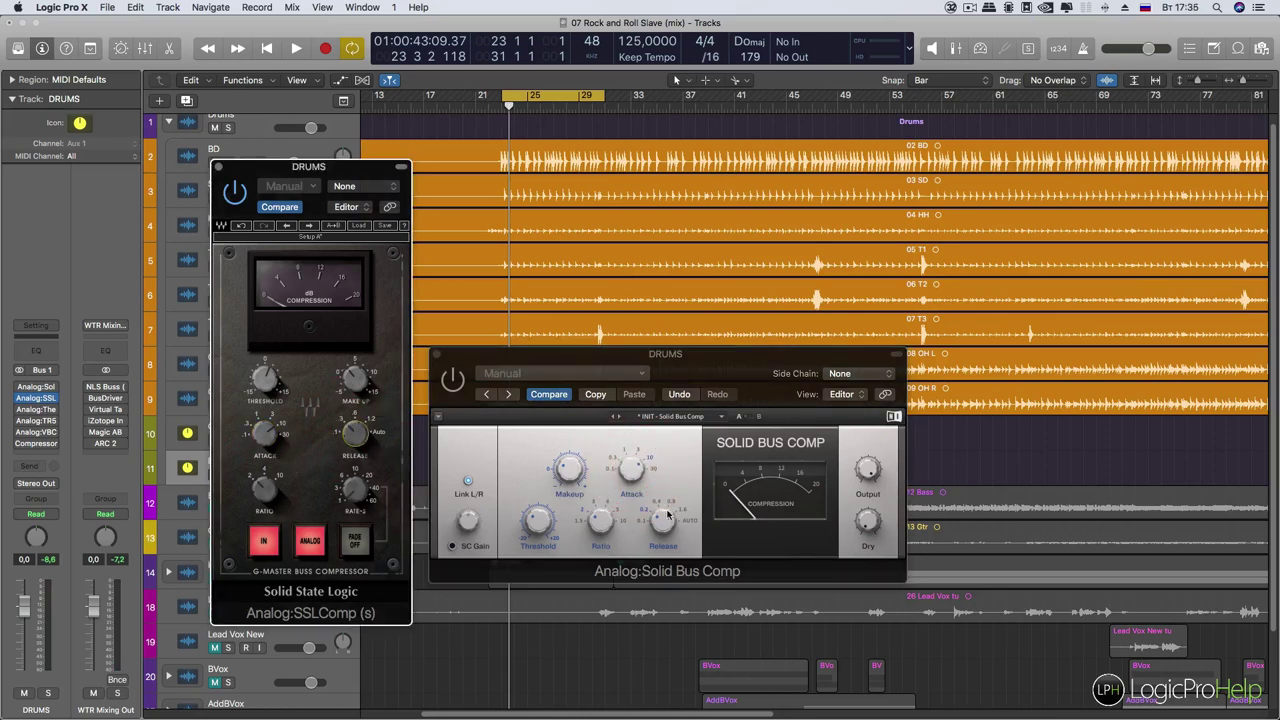
# Play the drums, alternate between the SSLComp, no compression and the Solid Bus Comp, and stop playback with both compressors bypassed
pyautogui.press('space')
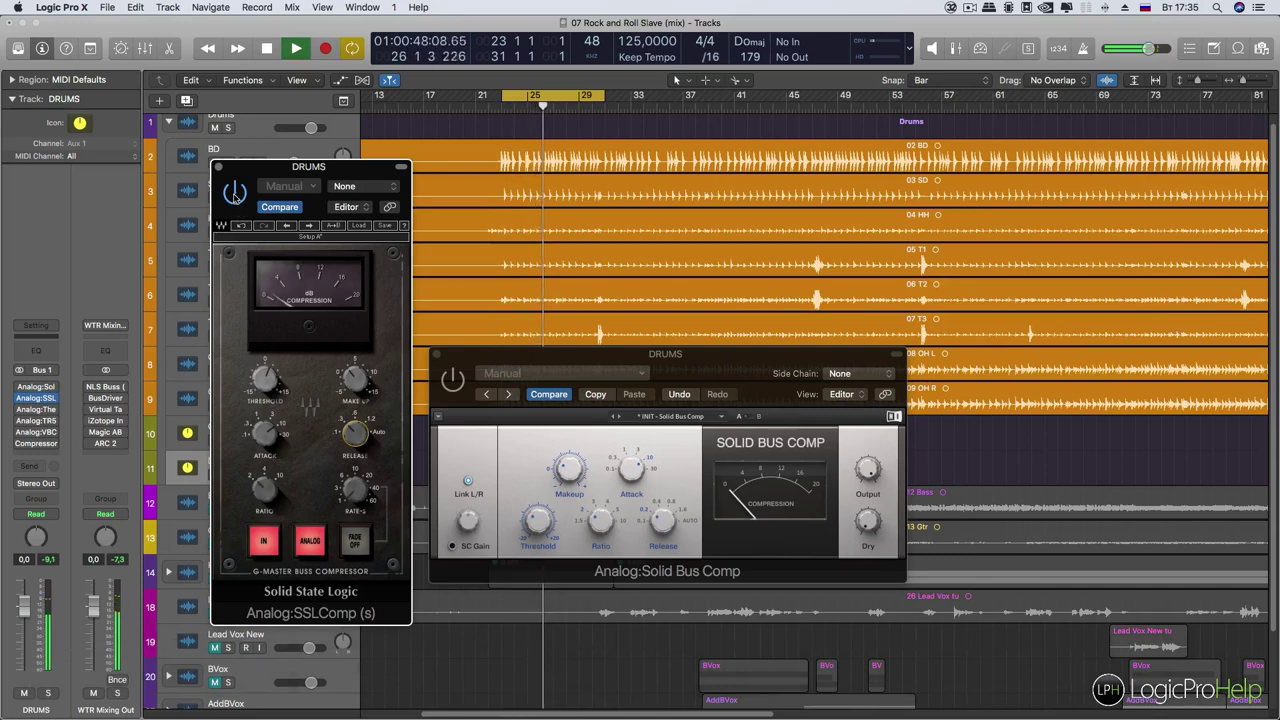
pyautogui.click(235, 196)
pyautogui.click(454, 378)
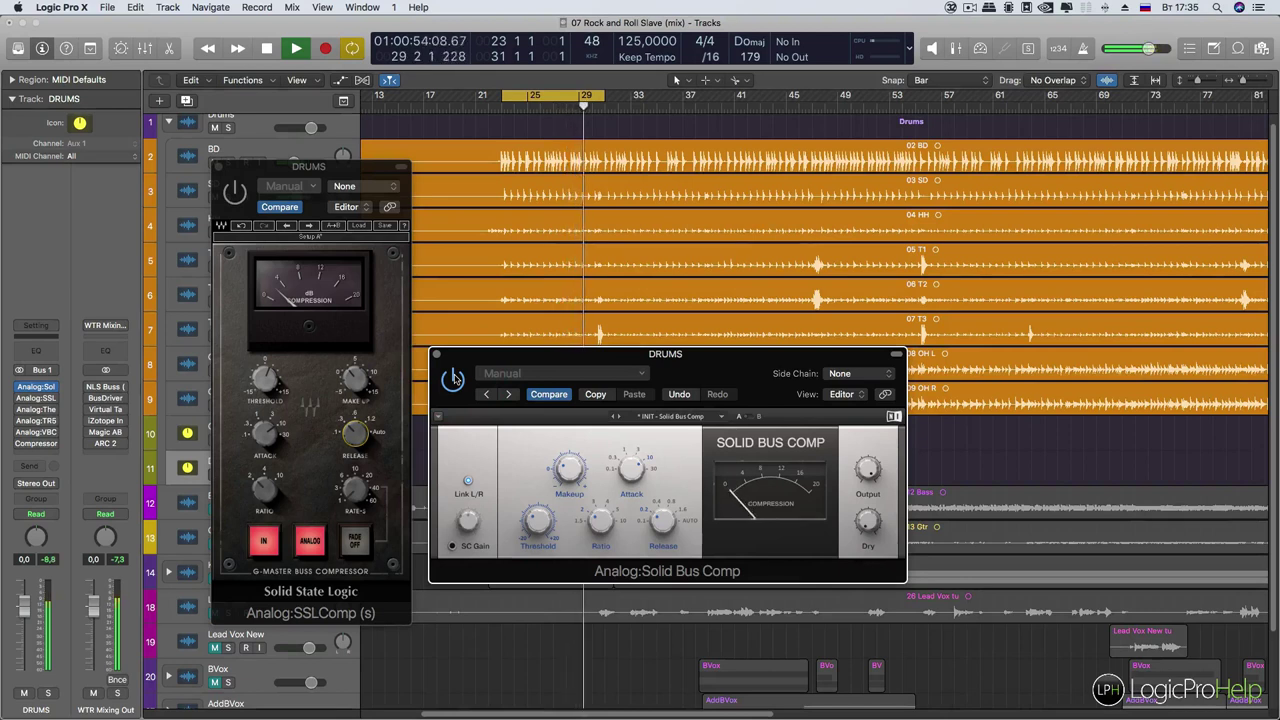
pyautogui.click(454, 378)
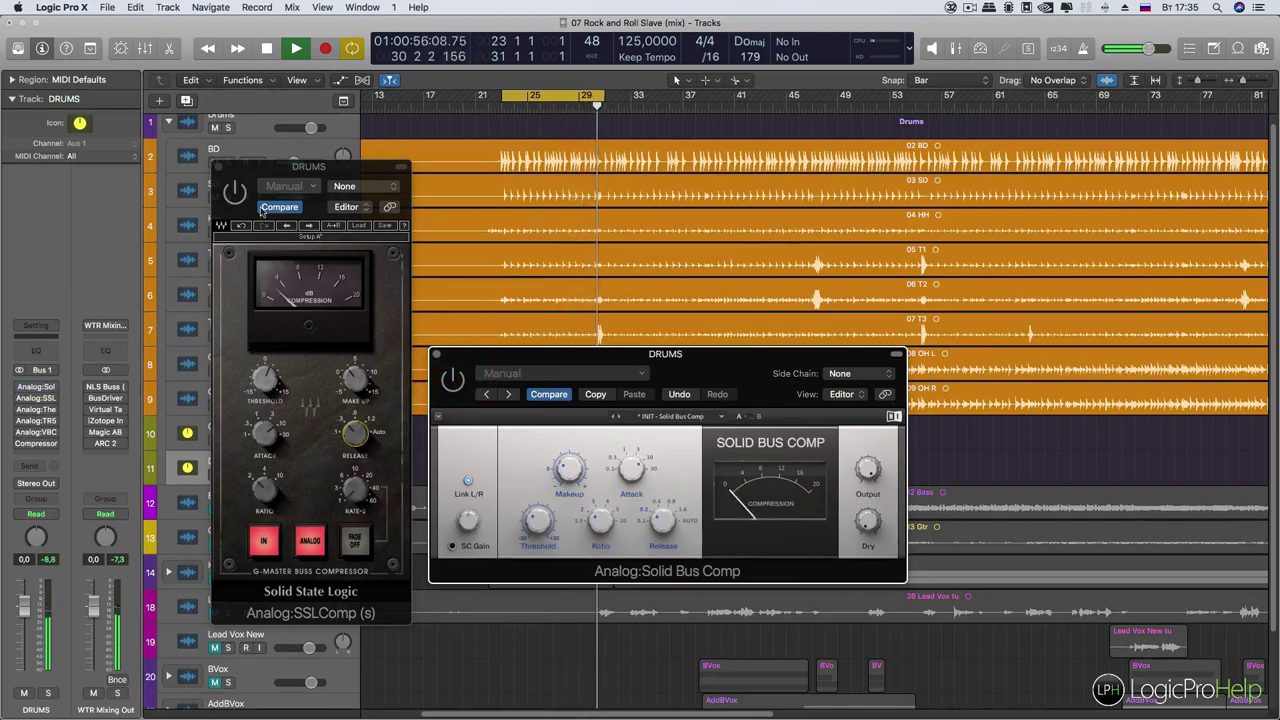
pyautogui.click(235, 195)
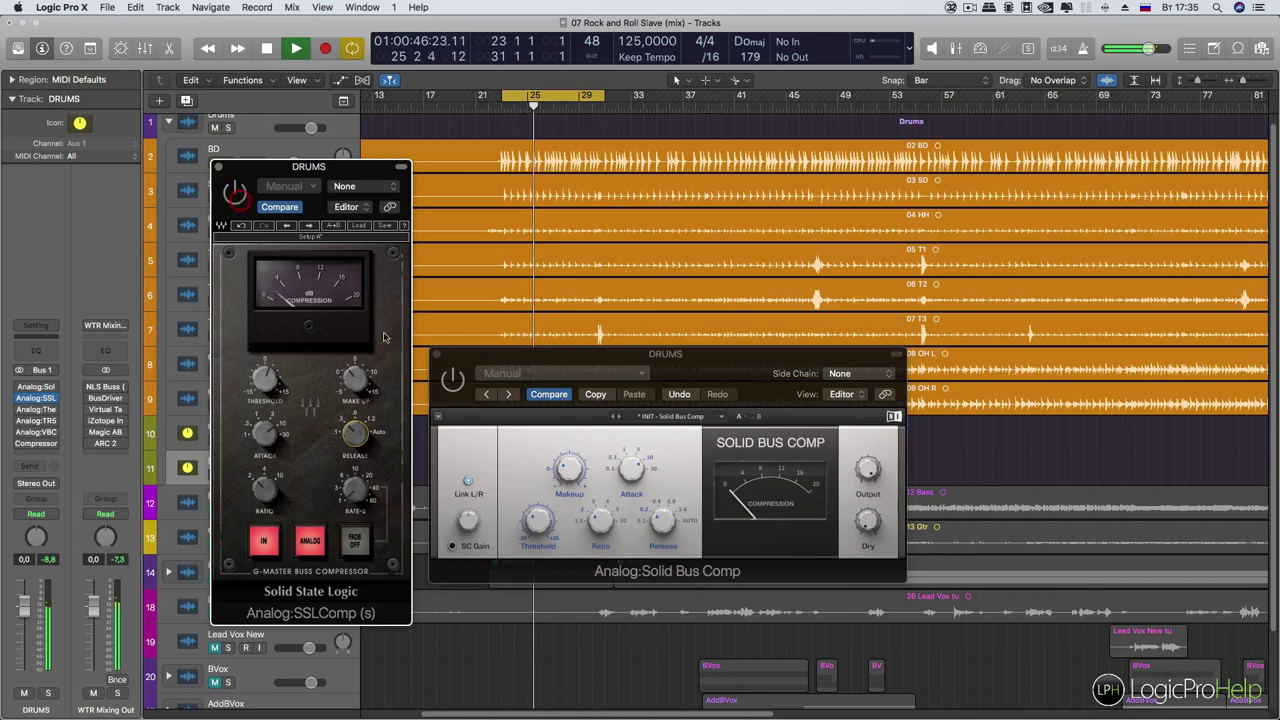
pyautogui.click(447, 380)
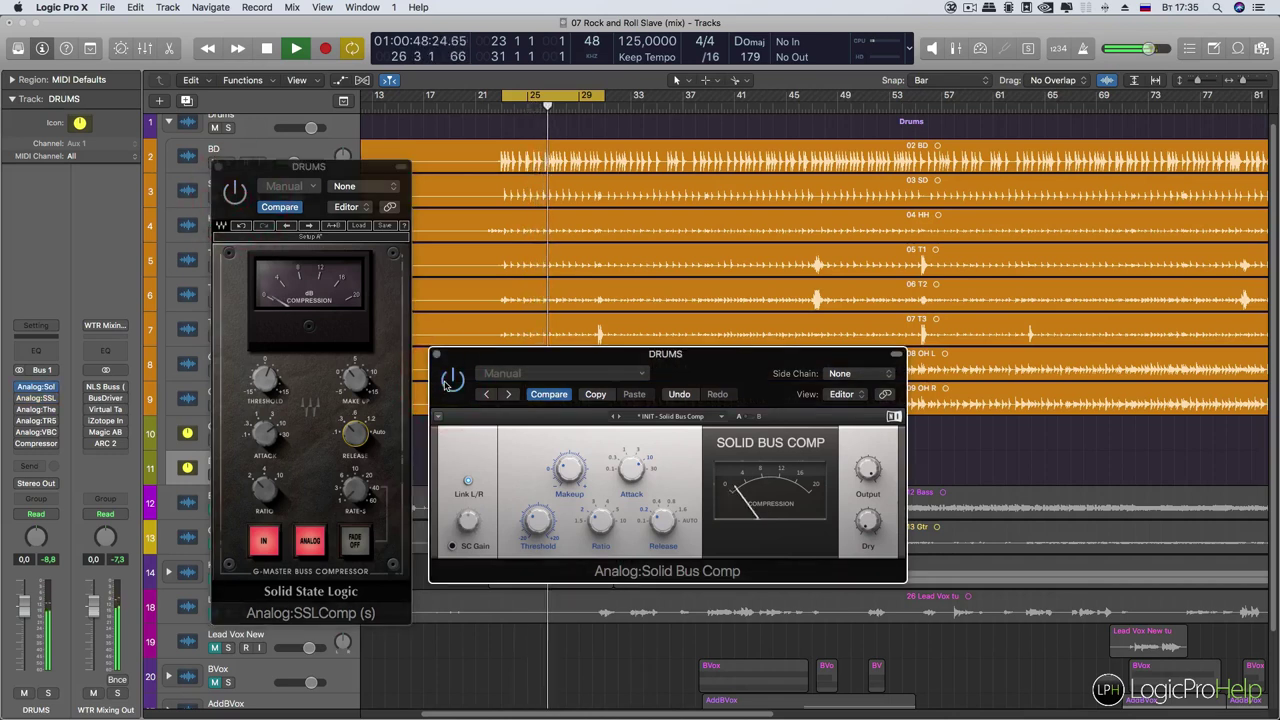
pyautogui.press('space')
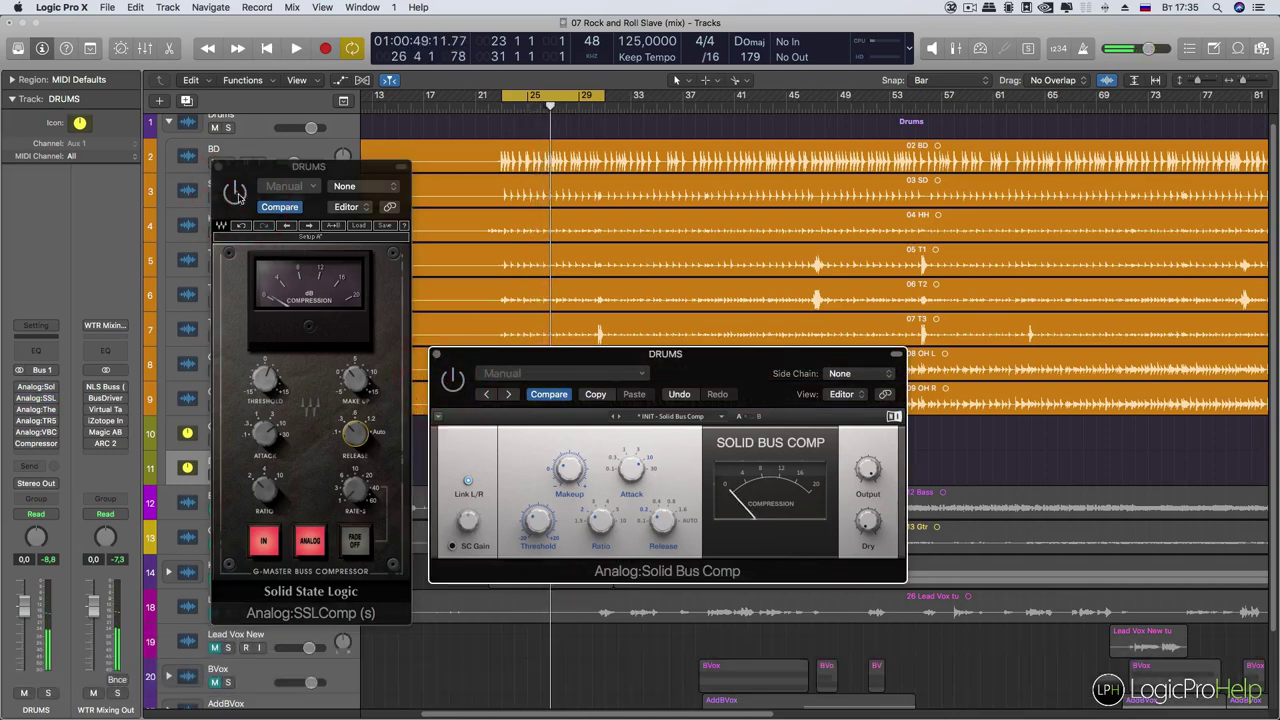
# Replay the drums through the SSLComp, then through the Solid Bus Comp, and bypass each compressor after its pass
pyautogui.click(235, 195)
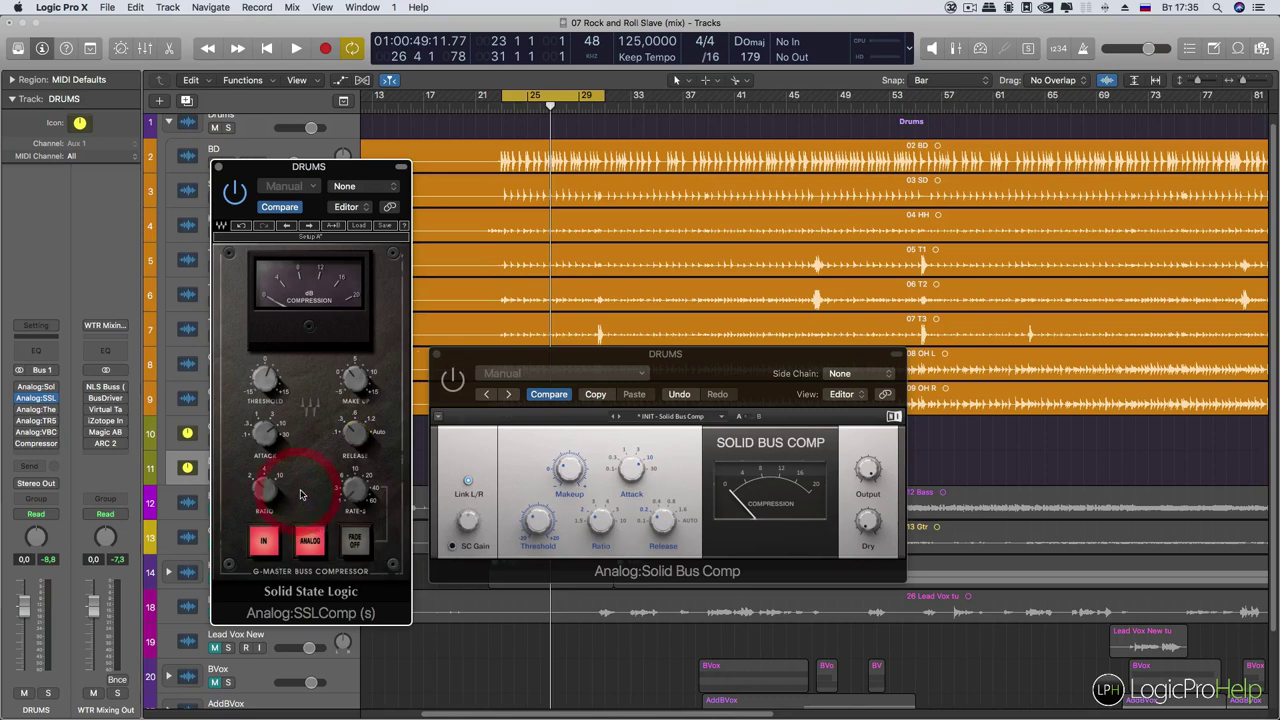
pyautogui.press('space')
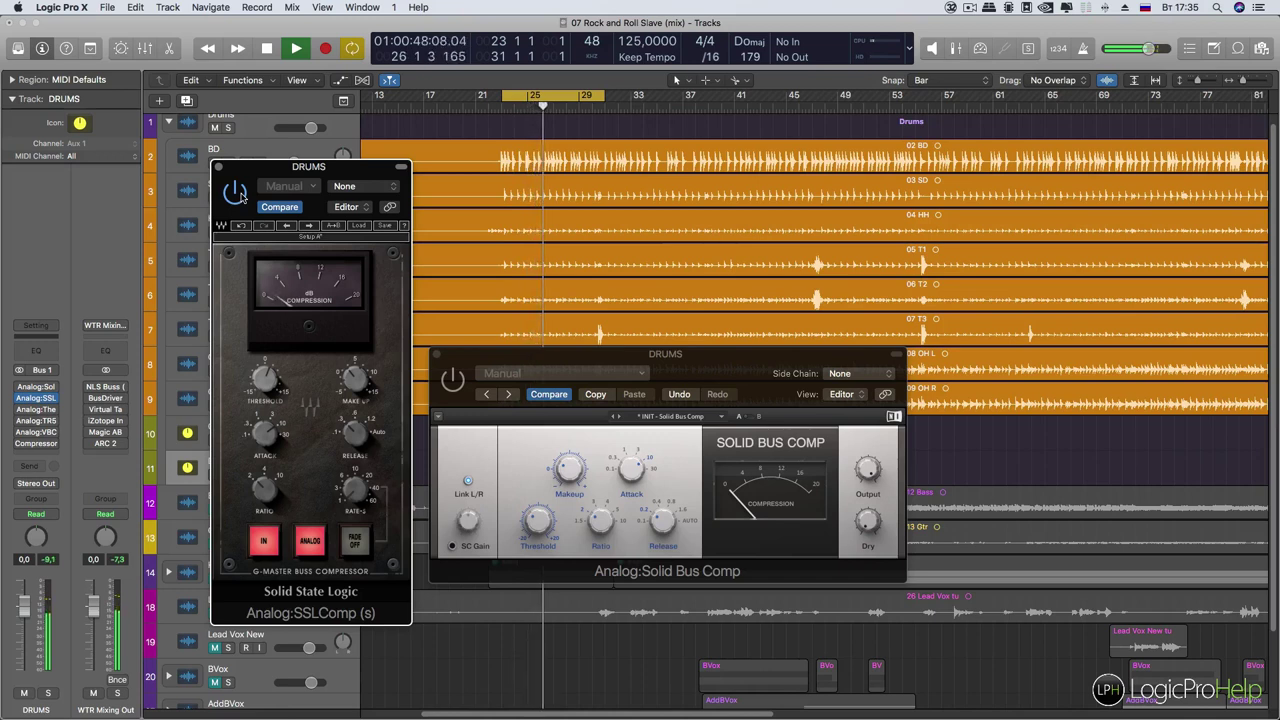
pyautogui.click(241, 197)
pyautogui.click(459, 384)
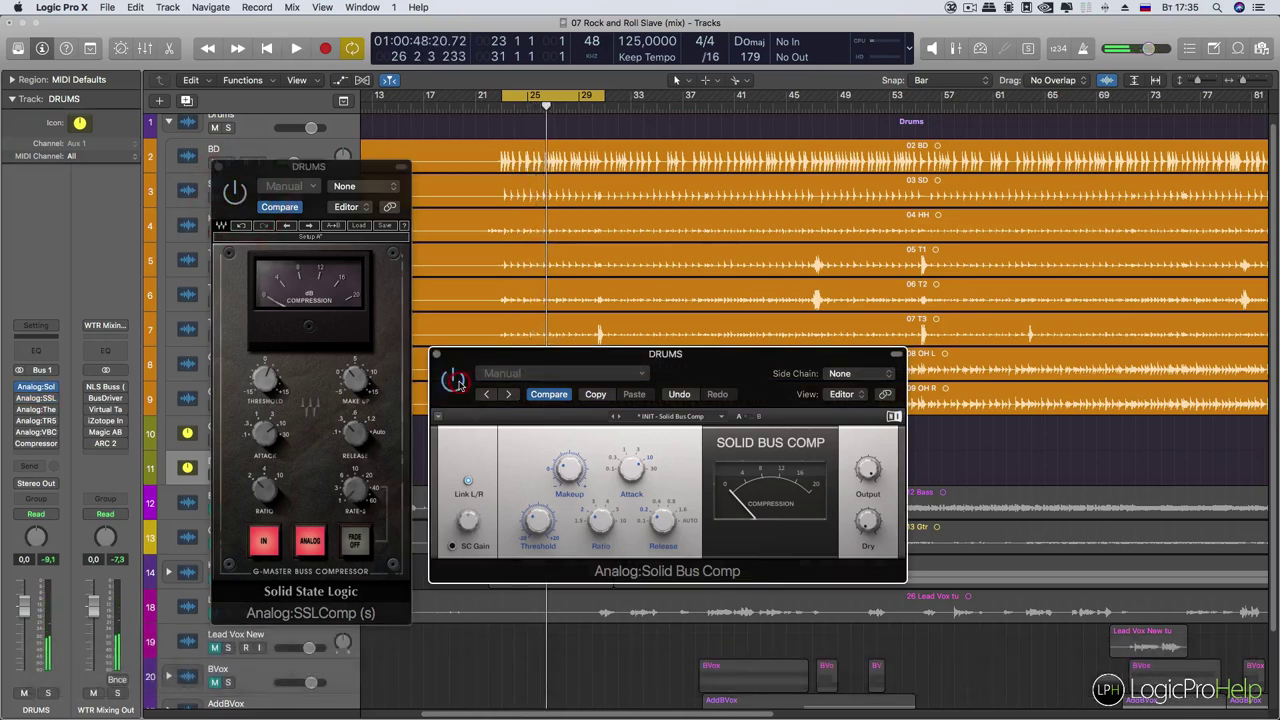
pyautogui.press('space')
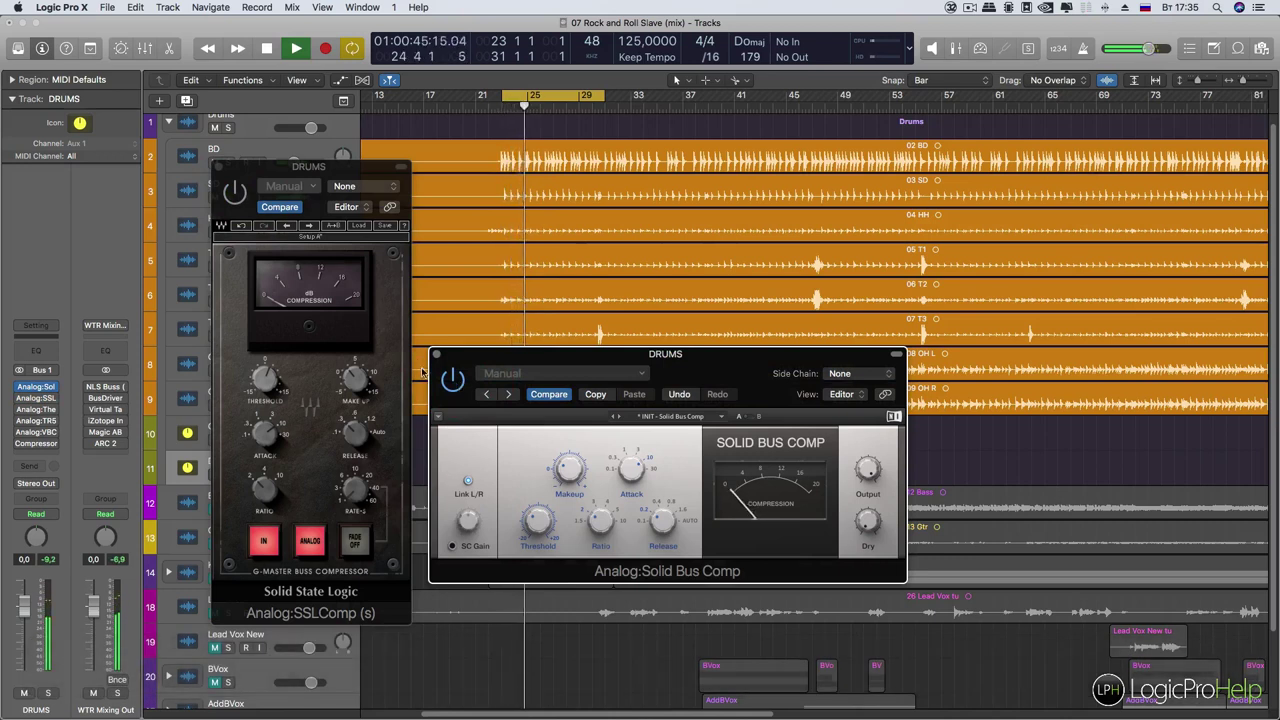
pyautogui.press('space')
pyautogui.click(452, 378)
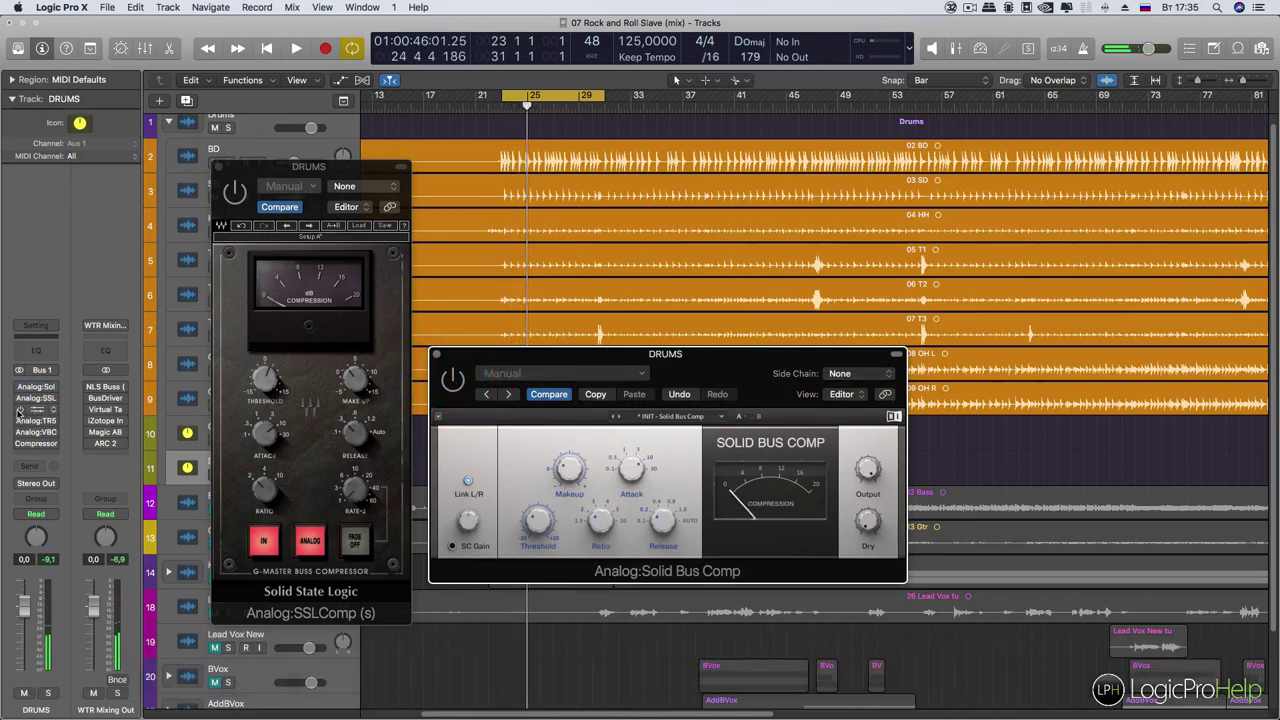
# Open The Glue on the DRUMS bus, adjust its controls, sweep the sidechain high-pass filter and return it to off
pyautogui.click(36, 409)
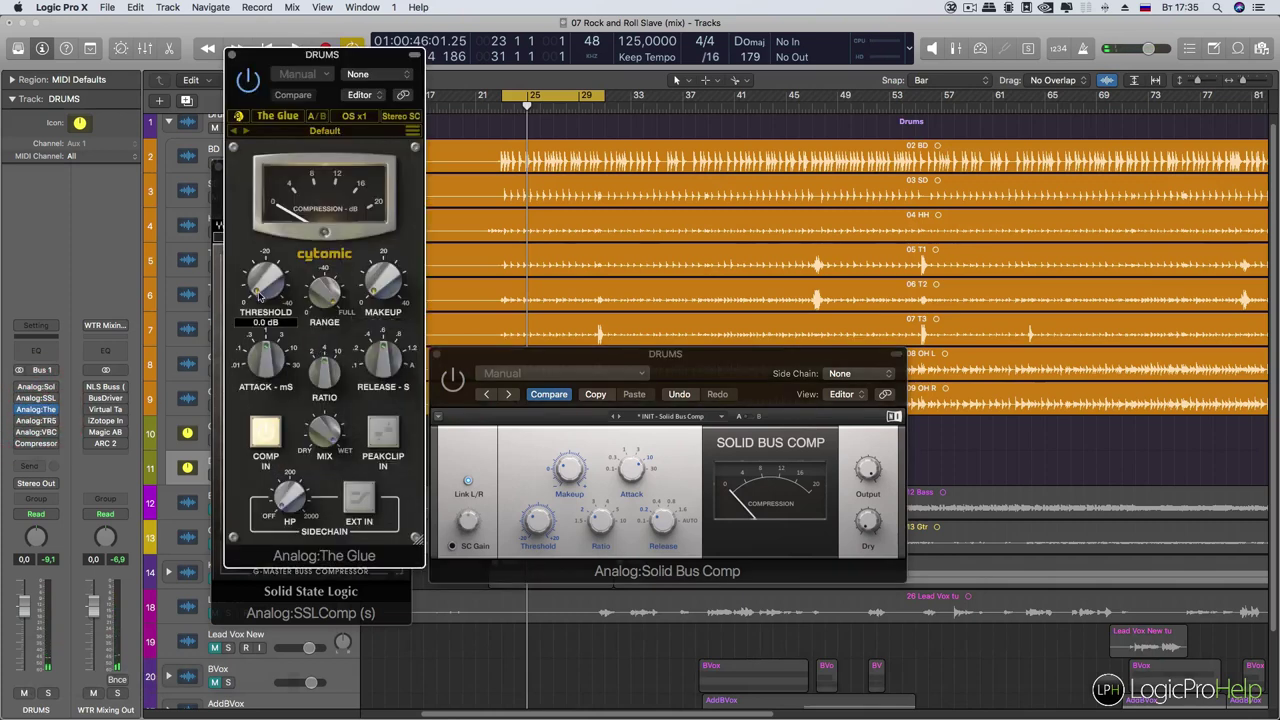
pyautogui.moveTo(261, 290); pyautogui.dragTo(262, 280)
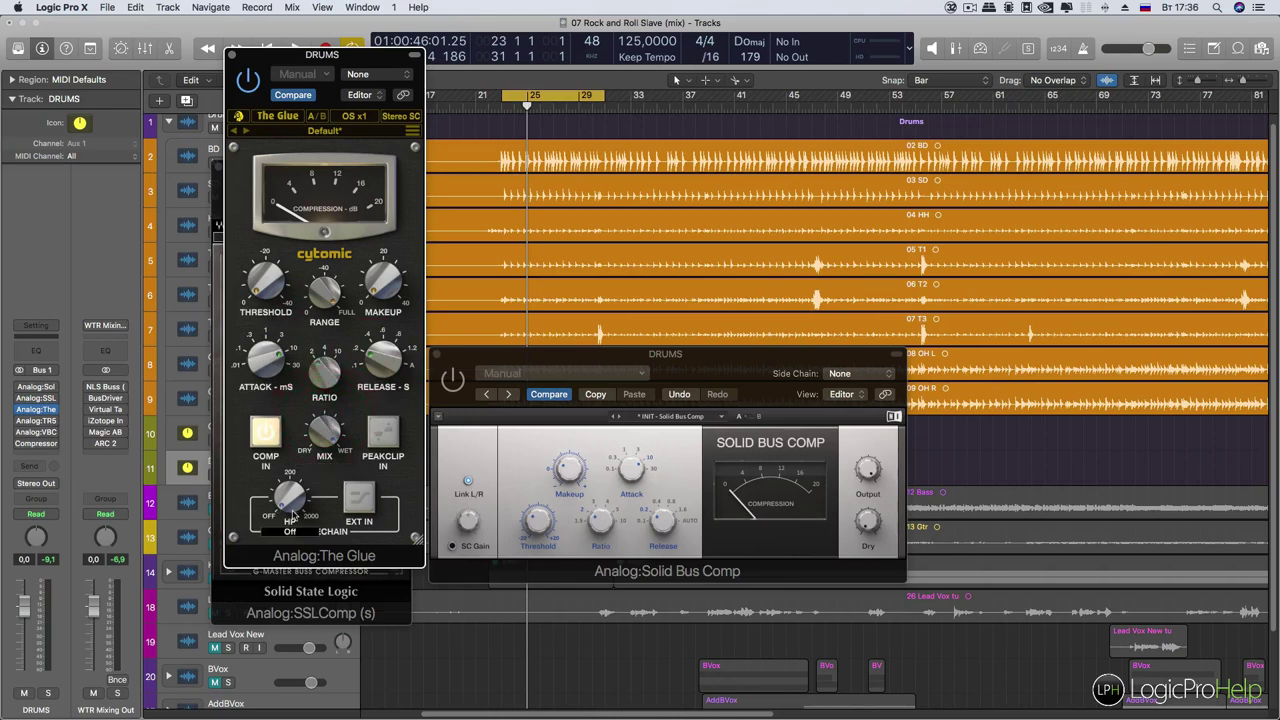
pyautogui.moveTo(292, 506); pyautogui.dragTo(290, 483)
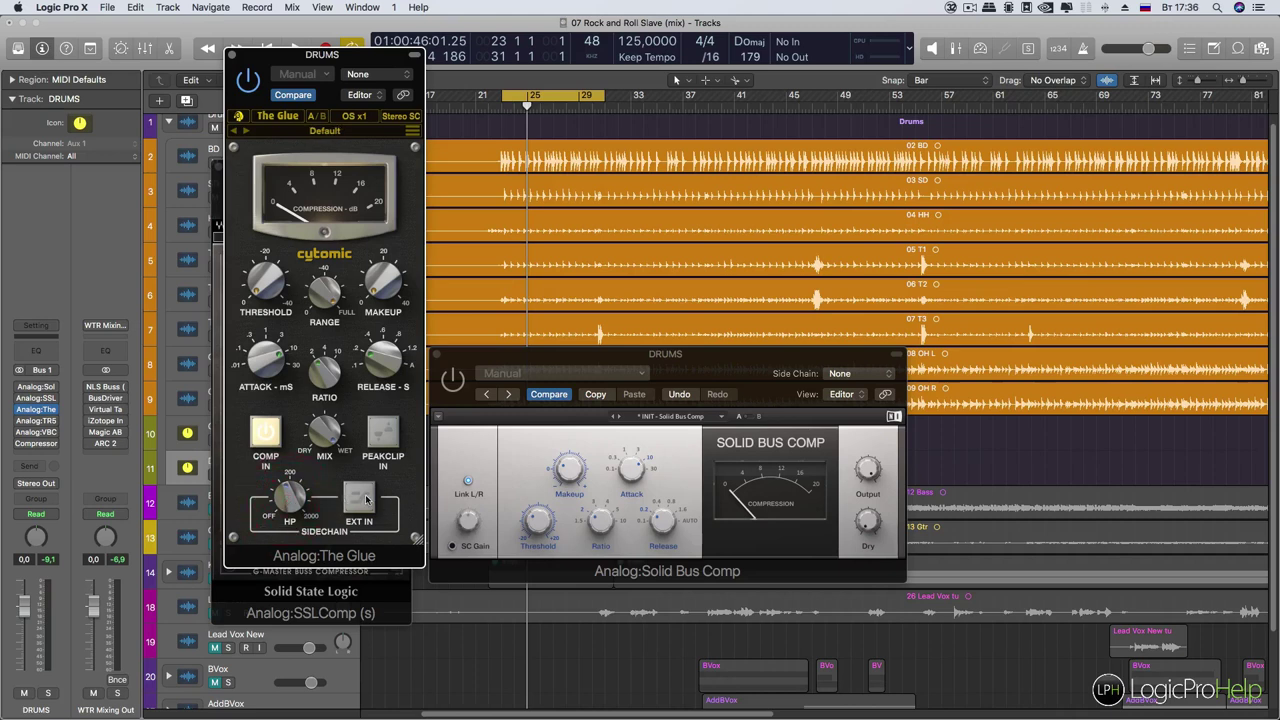
pyautogui.moveTo(286, 538); pyautogui.dragTo(285, 565)
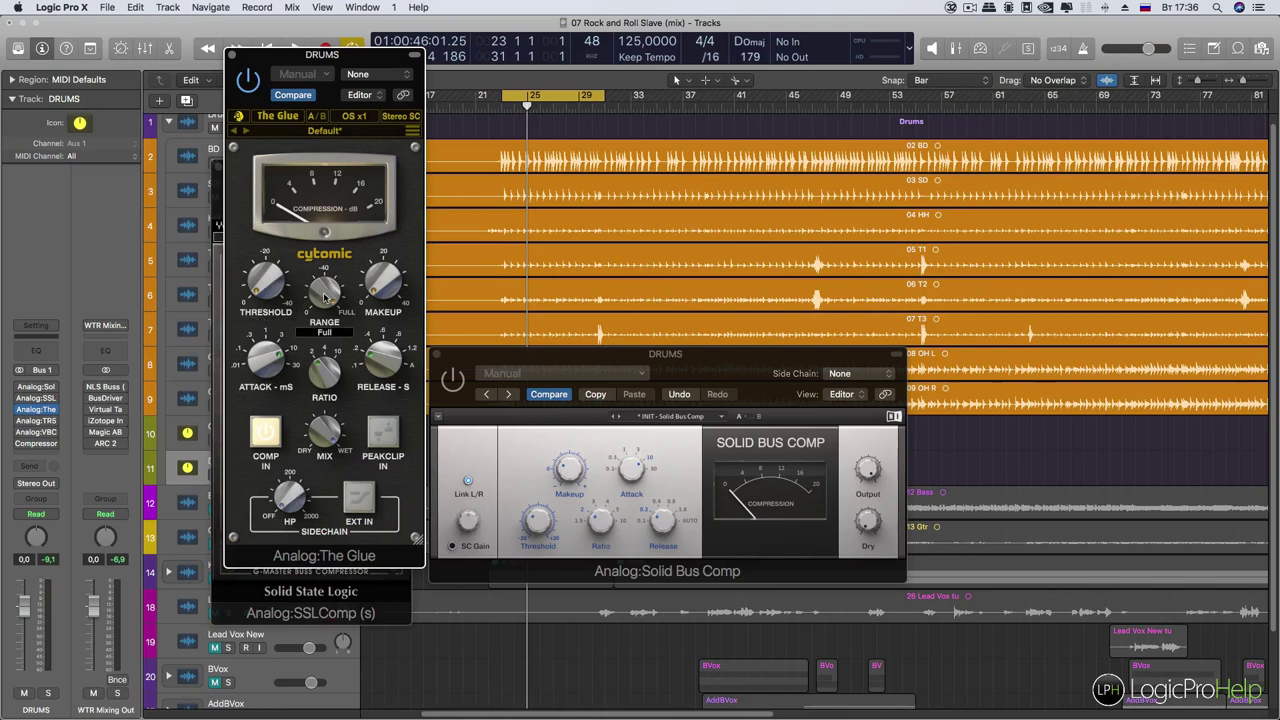
# Place The Glue's window beside the SSLComp and adjust its threshold, attack, release and makeup while the drums play
pyautogui.moveTo(343, 58); pyautogui.dragTo(723, 143)
pyautogui.moveTo(632, 365)
pyautogui.press('space')
pyautogui.moveTo(632, 365); pyautogui.dragTo(638, 311)
pyautogui.click(741, 460)
pyautogui.moveTo(631, 372); pyautogui.dragTo(634, 368)
pyautogui.click(743, 366)
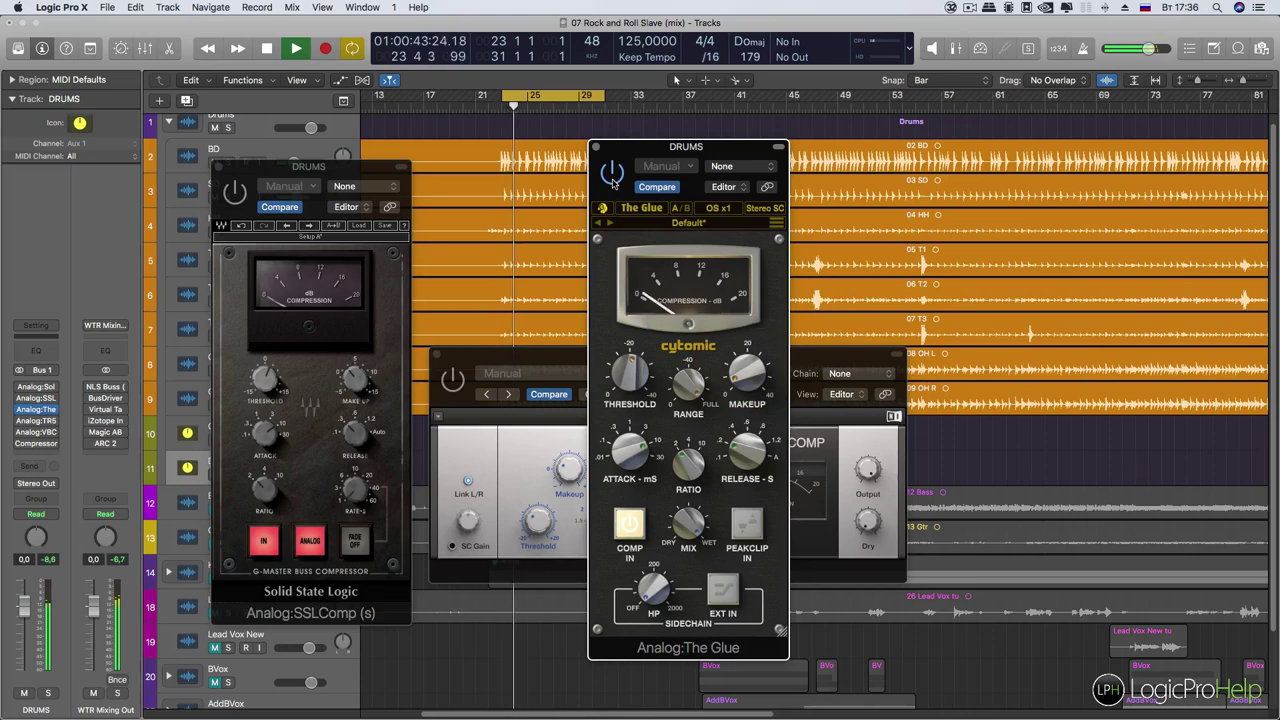
# Alternate between The Glue and the SSLComp during drum playback, and stop with the SSLComp enabled
pyautogui.click(238, 196)
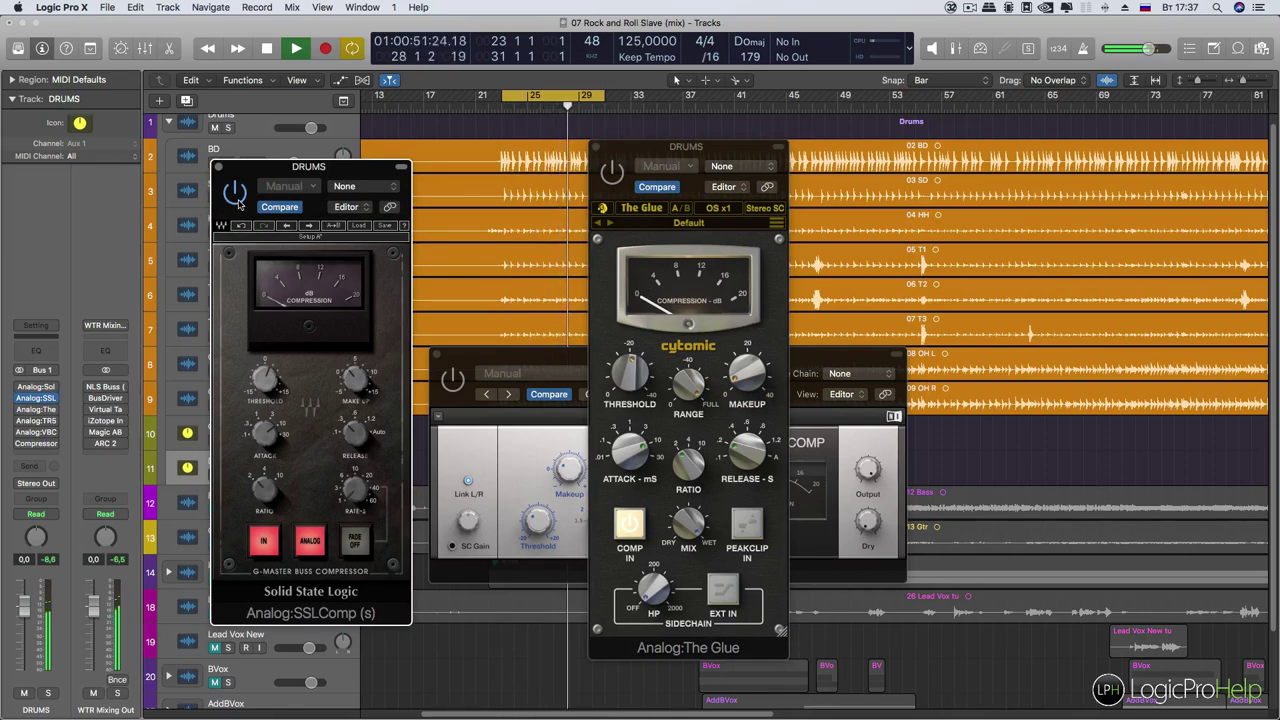
pyautogui.click(236, 193)
pyautogui.click(612, 174)
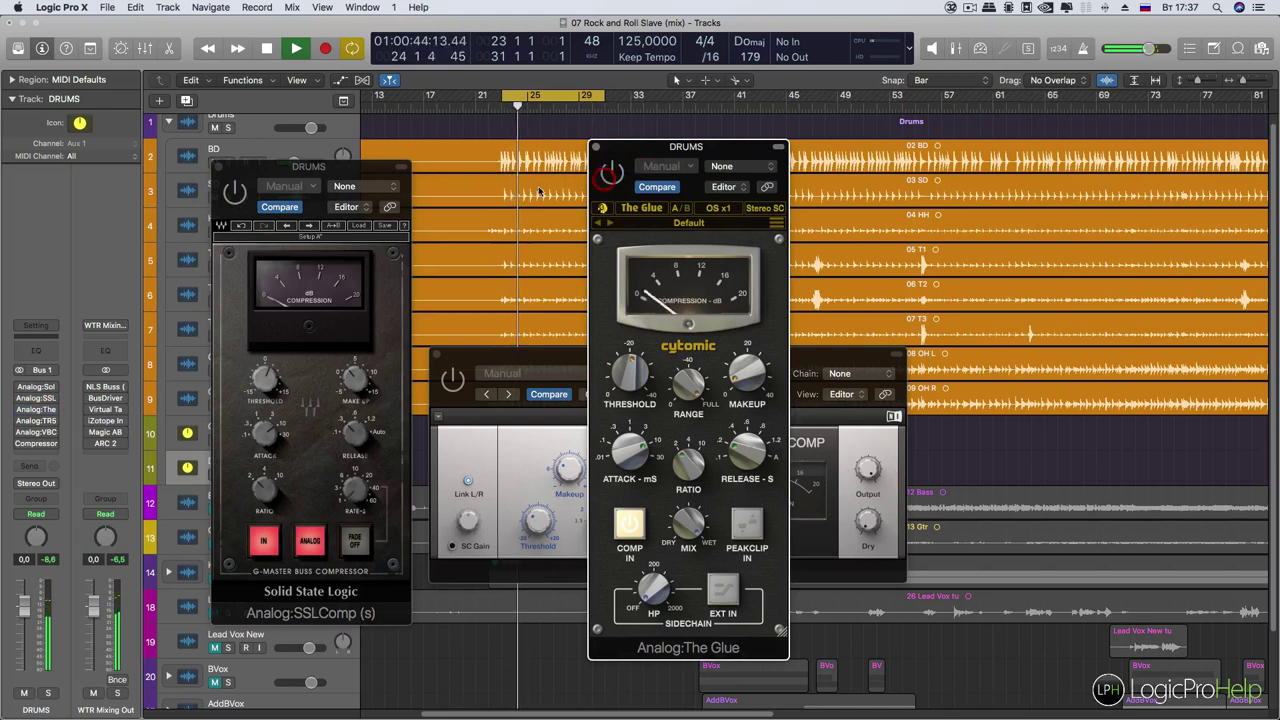
pyautogui.click(236, 193)
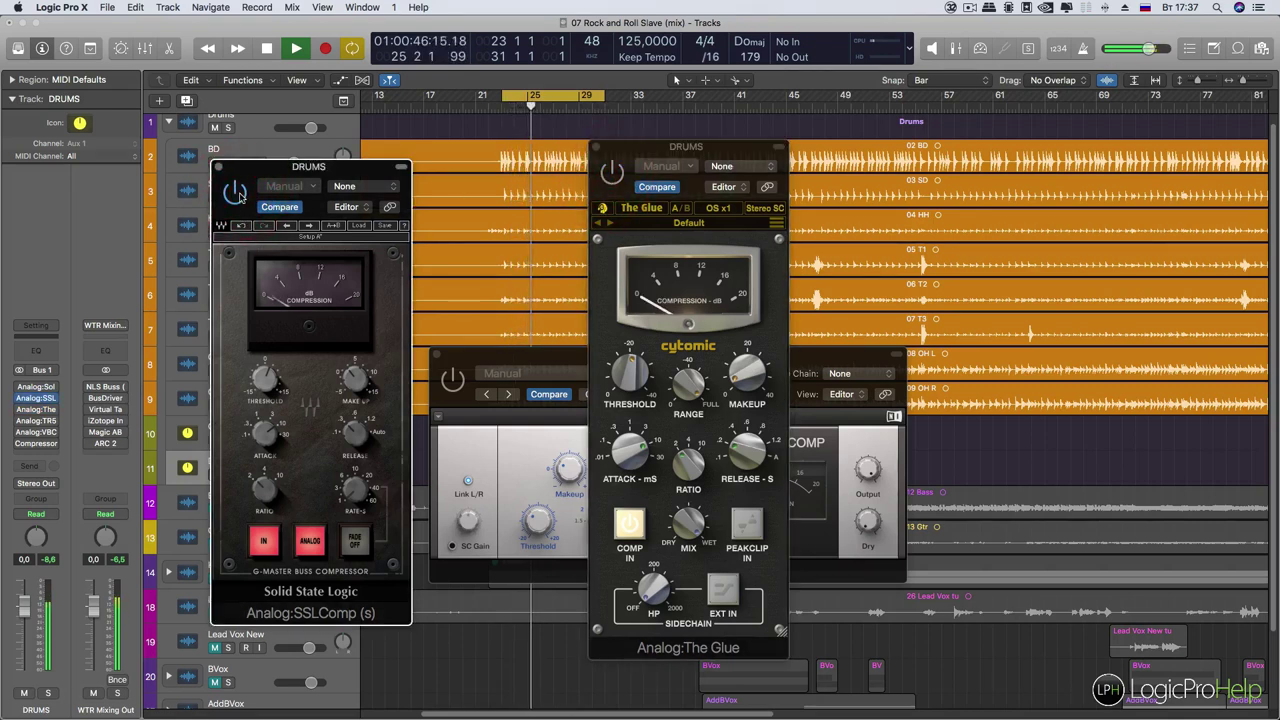
pyautogui.press('space')
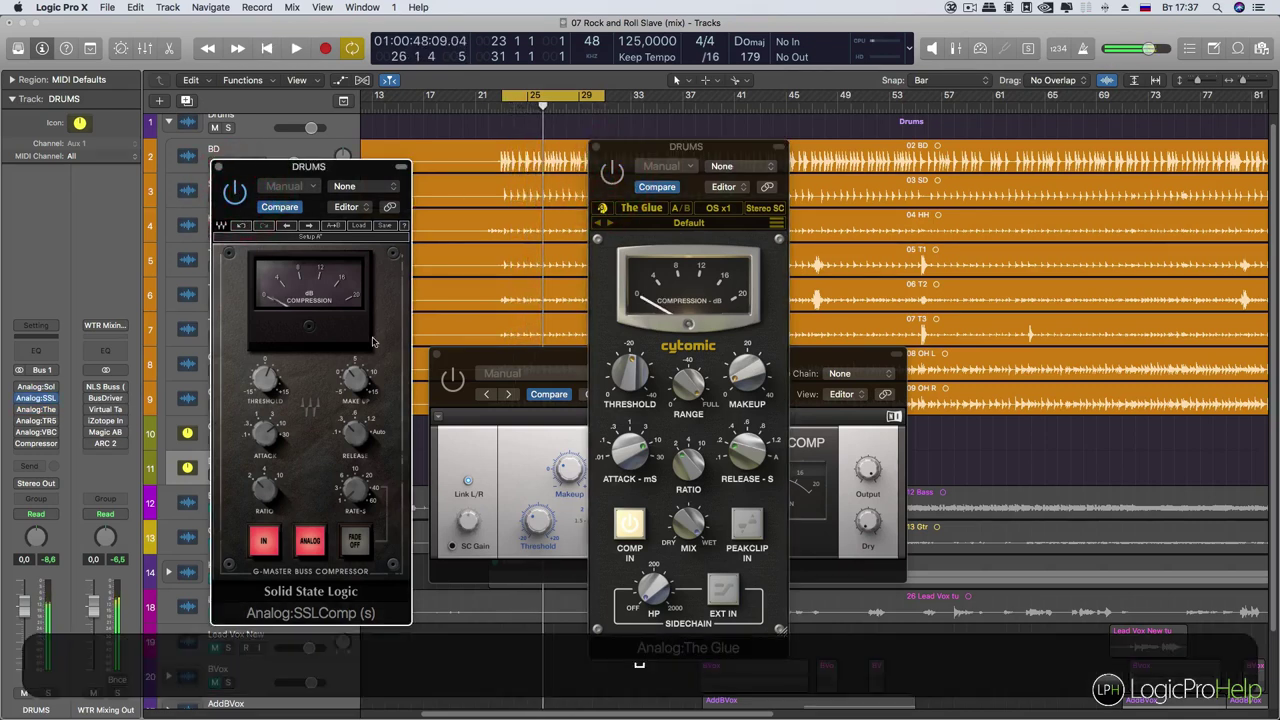
# Close the SSLComp window, enable the Solid Bus Comp and bring The Glue's window to the front
pyautogui.moveTo(286, 168); pyautogui.dragTo(302, 166)
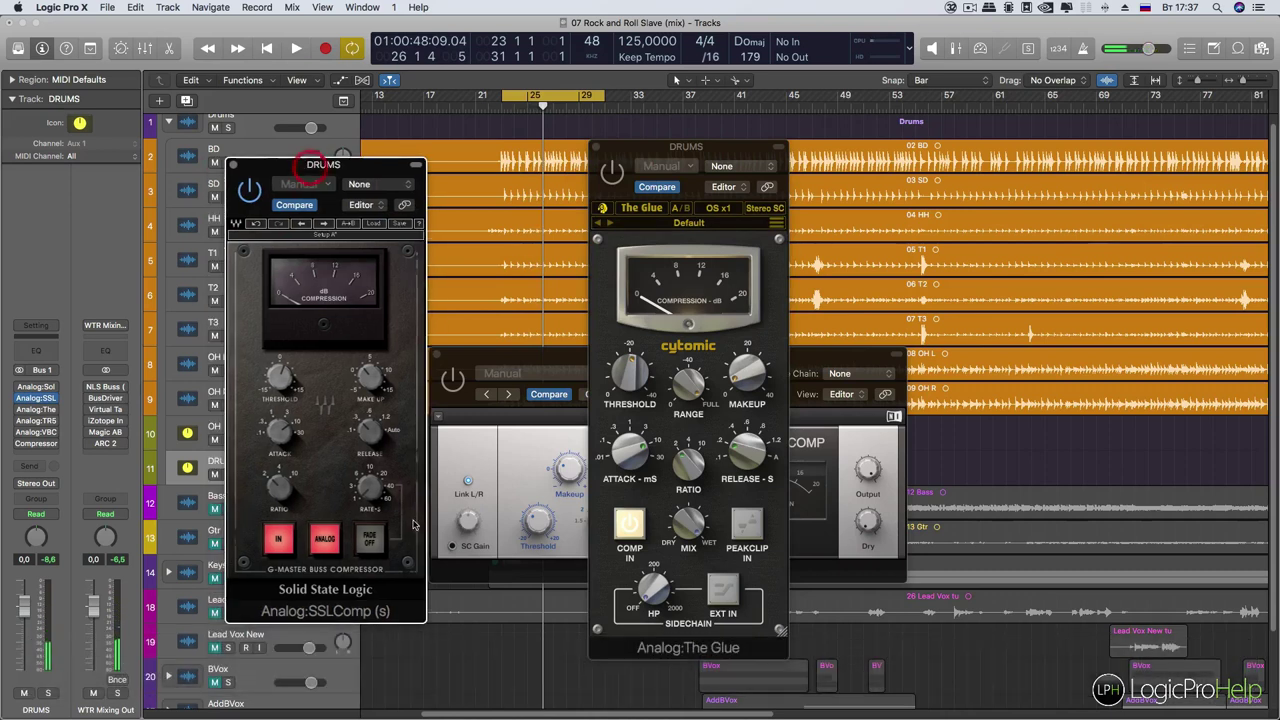
pyautogui.click(233, 166)
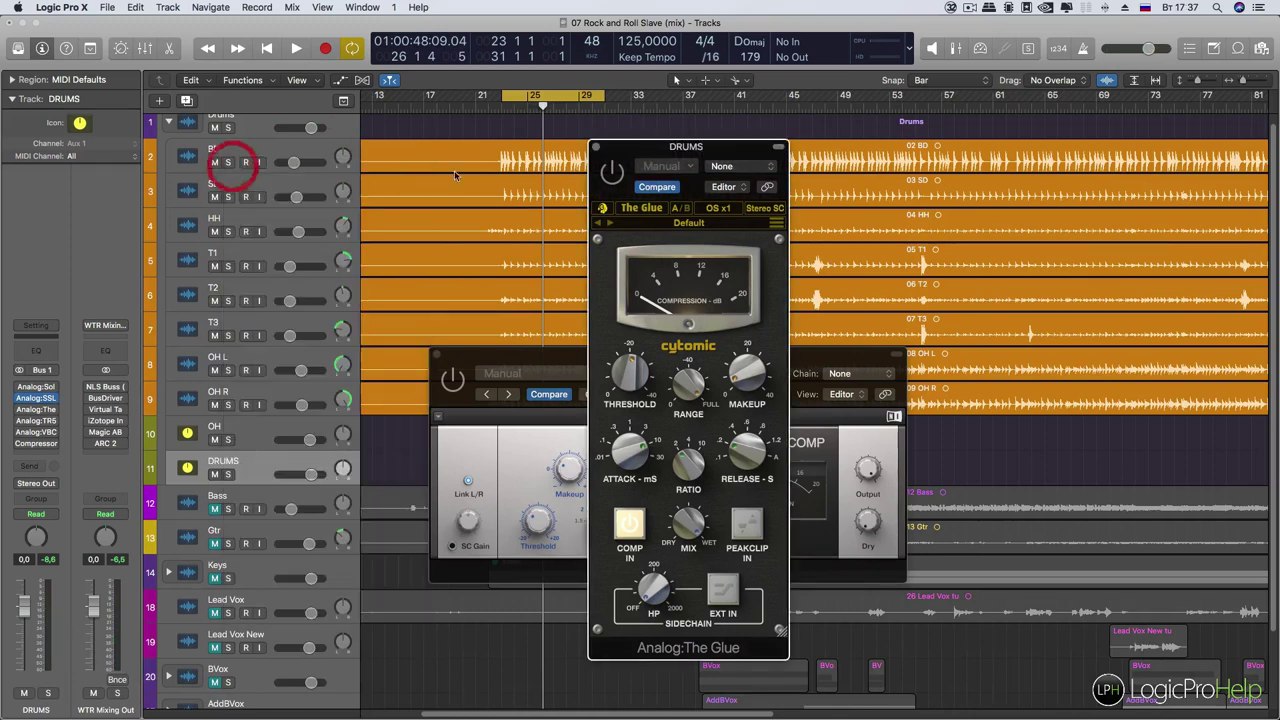
pyautogui.click(453, 376)
pyautogui.click(645, 148)
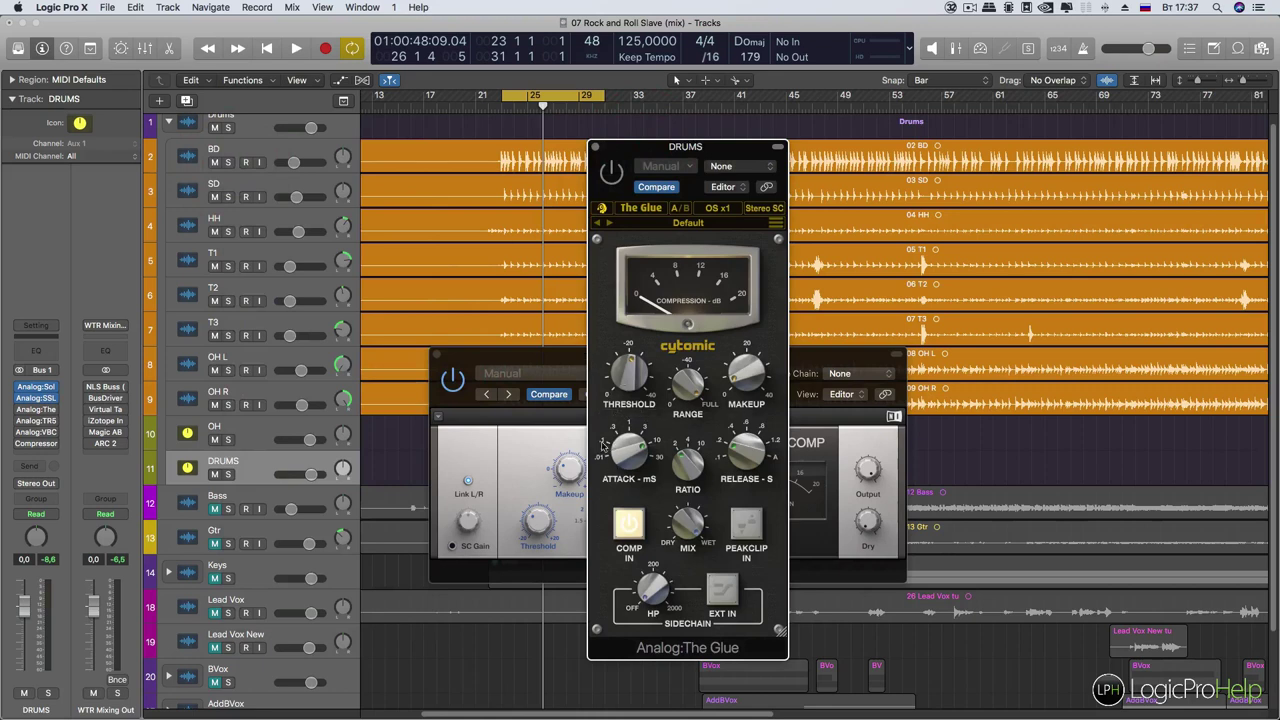
# Play the drums through the Solid Bus Comp, move The Glue's window clear of it, and replay with The Glue enabled instead
pyautogui.press('space')
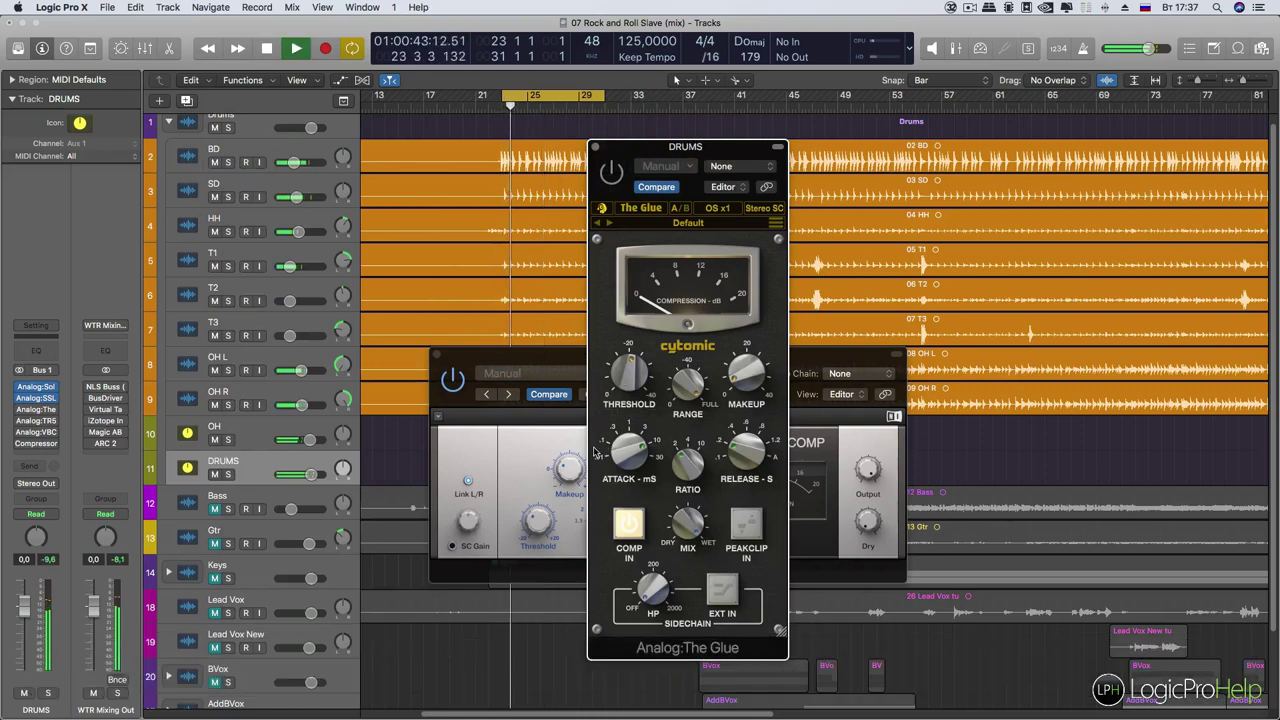
pyautogui.moveTo(692, 151); pyautogui.dragTo(1032, 145)
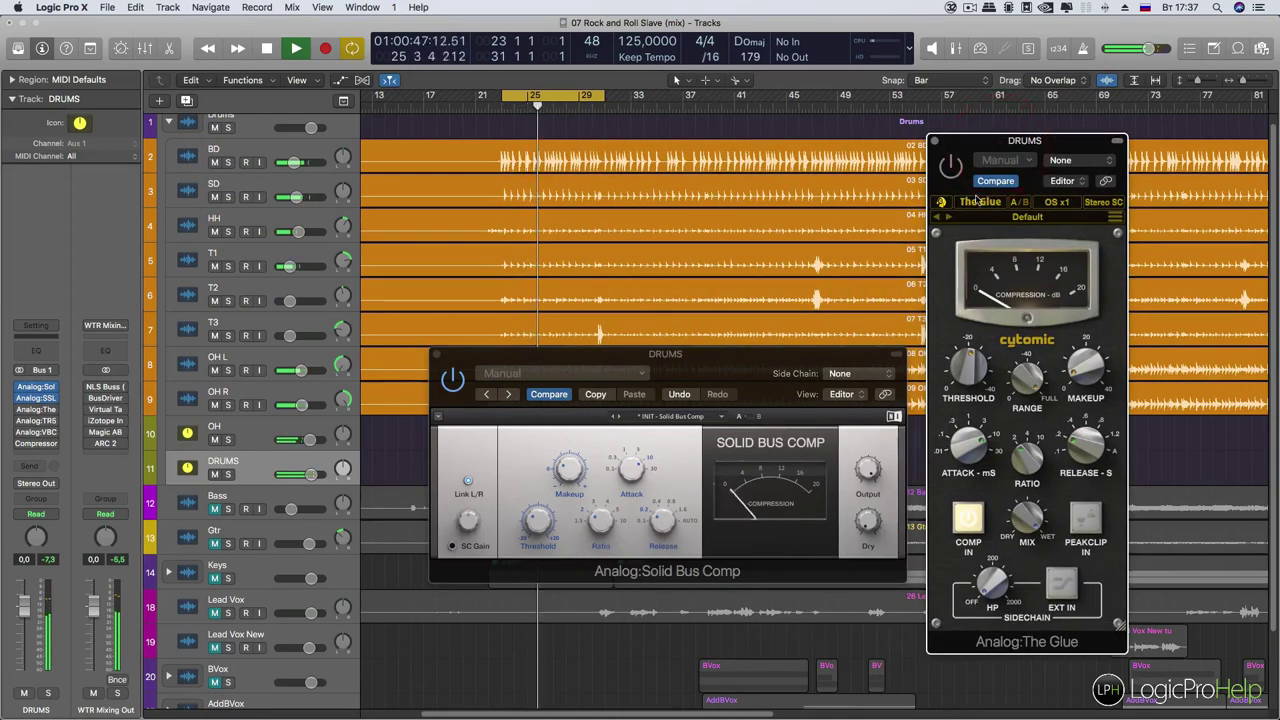
pyautogui.press('space')
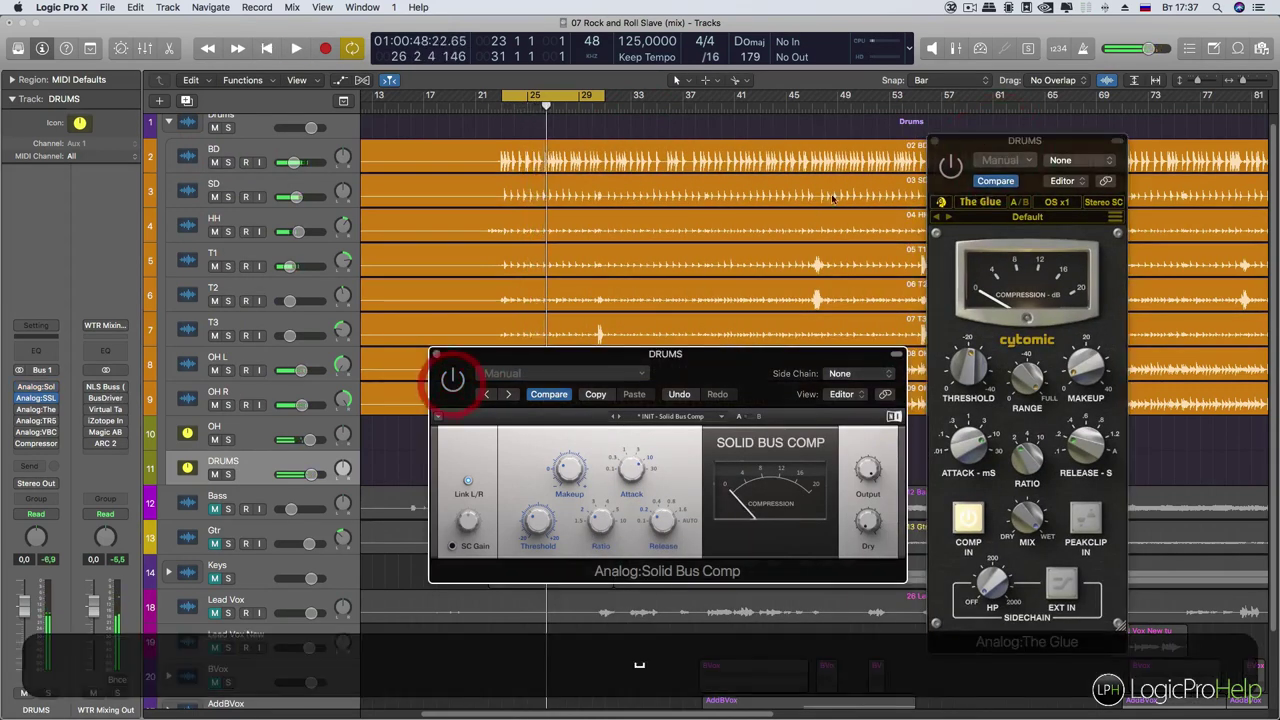
pyautogui.click(951, 166)
pyautogui.press('space')
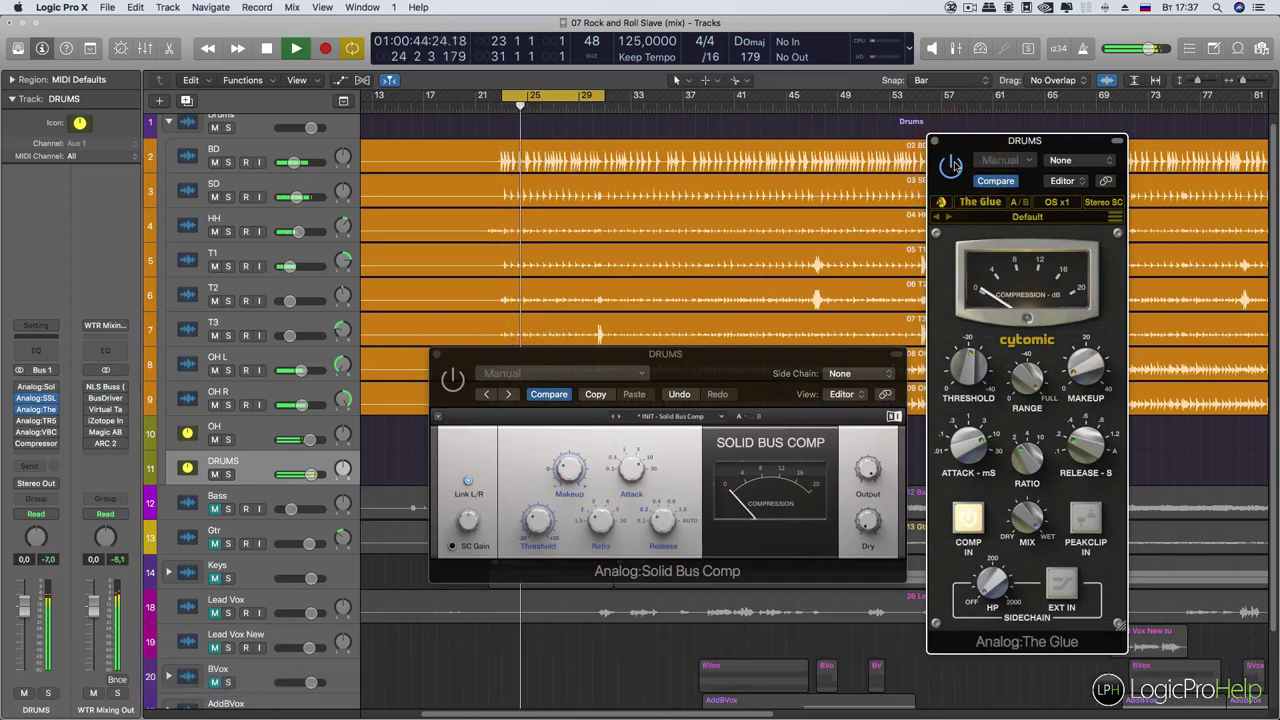
pyautogui.press('space')
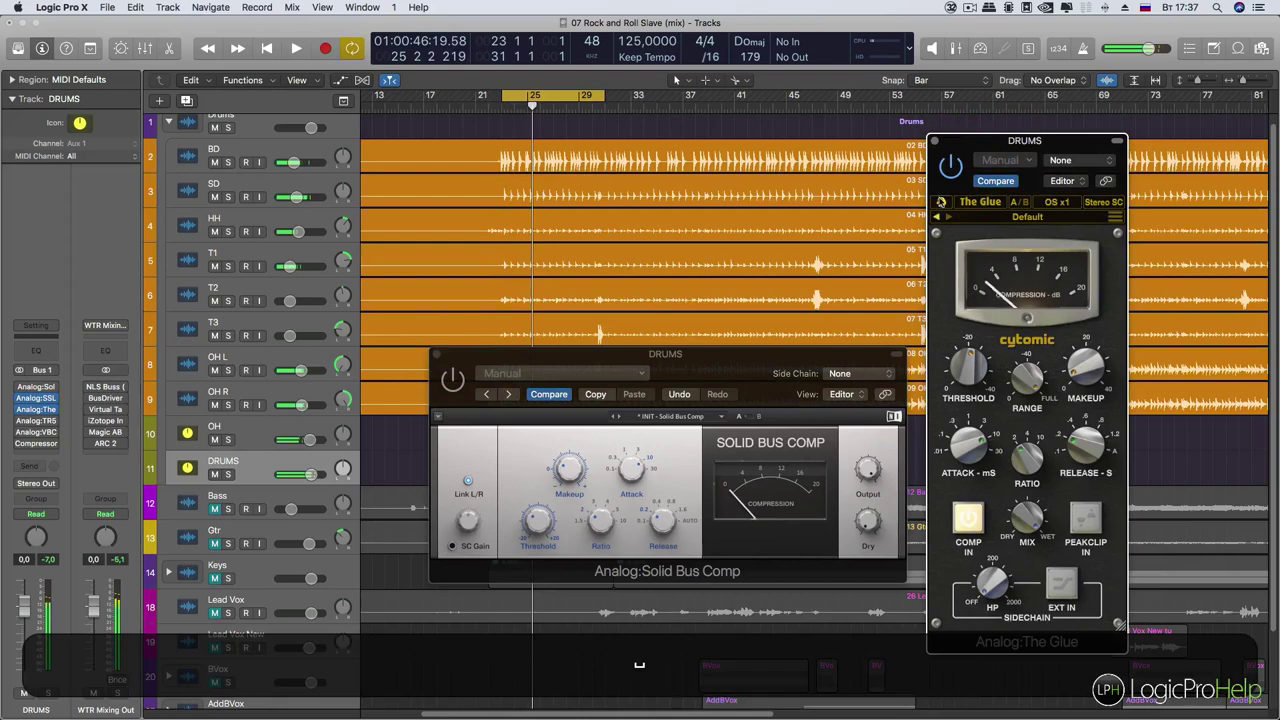
# Move The Glue and Solid Bus Comp windows closer together, switch to the Solid Bus Comp and replay the drums briefly
pyautogui.moveTo(999, 141); pyautogui.dragTo(872, 153)
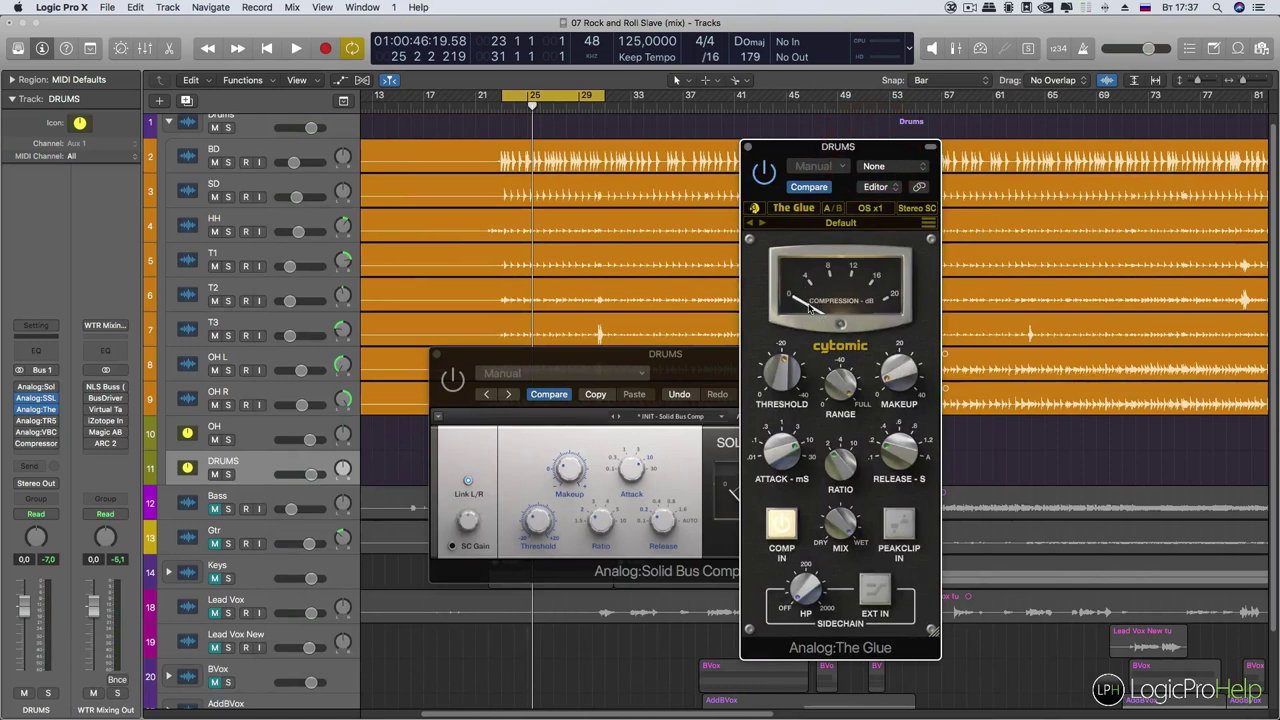
pyautogui.moveTo(465, 351); pyautogui.dragTo(430, 391)
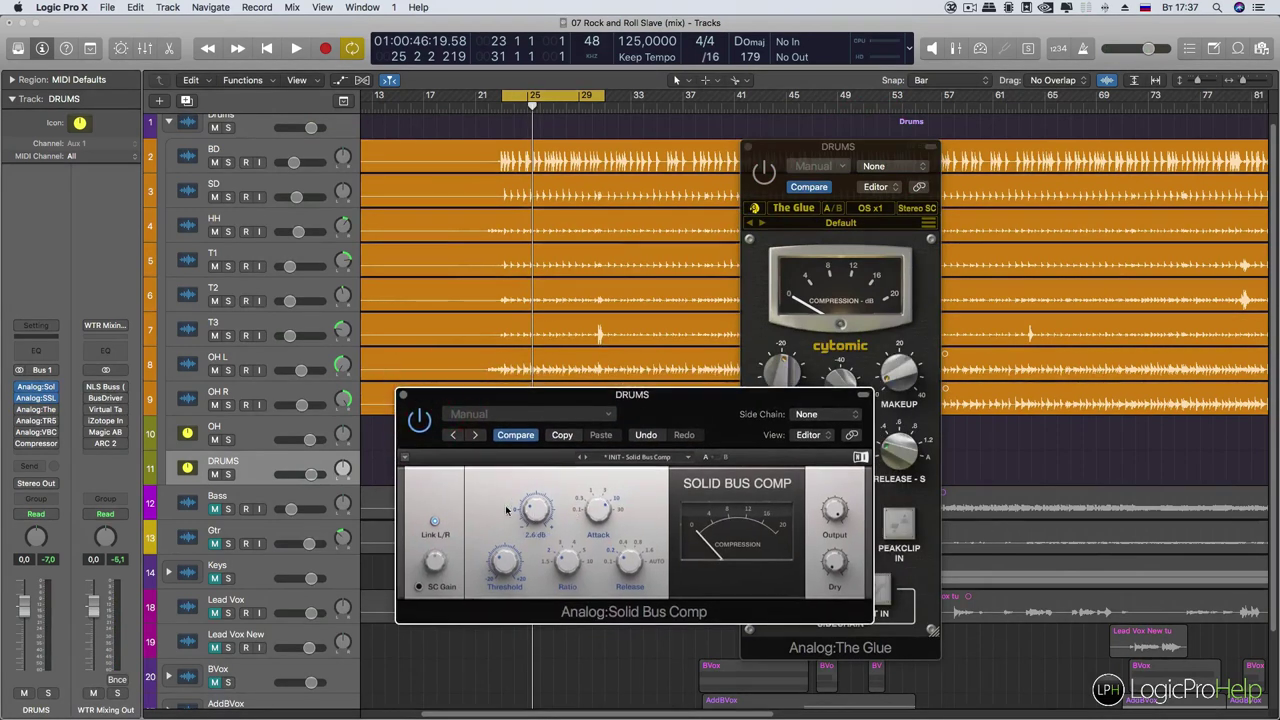
pyautogui.press('space')
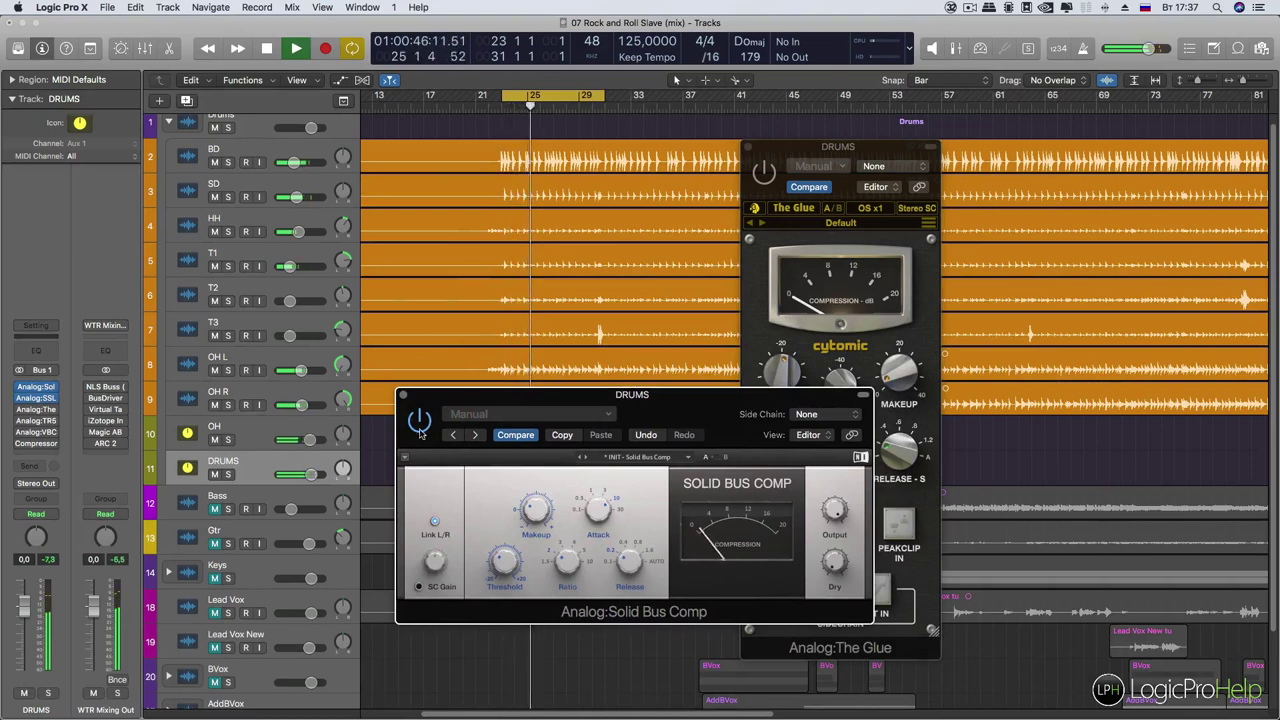
pyautogui.press('space')
# Enable The Glue in place of the Solid Bus Comp, replay the drums, and bypass both The Glue and the SSLComp insert
pyautogui.click(763, 172)
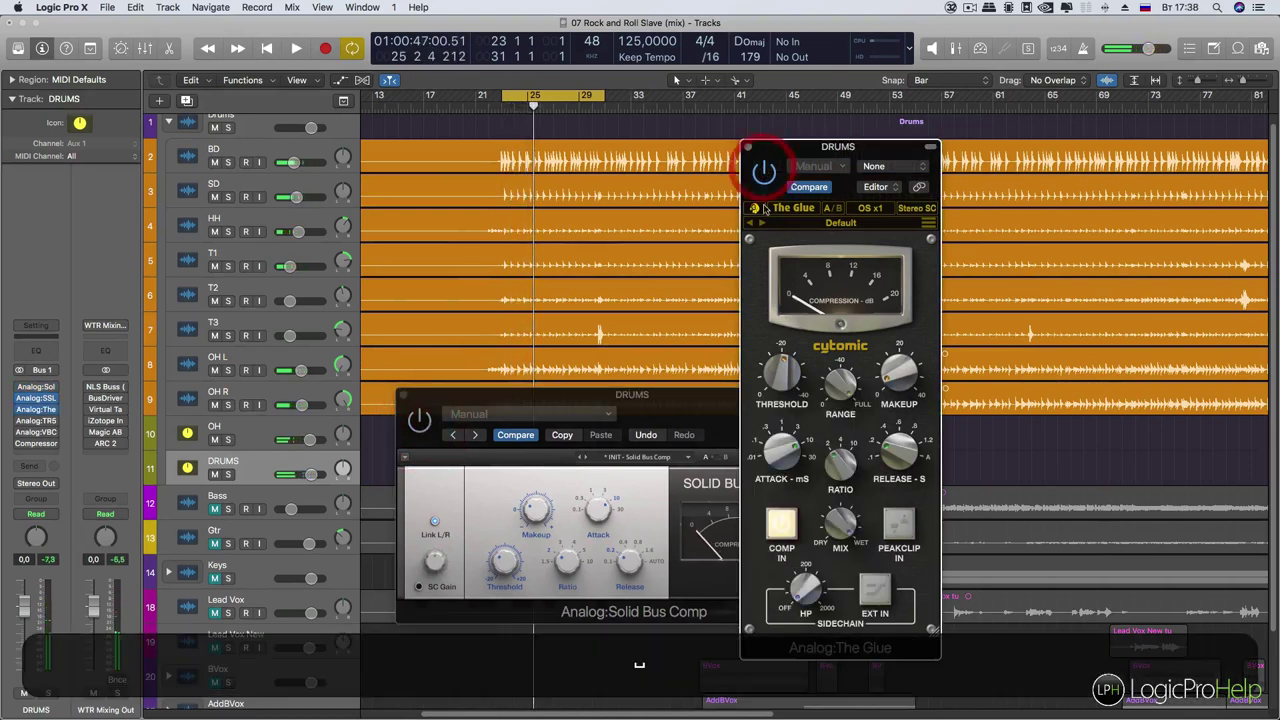
pyautogui.press('space')
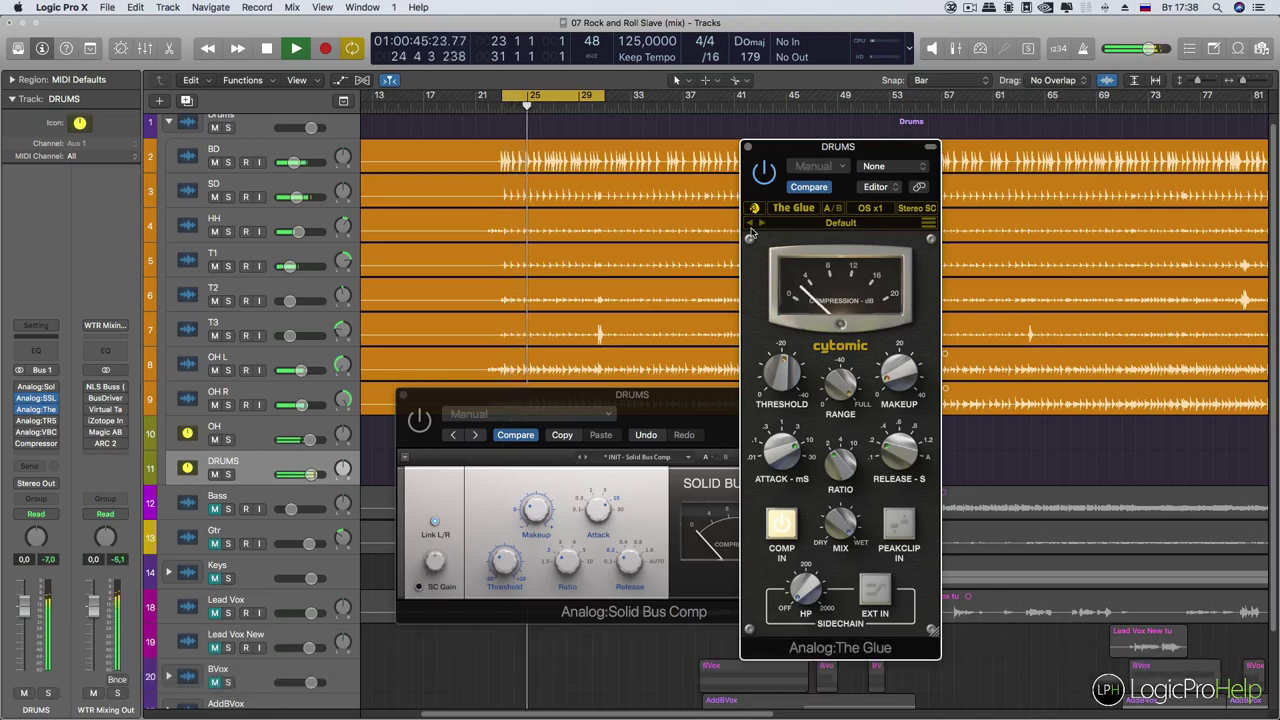
pyautogui.press('space')
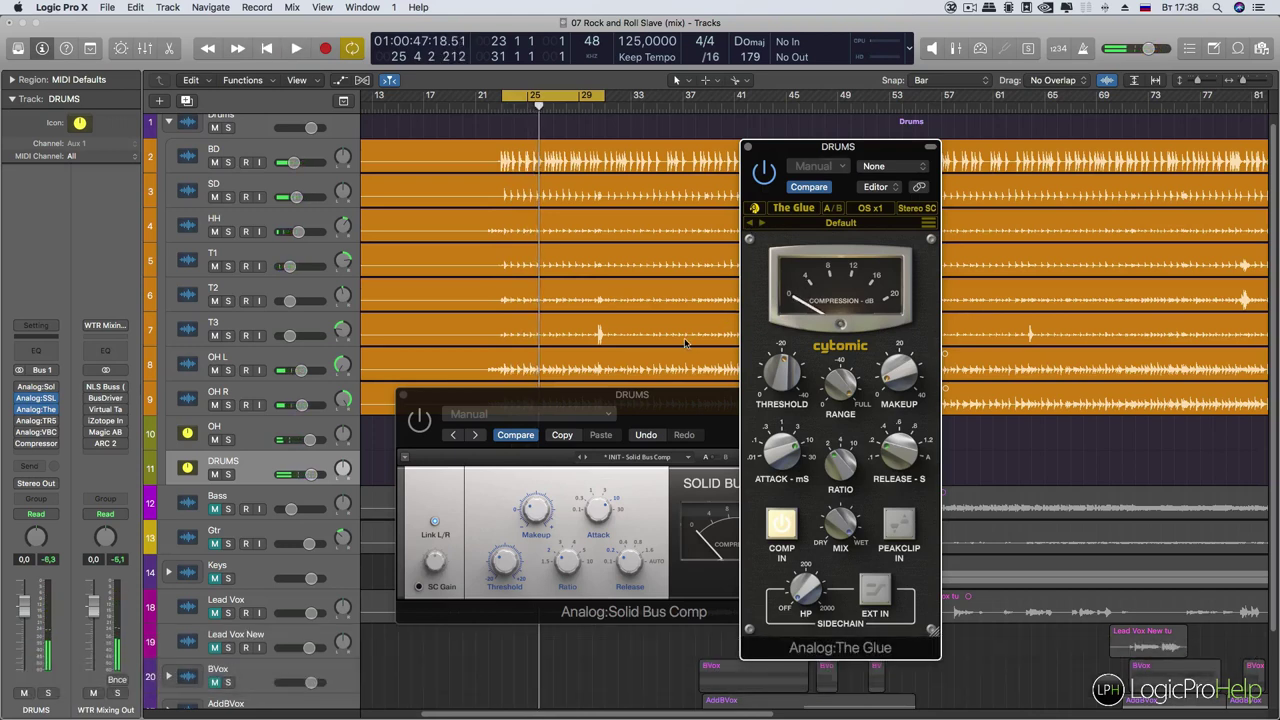
pyautogui.click(763, 172)
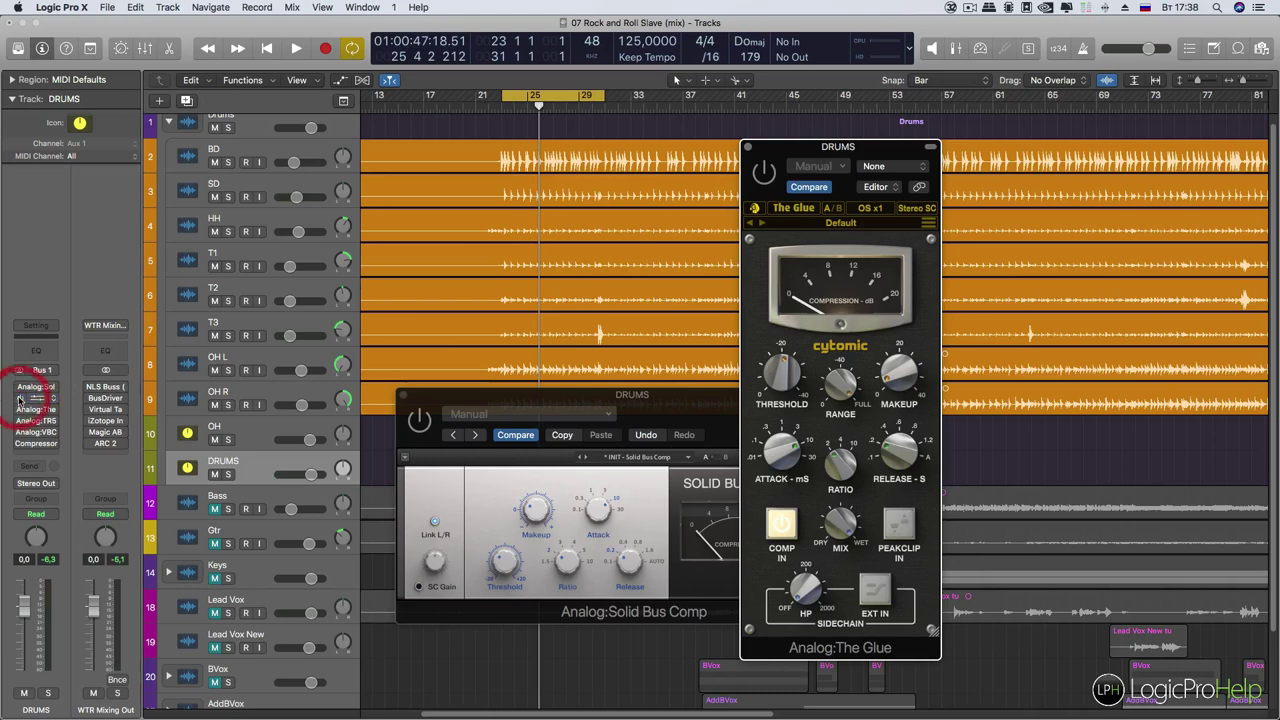
# Play the drums, listening first through The Glue and then through the Solid Bus Comp, and stop playback
pyautogui.press('space')
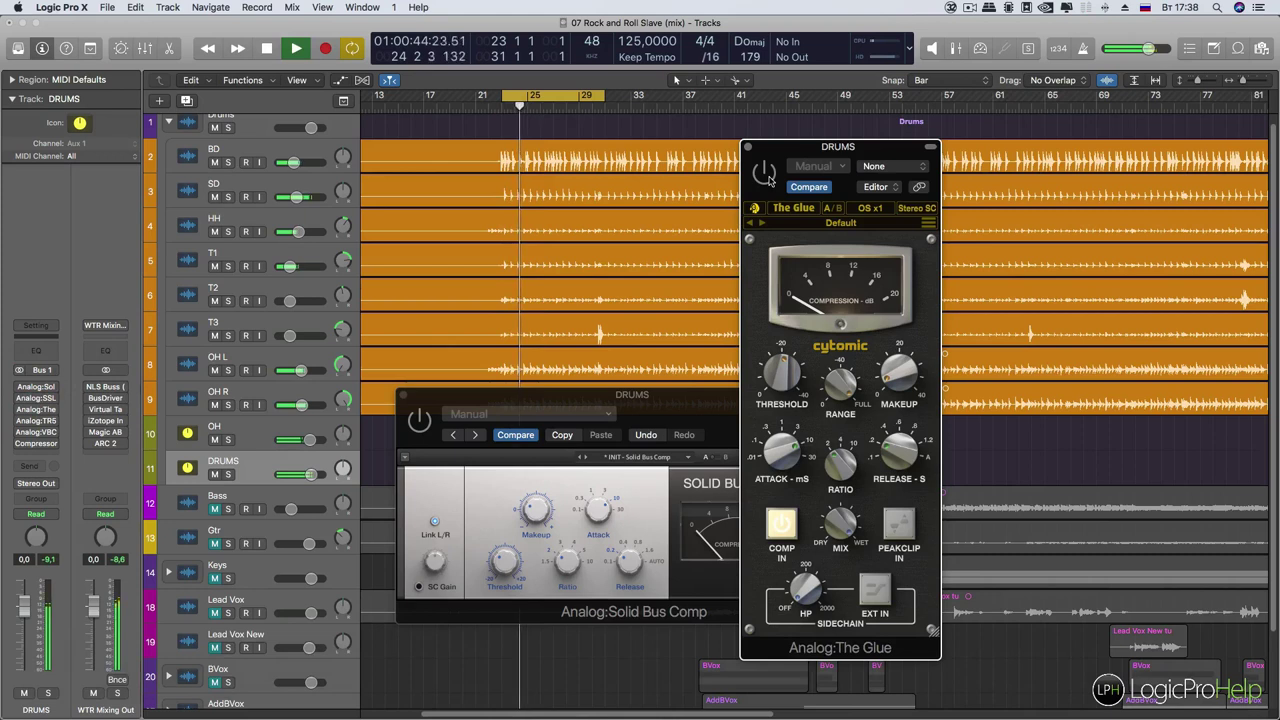
pyautogui.click(764, 173)
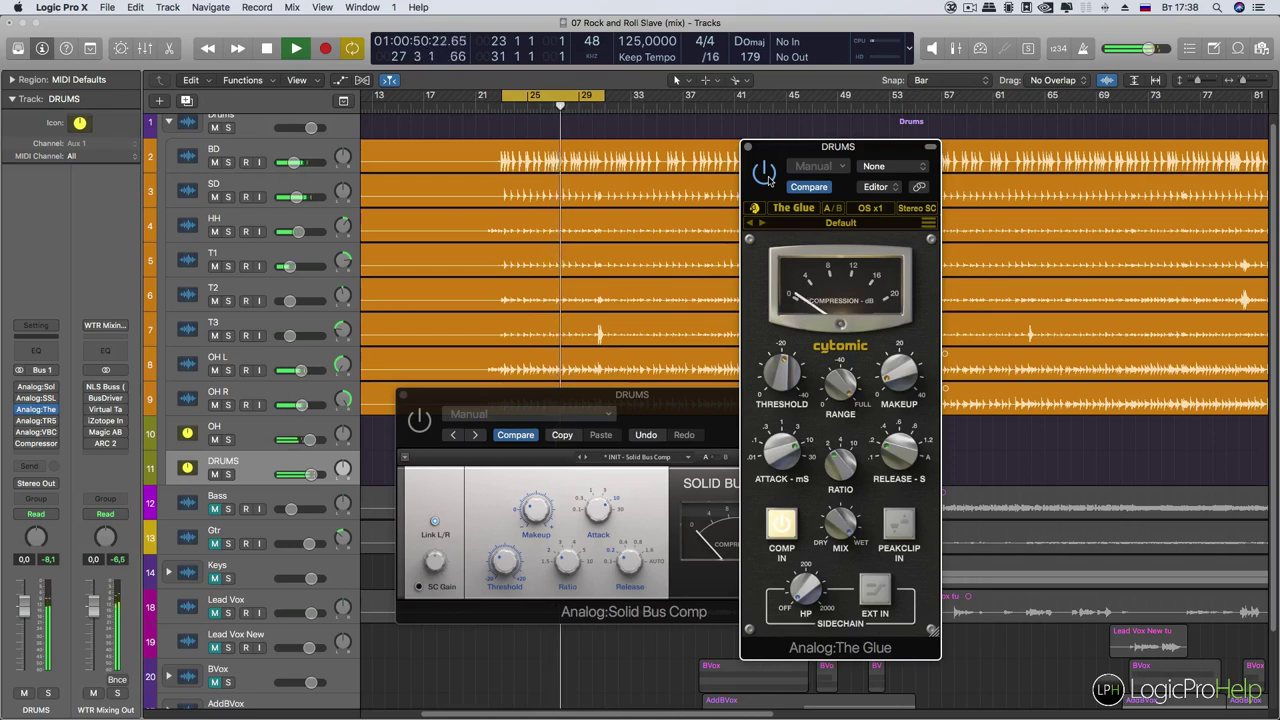
pyautogui.click(766, 174)
pyautogui.click(420, 421)
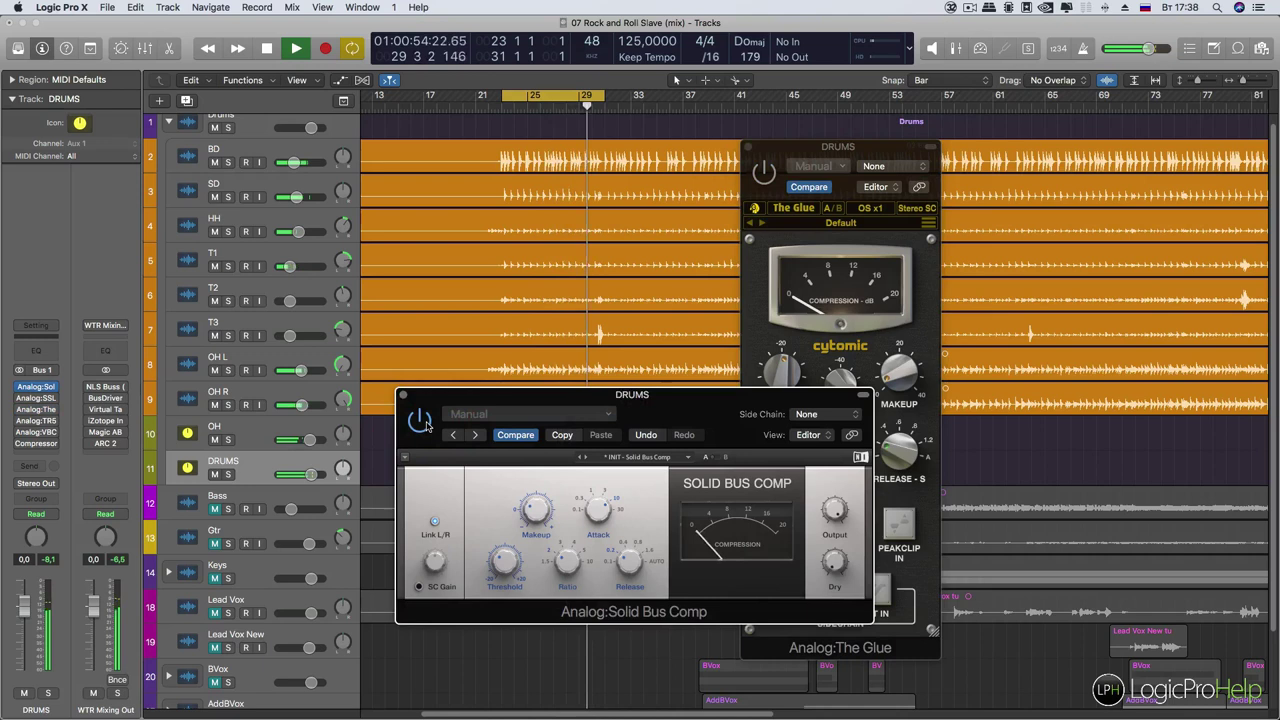
pyautogui.press('space')
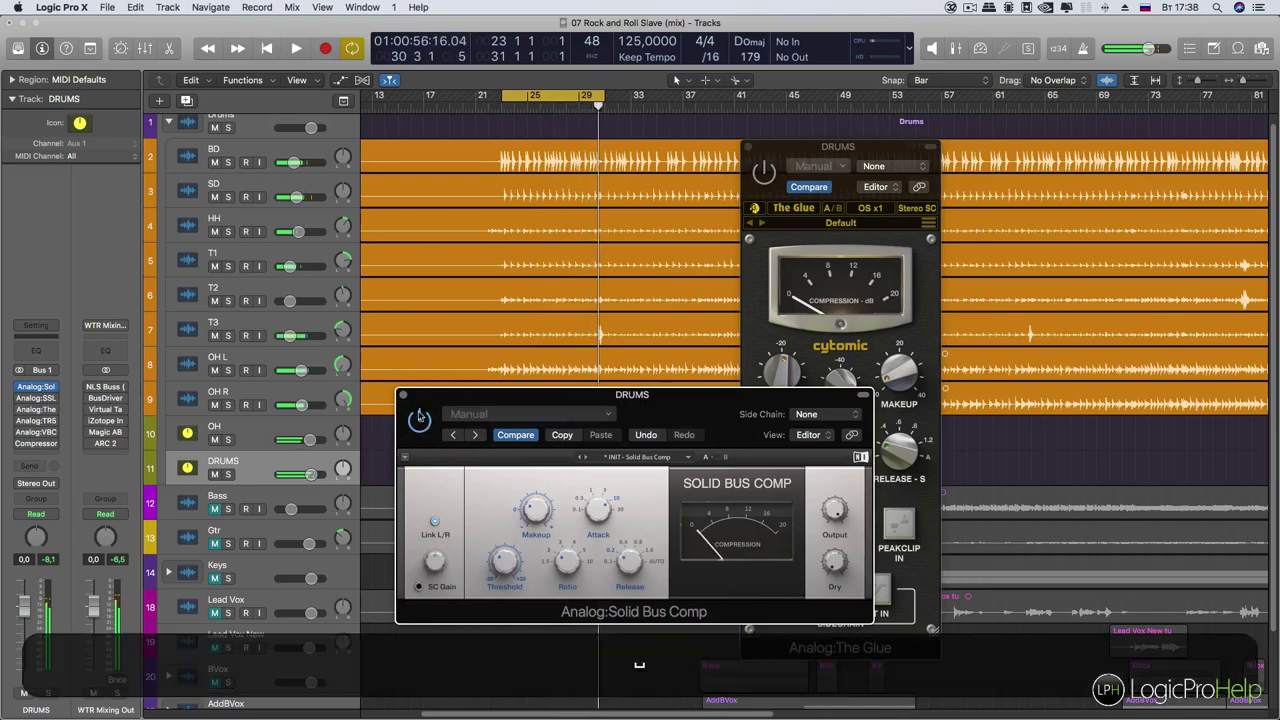
# Replace the Solid Bus Comp window with the TR5 Bus Compressor on DRUMS, raise its attack and set makeup to 0.0 dB
pyautogui.click(403, 395)
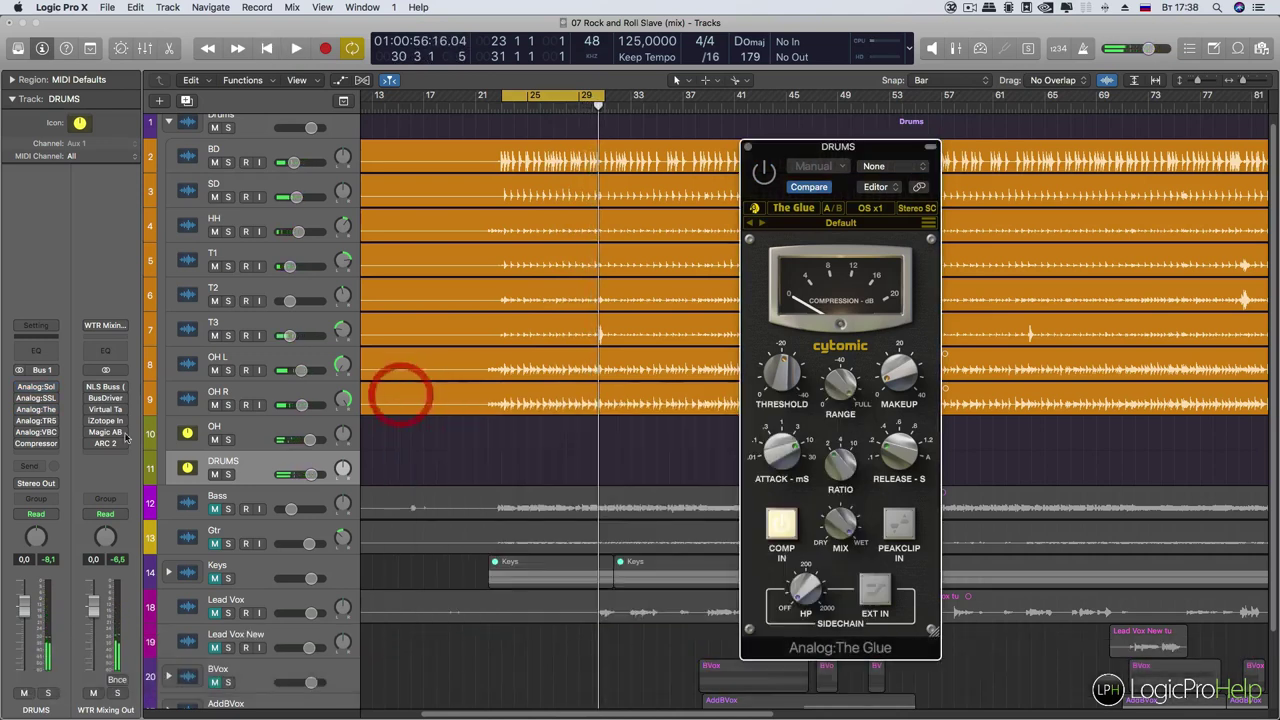
pyautogui.click(36, 421)
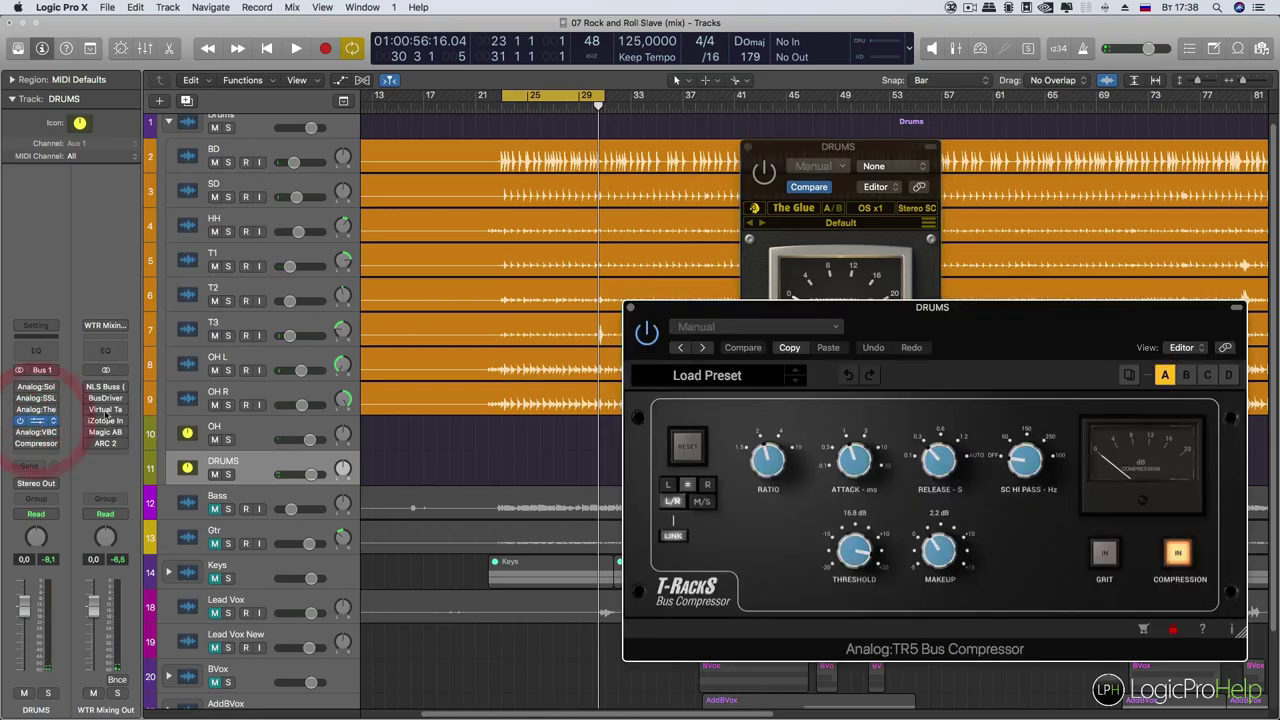
pyautogui.moveTo(725, 317); pyautogui.dragTo(449, 334)
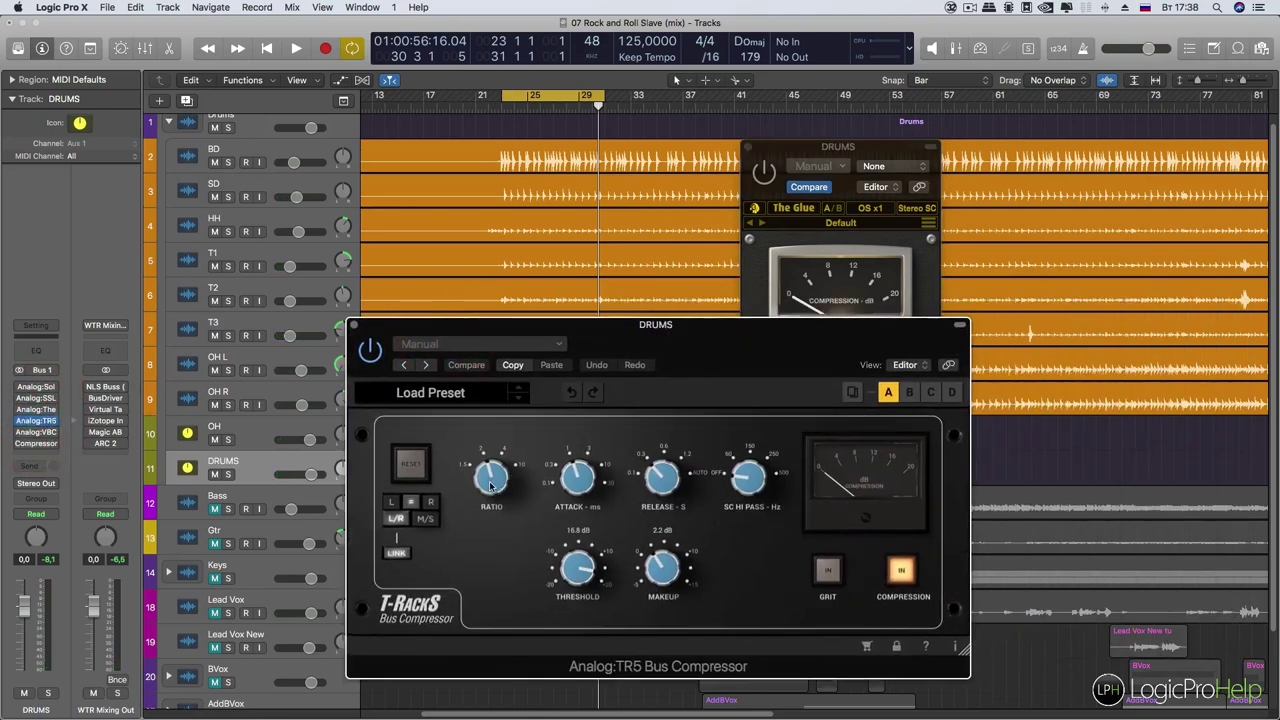
pyautogui.click(491, 480)
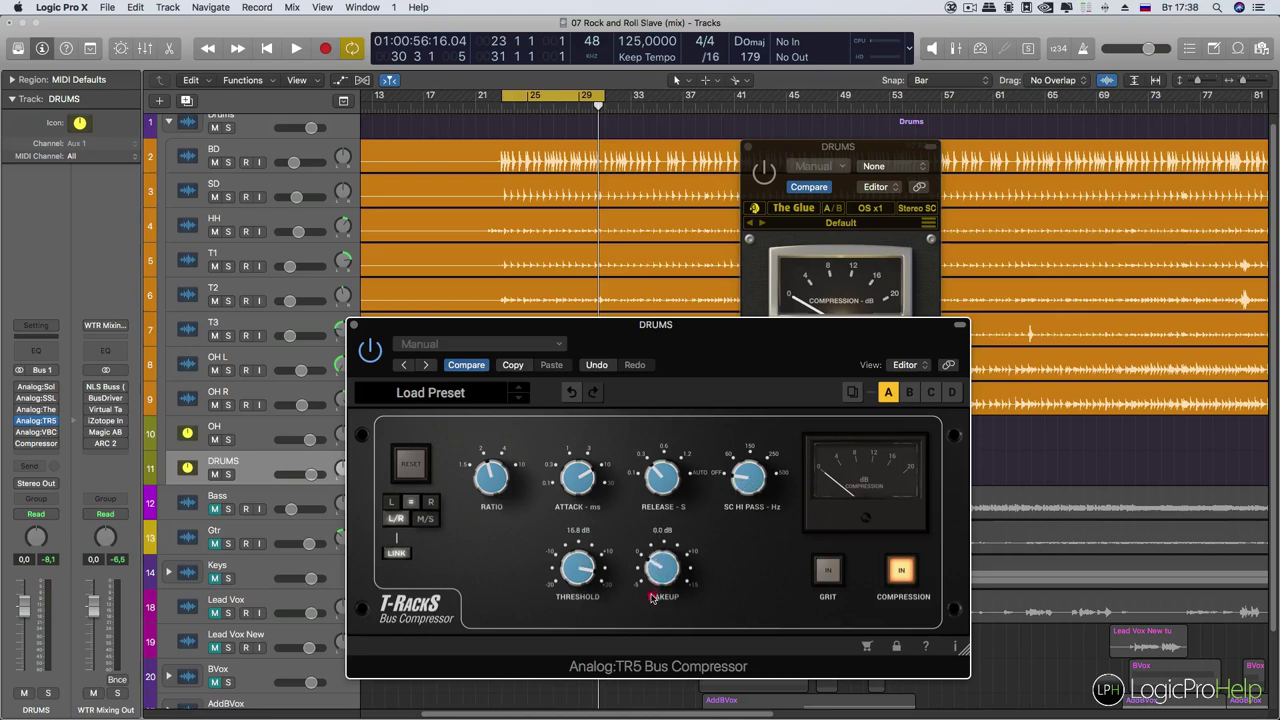
# Play the drums and set the TR5 Bus Compressor's threshold to about -0.4 dB and its makeup to 2.4 dB
pyautogui.press('space')
pyautogui.moveTo(586, 576); pyautogui.dragTo(580, 656)
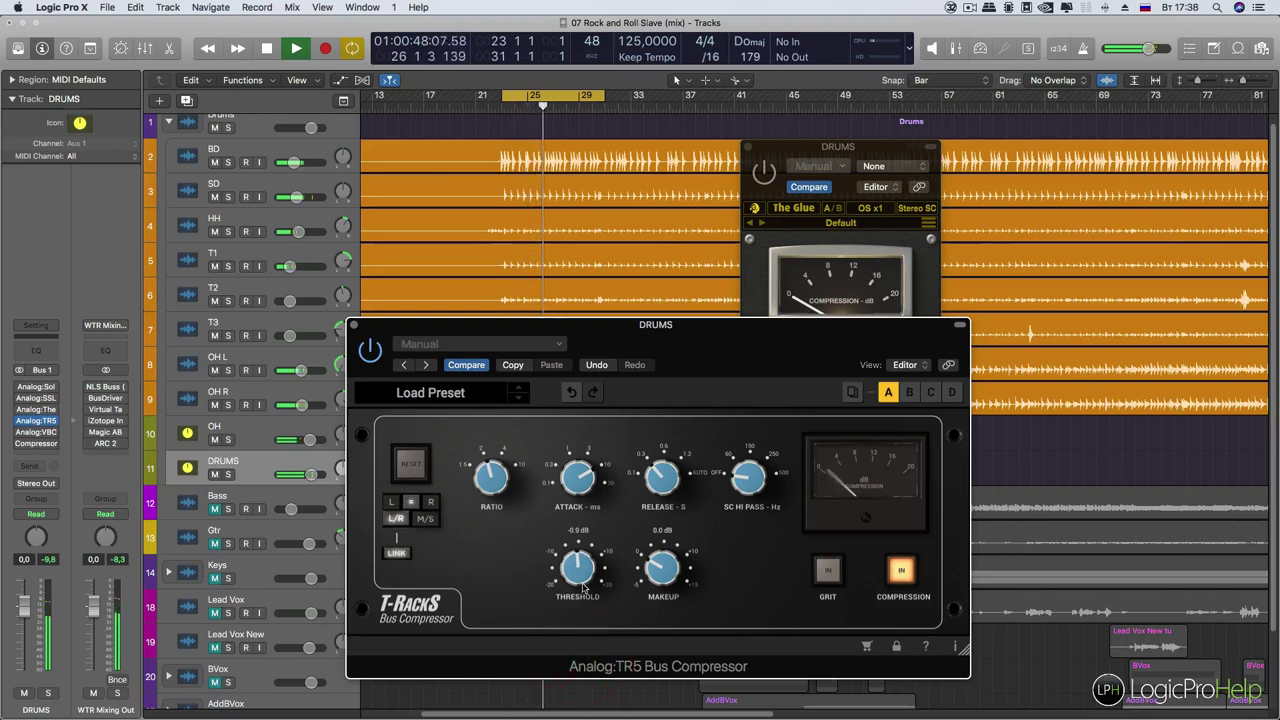
pyautogui.moveTo(663, 566); pyautogui.dragTo(667, 553)
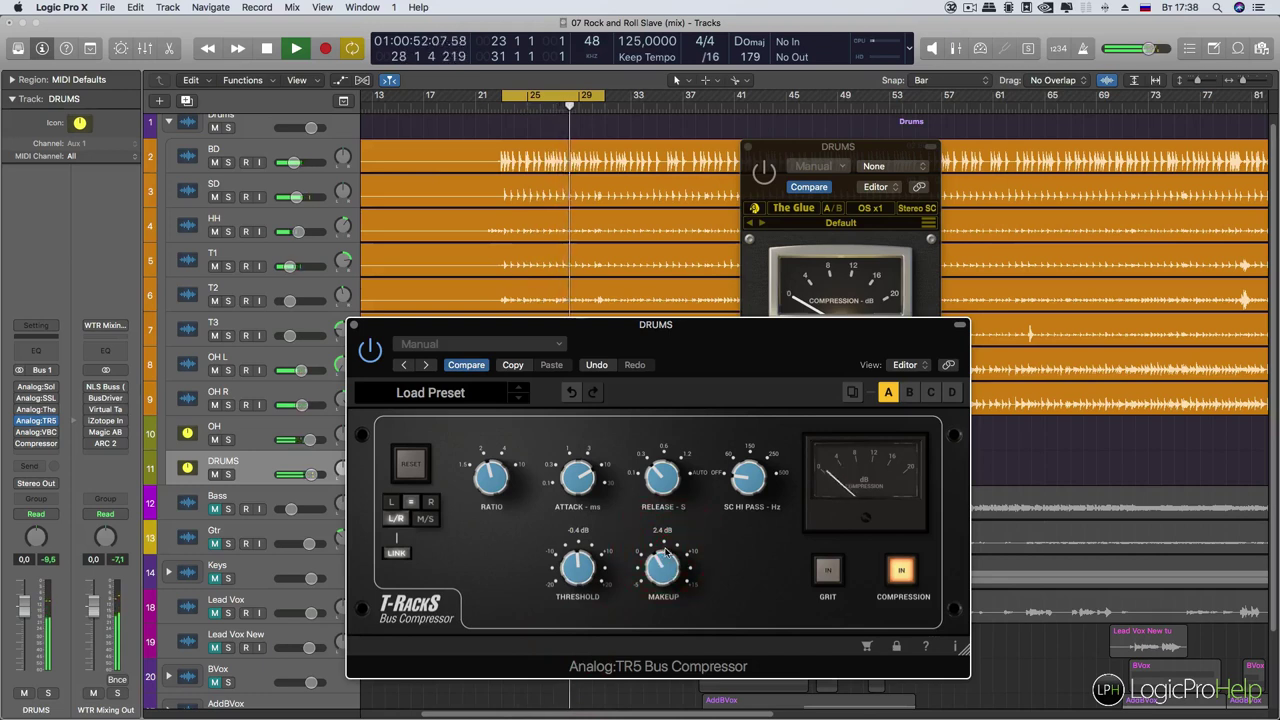
# Engage Grit on the TR5 Bus Compressor, toggle it off and on while the drums play, and leave it engaged
pyautogui.click(825, 572)
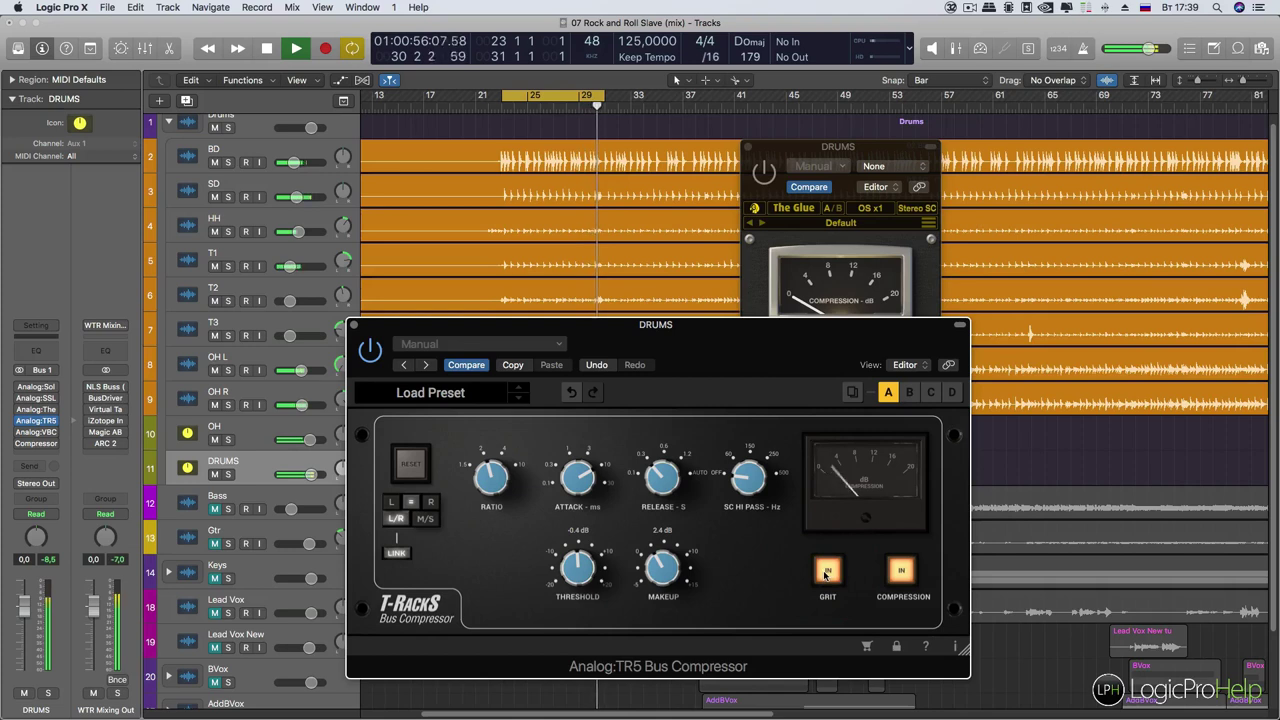
pyautogui.click(826, 572)
pyautogui.click(826, 572)
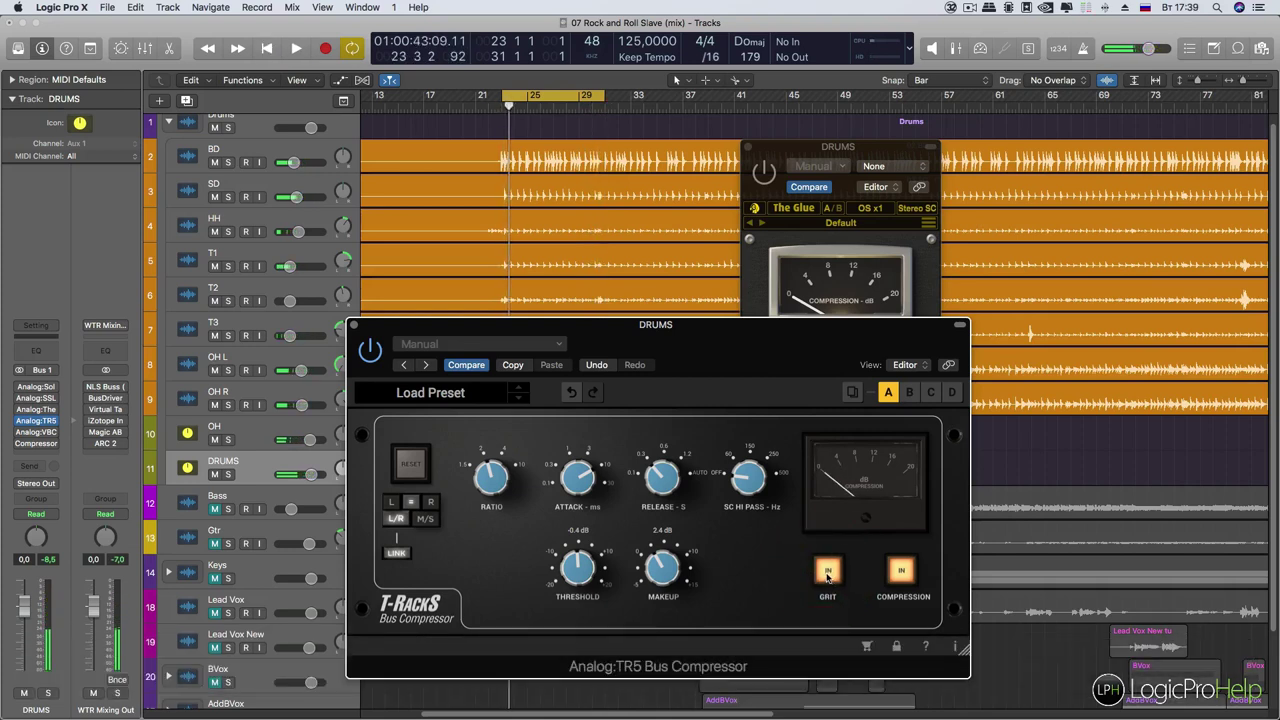
pyautogui.press('space')
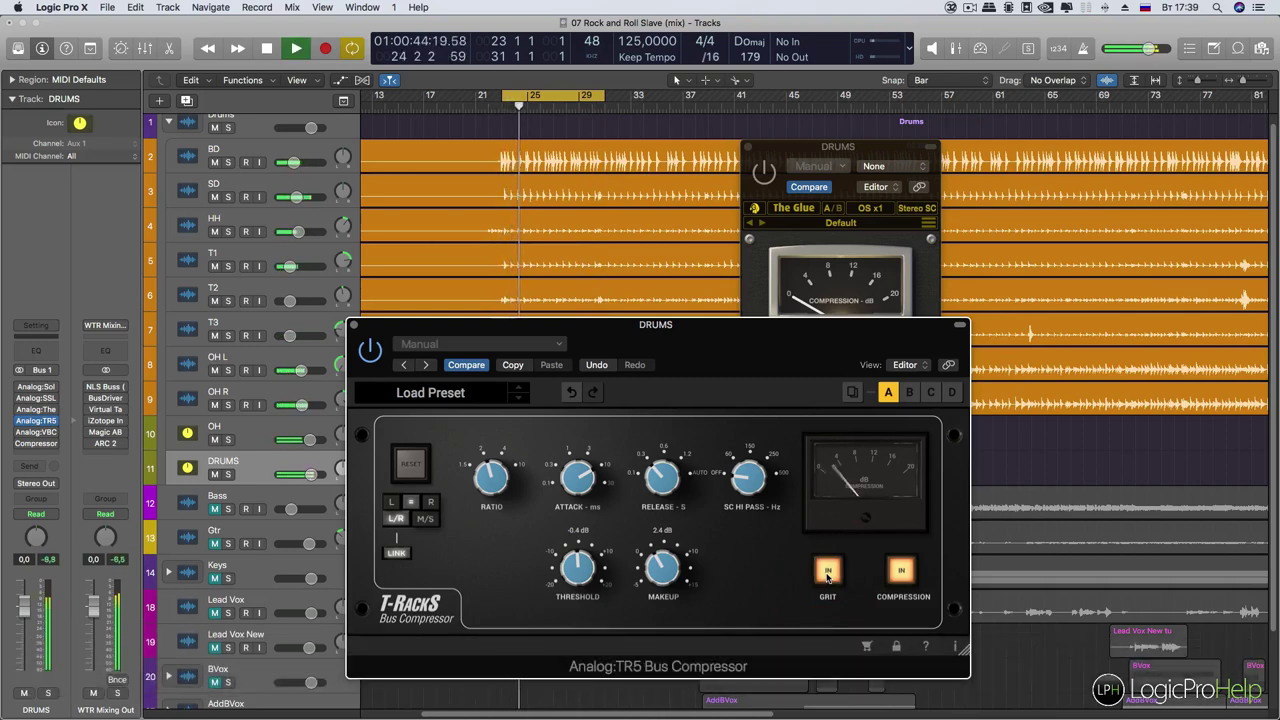
pyautogui.click(827, 572)
pyautogui.click(827, 574)
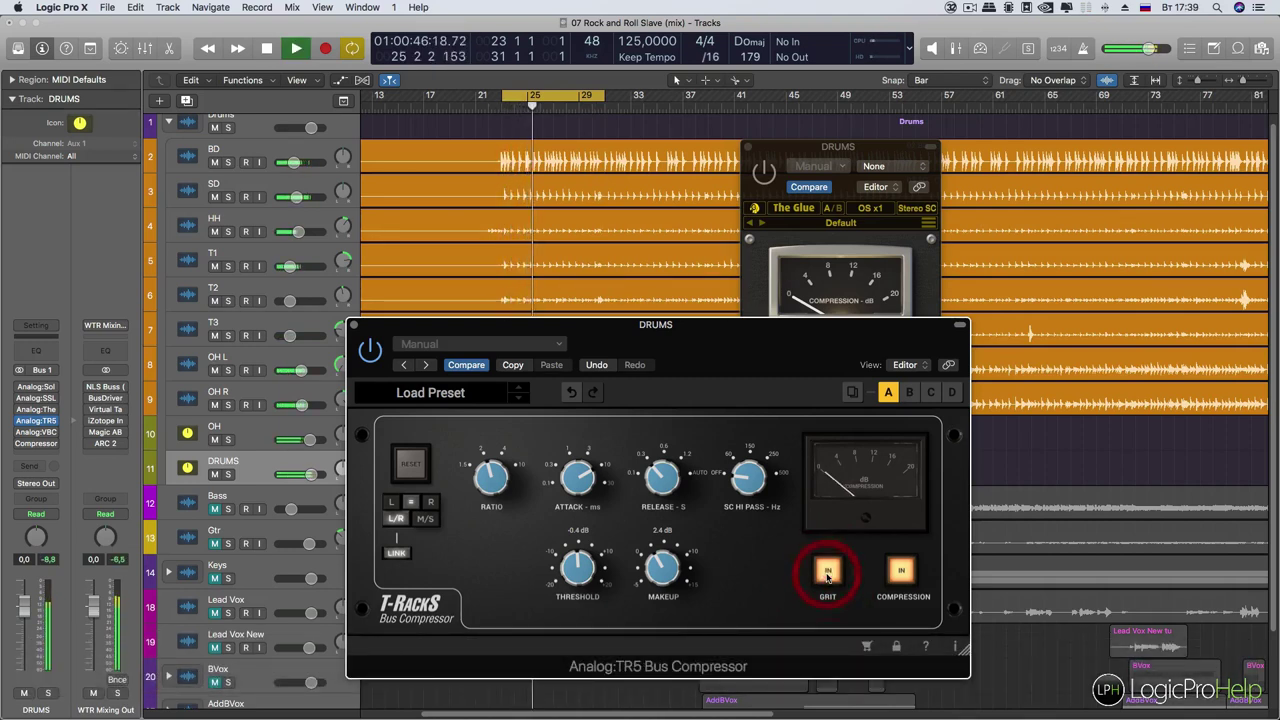
pyautogui.press('space')
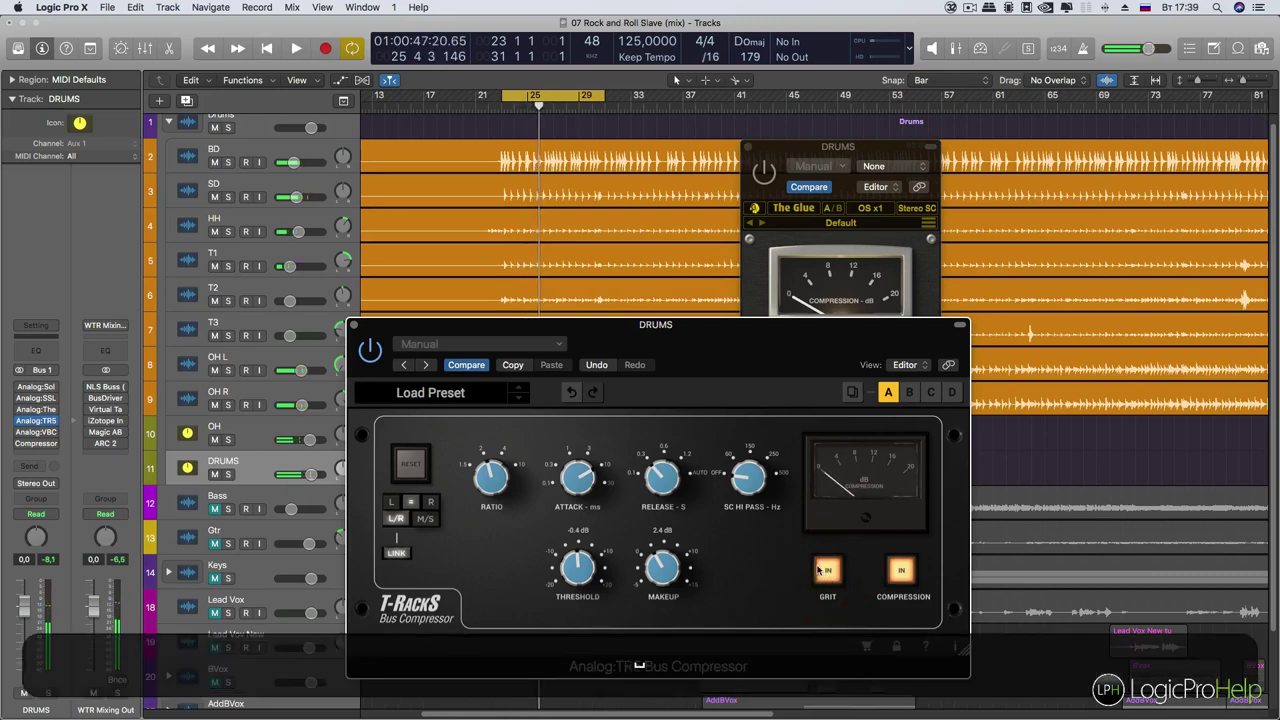
# Nudge the TR5 Bus Compressor window upward and play the drums, switching to the SSLComp insert and back to the TR5
pyautogui.moveTo(649, 346); pyautogui.dragTo(665, 332)
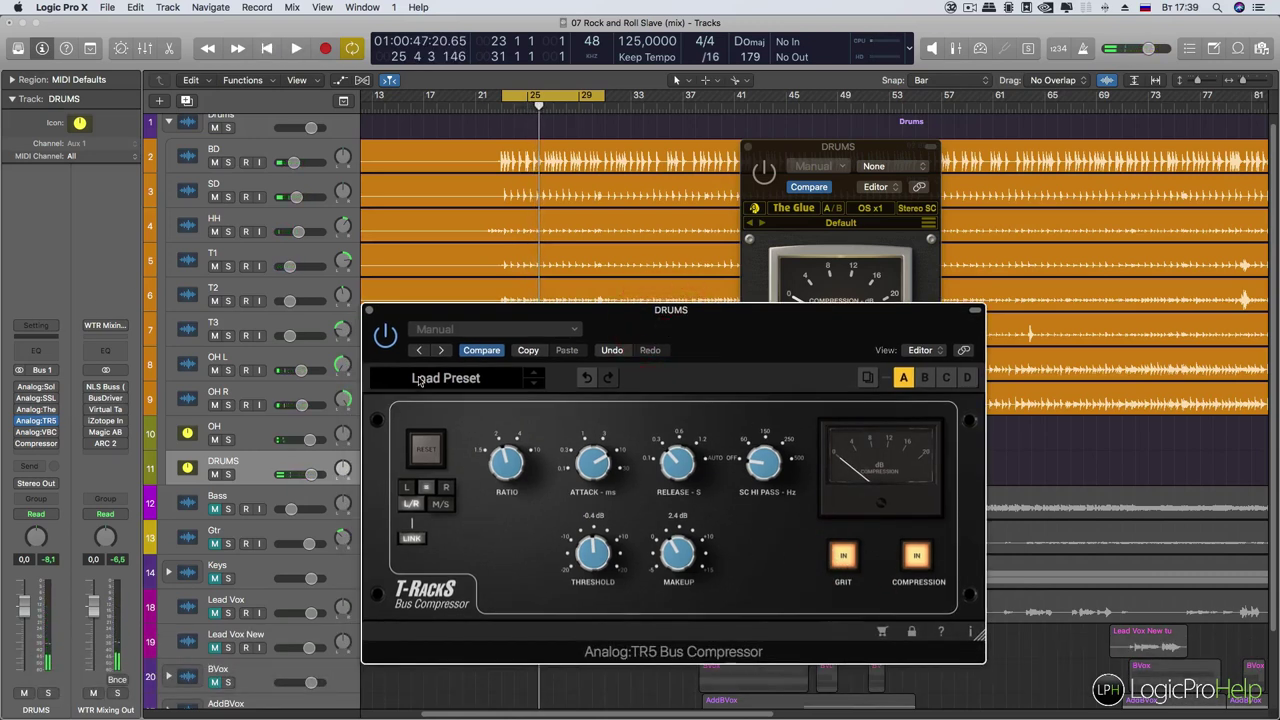
pyautogui.press('space')
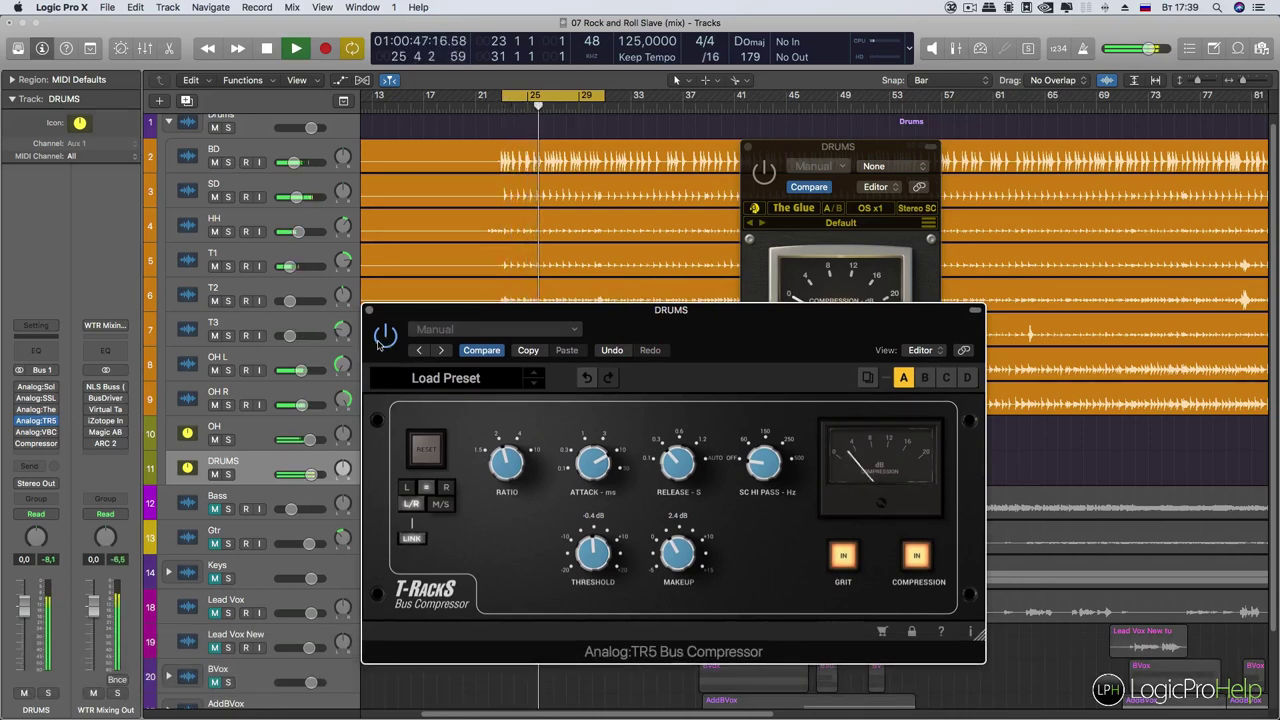
pyautogui.click(20, 399)
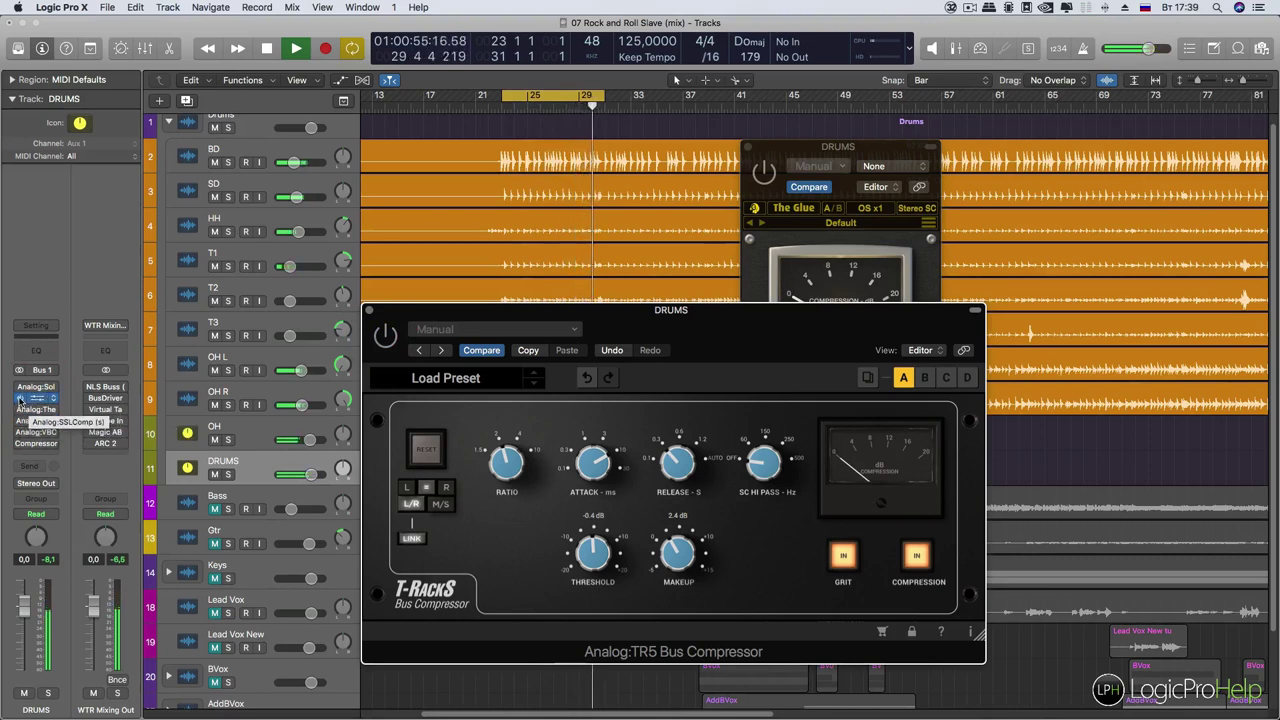
pyautogui.click(20, 399)
pyautogui.click(20, 421)
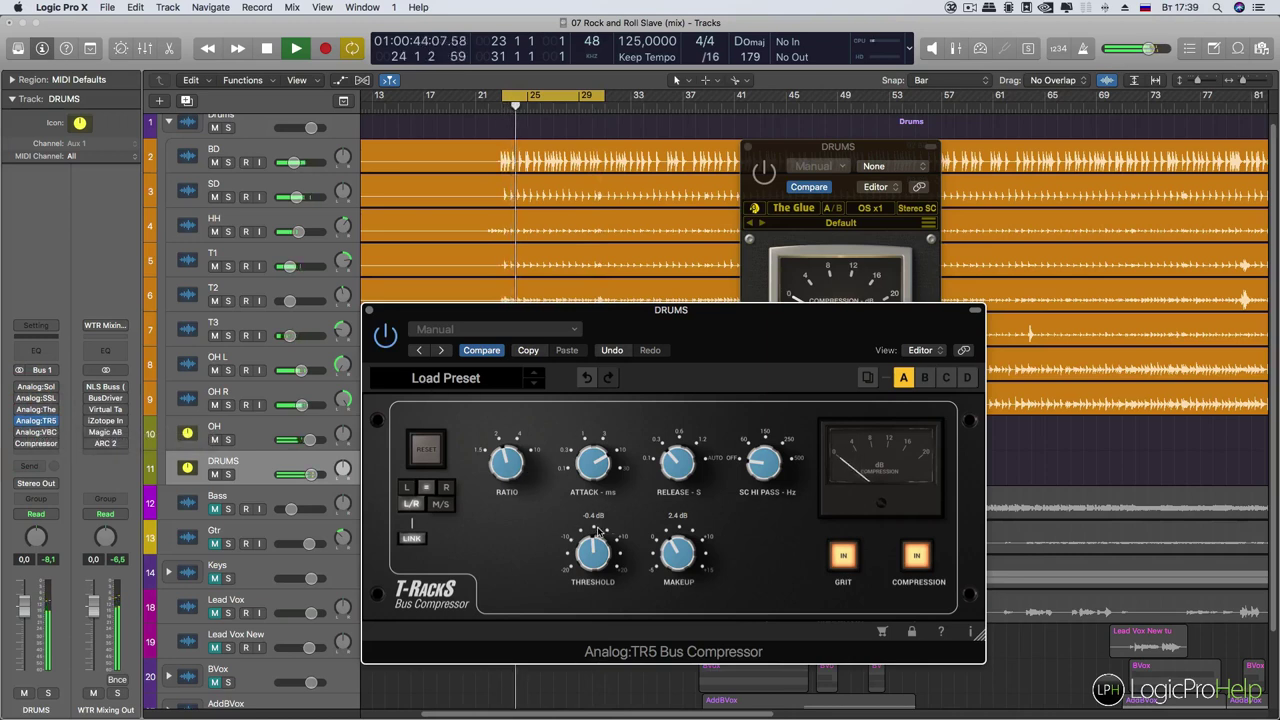
# Set the TR5 Bus Compressor's makeup to 2.1 dB and compare it with the SSLComp insert again before stopping playback
pyautogui.click(677, 556)
pyautogui.moveTo(677, 556); pyautogui.dragTo(677, 563)
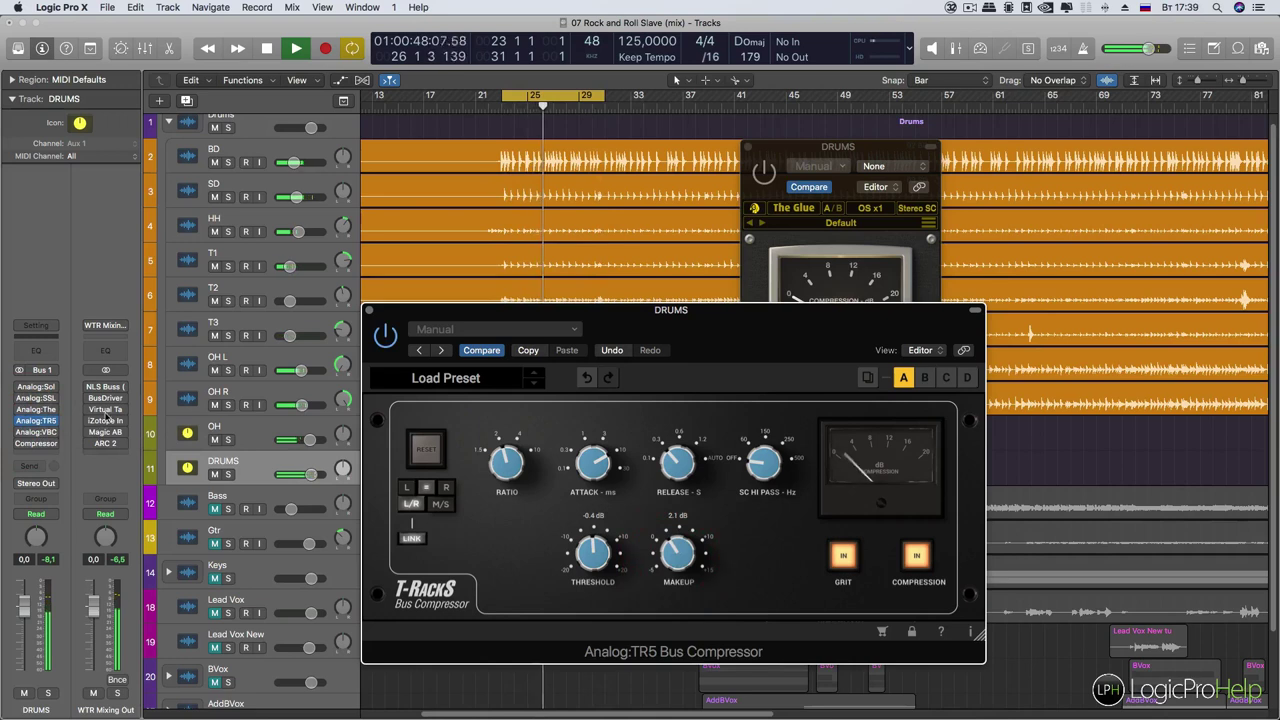
pyautogui.click(18, 420)
pyautogui.click(21, 399)
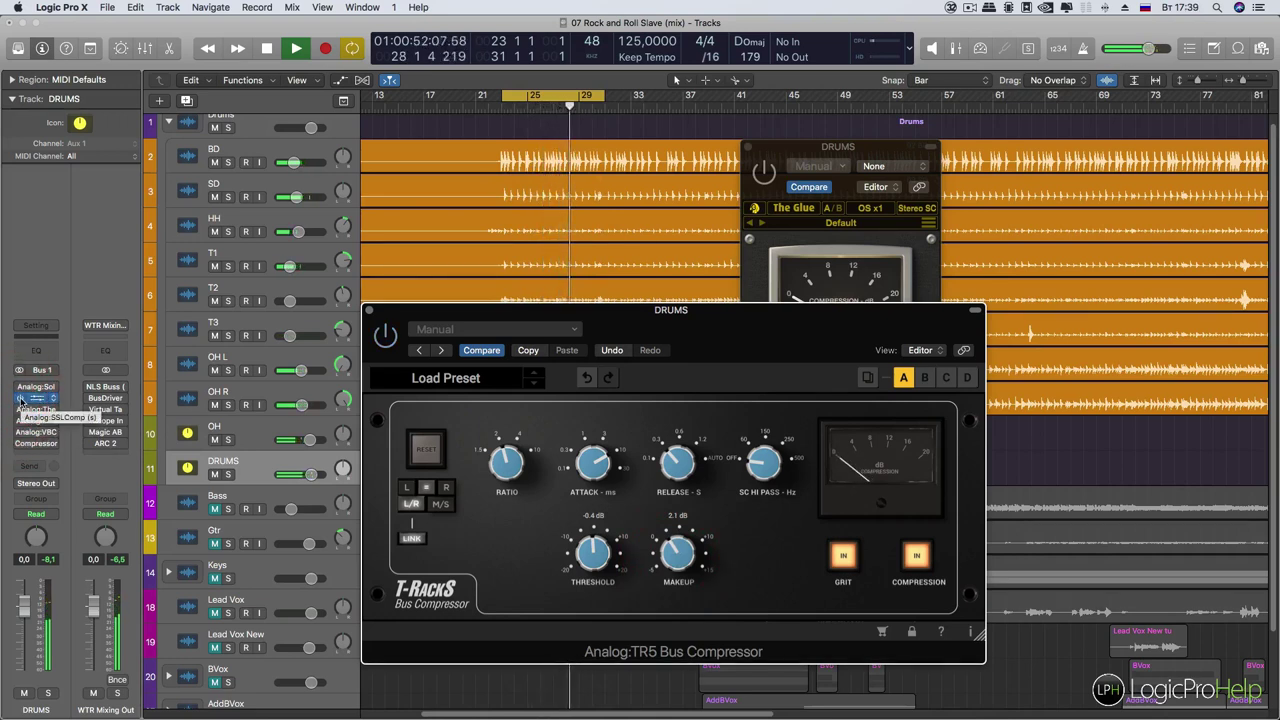
pyautogui.click(21, 399)
pyautogui.click(21, 420)
pyautogui.click(21, 423)
pyautogui.press('space')
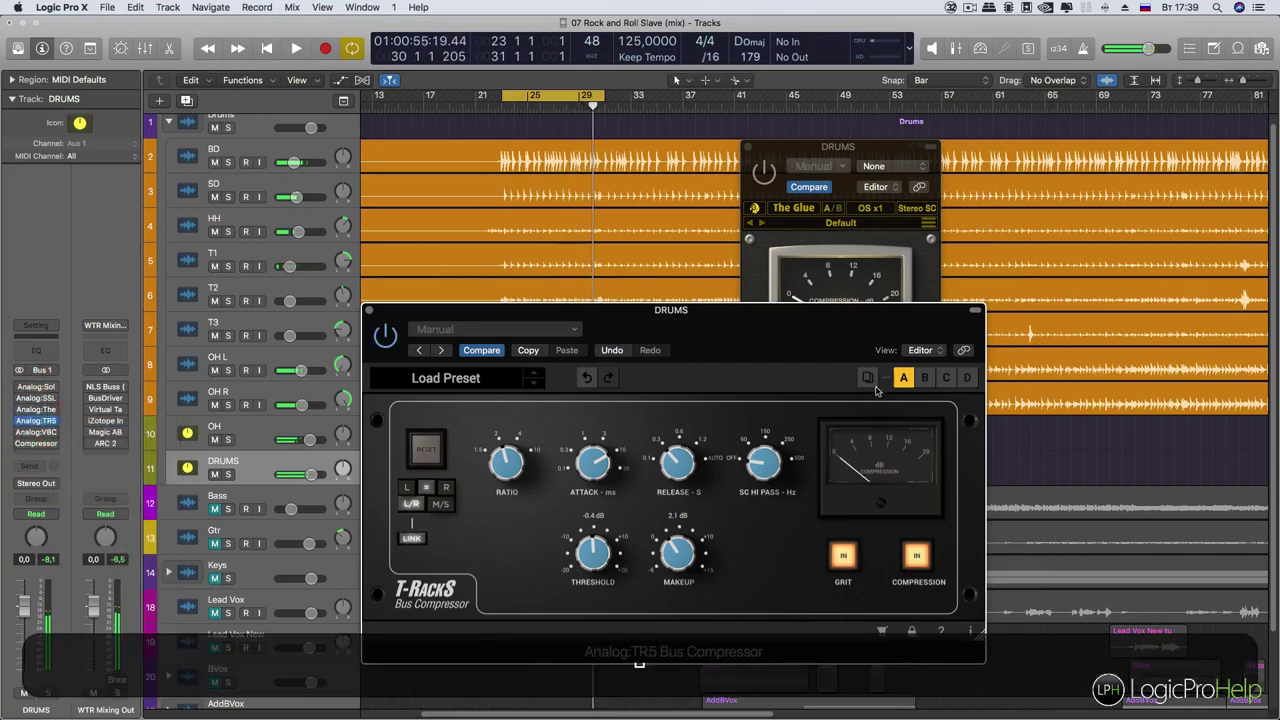
# Close the TR5 Bus Compressor window, open the VBC FG-Grey from the DRUMS inserts and move its window beside The Glue
pyautogui.moveTo(766, 311); pyautogui.dragTo(766, 278)
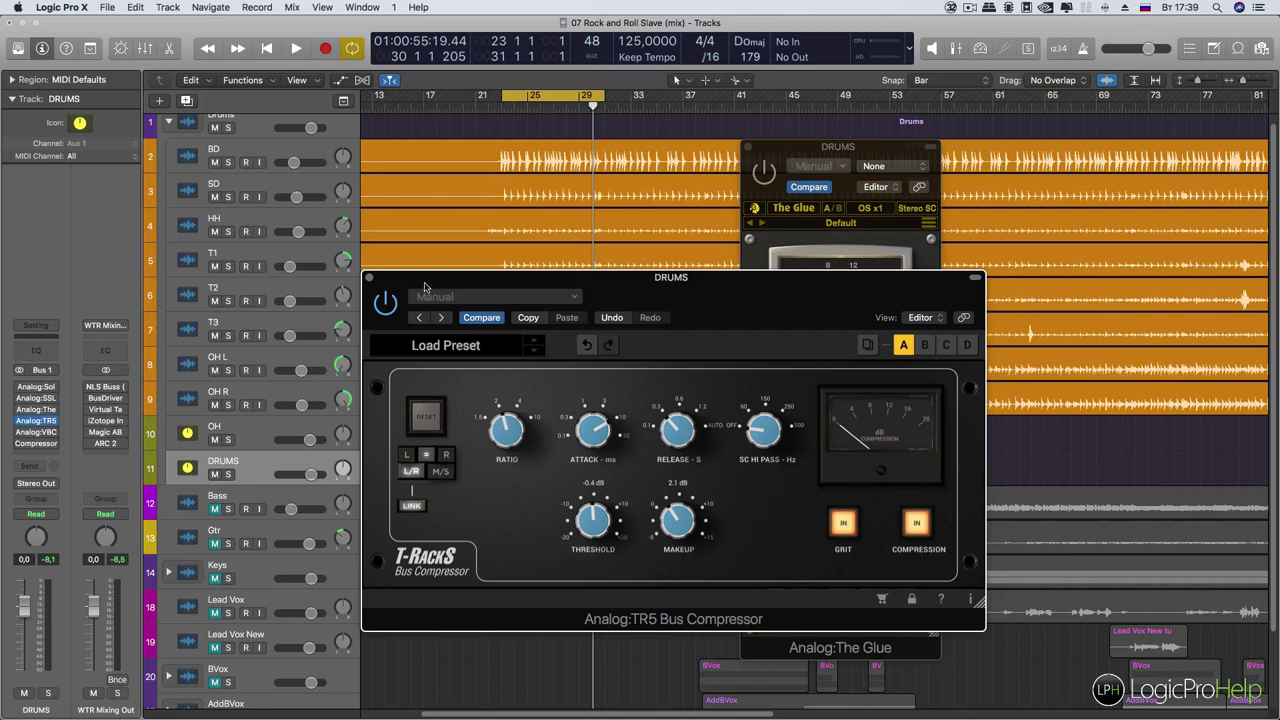
pyautogui.click(369, 278)
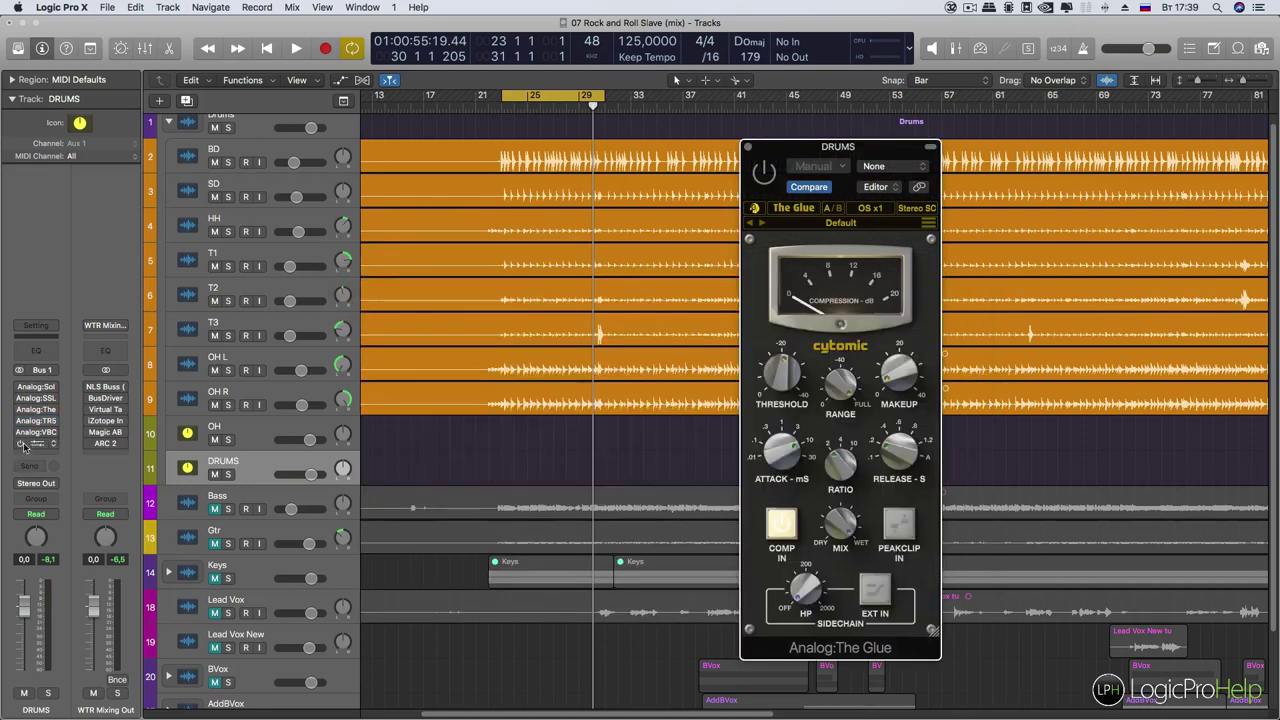
pyautogui.click(36, 432)
pyautogui.moveTo(251, 523); pyautogui.dragTo(488, 400)
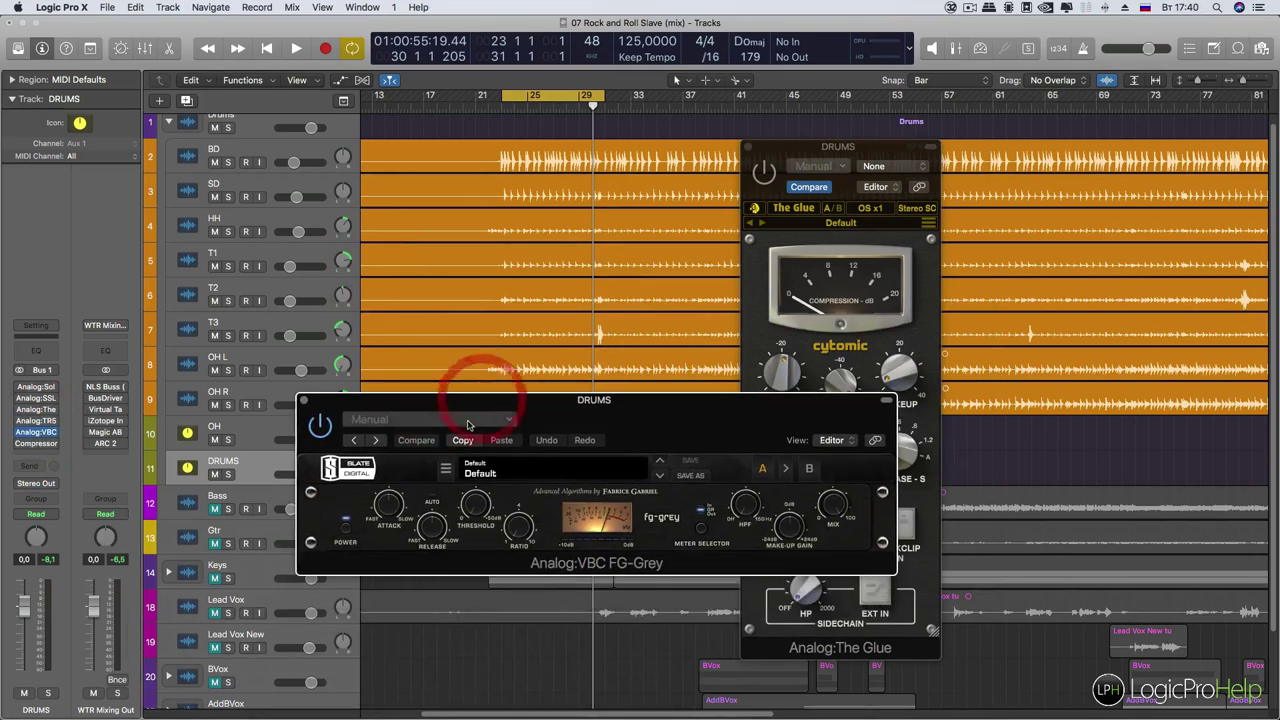
# Play the drums and set the FG-Grey's attack to 10.0, release to 0.6 and make-up gain to 2.5 dB, adjusting ratio and threshold by ear
pyautogui.press('space')
pyautogui.moveTo(393, 508); pyautogui.dragTo(396, 483)
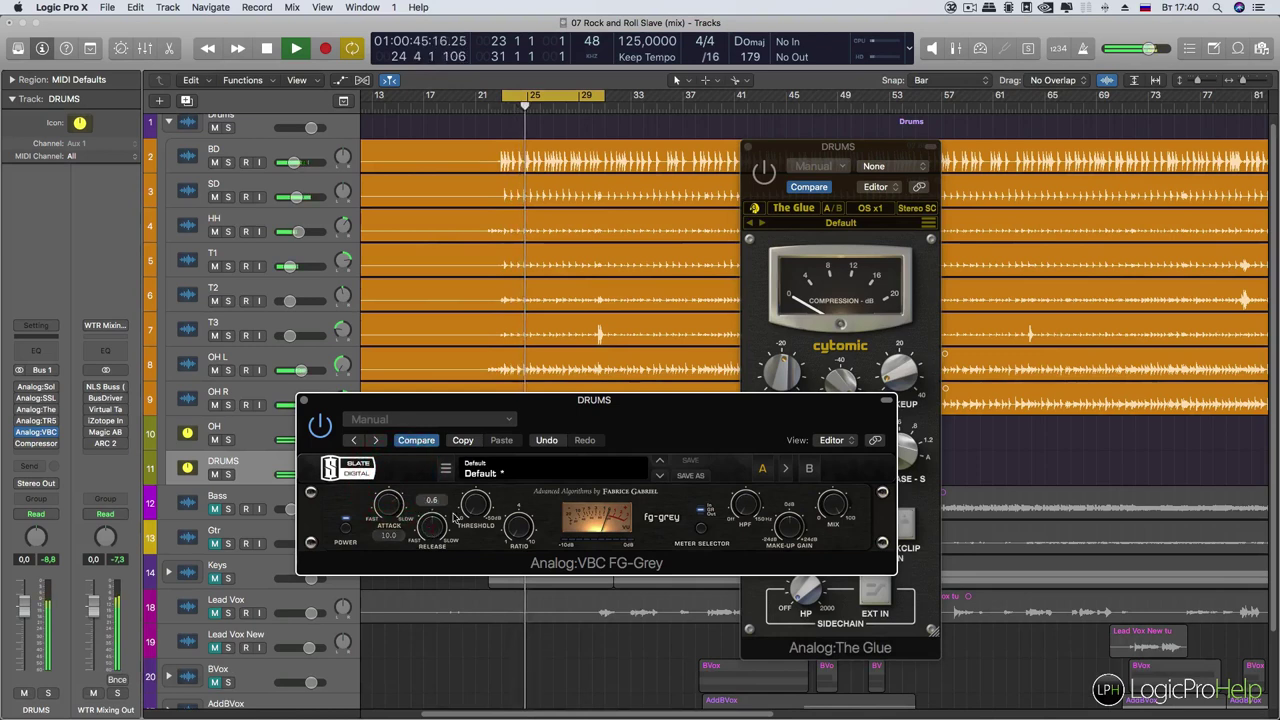
pyautogui.moveTo(437, 526); pyautogui.dragTo(428, 562)
pyautogui.moveTo(522, 532); pyautogui.dragTo(477, 452)
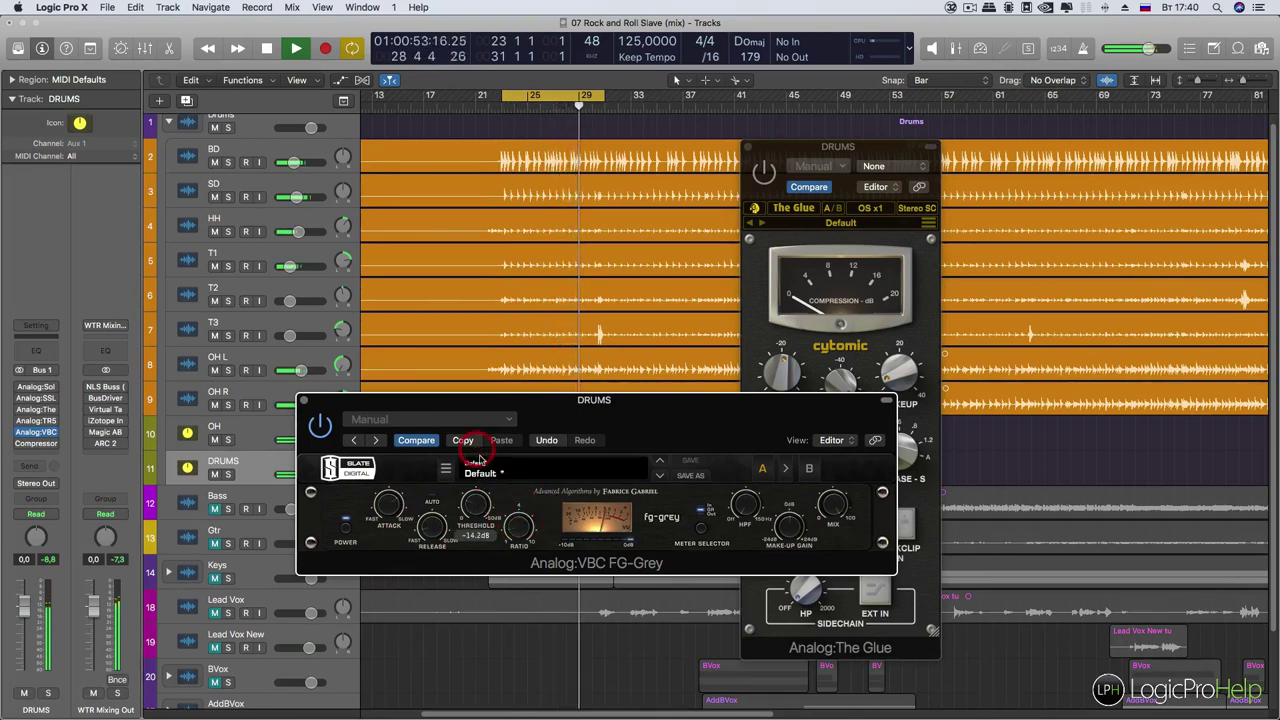
pyautogui.moveTo(480, 524); pyautogui.dragTo(477, 503)
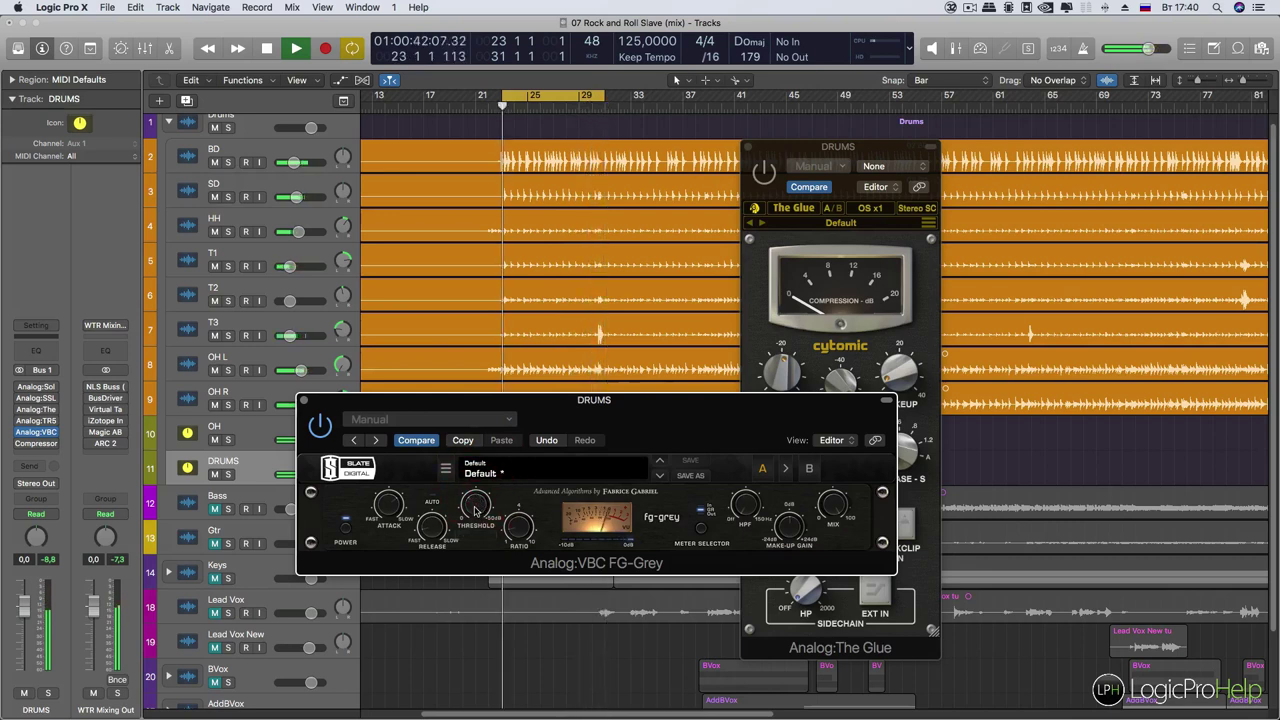
pyautogui.moveTo(790, 530); pyautogui.dragTo(794, 522)
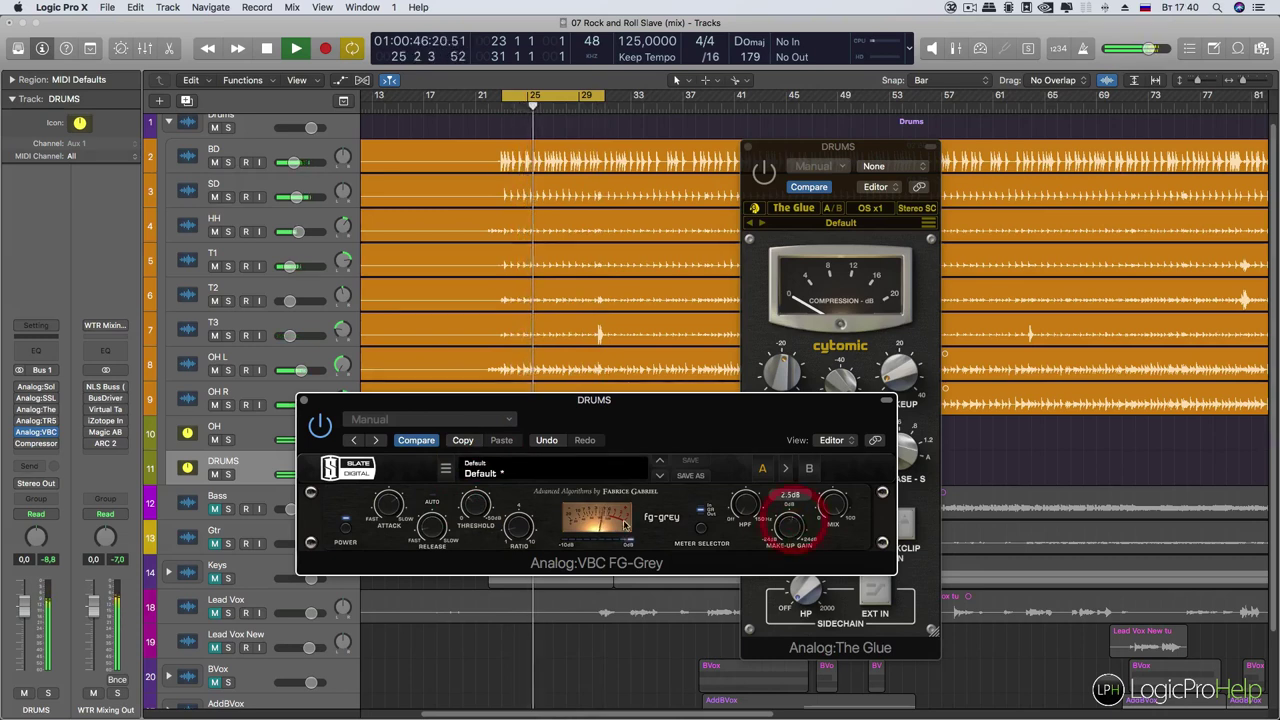
# Compare the FG-Grey with its bypassed sound and with the TR5 Bus Compressor during playback, then re-enable the FG-Grey
pyautogui.click(320, 429)
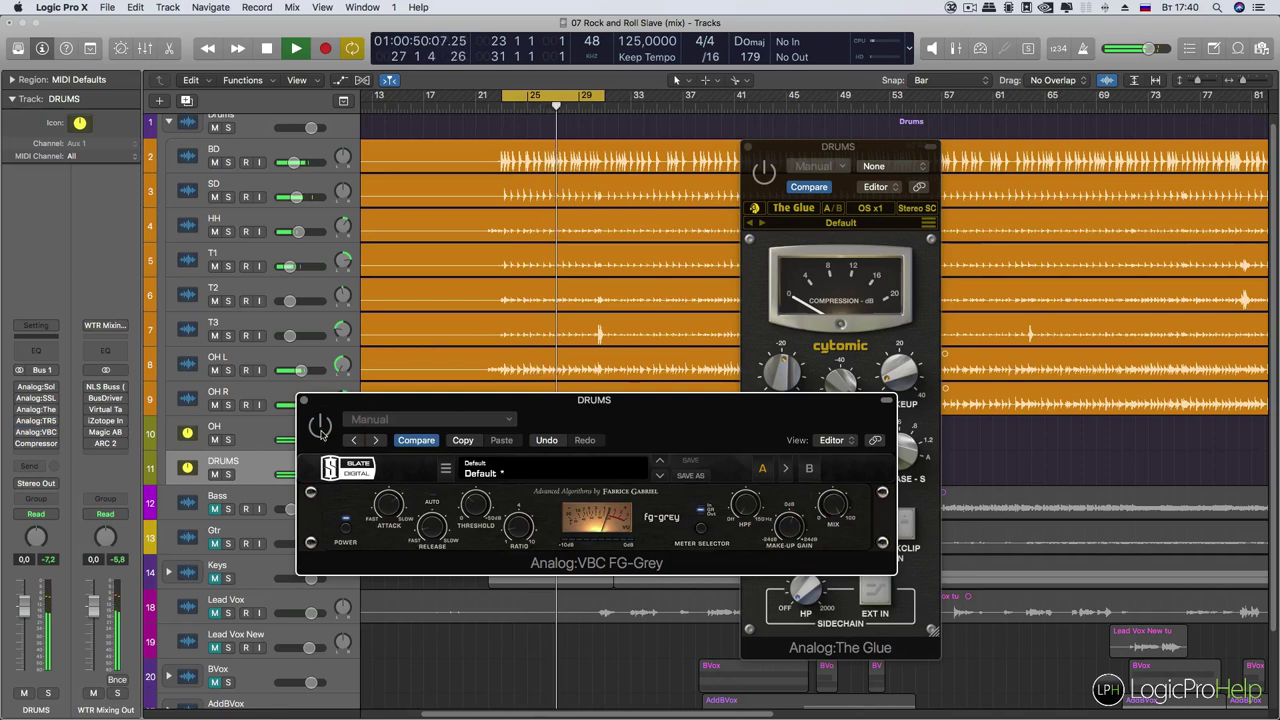
pyautogui.click(320, 430)
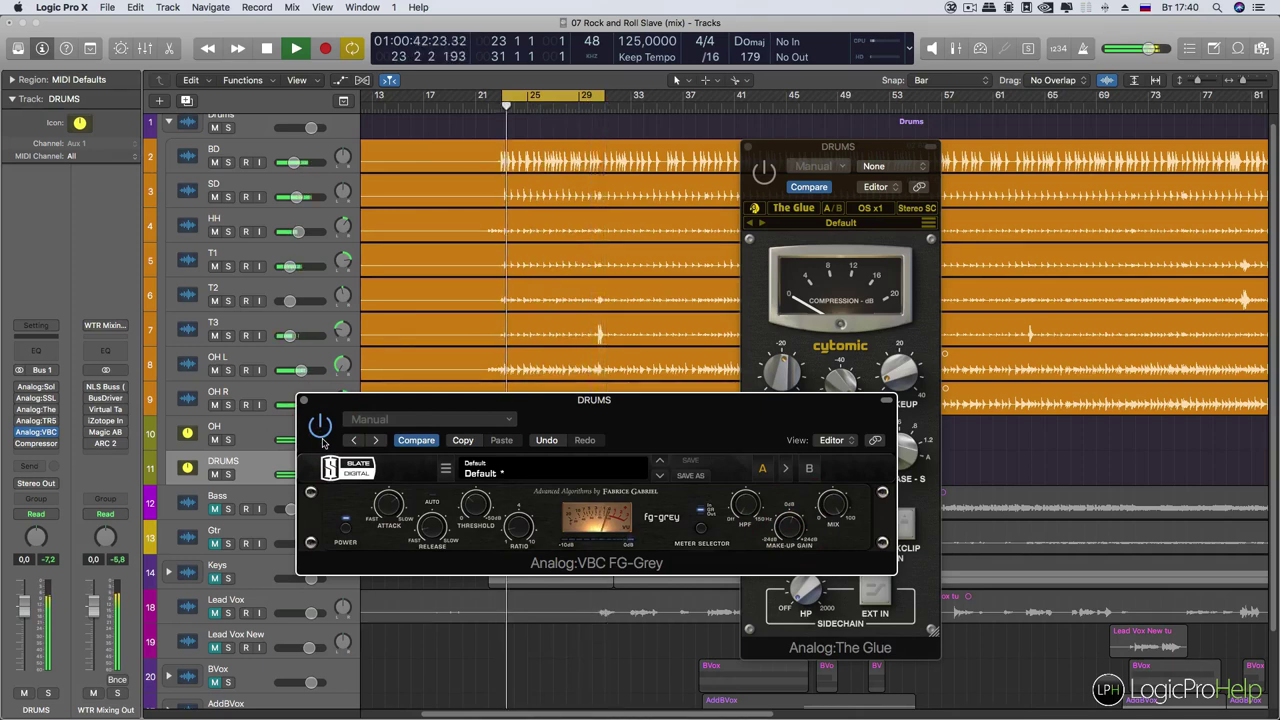
pyautogui.click(321, 436)
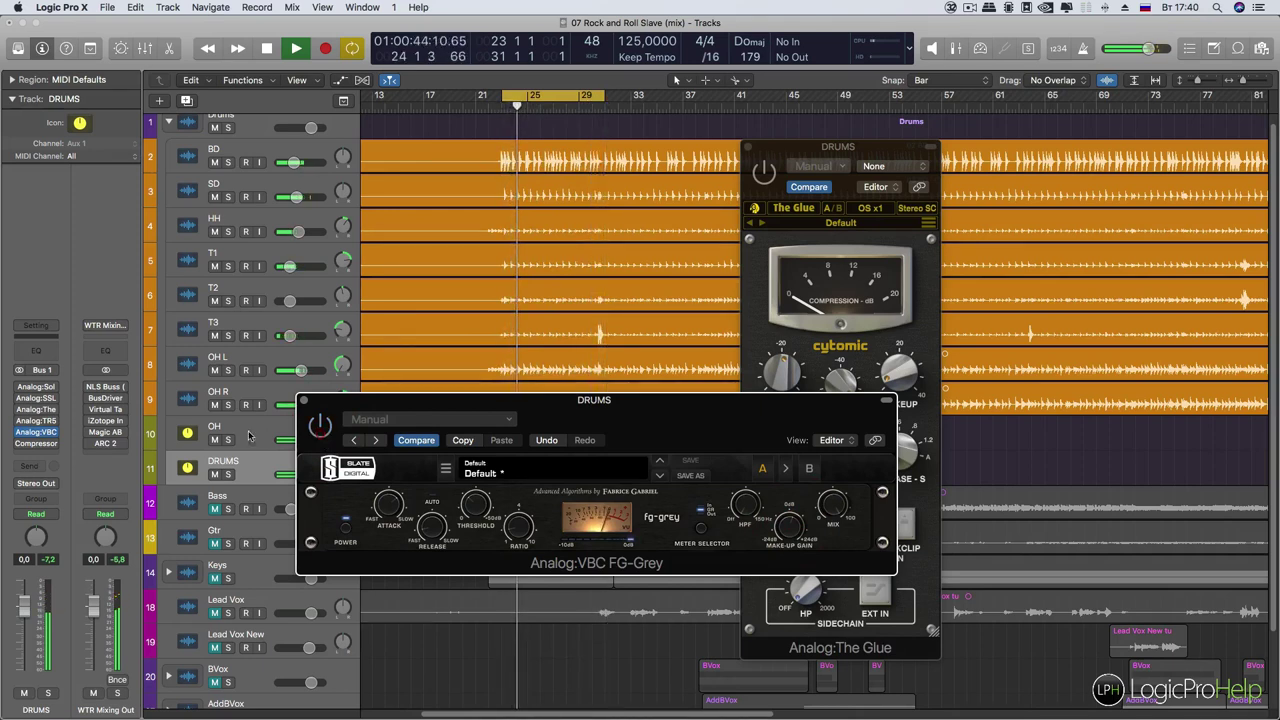
pyautogui.click(21, 422)
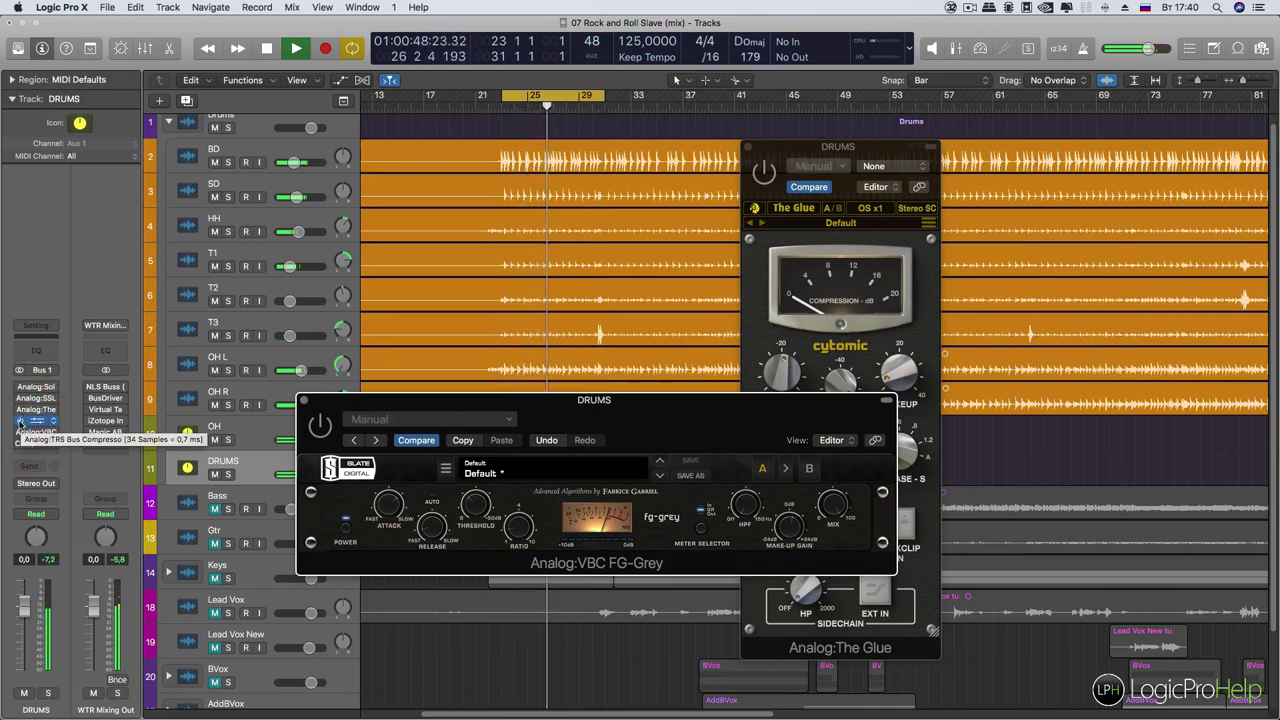
pyautogui.click(21, 422)
pyautogui.click(21, 432)
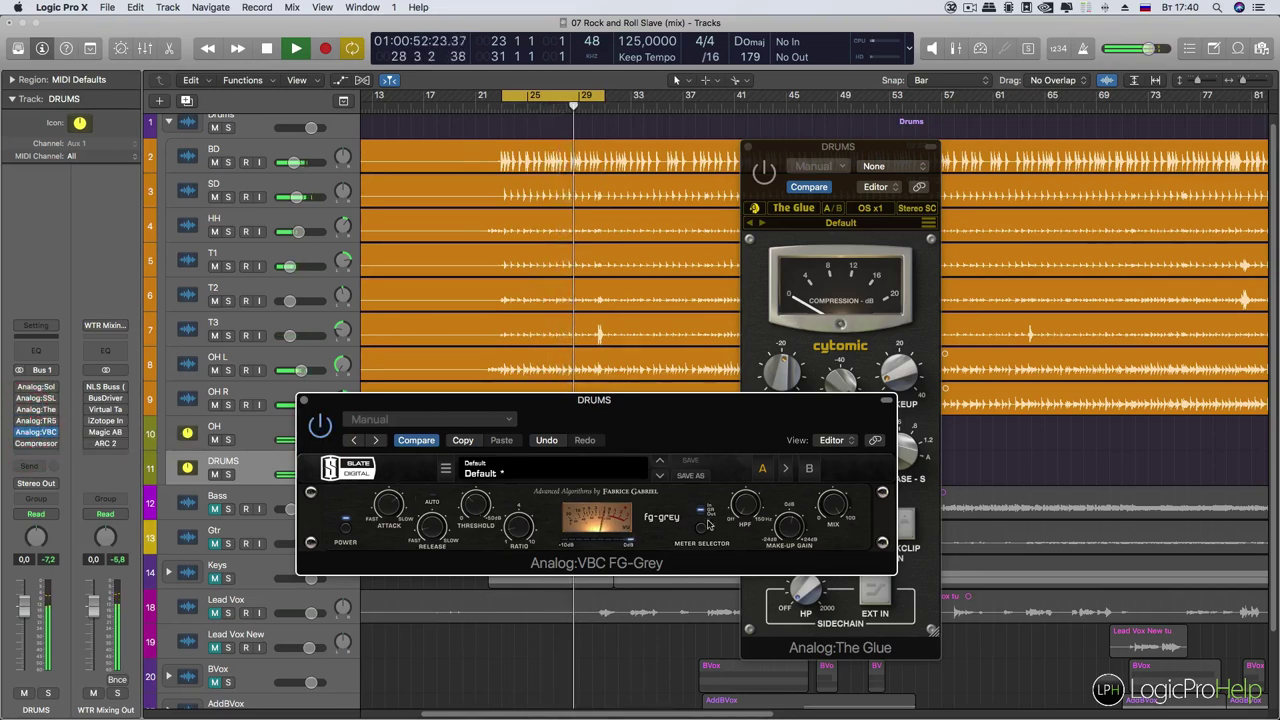
# Fine-tune the FG-Grey's make-up gain while the drums play, then stop playback
pyautogui.click(796, 533)
pyautogui.moveTo(796, 533); pyautogui.dragTo(790, 530)
pyautogui.press('space')
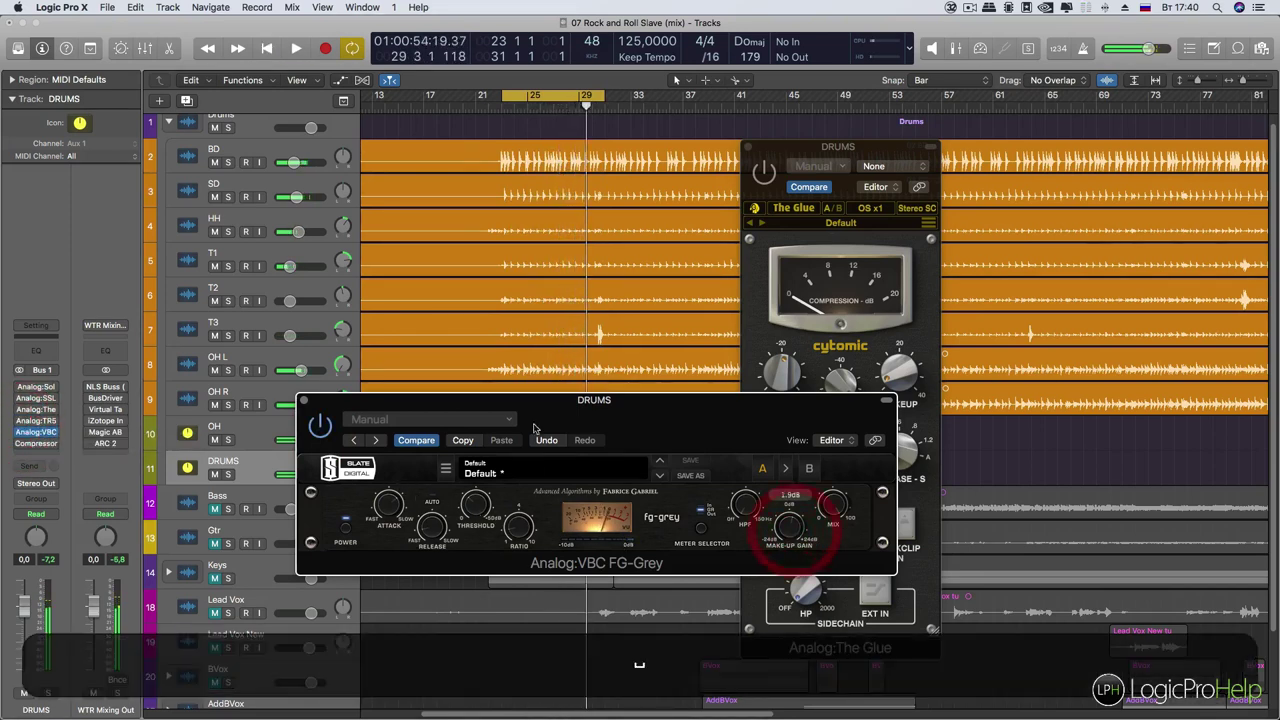
# Play the drums through the FG-Grey once more, close its window and open the TR5 Bus Compressor from the DRUMS inserts
pyautogui.moveTo(583, 412); pyautogui.dragTo(581, 364)
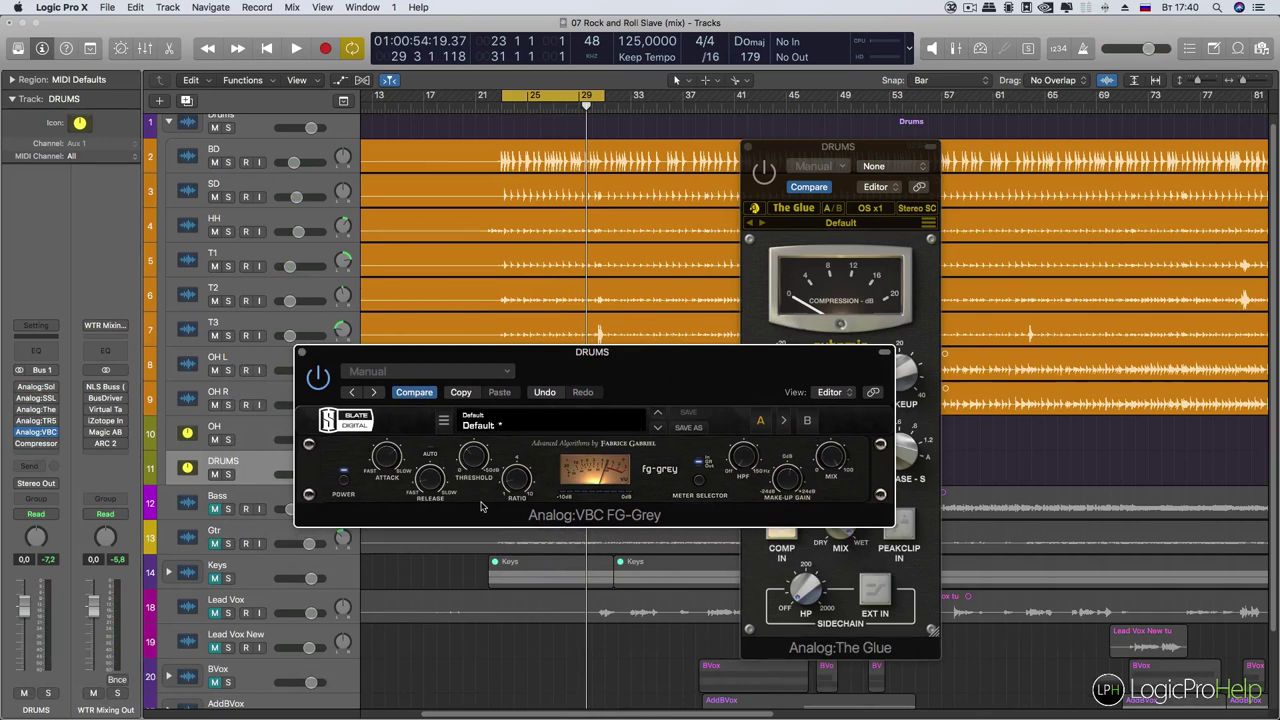
pyautogui.press('space')
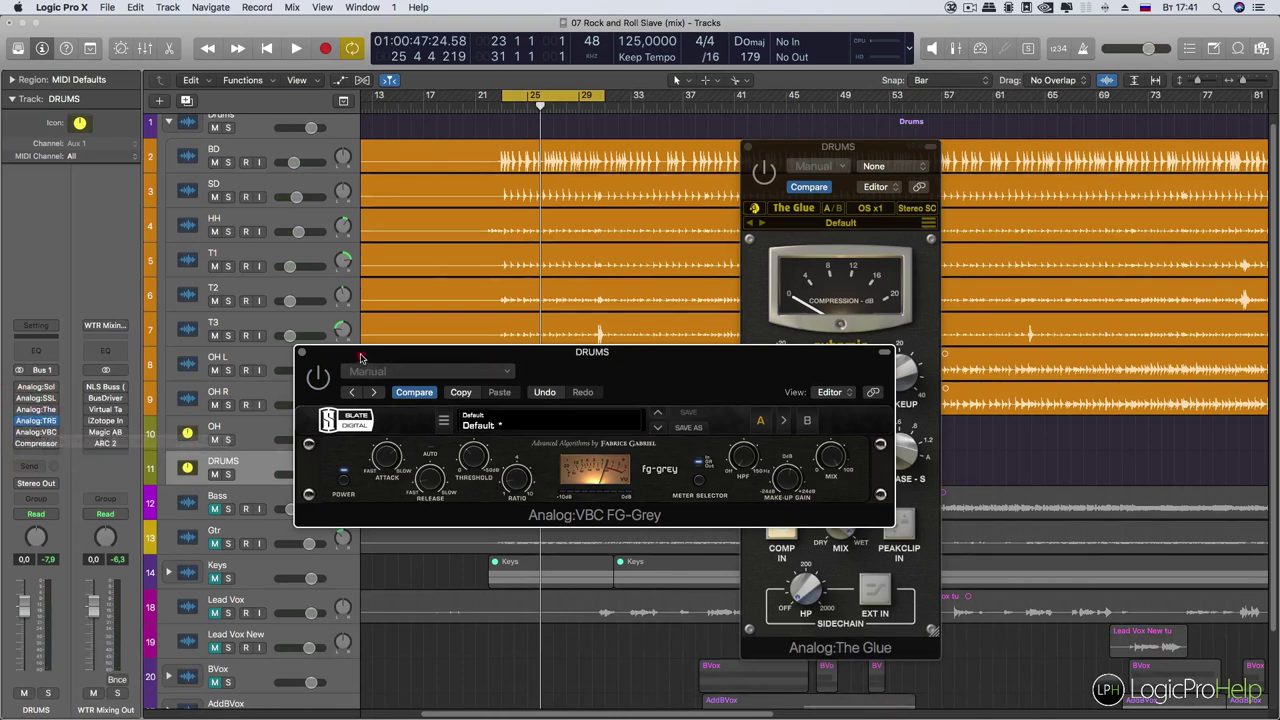
pyautogui.moveTo(368, 354); pyautogui.dragTo(389, 404)
pyautogui.click(322, 403)
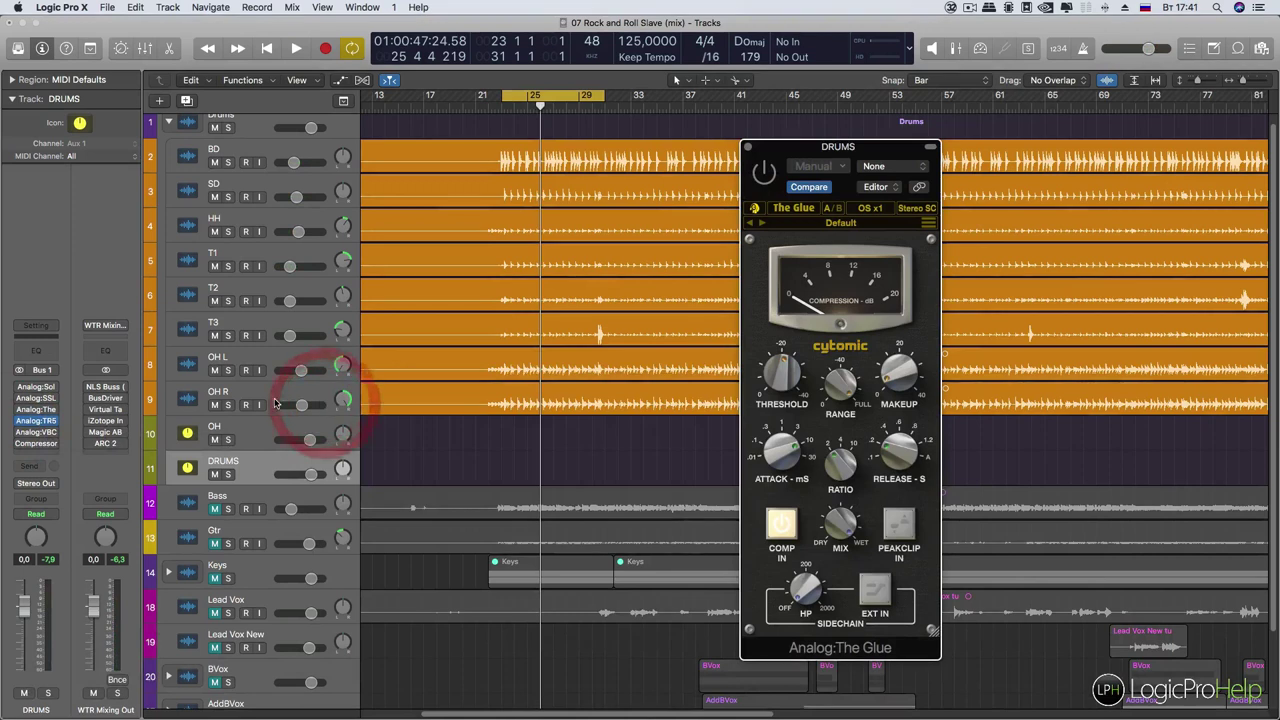
pyautogui.click(35, 421)
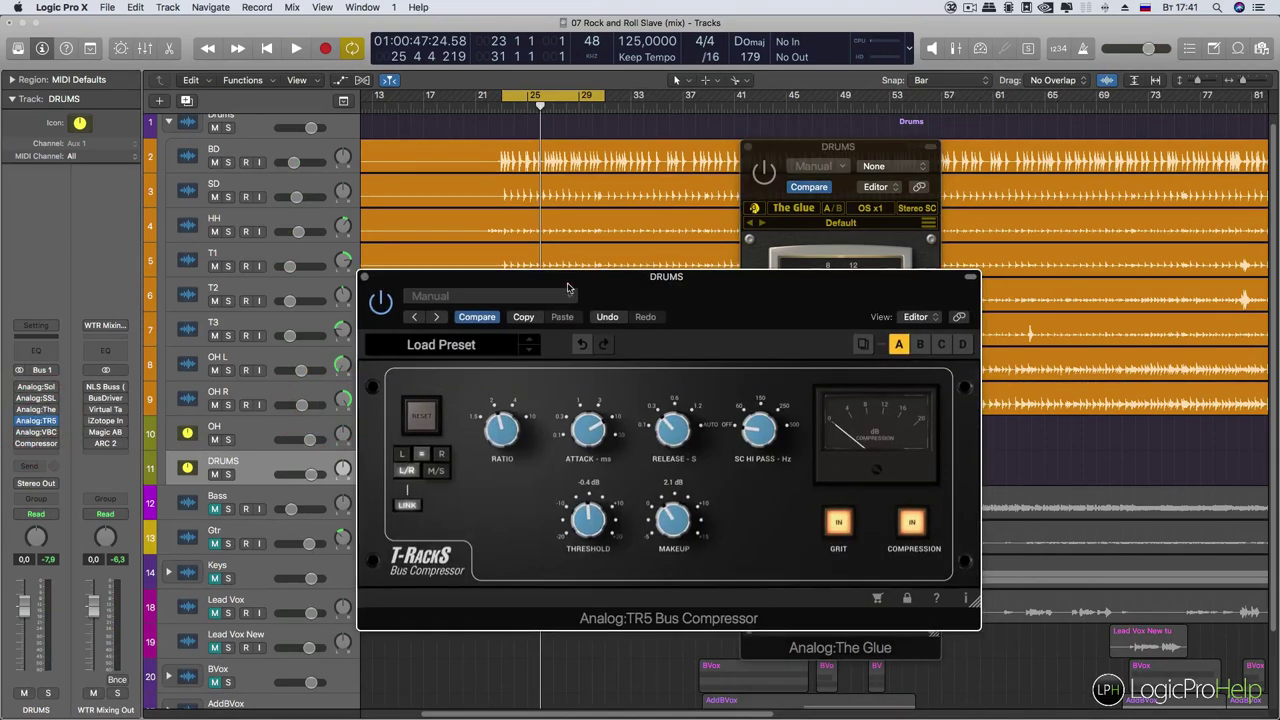
# Listen to the drums through the TR5 Bus Compressor, then switch to the FG-Grey and open its window to compare the two
pyautogui.press('space')
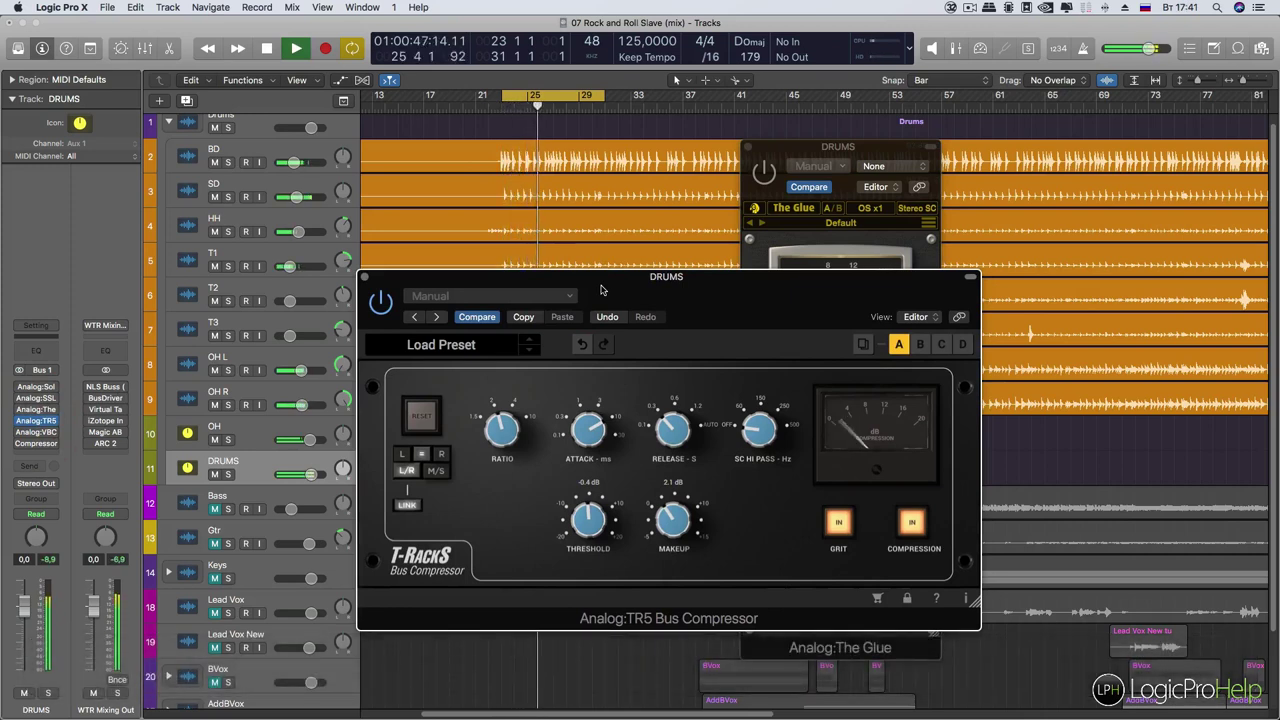
pyautogui.press('space')
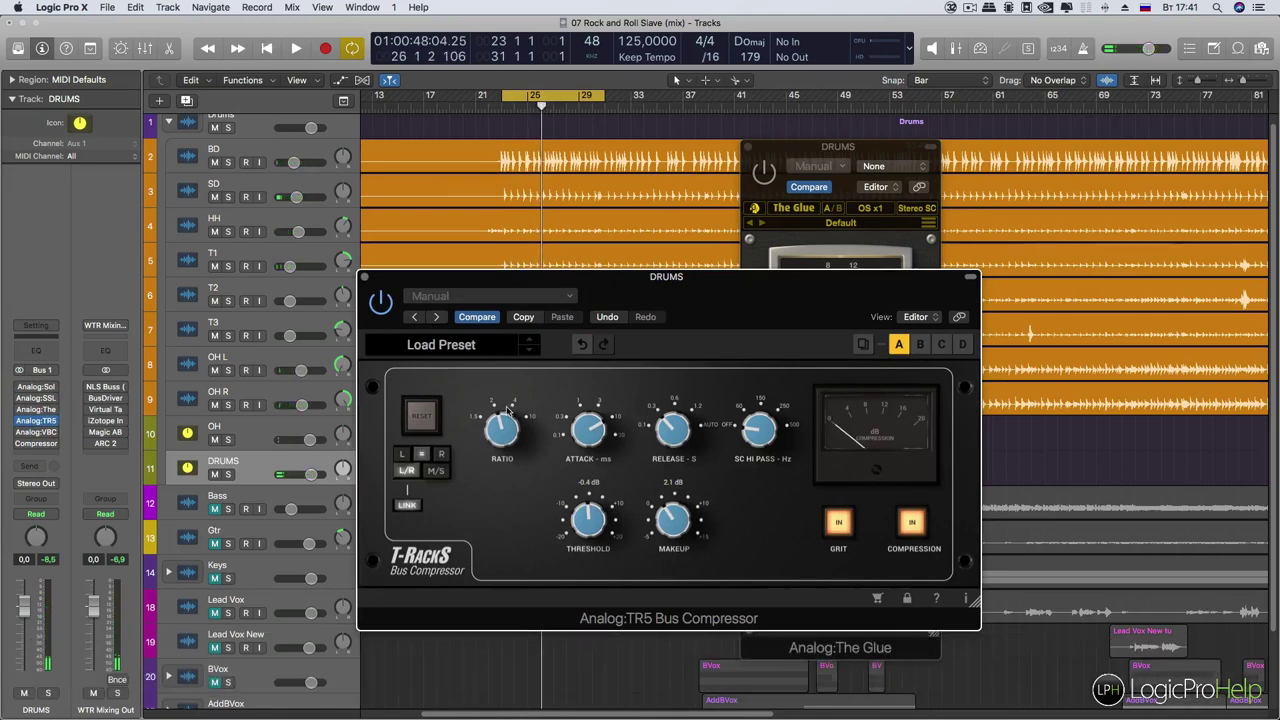
pyautogui.press('space')
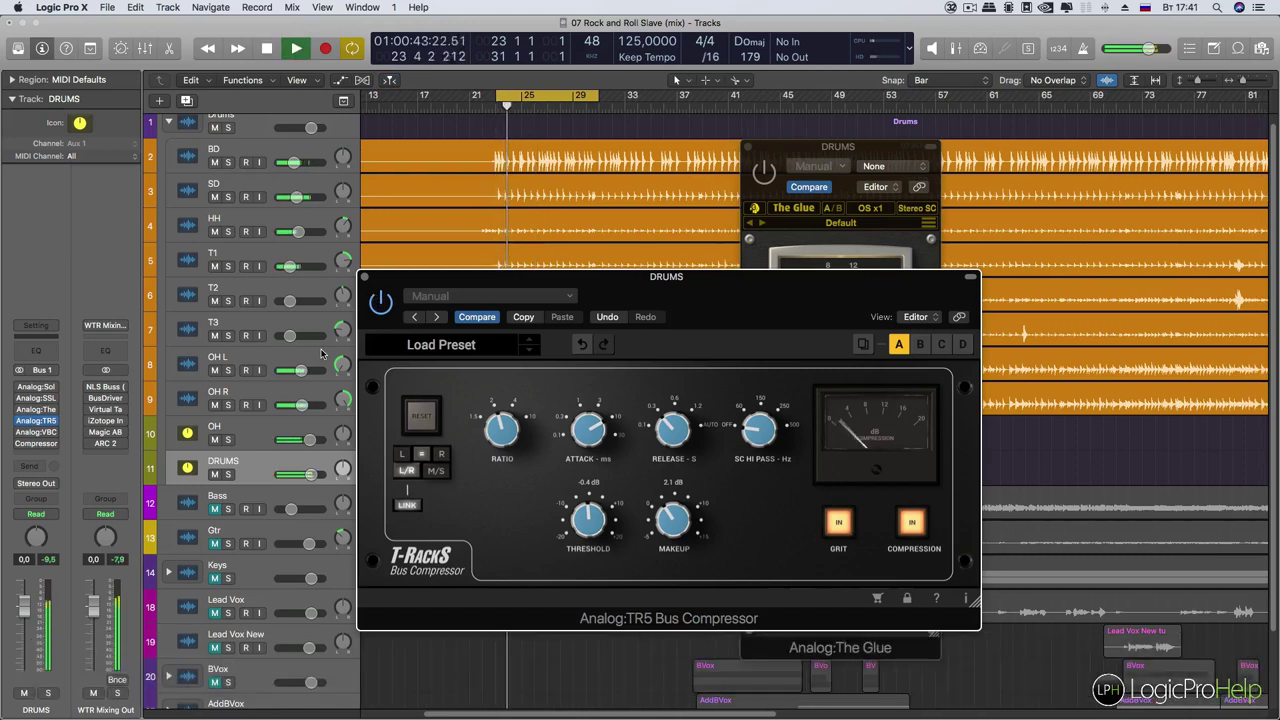
pyautogui.moveTo(21, 423)
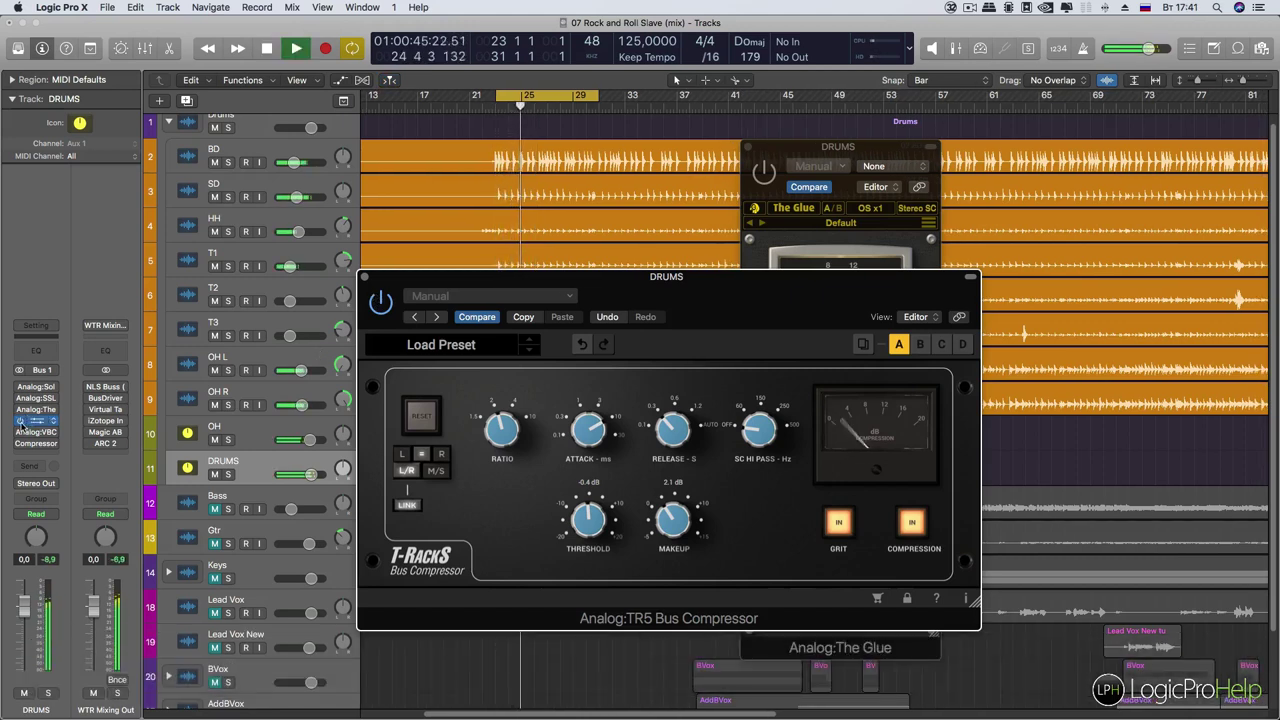
pyautogui.click(35, 432)
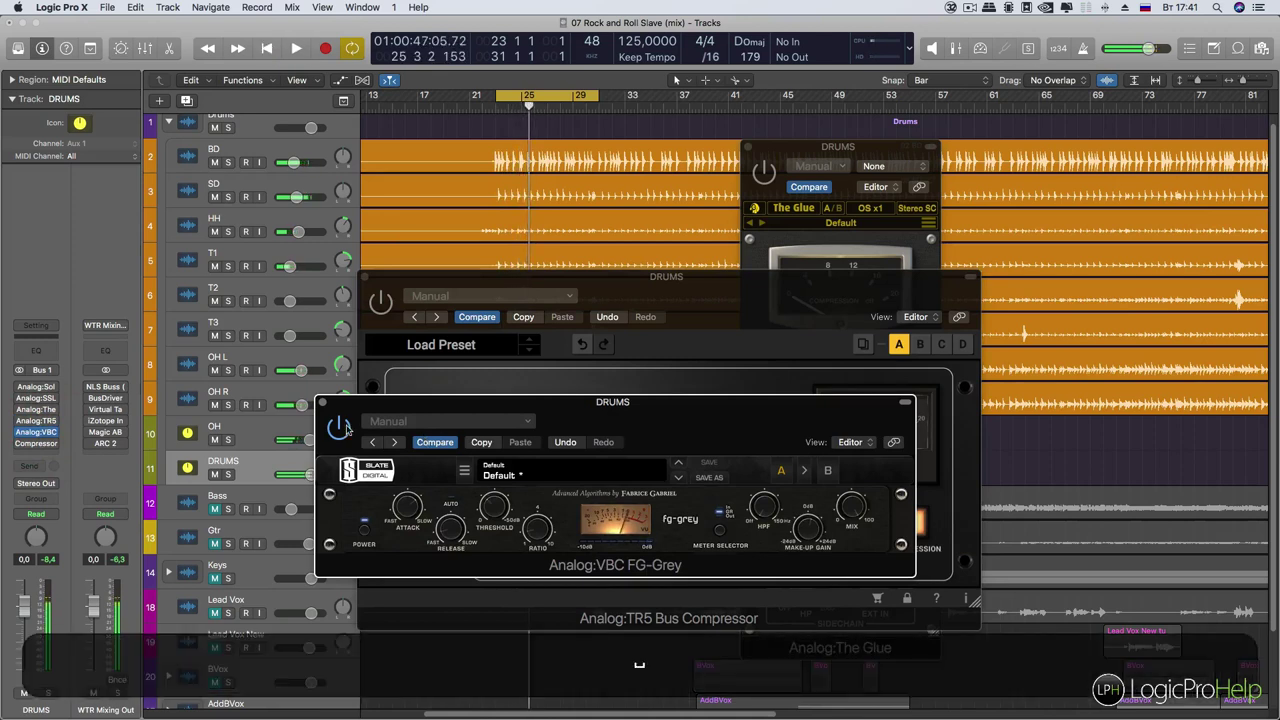
# Close the FG-Grey, TR5 Bus Compressor and The Glue windows, bypassing the FG-Grey and enabling the Compressor insert on DRUMS
pyautogui.click(322, 403)
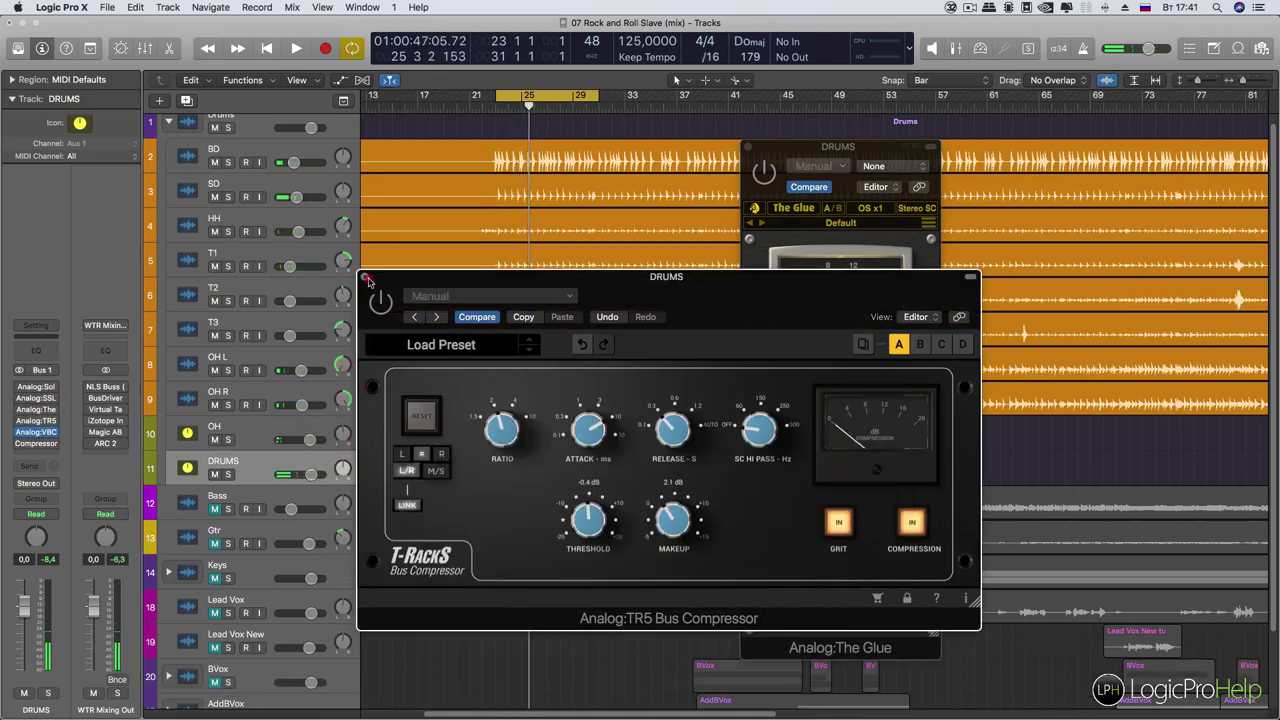
pyautogui.click(366, 278)
pyautogui.click(20, 431)
pyautogui.click(20, 443)
pyautogui.click(741, 149)
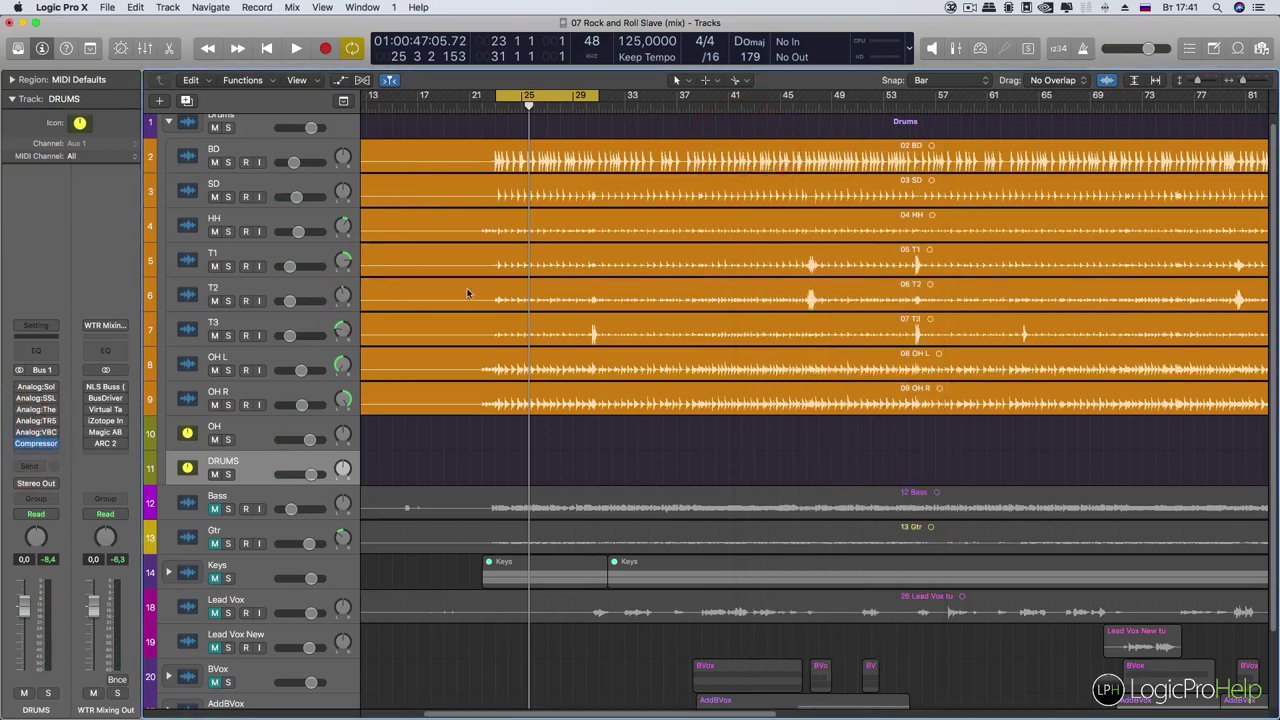
# Open the Compressor insert on DRUMS, reposition its window, and set its knee to 0 and attack to 10 ms
pyautogui.click(37, 444)
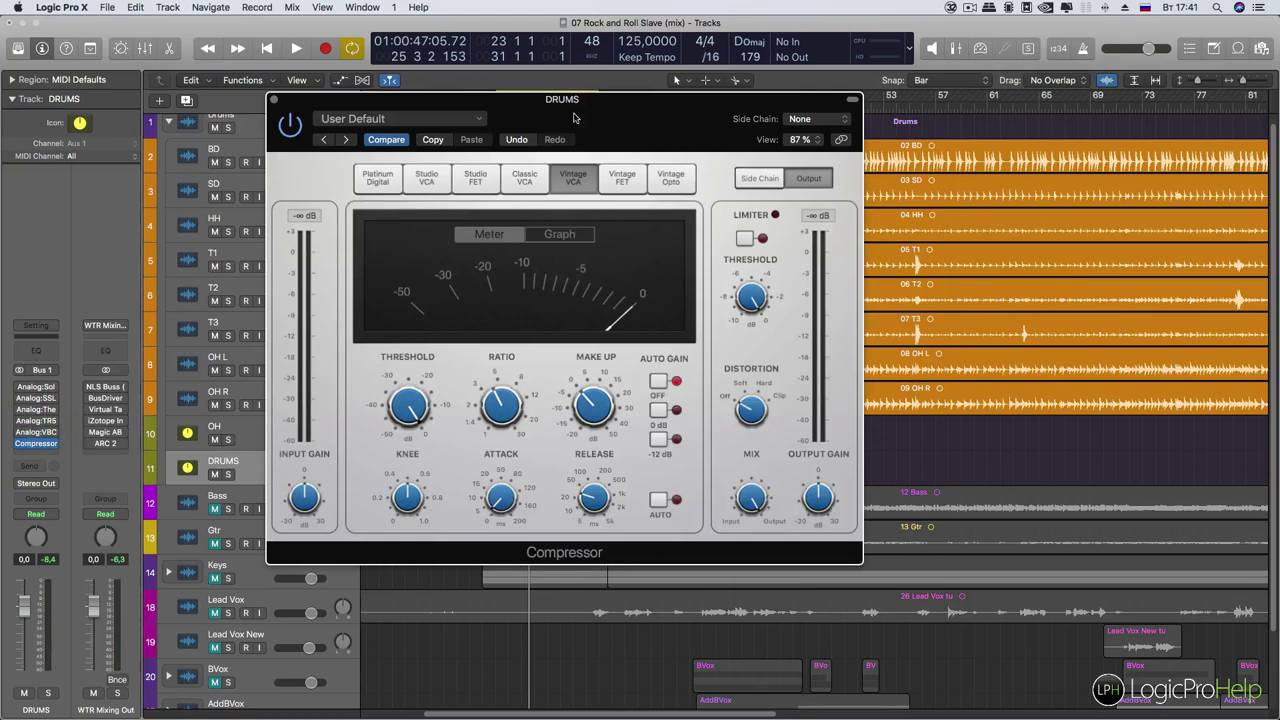
pyautogui.moveTo(574, 118); pyautogui.dragTo(671, 173)
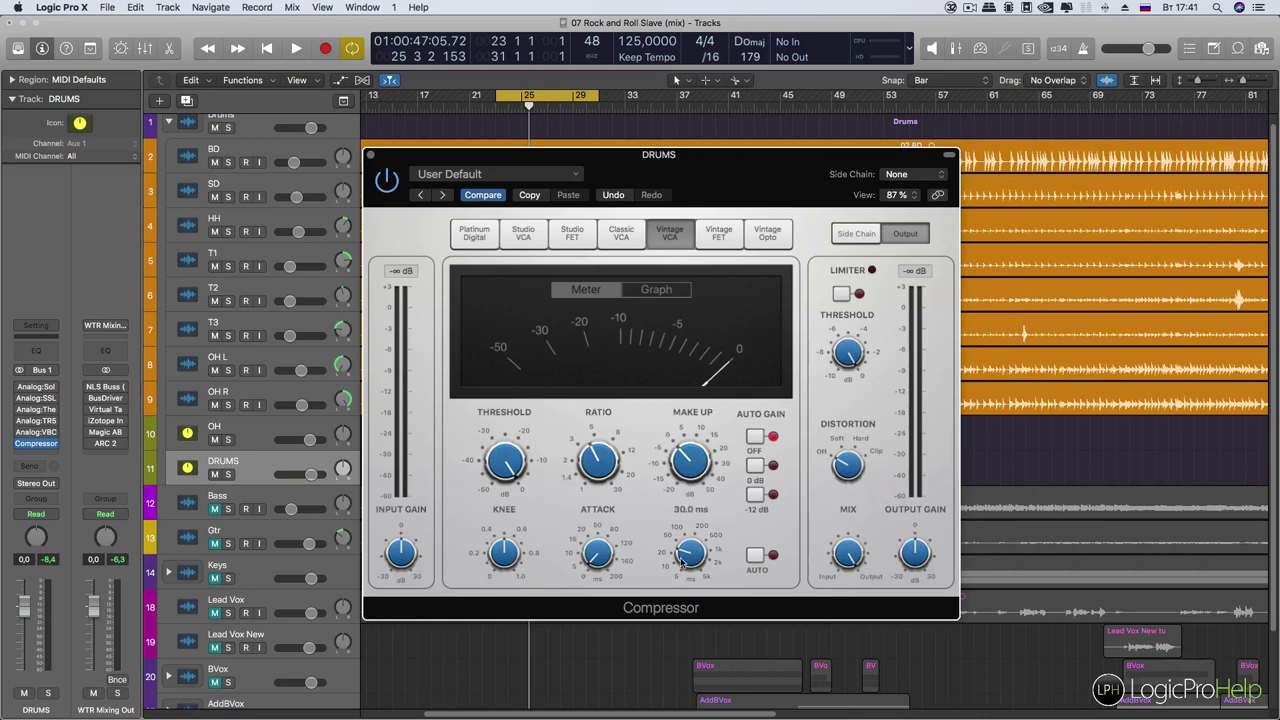
pyautogui.click(593, 548)
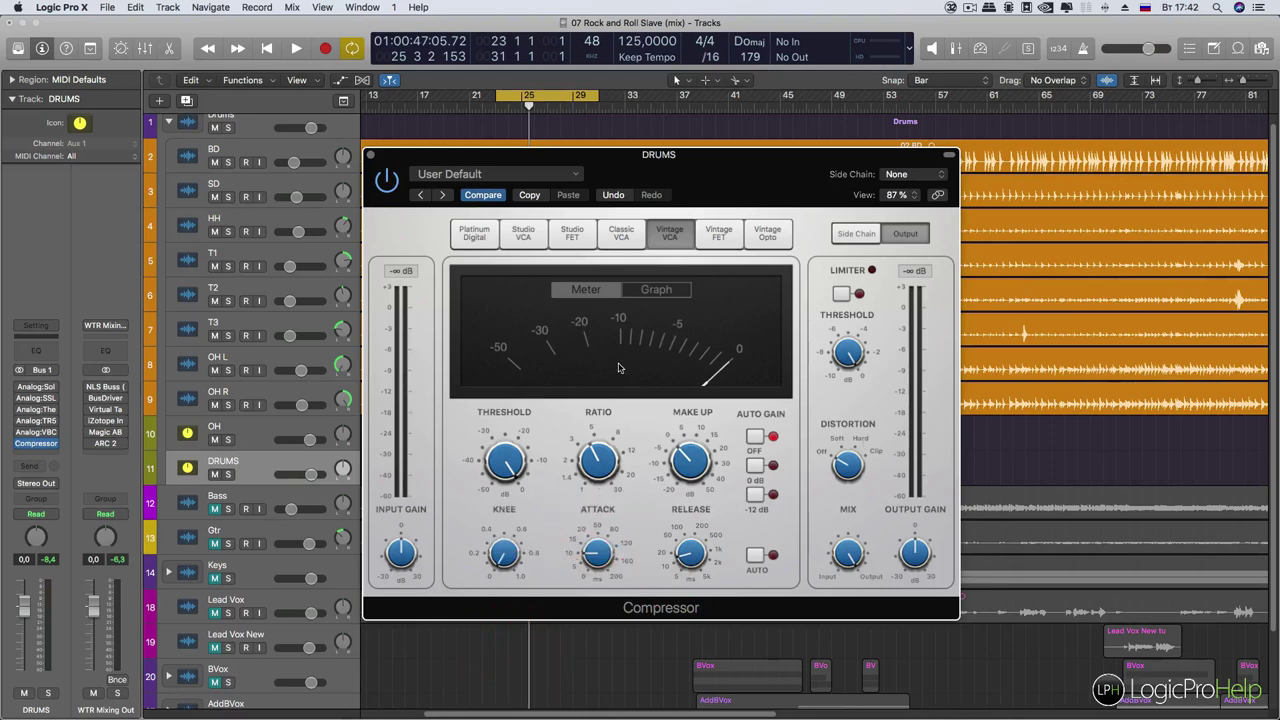
pyautogui.moveTo(688, 560)
# Preview the Compressor's Platinum Digital circuit, return to Vintage VCA and readjust the release time
pyautogui.click(474, 232)
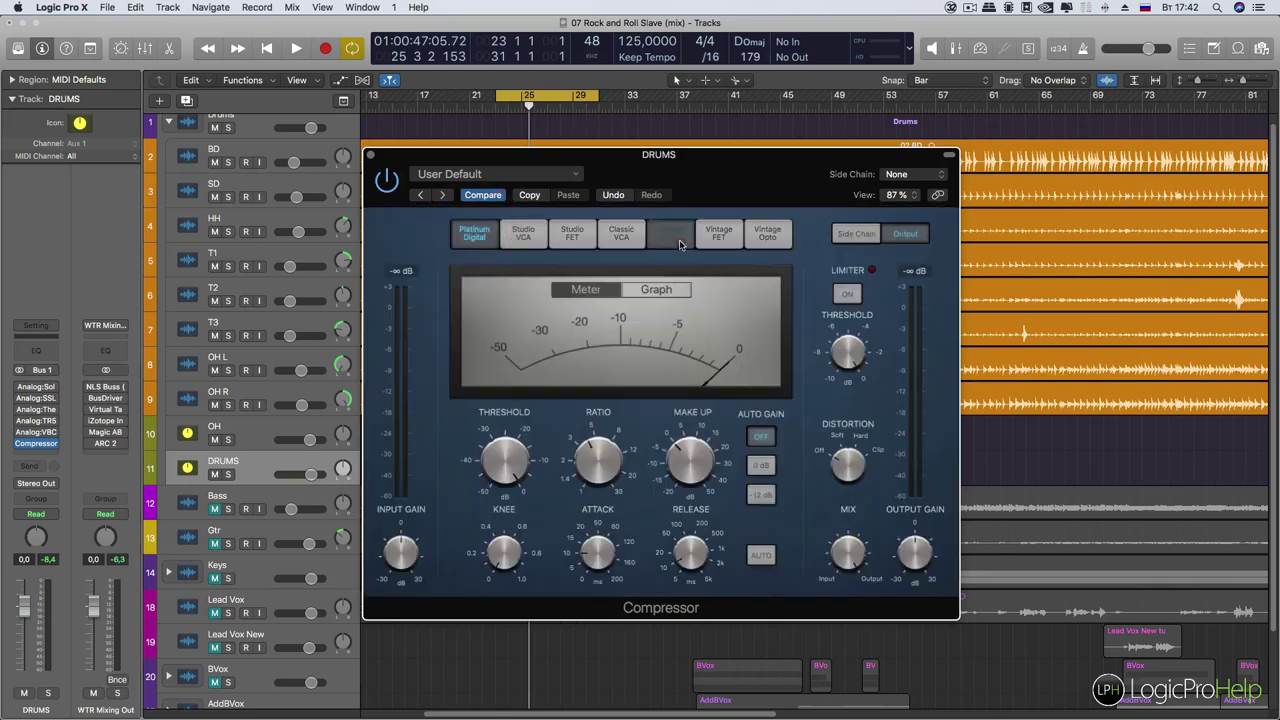
pyautogui.click(678, 243)
pyautogui.click(593, 551)
pyautogui.click(703, 553)
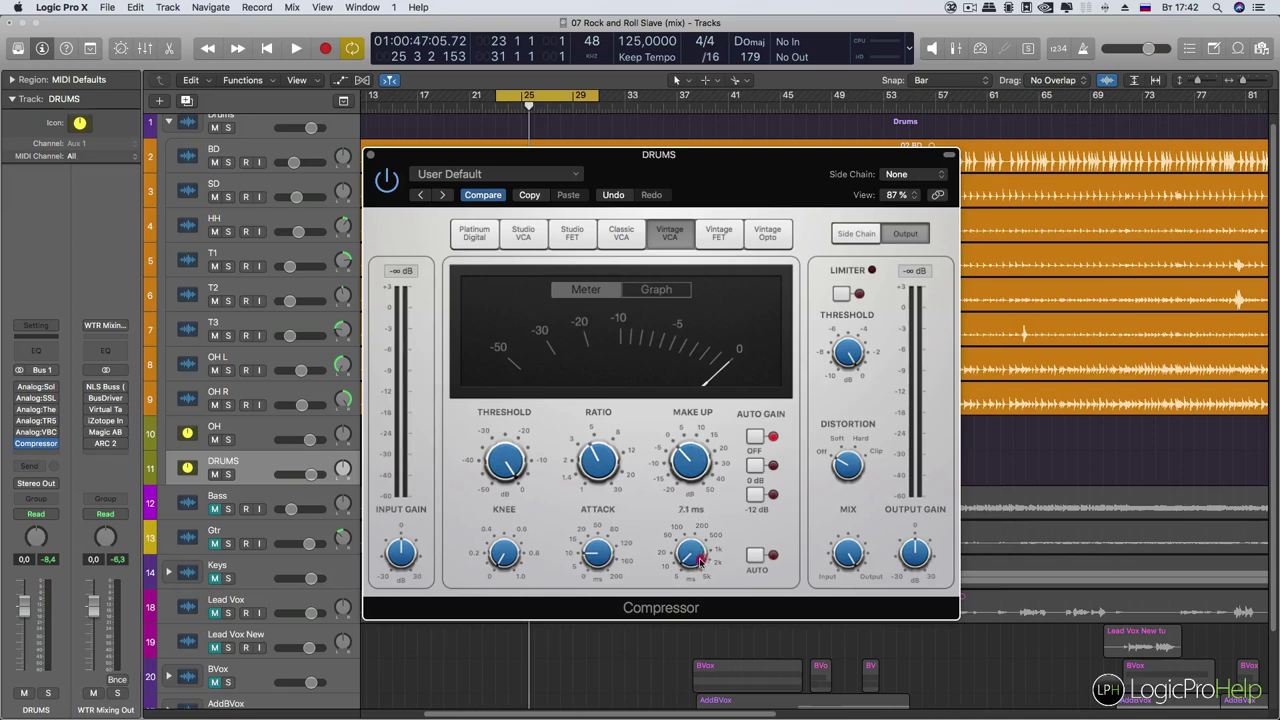
pyautogui.click(686, 555)
pyautogui.moveTo(691, 538); pyautogui.dragTo(693, 521)
# Try the Compressor's auto gain at 0 dB, then switch auto gain back off
pyautogui.click(755, 466)
pyautogui.click(755, 474)
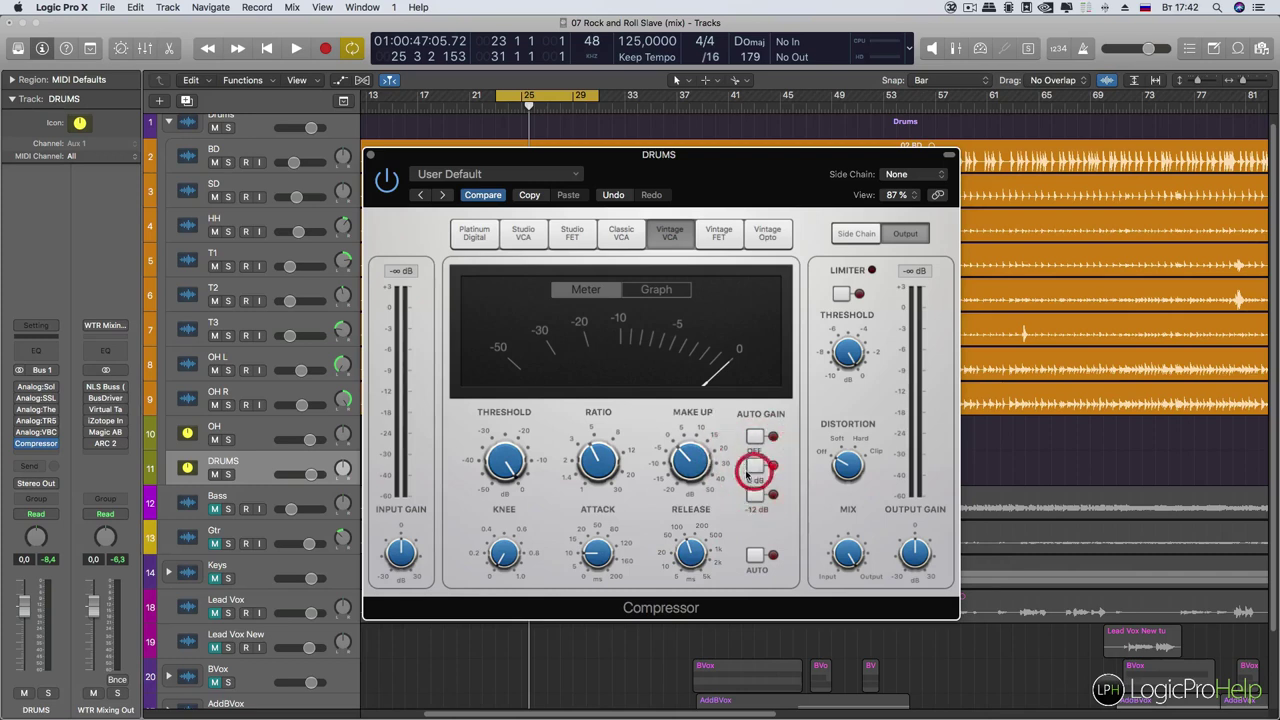
pyautogui.click(755, 437)
# Play the drums and set the Compressor's ratio to 2.1:1 and threshold to about -24 dB
pyautogui.press('space')
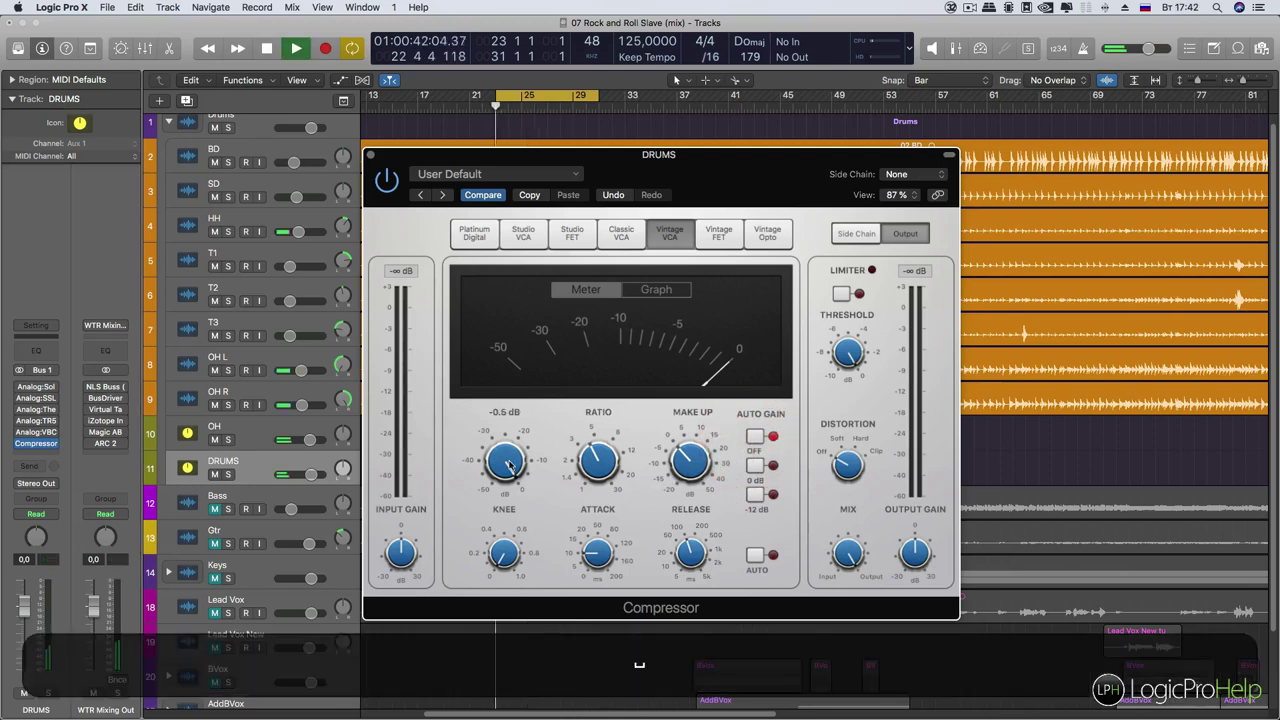
pyautogui.moveTo(507, 465); pyautogui.dragTo(510, 535)
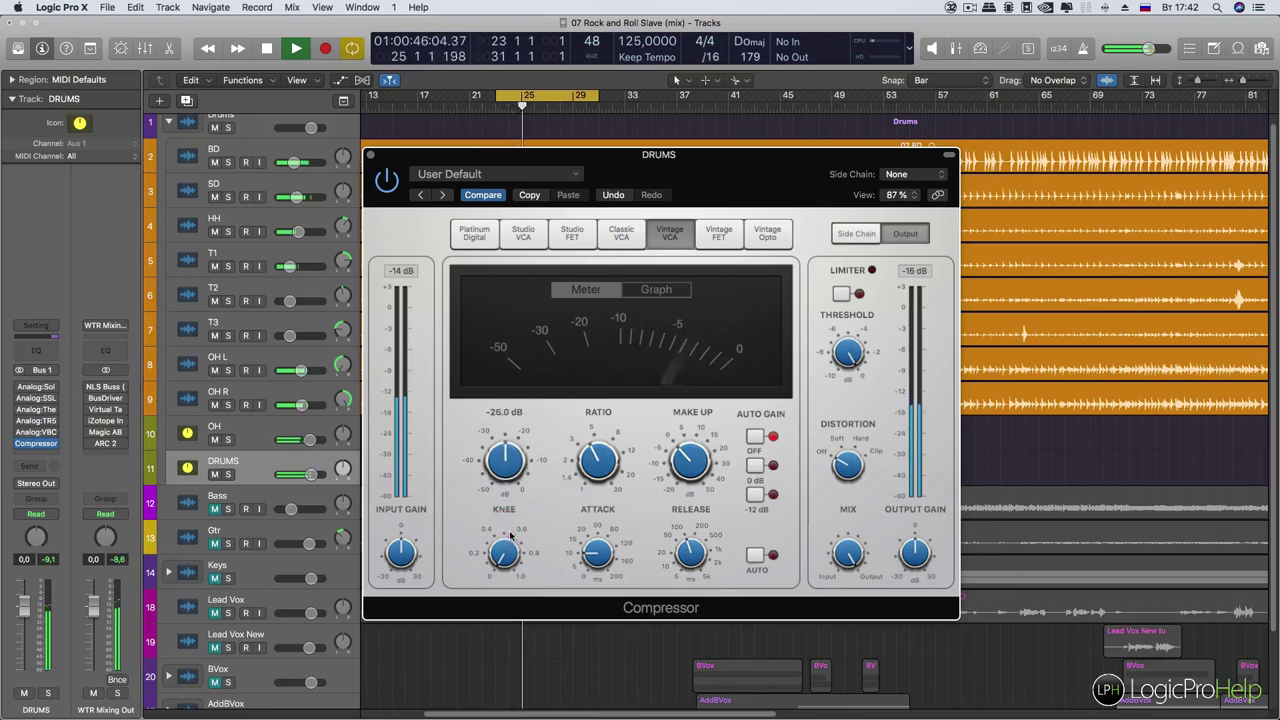
pyautogui.click(605, 470)
pyautogui.moveTo(605, 473); pyautogui.dragTo(600, 491)
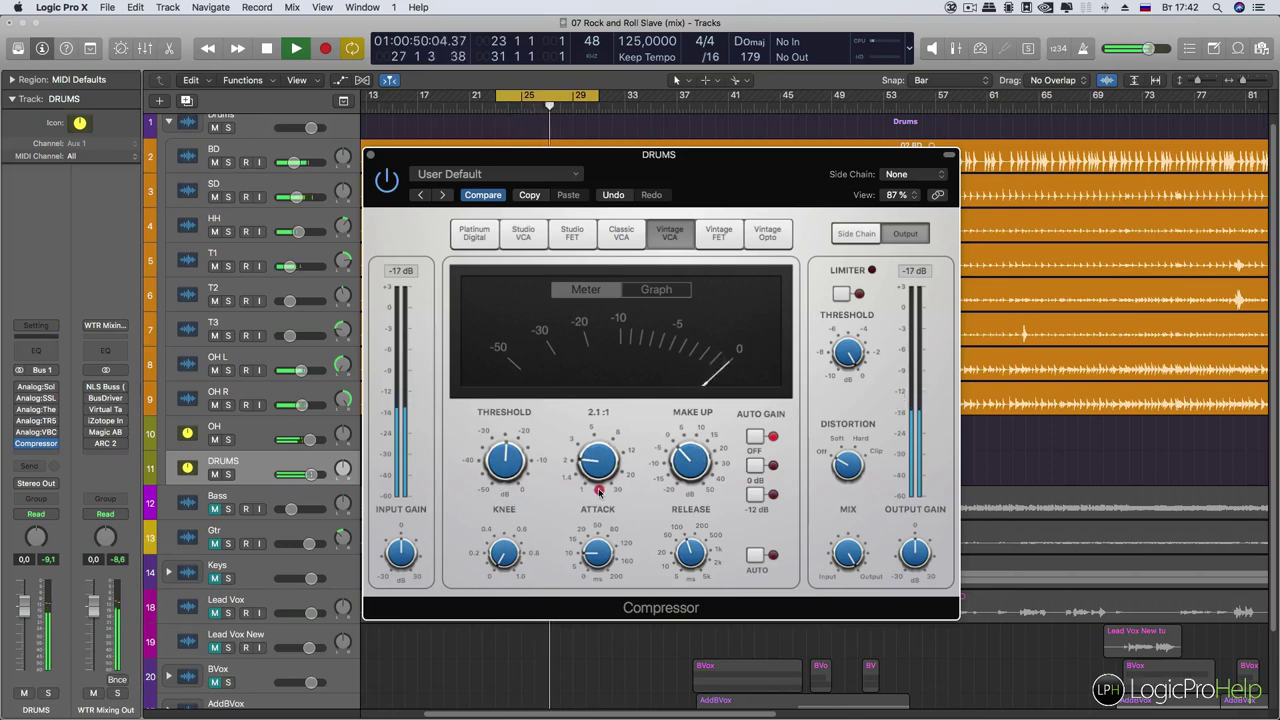
pyautogui.click(510, 452)
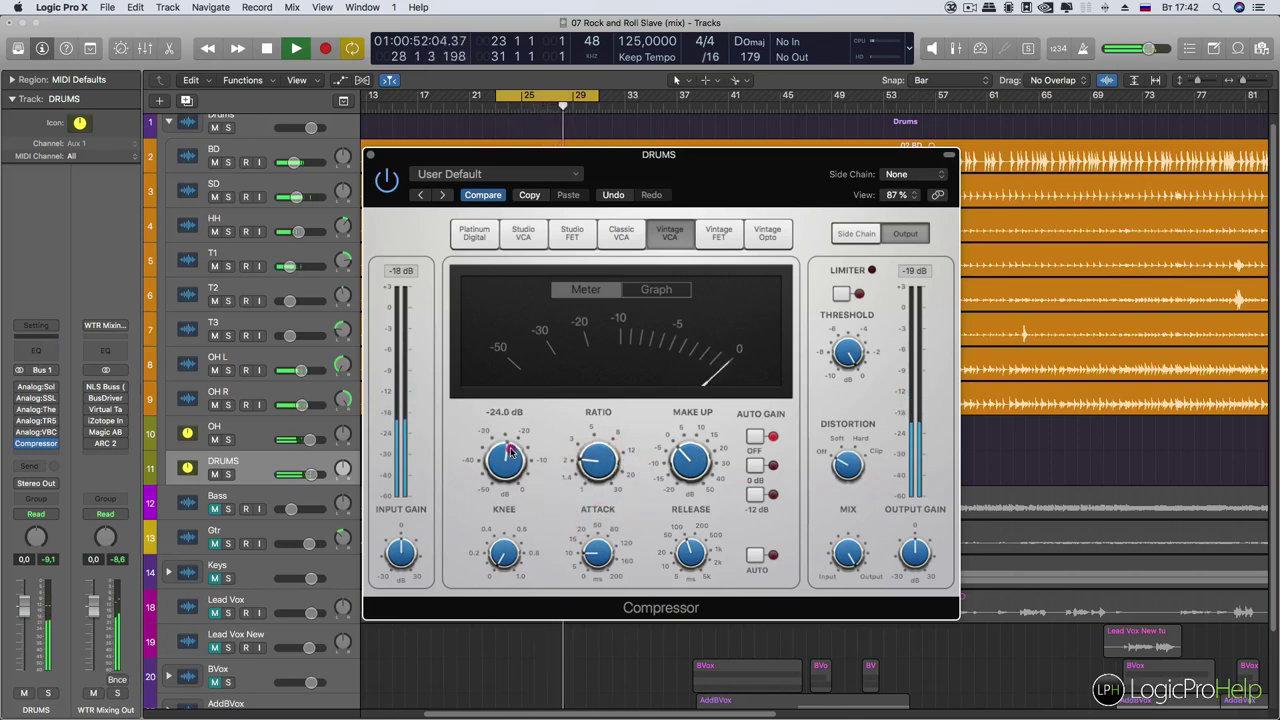
# Show the Compressor's side-chain settings, compare Max and Sum detection, and leave detection on Sum with playback stopped
pyautogui.click(856, 233)
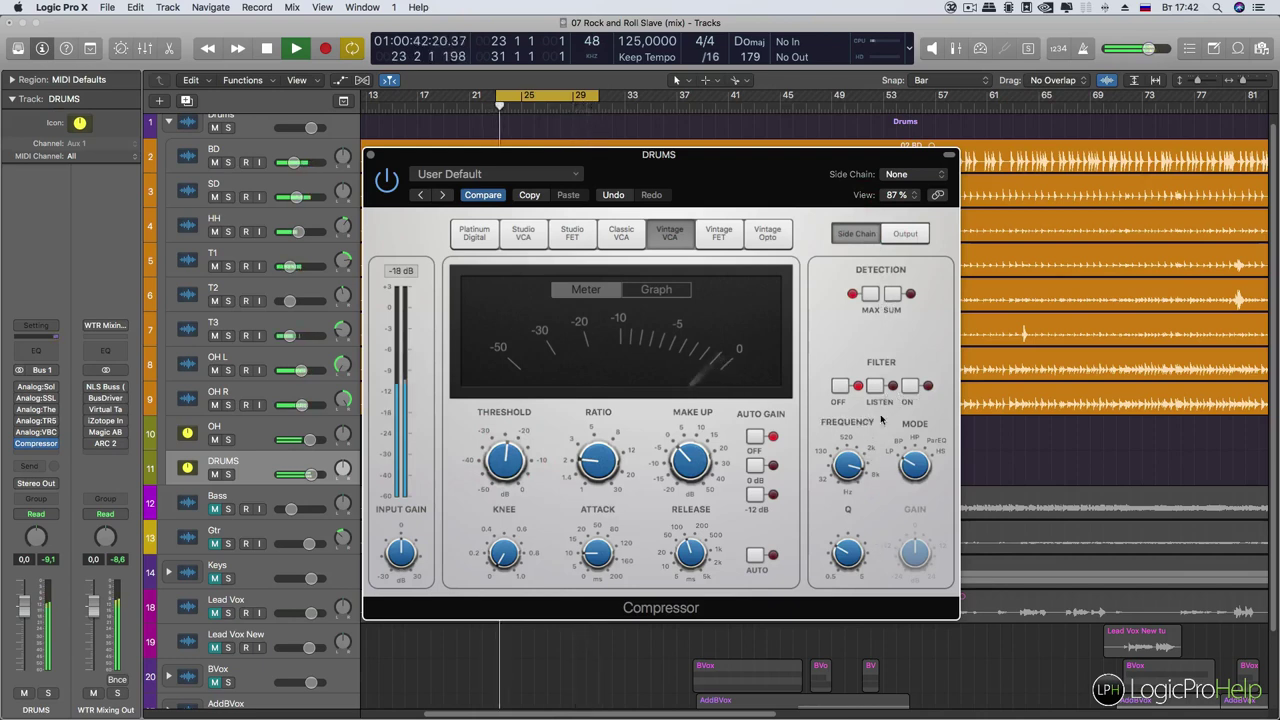
pyautogui.click(888, 299)
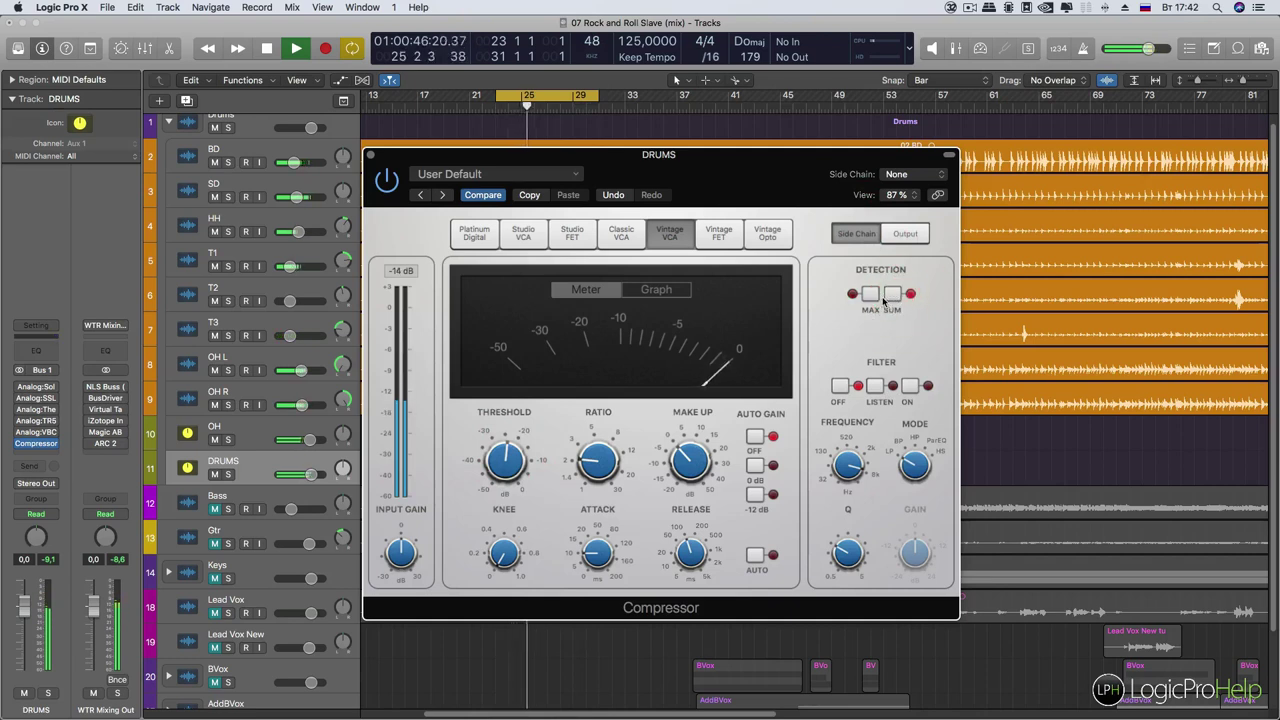
pyautogui.press('space')
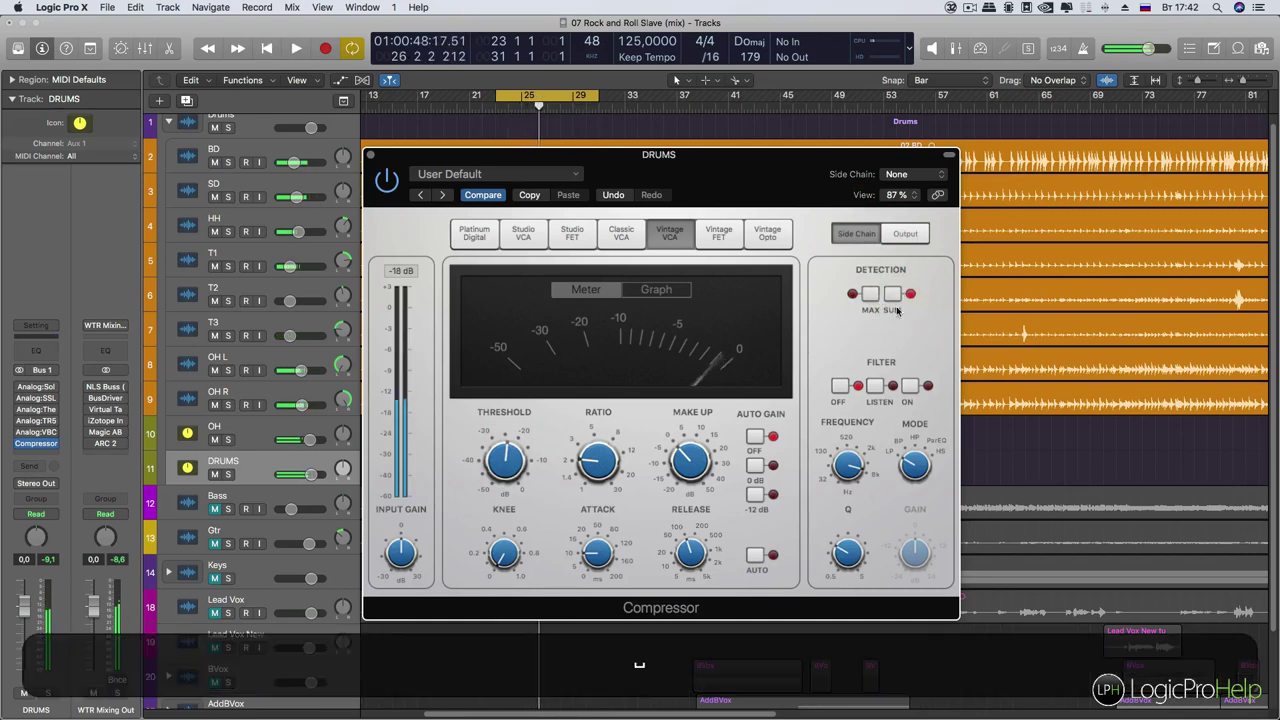
pyautogui.click(894, 295)
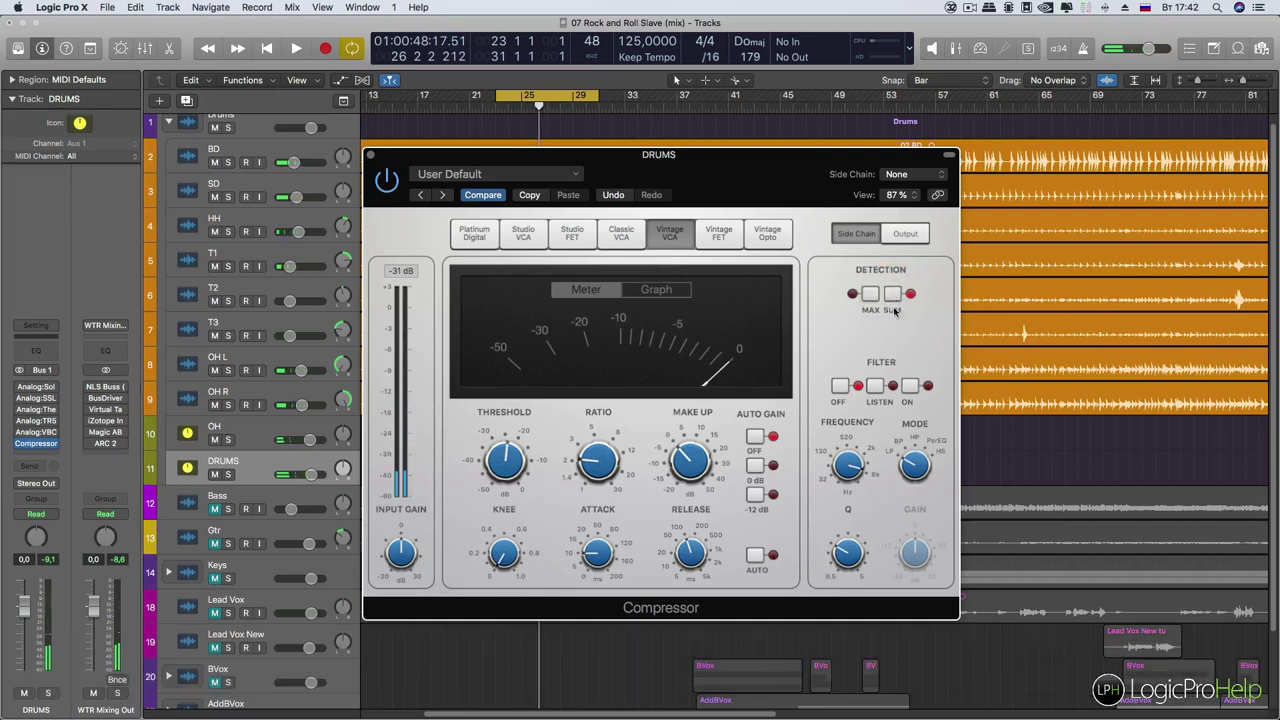
pyautogui.click(894, 295)
pyautogui.click(870, 294)
pyautogui.click(893, 294)
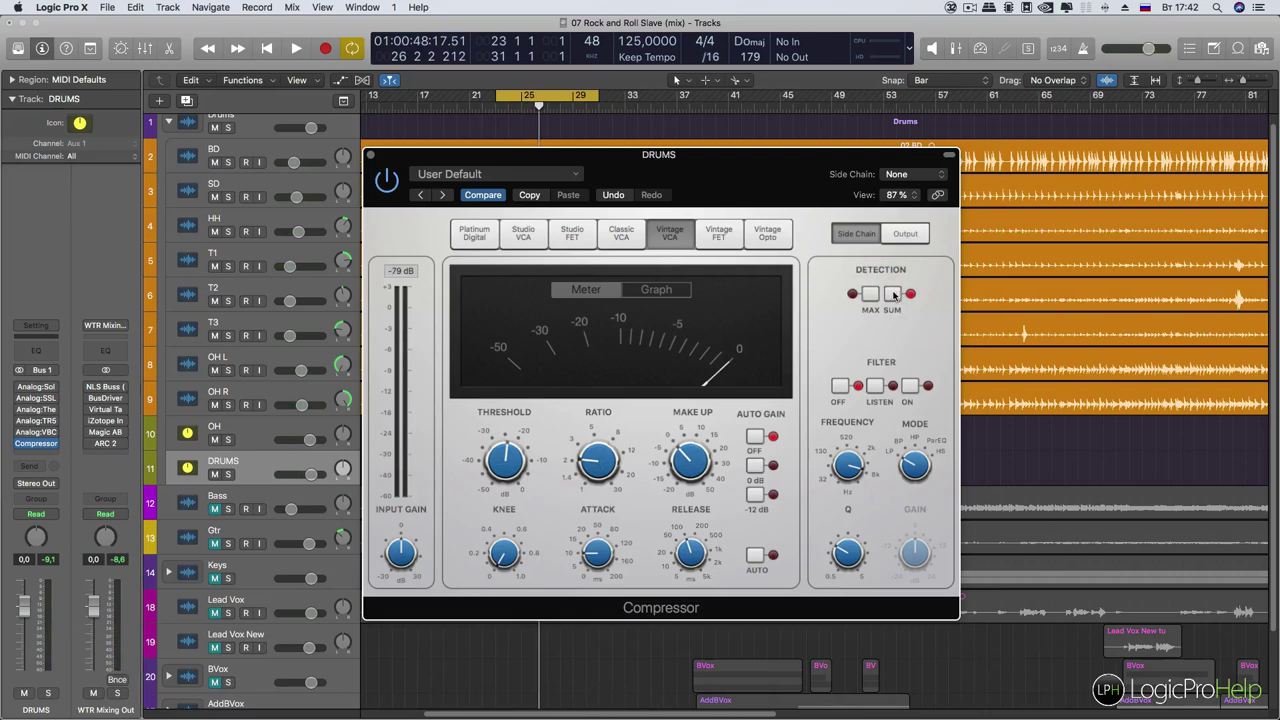
# Fine-tune the Compressor's threshold by ear while the drums play
pyautogui.press('space')
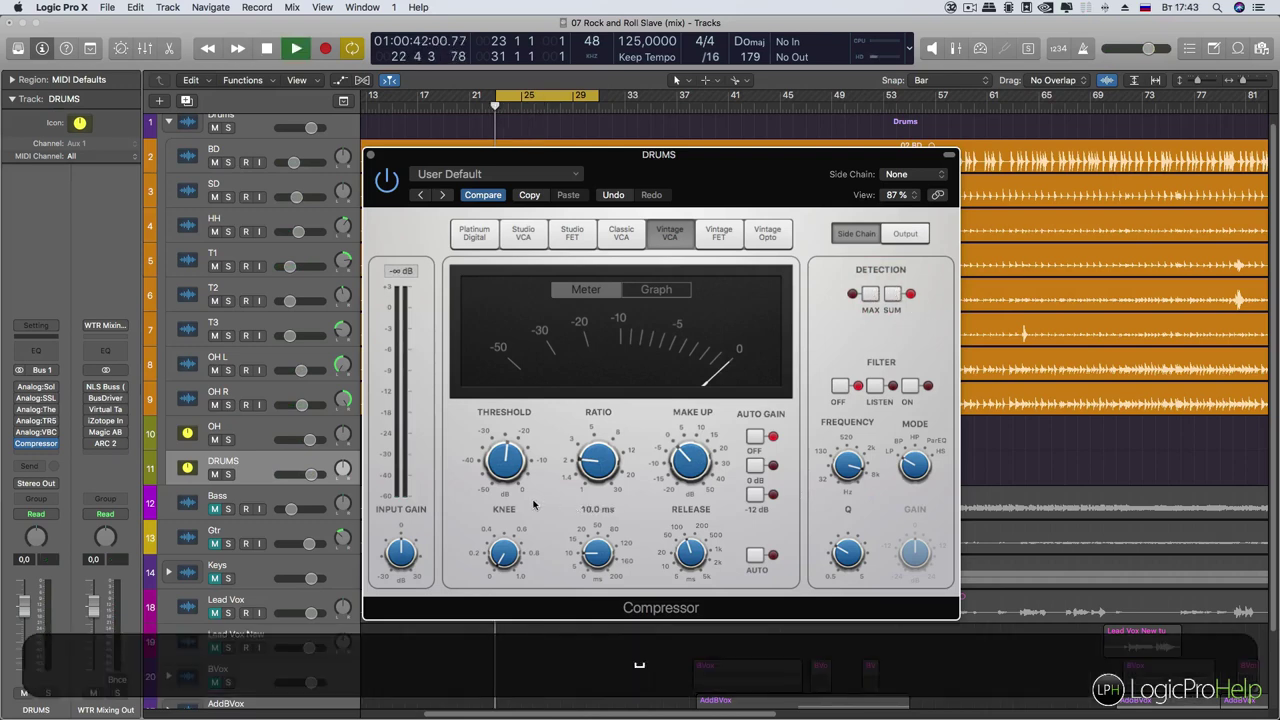
pyautogui.click(508, 462)
pyautogui.moveTo(511, 465); pyautogui.dragTo(509, 467)
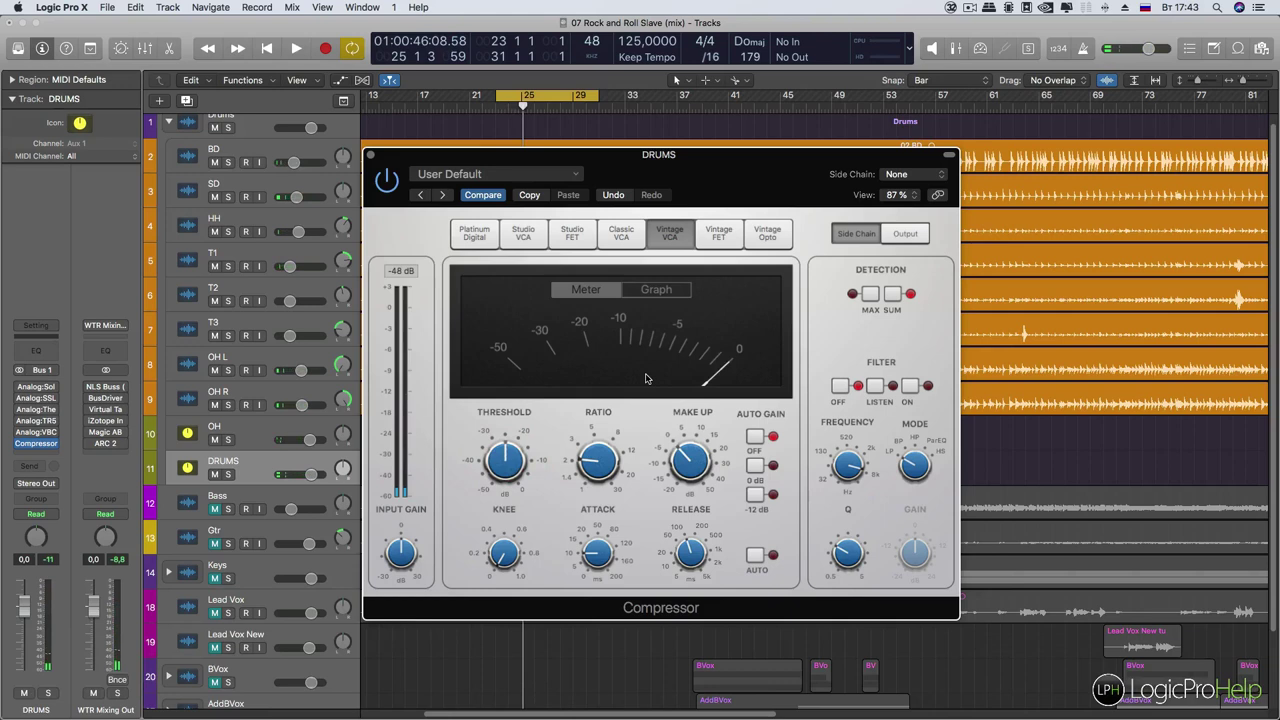
# Set the Compressor's make-up gain to 2.0 dB during drum playback
pyautogui.press('space')
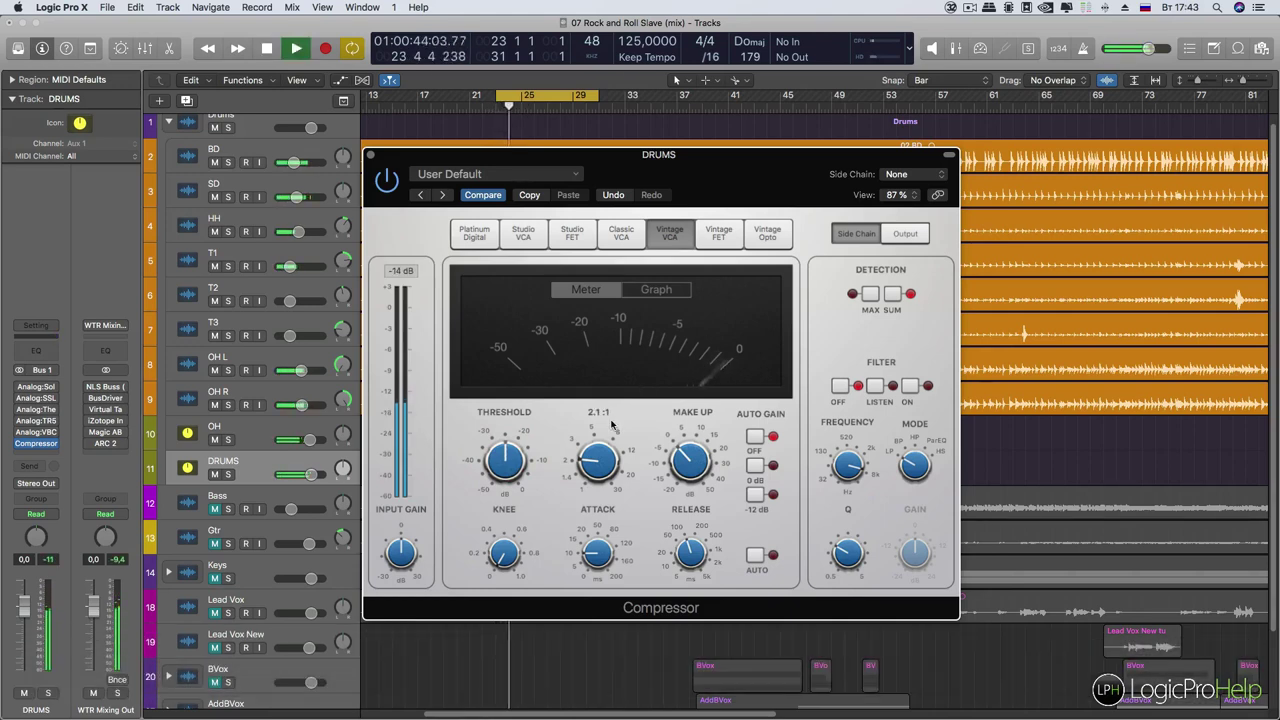
pyautogui.moveTo(698, 474)
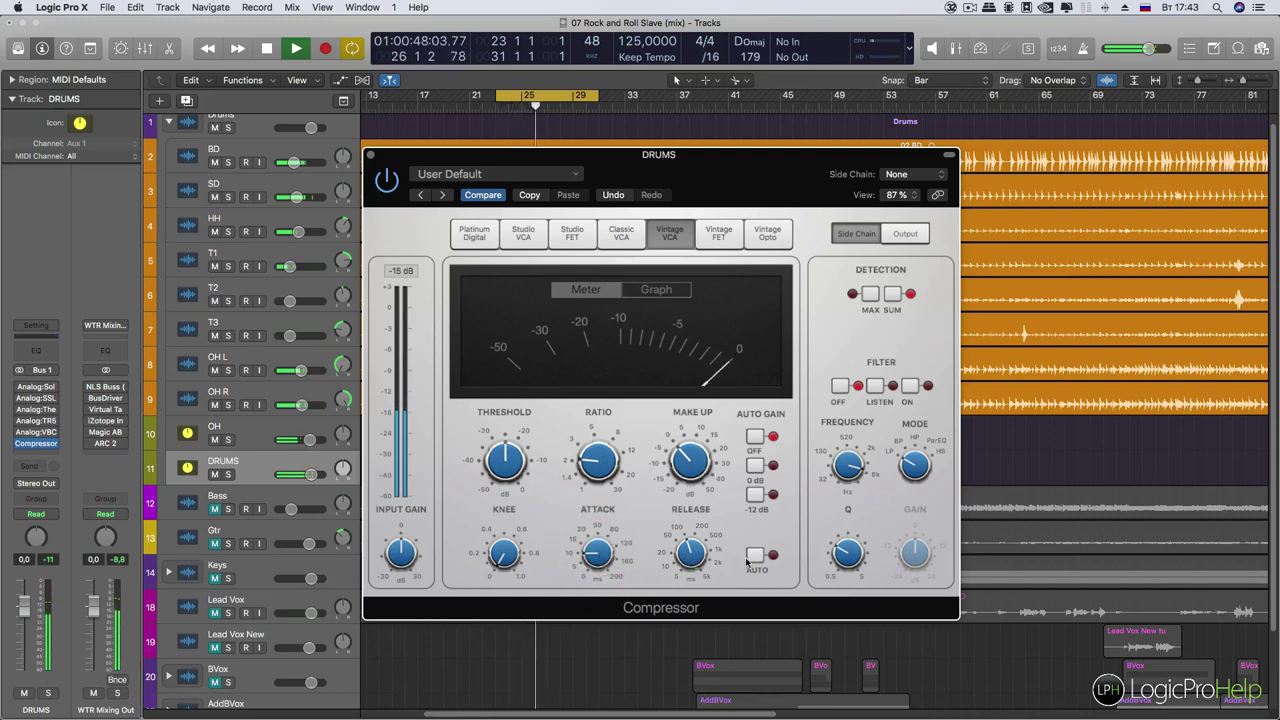
pyautogui.moveTo(692, 458); pyautogui.dragTo(683, 525)
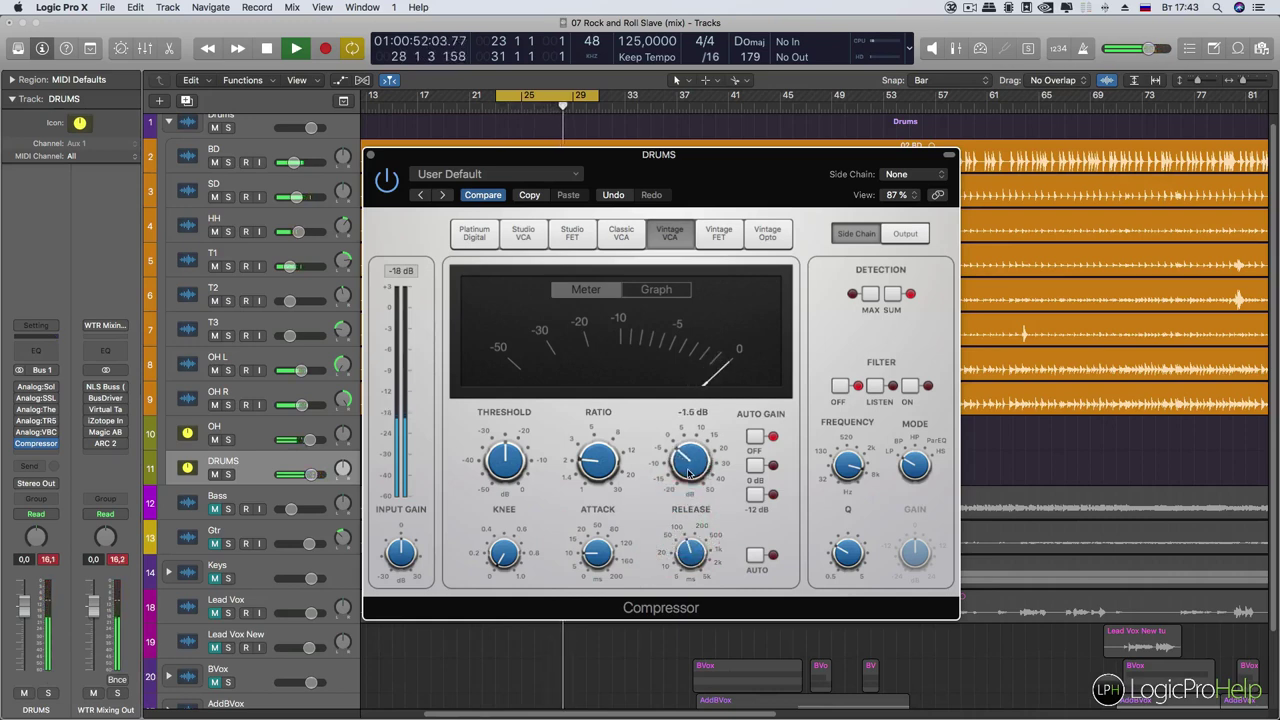
pyautogui.moveTo(688, 475); pyautogui.dragTo(688, 464)
pyautogui.press('space')
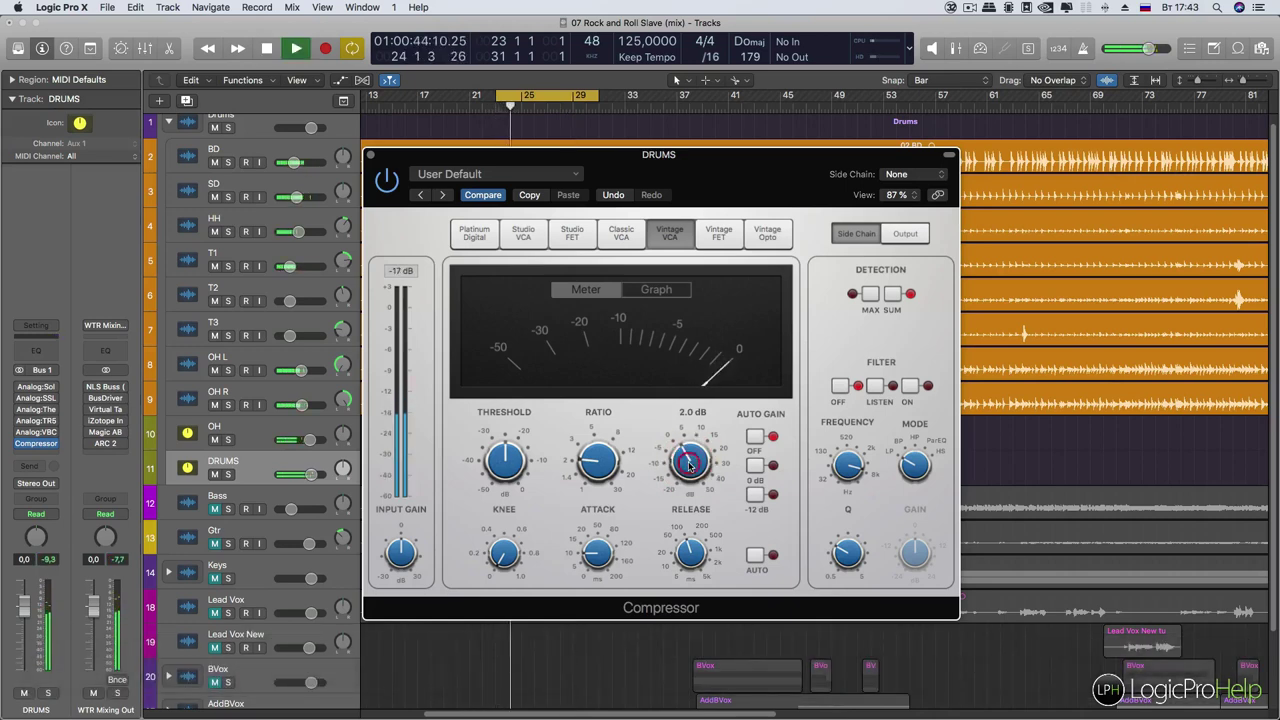
# Fine-tune the Compressor's make-up gain, stop playback and return to its output settings
pyautogui.click(688, 466)
pyautogui.moveTo(688, 466); pyautogui.dragTo(688, 463)
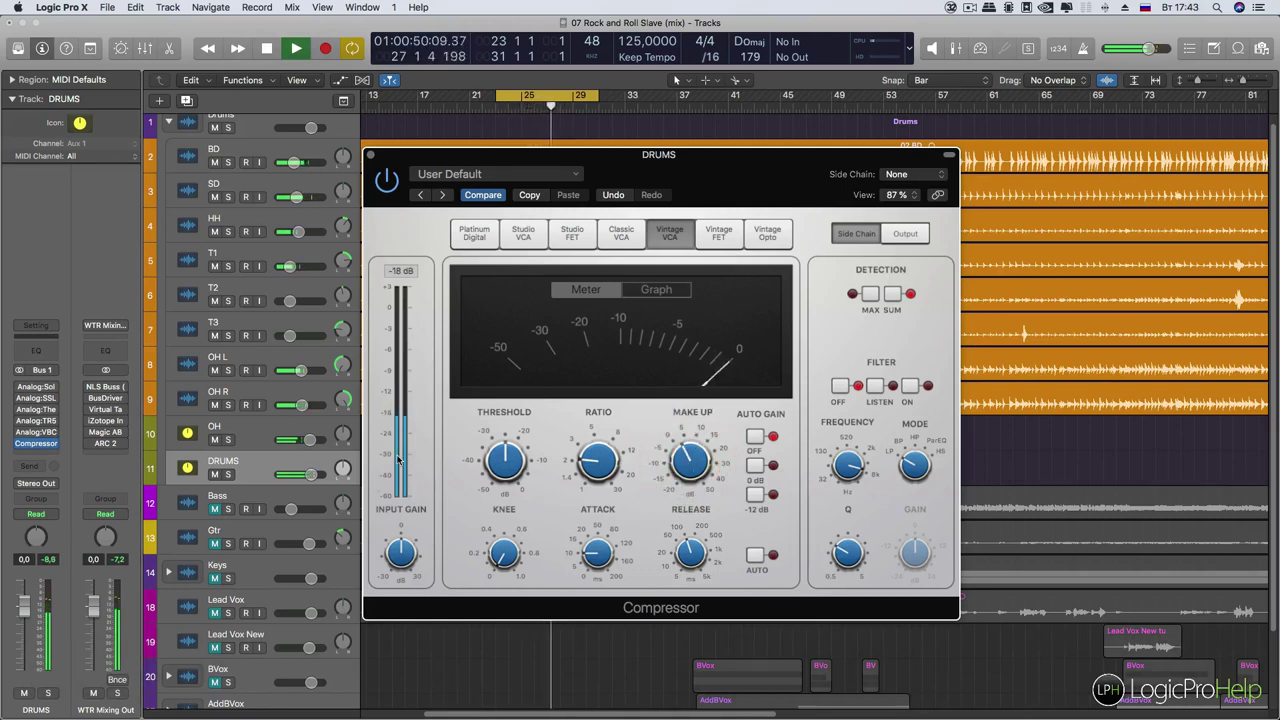
pyautogui.press('space')
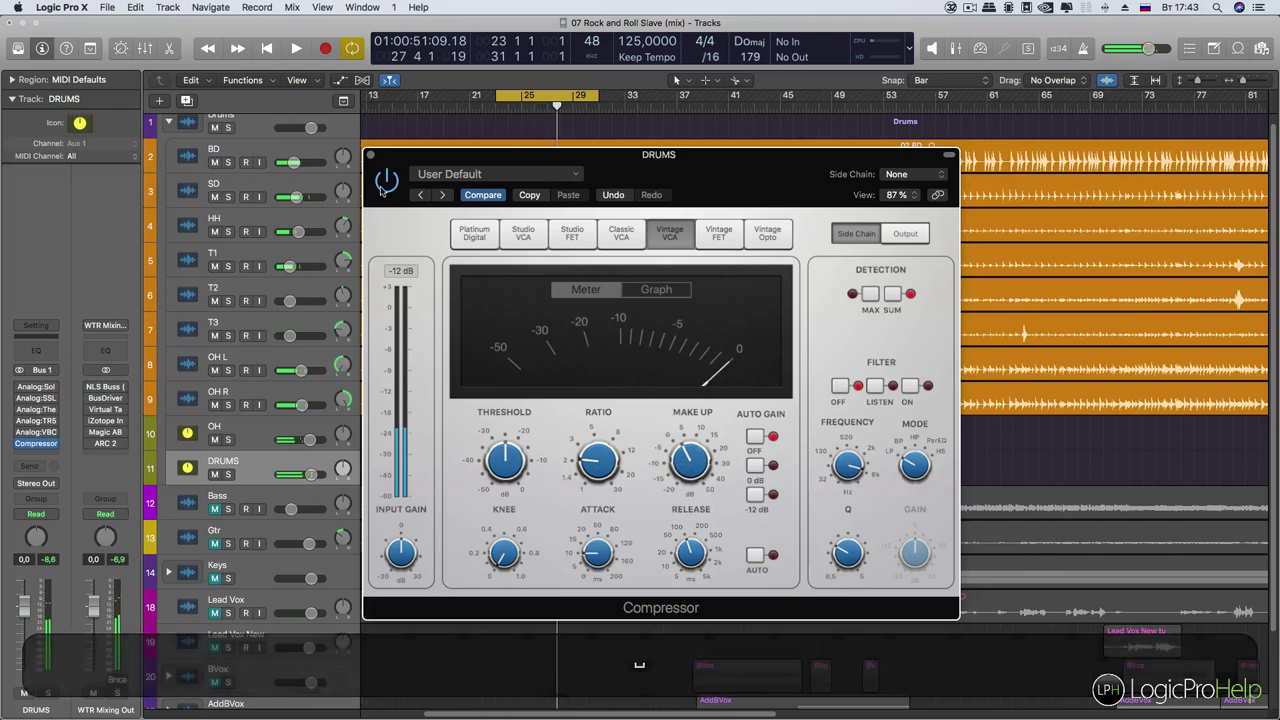
pyautogui.click(905, 235)
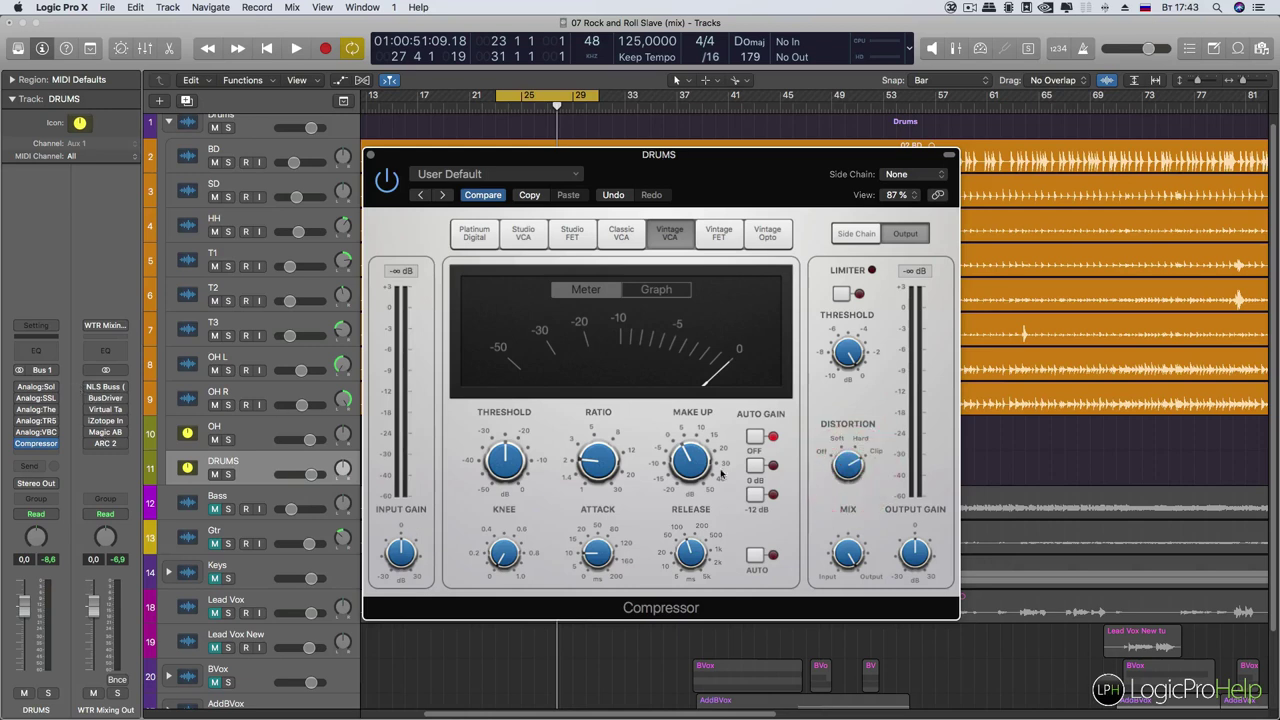
# Adjust the Compressor's distortion control while the drums play, then stop playback
pyautogui.press('space')
pyautogui.click(848, 468)
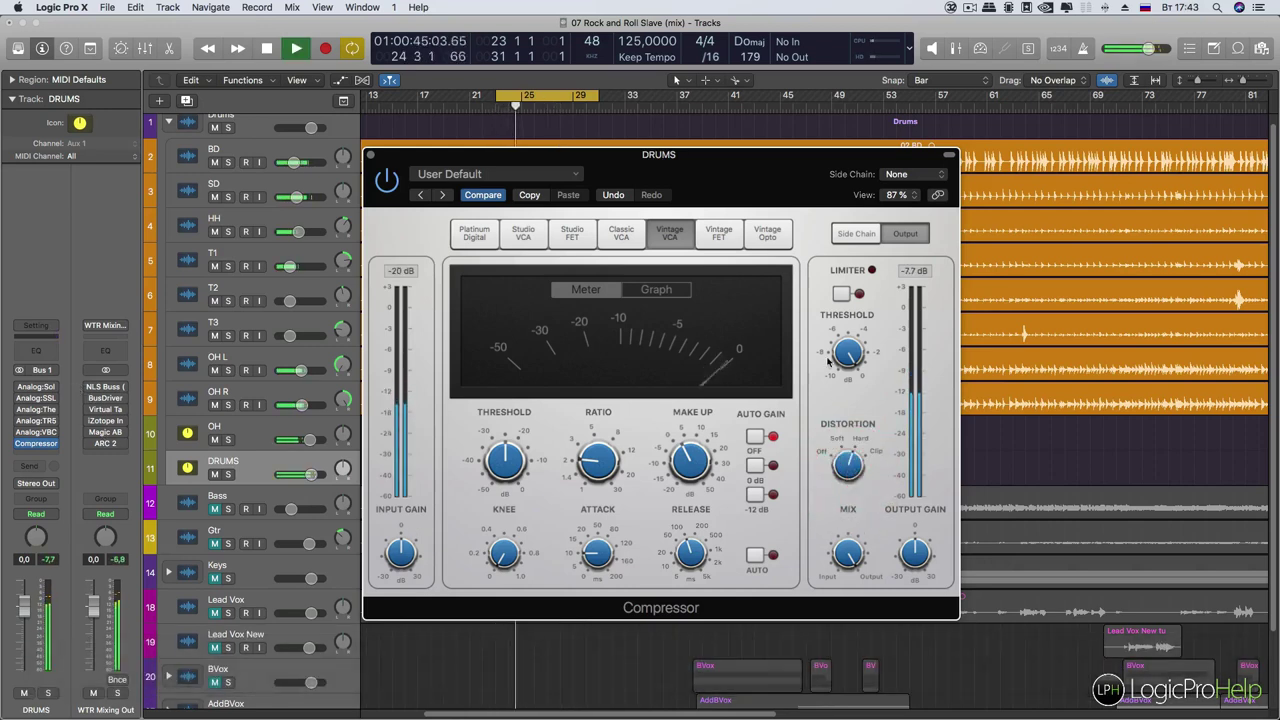
pyautogui.click(847, 438)
pyautogui.moveTo(848, 438); pyautogui.dragTo(838, 521)
pyautogui.click(848, 445)
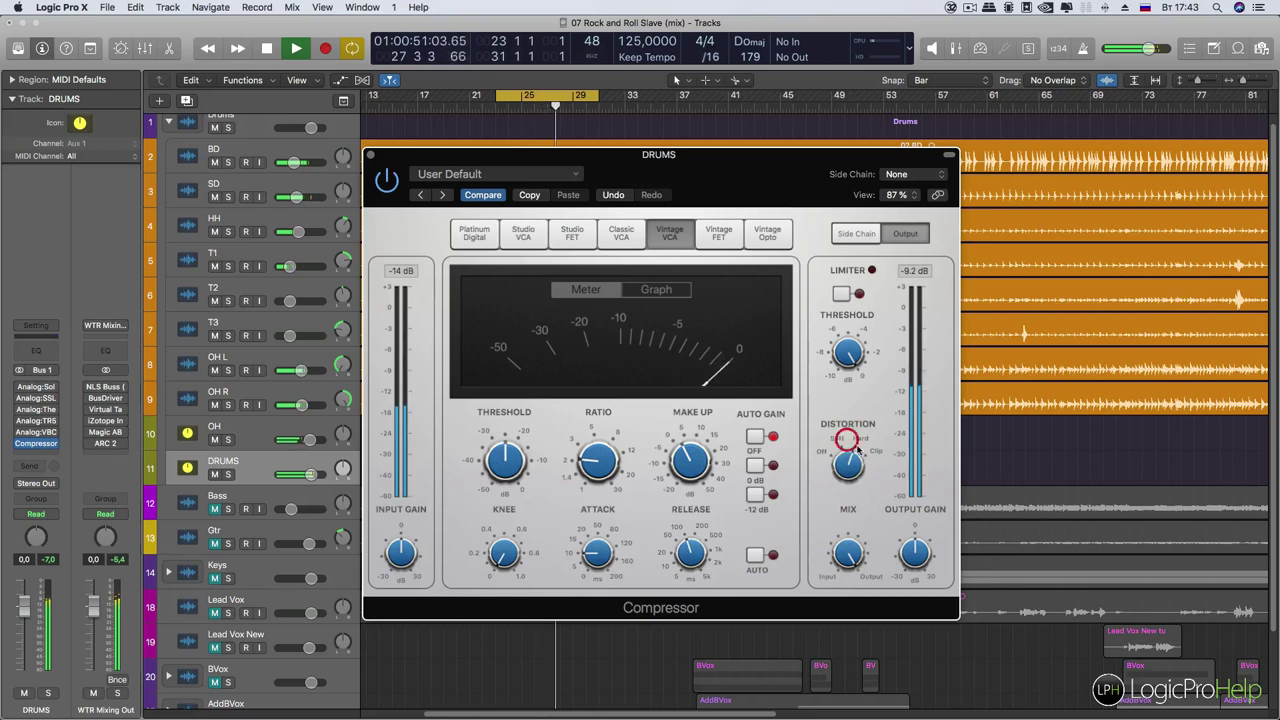
pyautogui.press('space')
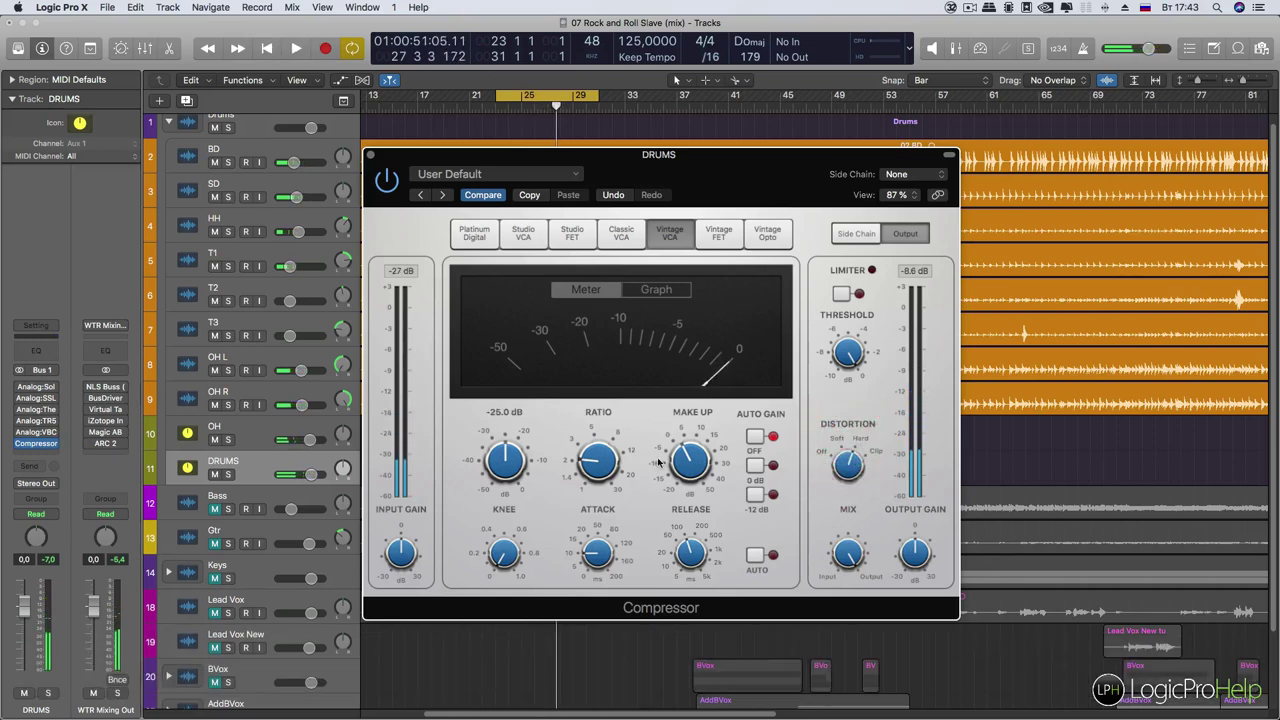
# Restart drum playback and compare the sound with the Compressor bypassed and active, then stop
pyautogui.press('space')
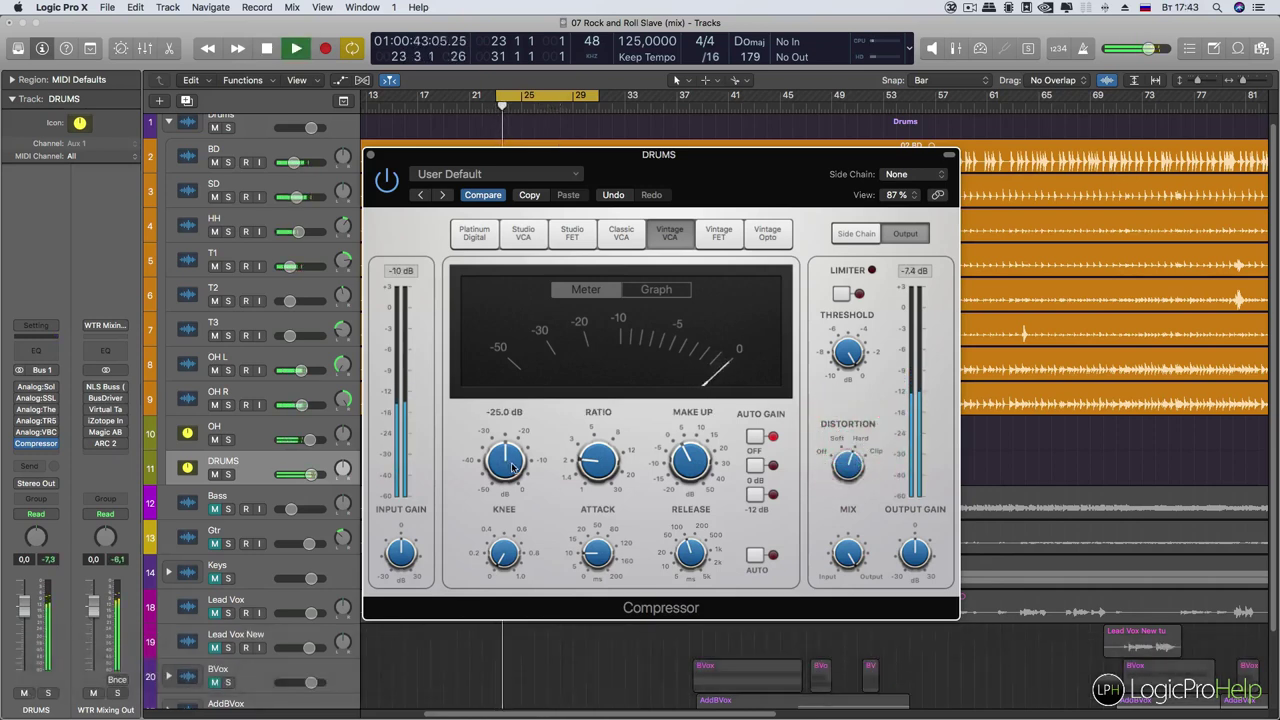
pyautogui.press('space')
pyautogui.press('space')
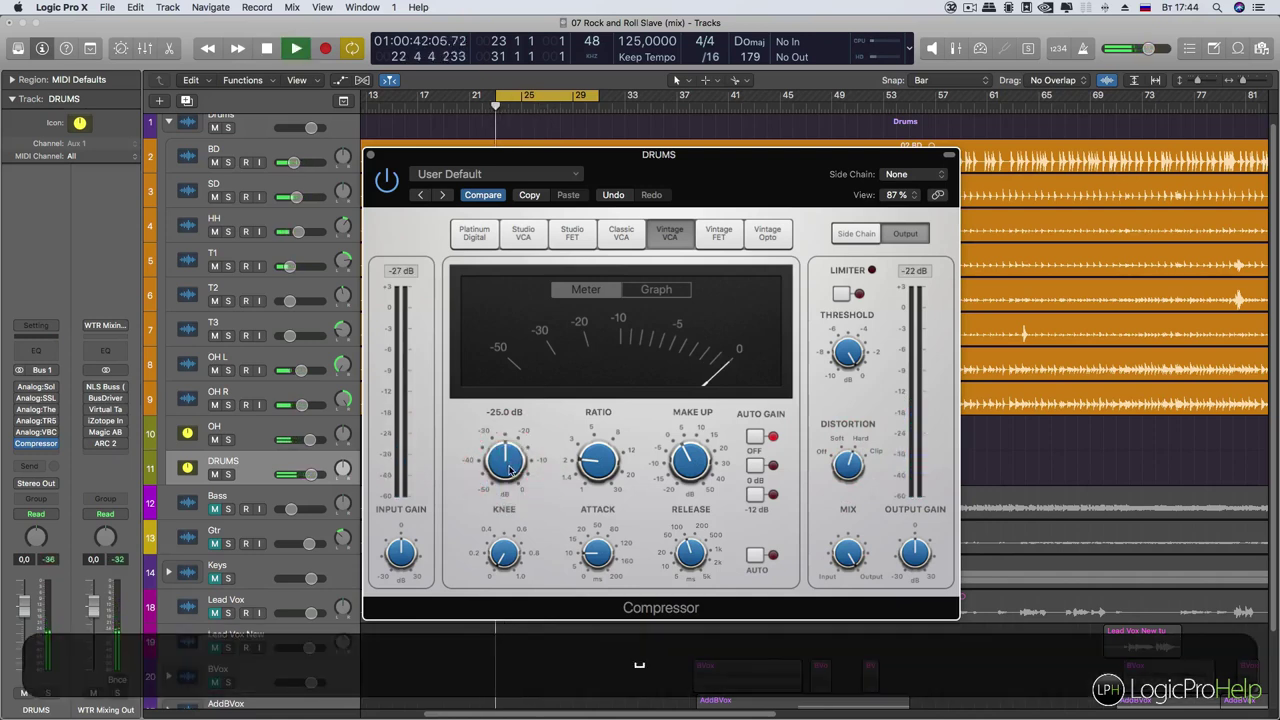
pyautogui.click(392, 188)
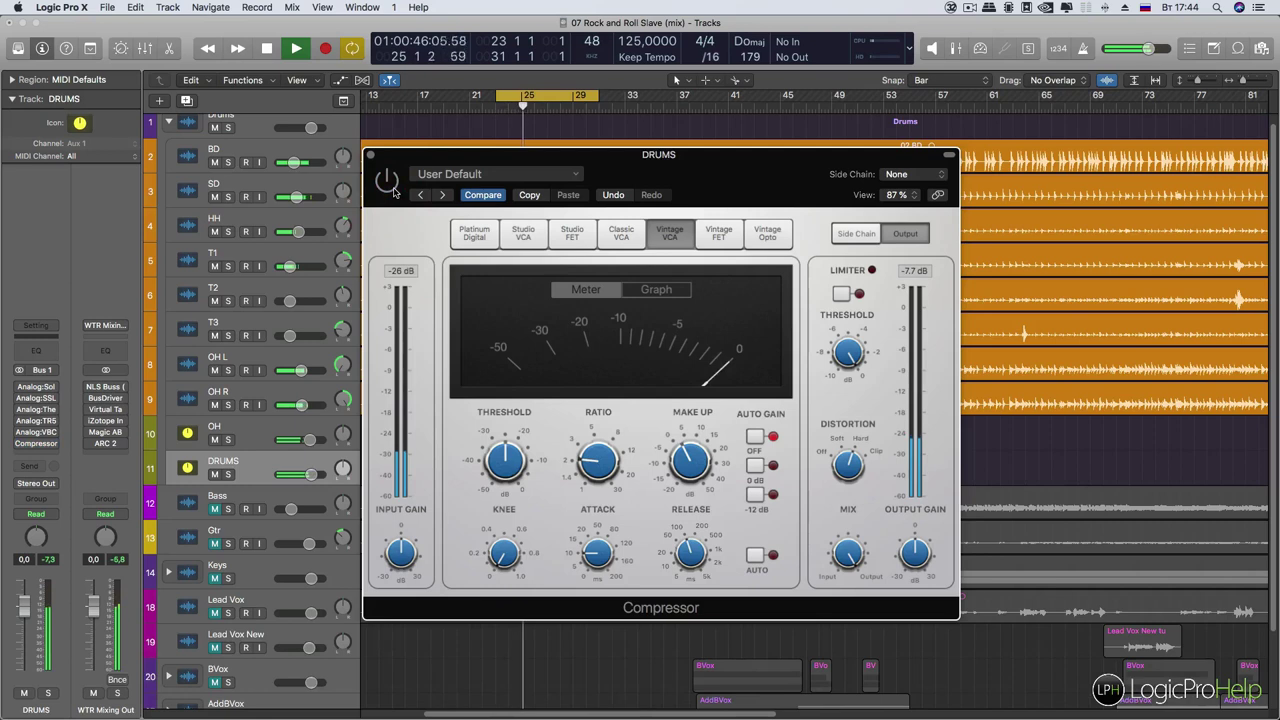
pyautogui.click(394, 190)
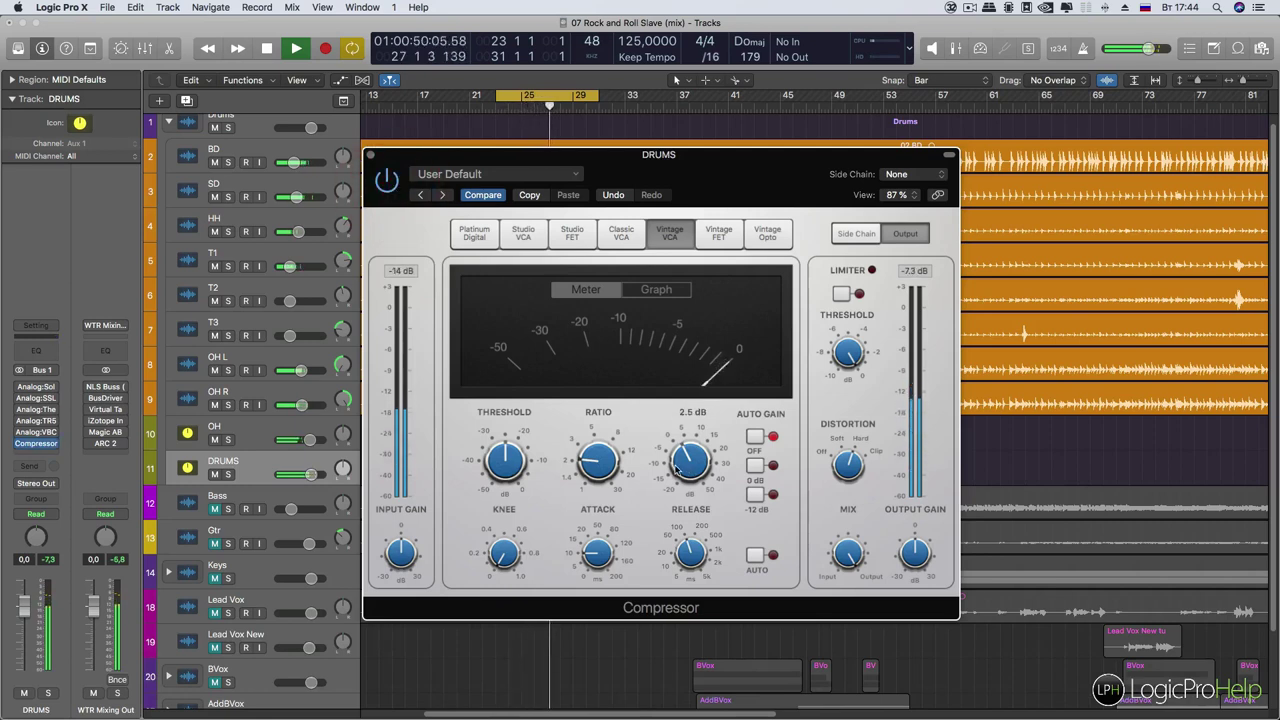
pyautogui.press('space')
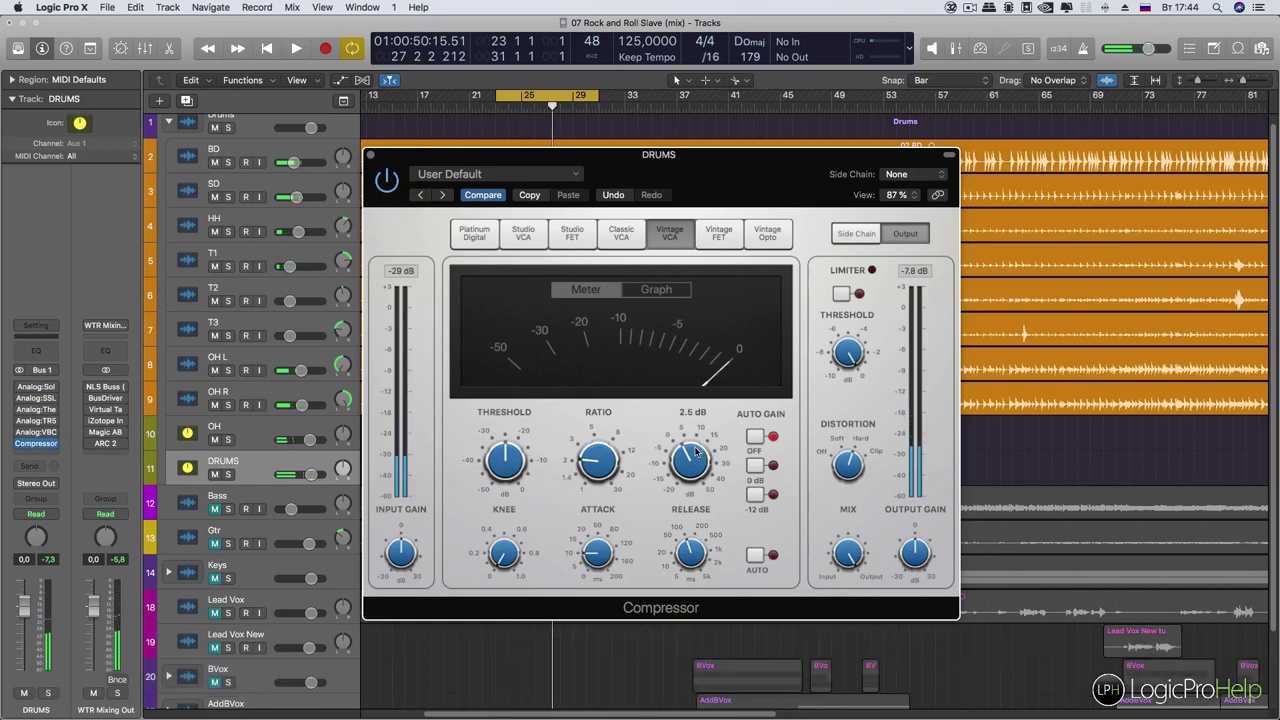
pyautogui.click(695, 452)
# Move the Compressor window aside and open the TR5, FG-Grey, The Glue, SSLComp and Solid Bus Comp windows from the DRUMS inserts
pyautogui.moveTo(785, 195); pyautogui.dragTo(826, 204)
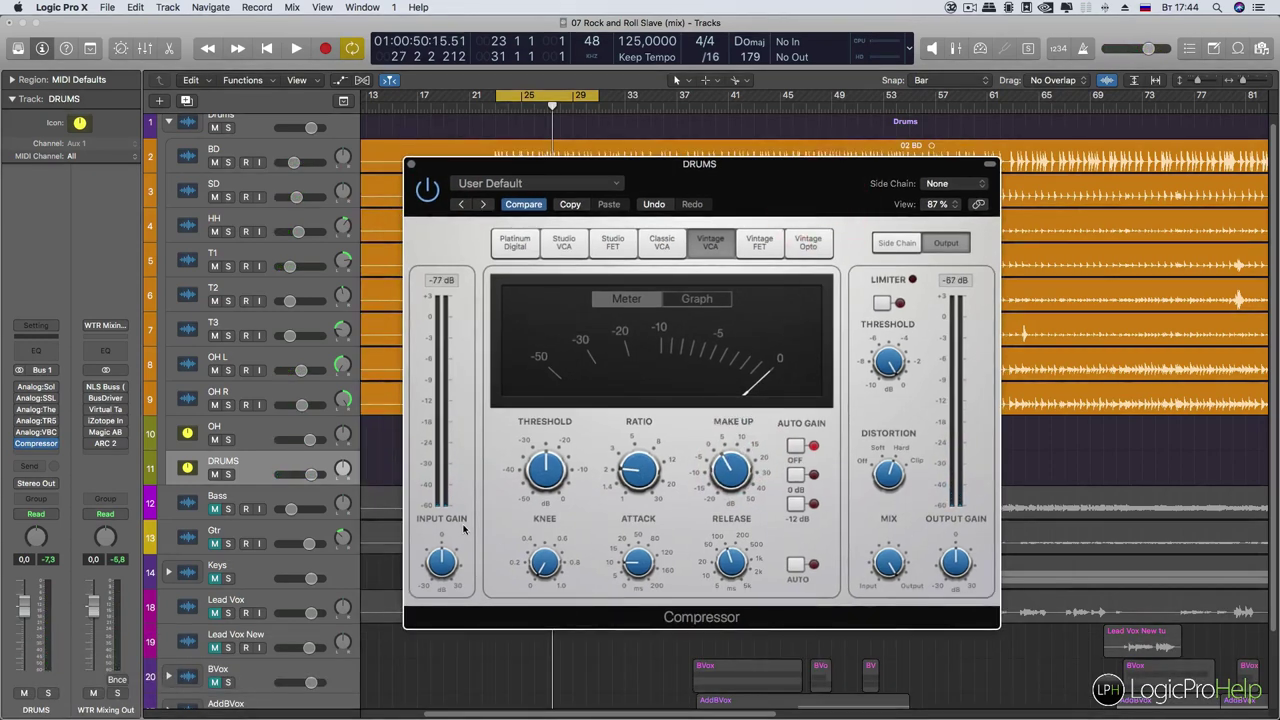
pyautogui.moveTo(19, 446)
pyautogui.click(36, 421)
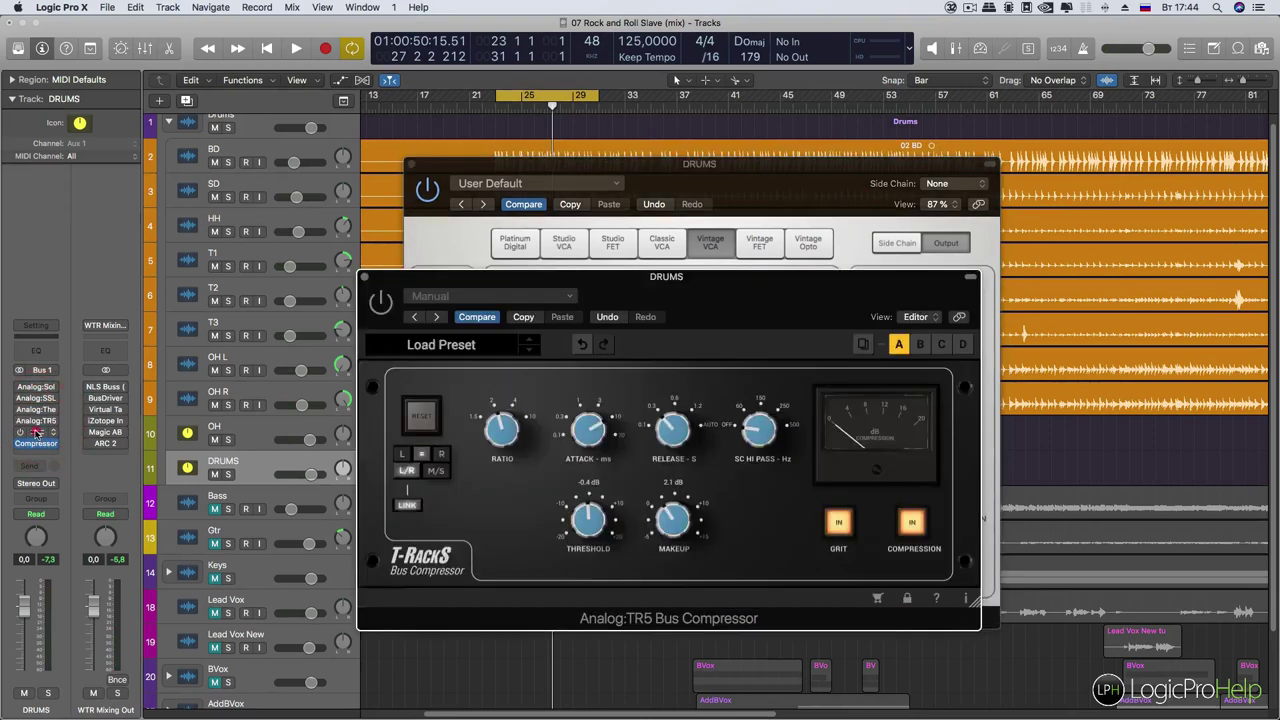
pyautogui.click(36, 432)
pyautogui.click(36, 409)
pyautogui.click(38, 399)
pyautogui.click(38, 387)
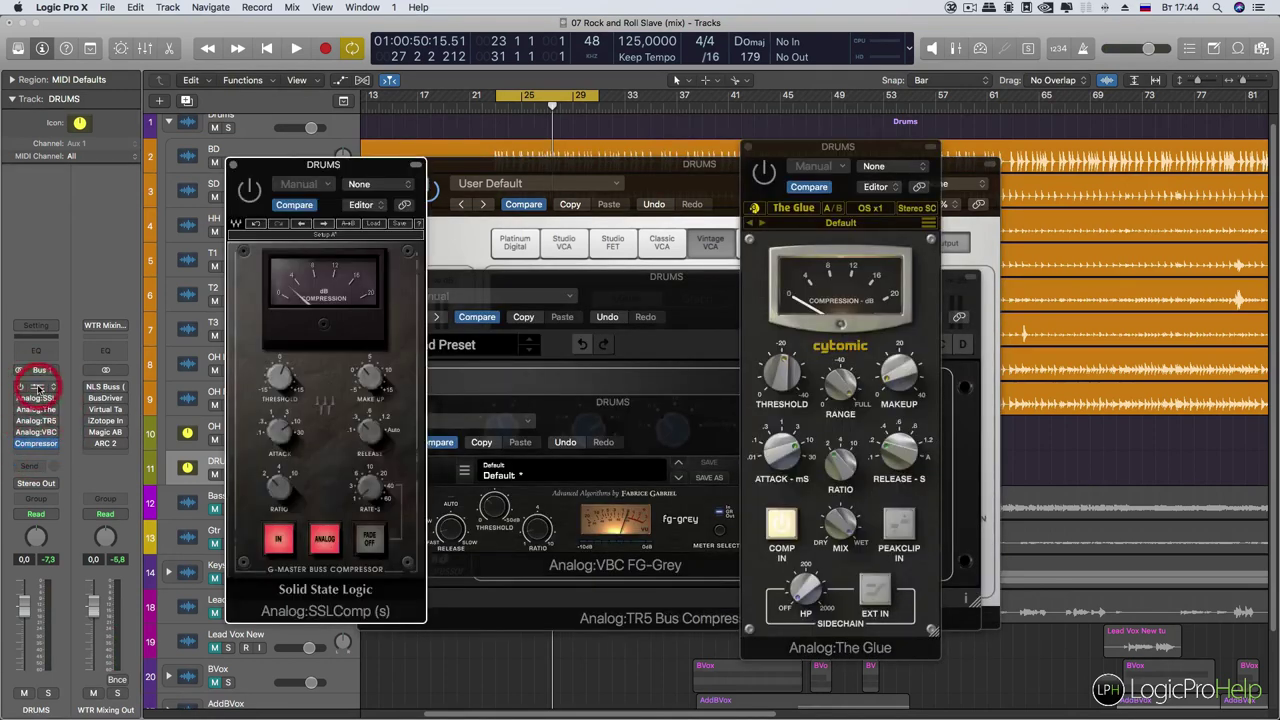
# Spread the SSLComp, Solid Bus Comp, The Glue, FG-Grey and TR5 Bus Compressor windows apart across the screen
pyautogui.moveTo(354, 163); pyautogui.dragTo(178, 20)
pyautogui.moveTo(474, 394); pyautogui.dragTo(795, 490)
pyautogui.moveTo(838, 148); pyautogui.dragTo(1160, 24)
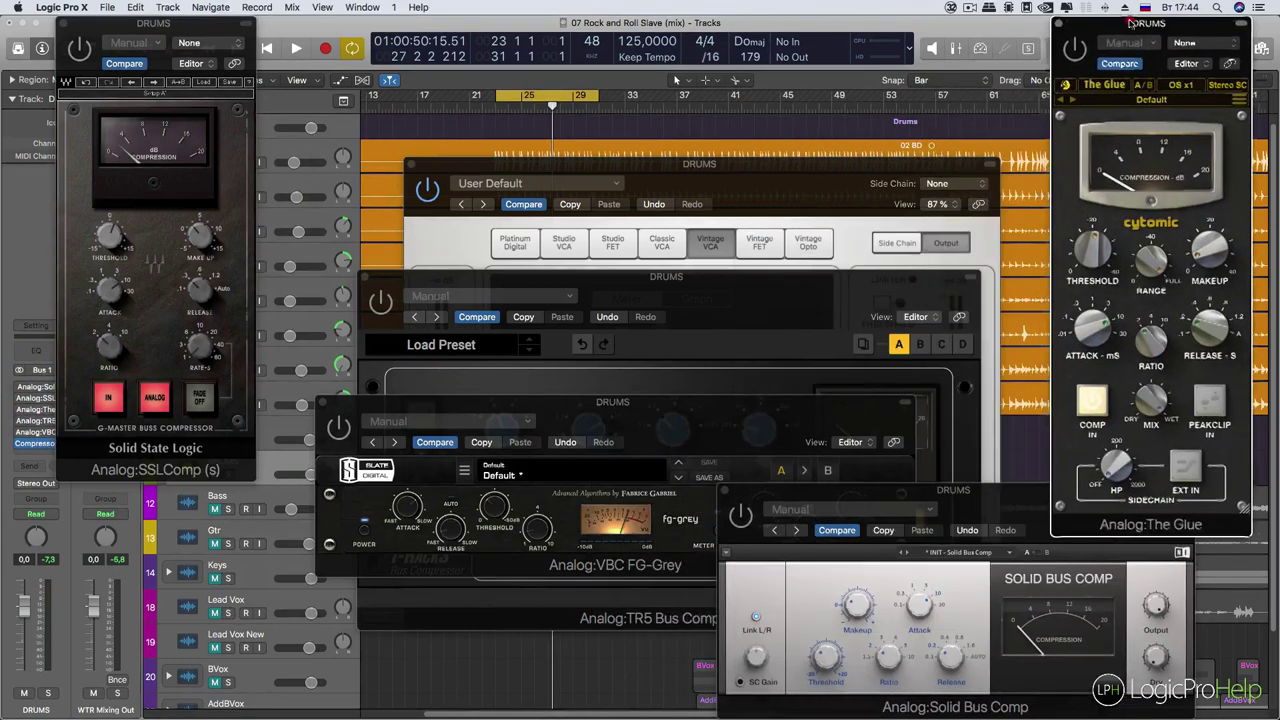
pyautogui.moveTo(523, 443); pyautogui.dragTo(251, 583)
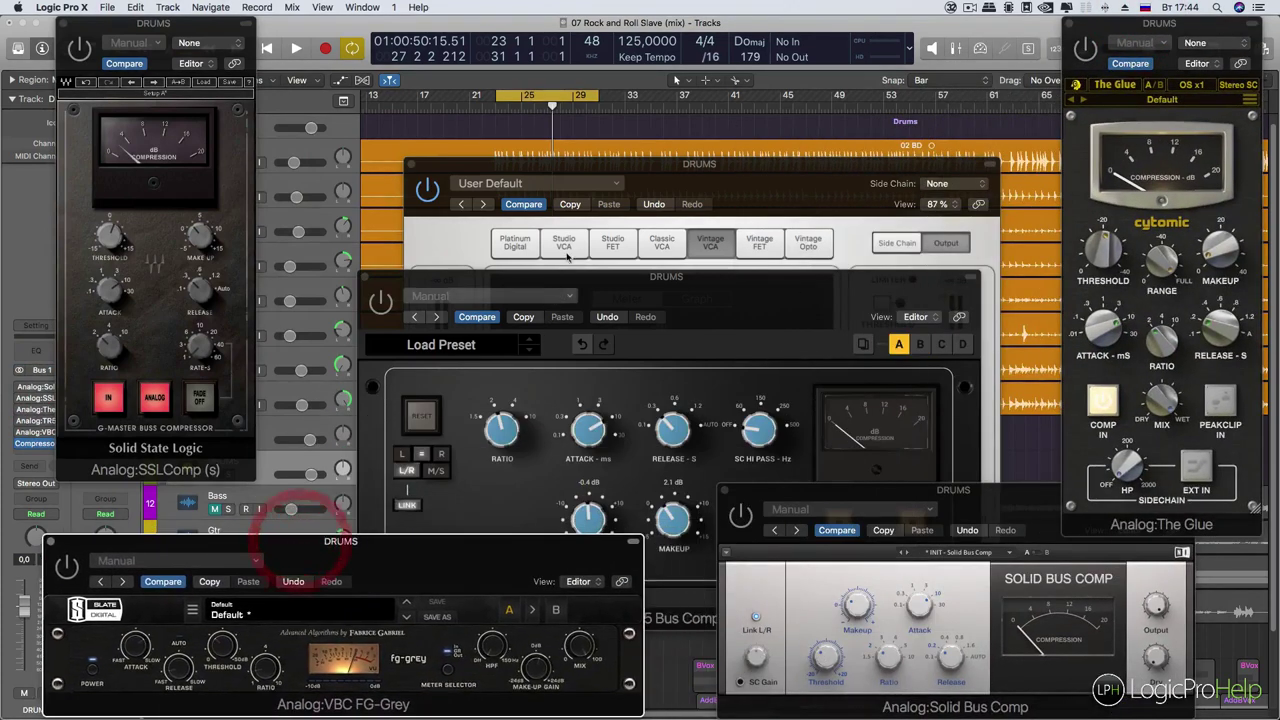
pyautogui.moveTo(519, 283); pyautogui.dragTo(670, 35)
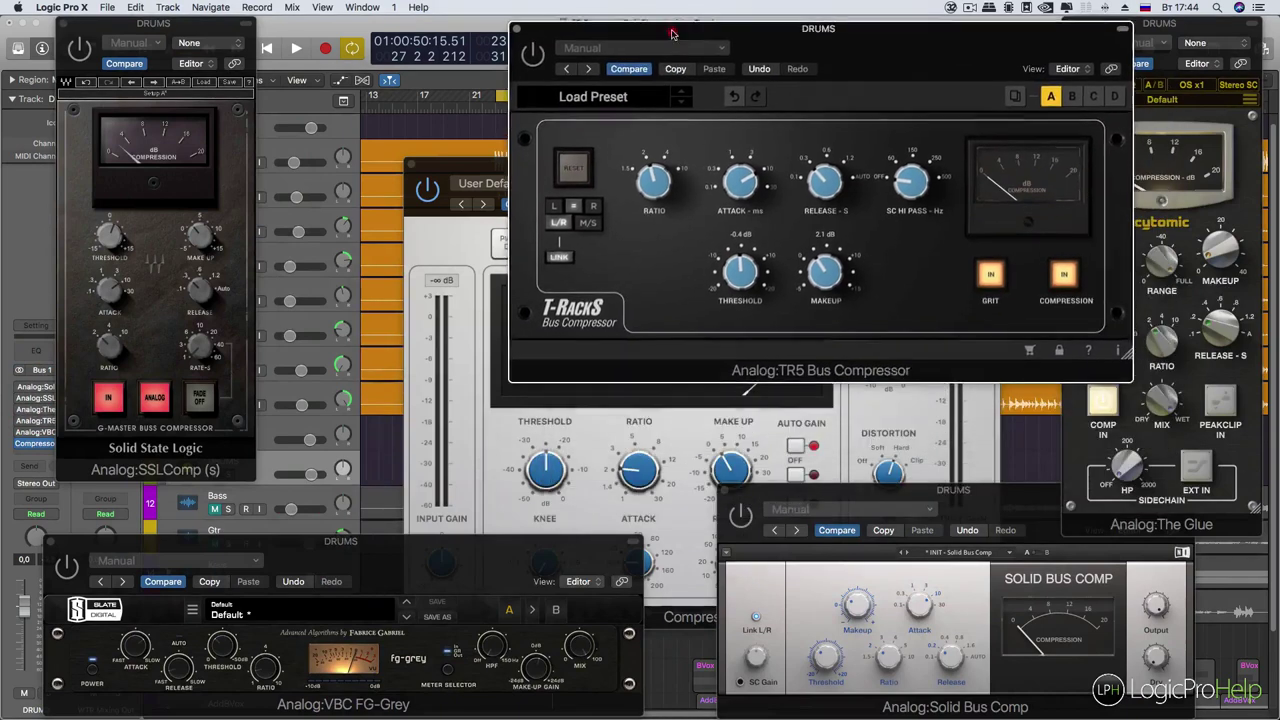
# Shrink the Compressor window to 50% view and fit it beside the TR5 Bus Compressor window among the other plug-ins
pyautogui.moveTo(474, 168); pyautogui.dragTo(341, 121)
pyautogui.moveTo(861, 578); pyautogui.dragTo(572, 437)
pyautogui.moveTo(471, 125); pyautogui.dragTo(460, 241)
pyautogui.moveTo(698, 42); pyautogui.dragTo(618, 37)
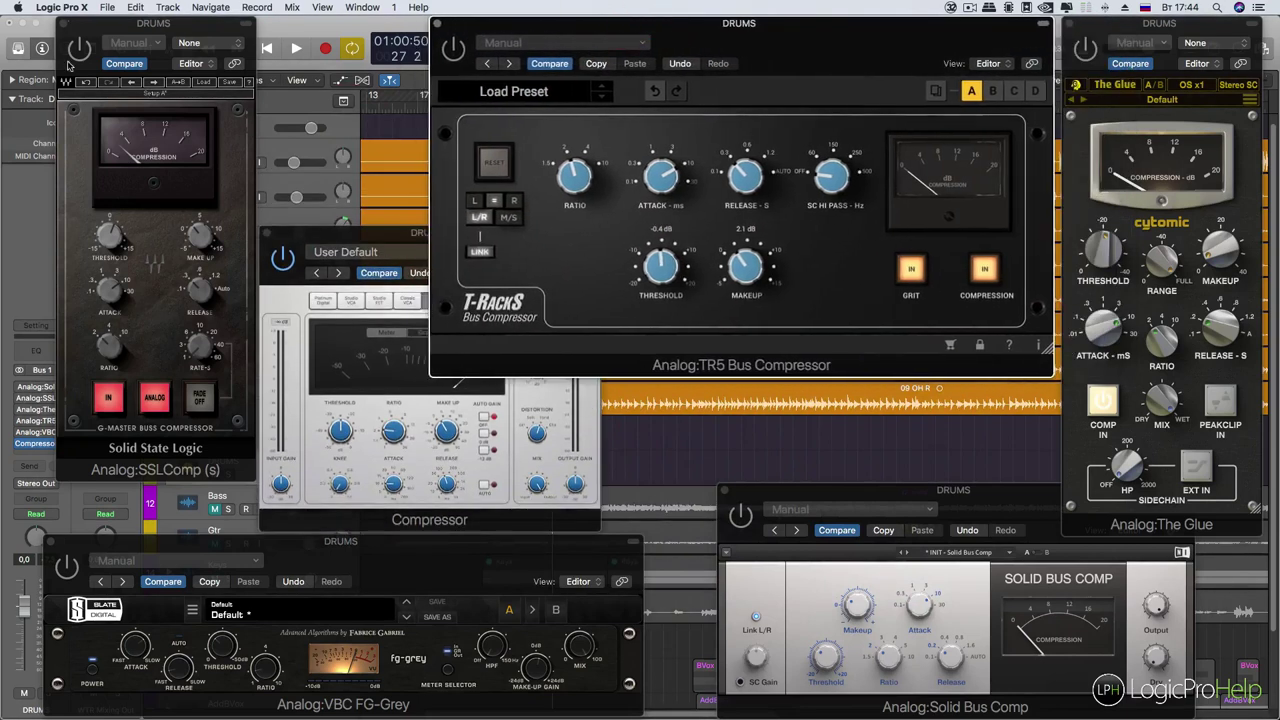
pyautogui.moveTo(370, 230); pyautogui.dragTo(370, 280)
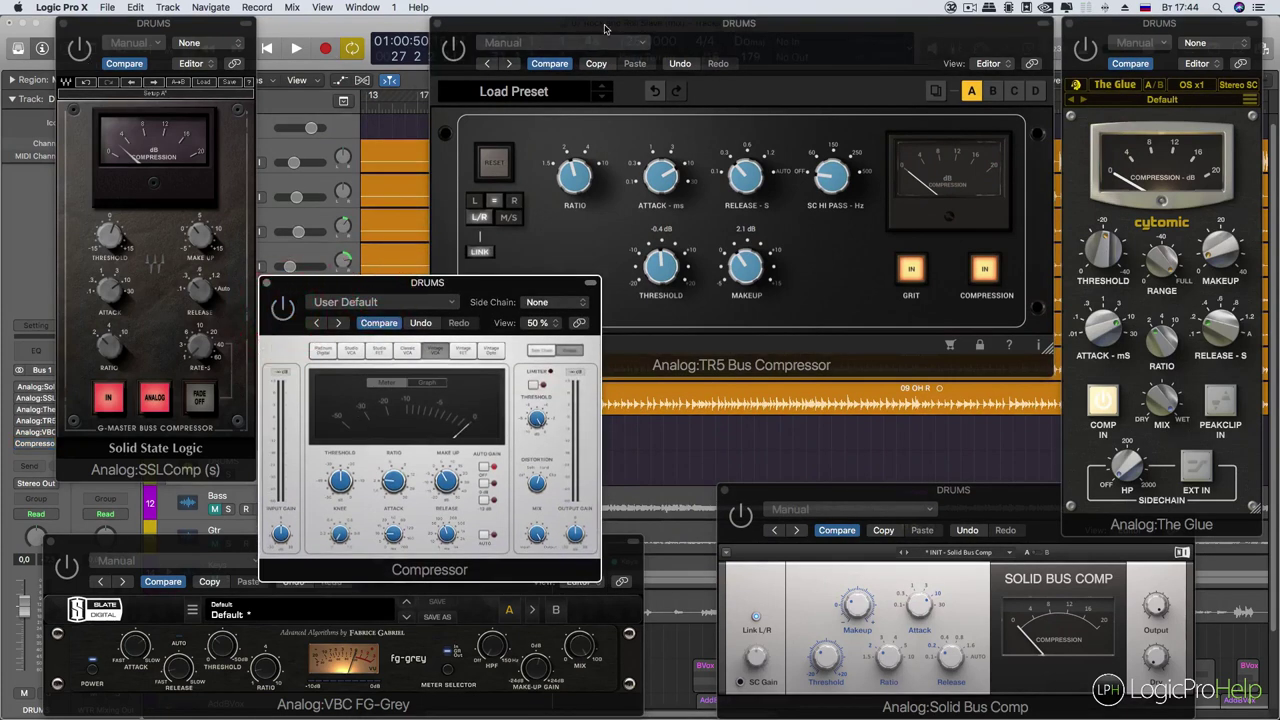
# Play the drums uncompressed, then audition the TR5 Bus Compressor and The Glue one at a time, leaving both bypassed
pyautogui.press('space')
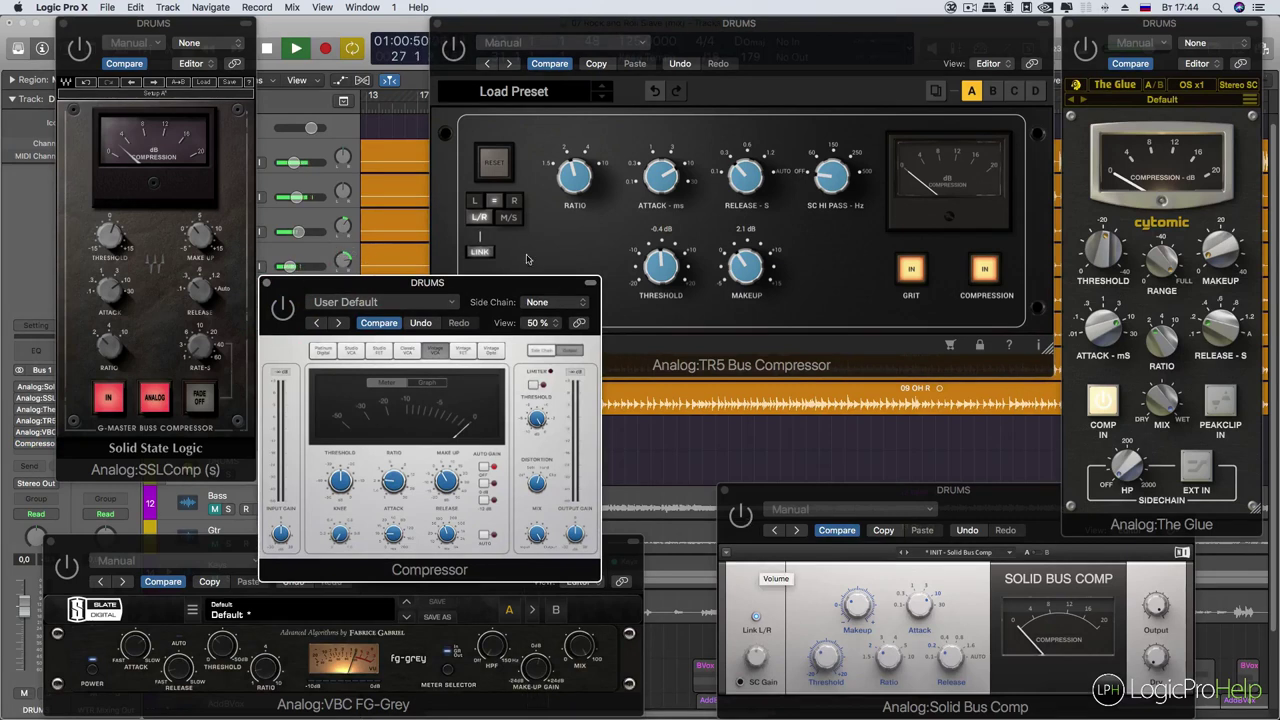
pyautogui.click(460, 61)
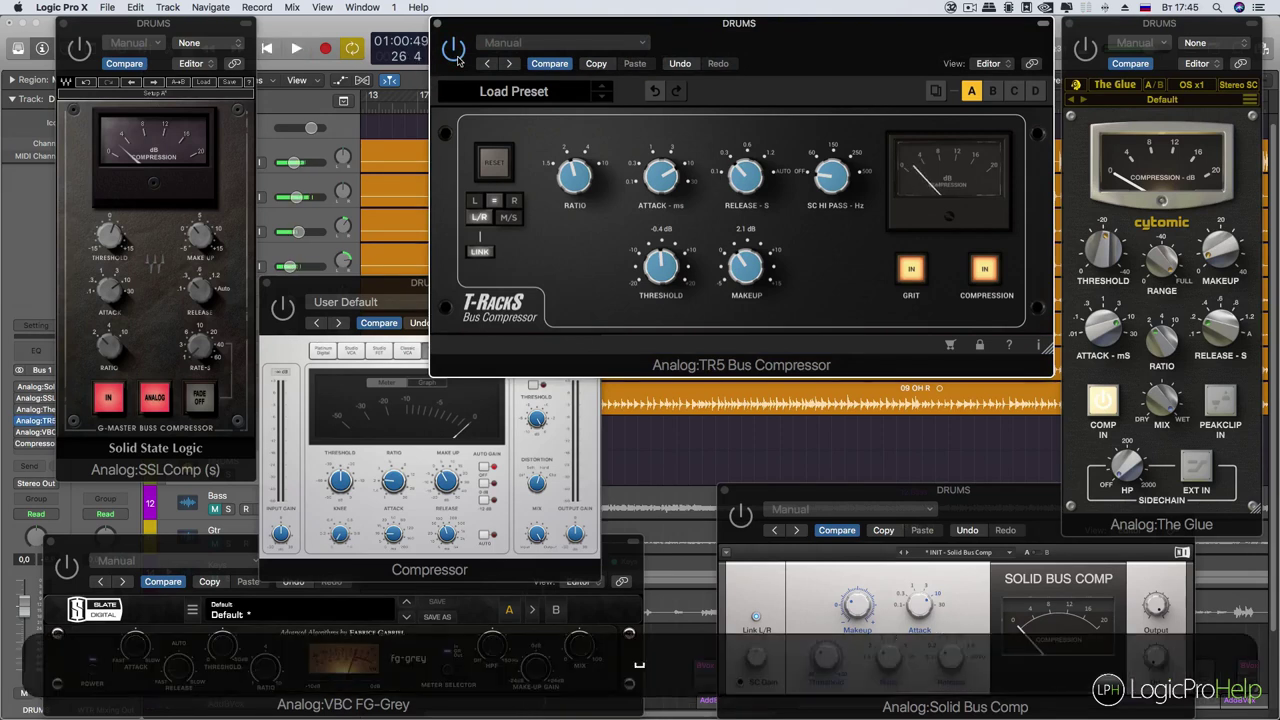
pyautogui.click(1090, 53)
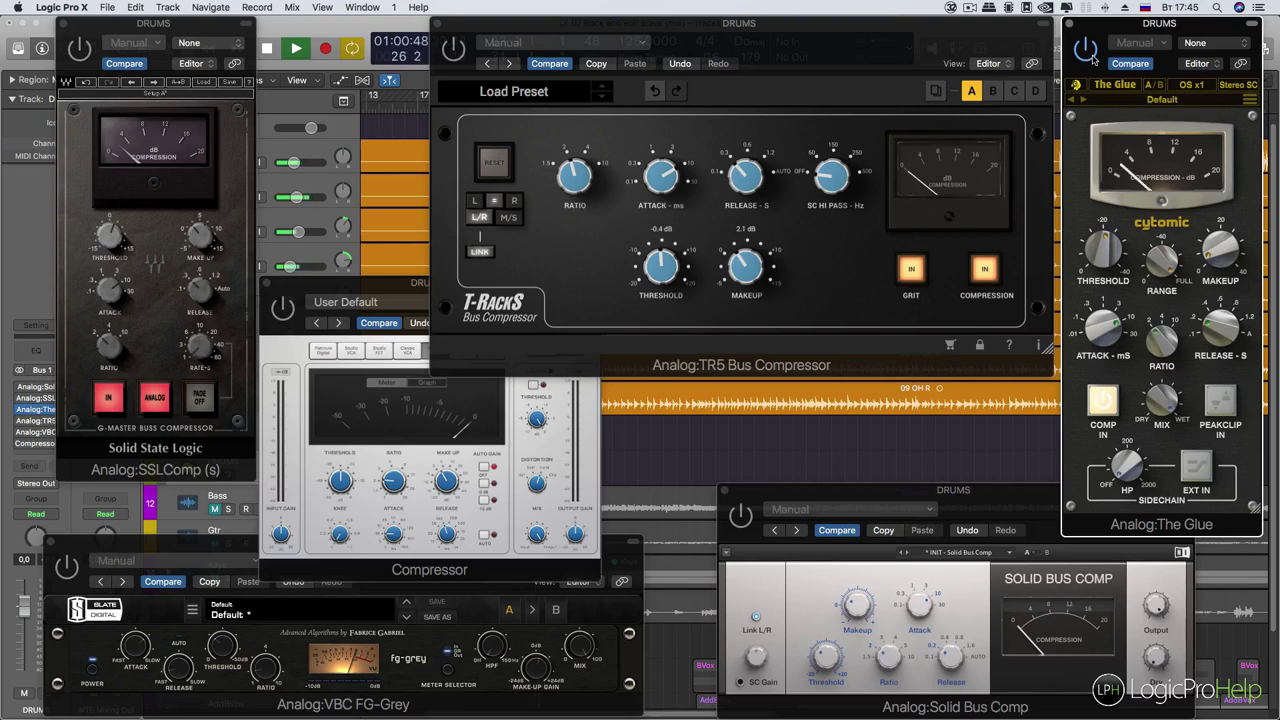
pyautogui.press('space')
pyautogui.click(1091, 56)
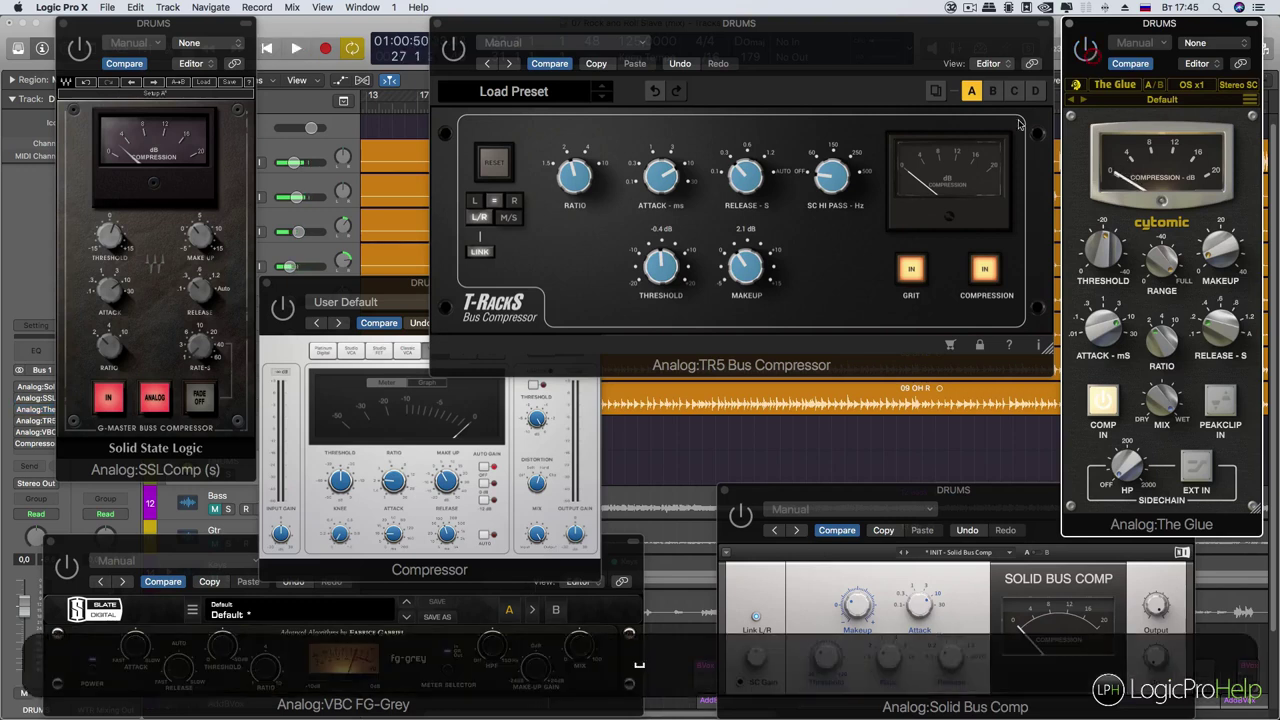
# Audition Solid Bus Comp and FG-Grey separately on the playing drums, bypassing each one after listening
pyautogui.click(739, 515)
pyautogui.press('space')
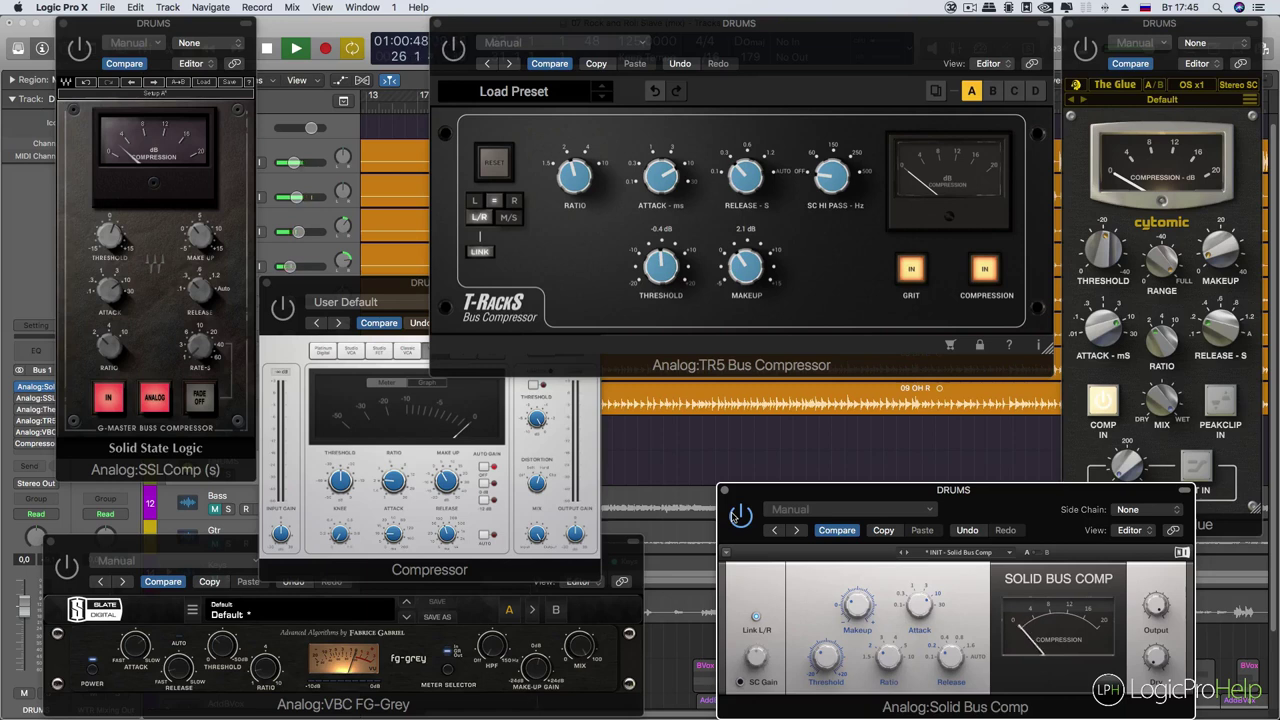
pyautogui.press('space')
pyautogui.click(740, 516)
pyautogui.press('space')
pyautogui.click(66, 566)
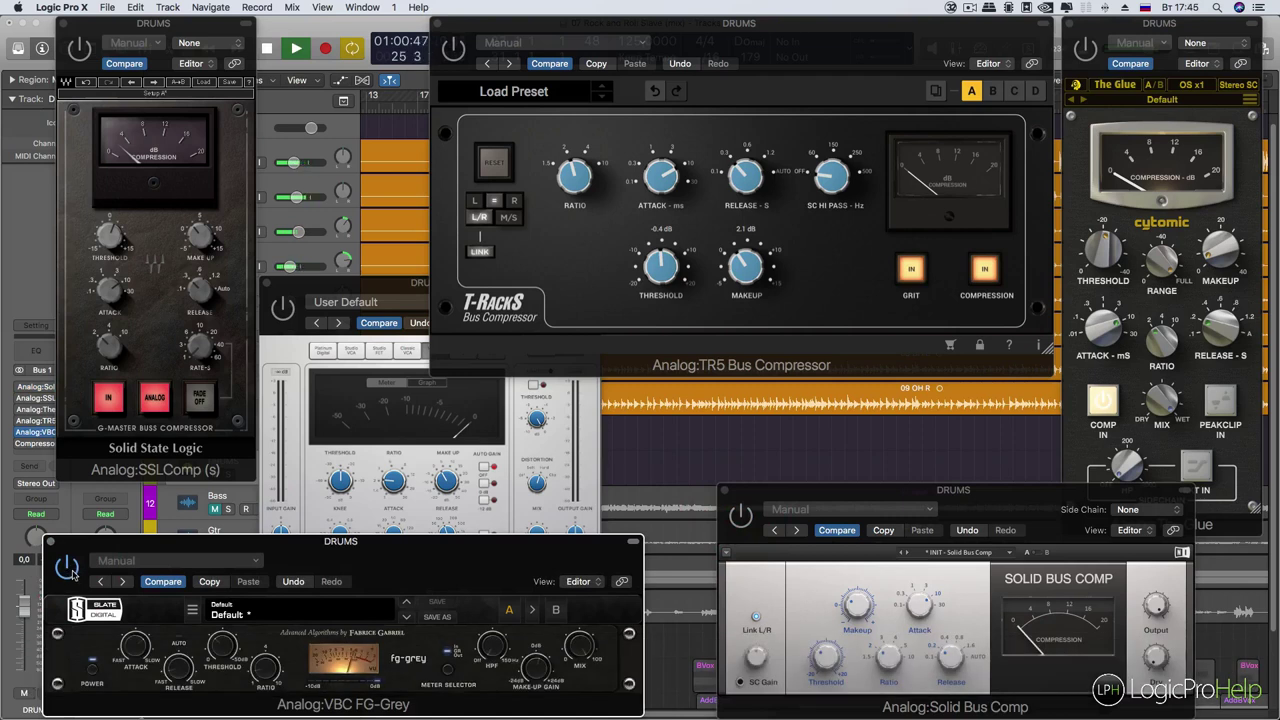
pyautogui.press('space')
pyautogui.click(67, 568)
# Audition SSLComp and the Compressor separately on the playing drums, leaving both bypassed
pyautogui.click(90, 82)
pyautogui.press('space')
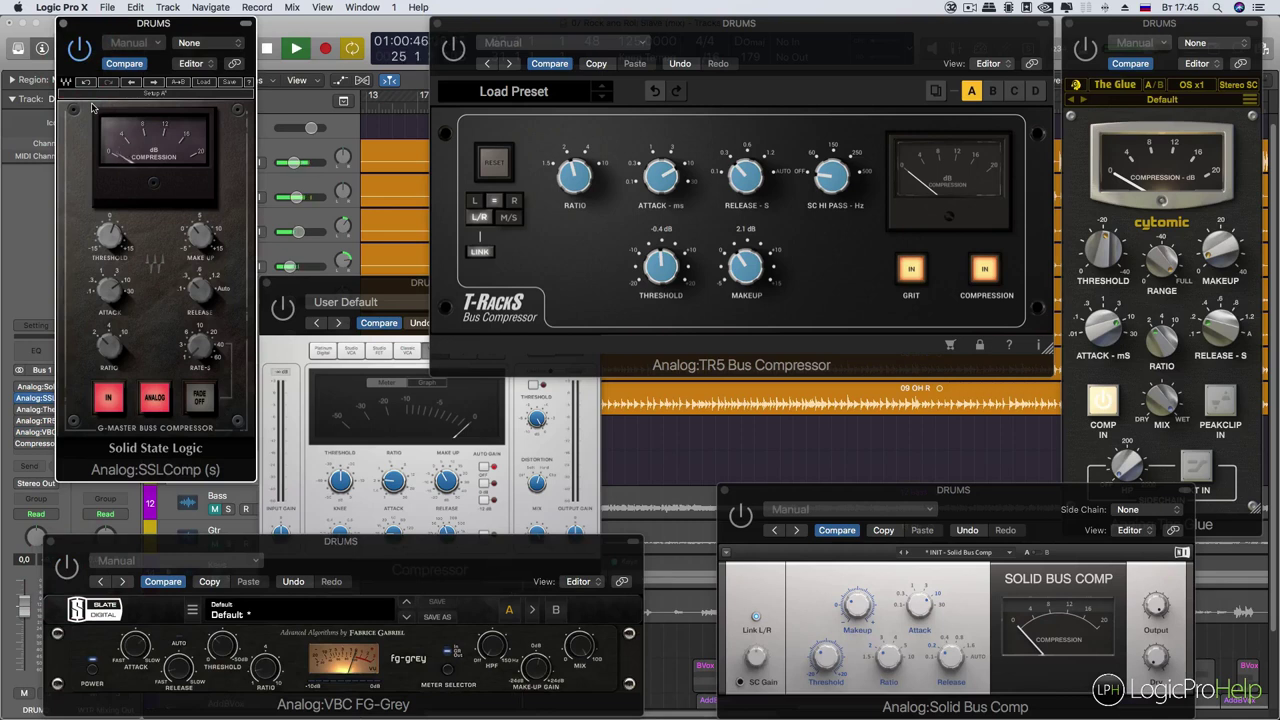
pyautogui.moveTo(113, 238)
pyautogui.click(285, 309)
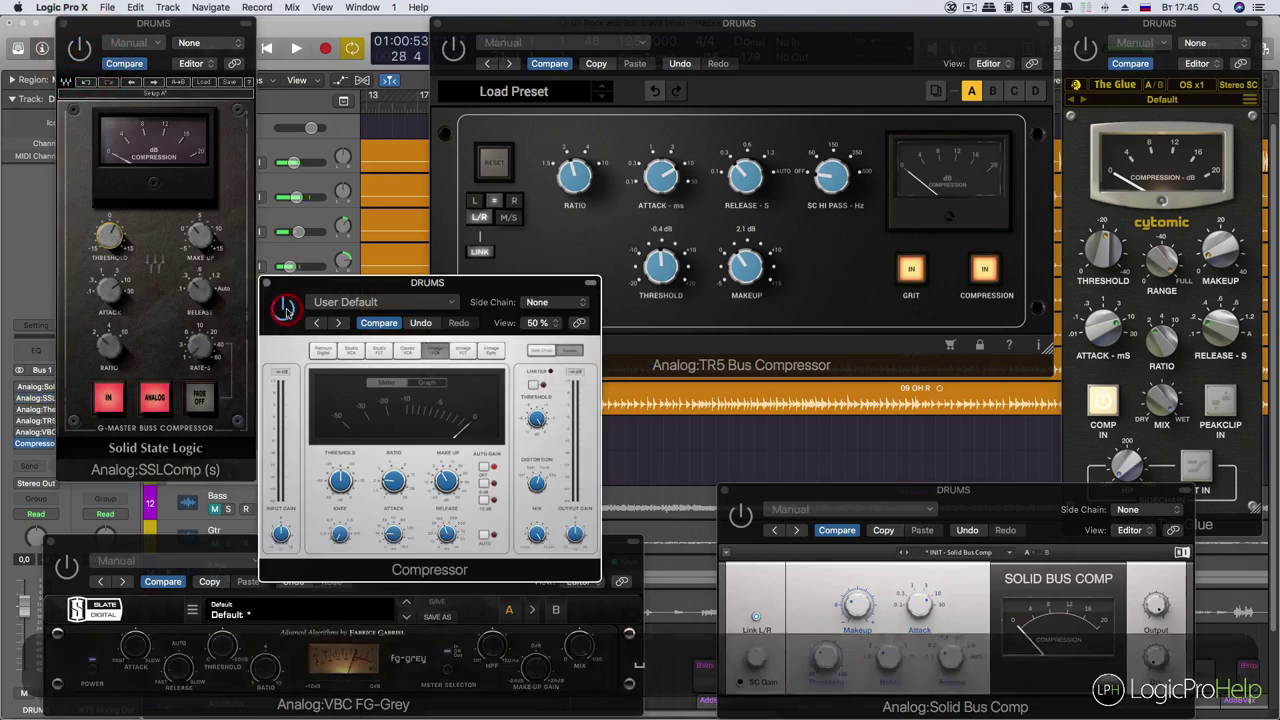
pyautogui.click(285, 309)
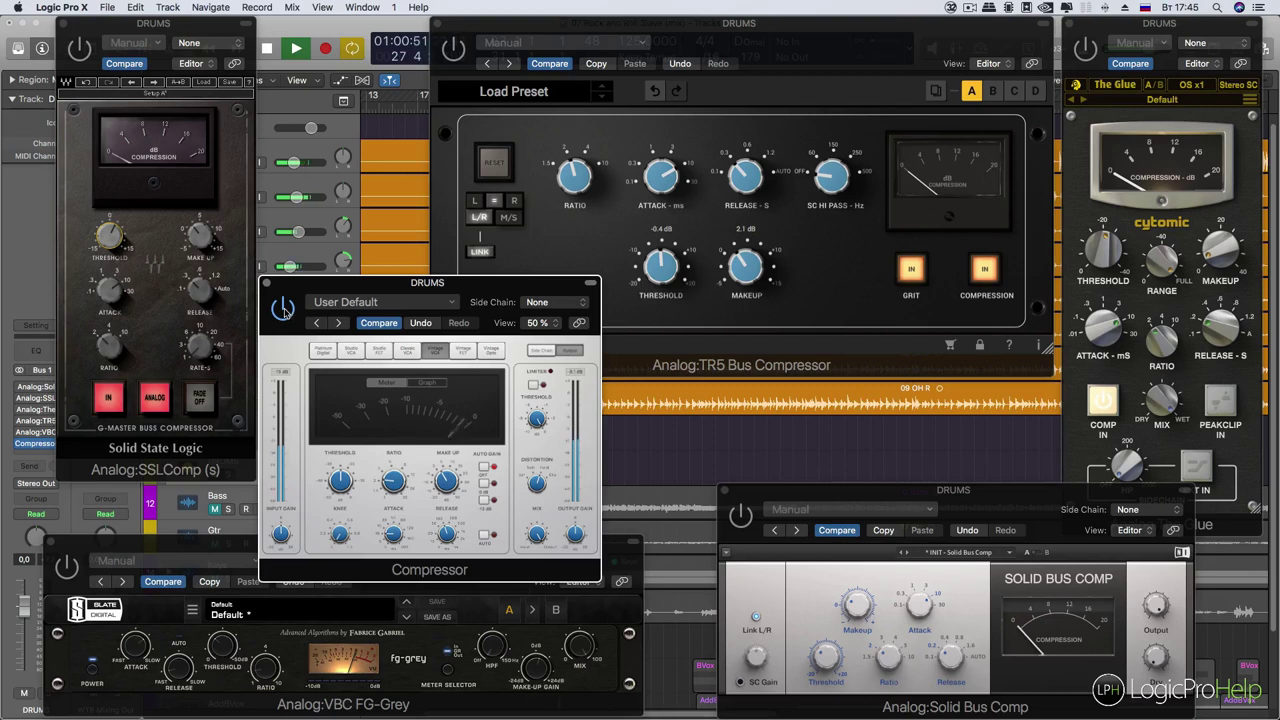
pyautogui.click(284, 310)
# Reactivate the TR5 Bus Compressor, listen to the drums through it and stop playback
pyautogui.click(450, 45)
pyautogui.press('space')
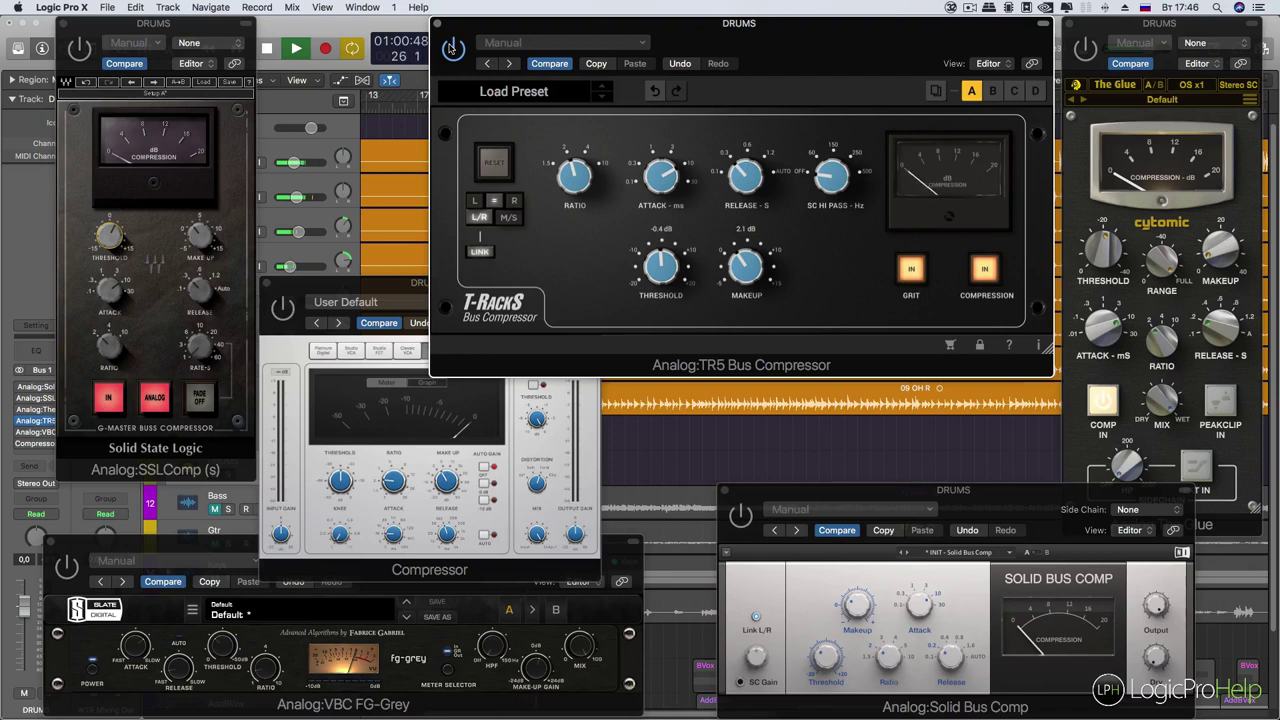
pyautogui.press('space')
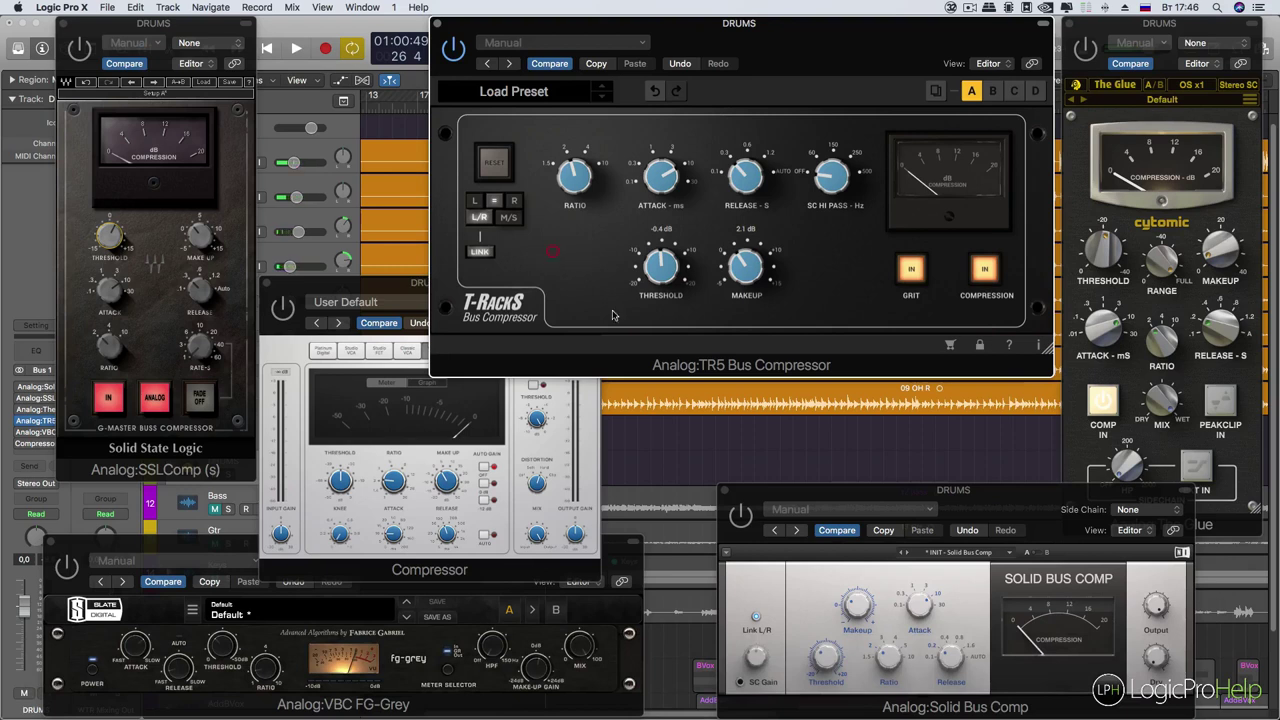
# Bring the TR5, The Glue, Solid Bus Comp, FG-Grey and SSLComp windows forward in turn to review each compressor
pyautogui.moveTo(714, 42); pyautogui.dragTo(706, 42)
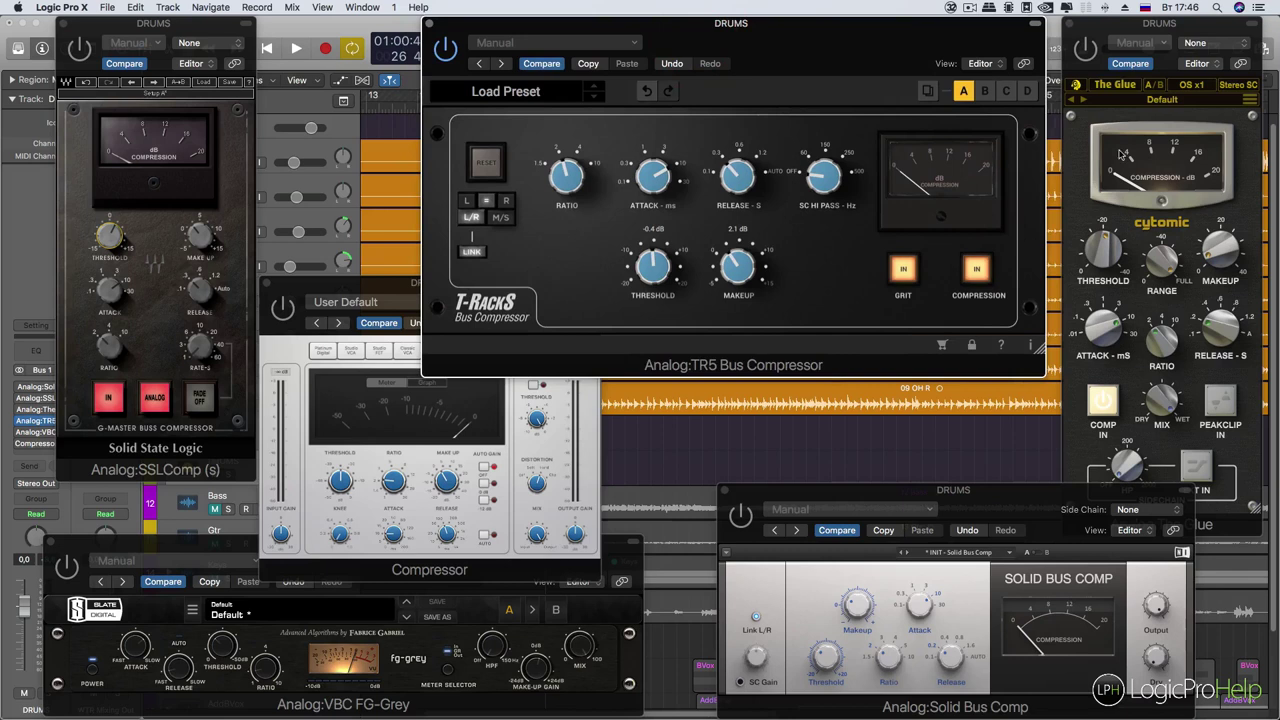
pyautogui.moveTo(876, 45); pyautogui.dragTo(881, 45)
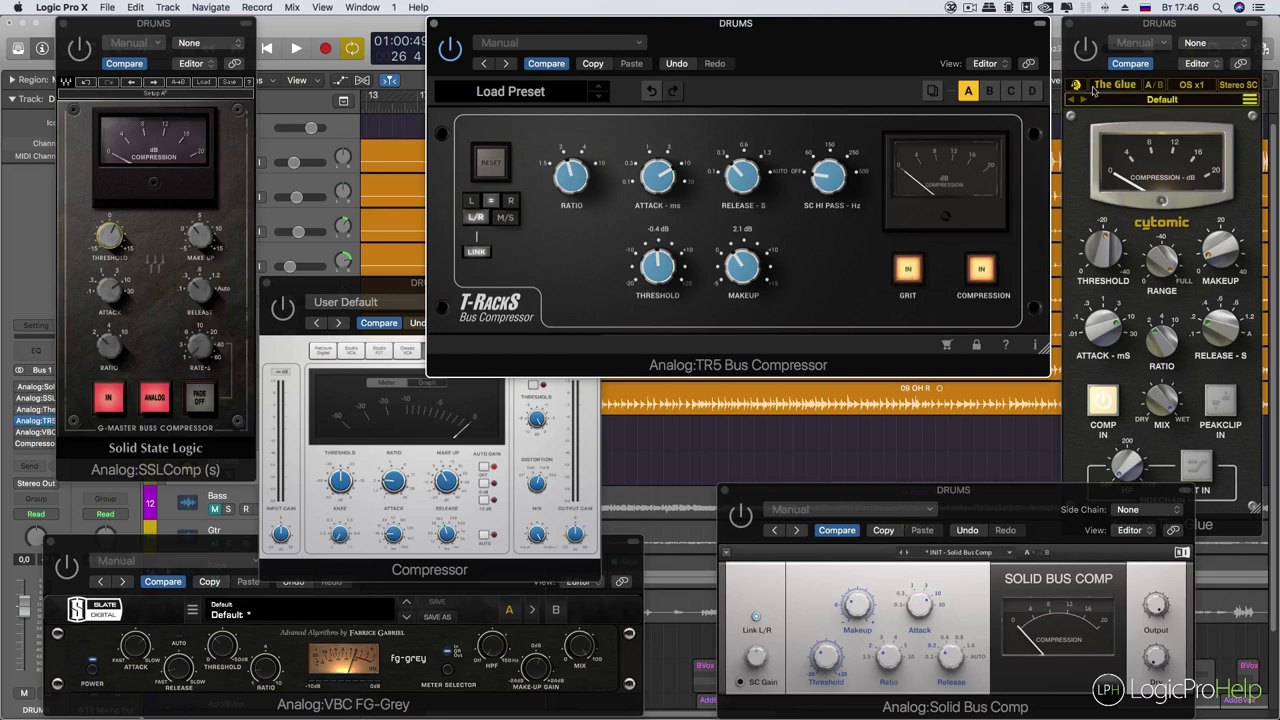
pyautogui.click(1093, 33)
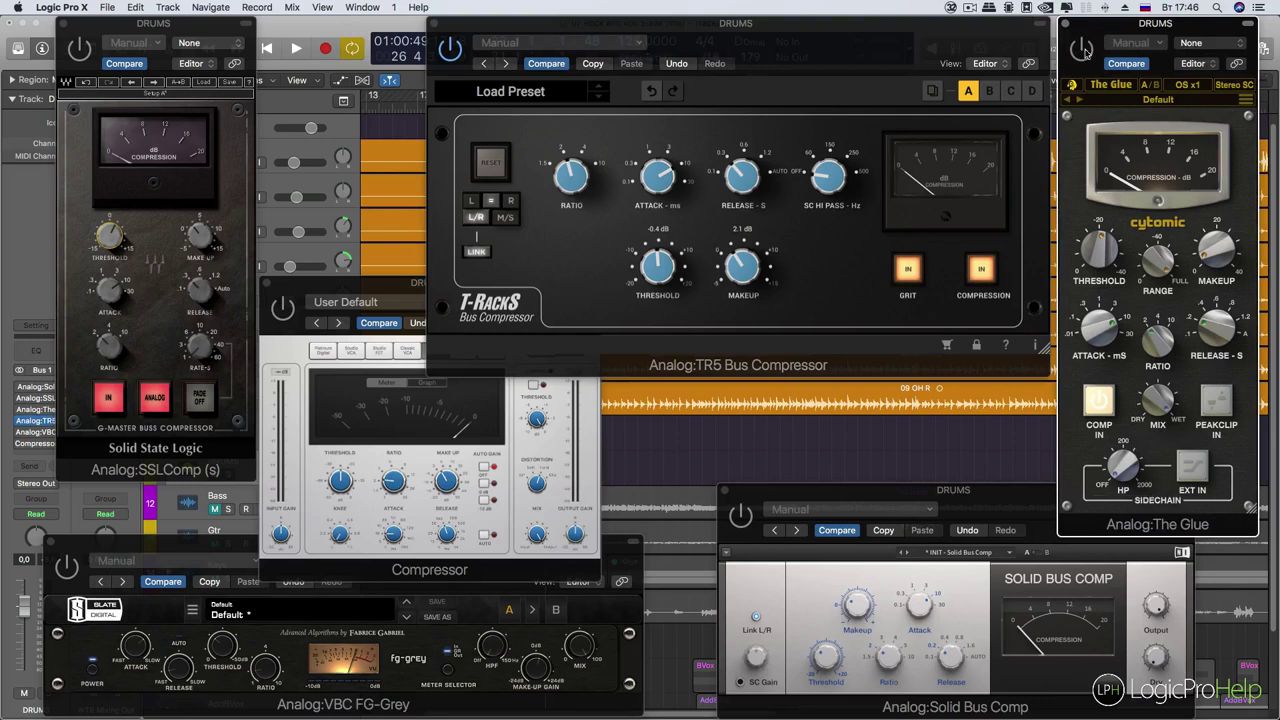
pyautogui.moveTo(1102, 32); pyautogui.dragTo(1107, 32)
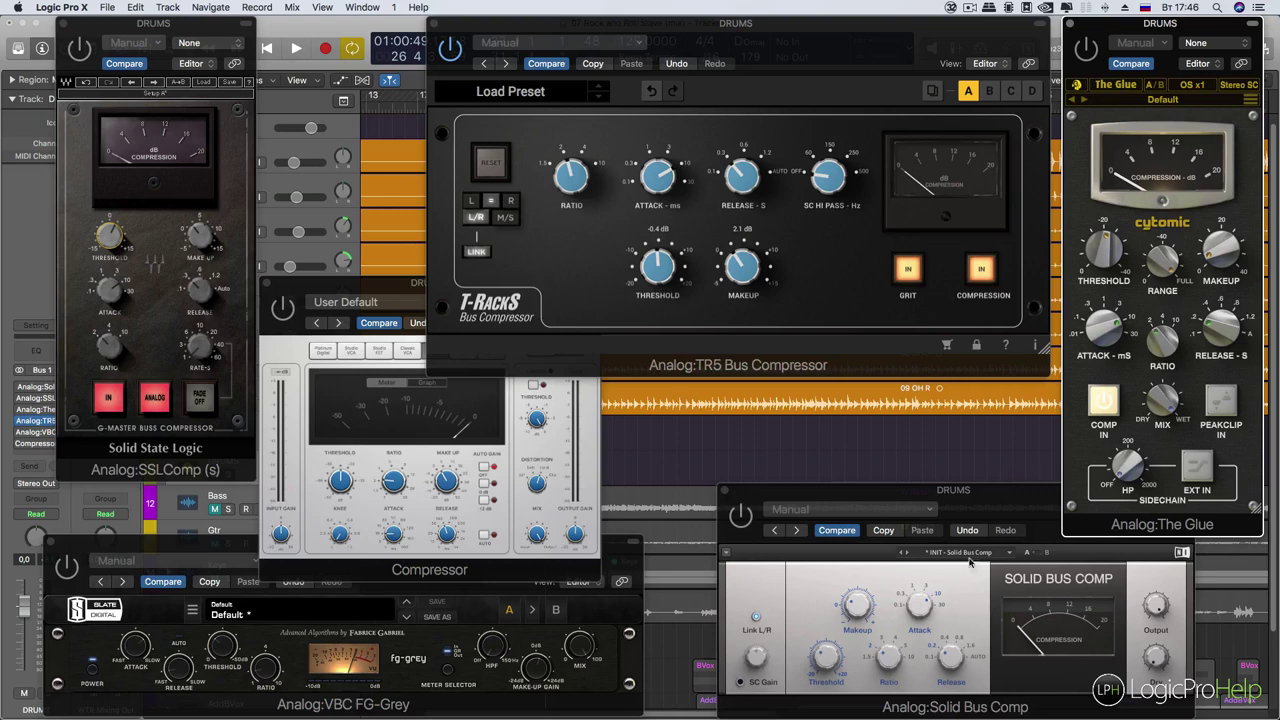
pyautogui.moveTo(859, 490); pyautogui.dragTo(835, 466)
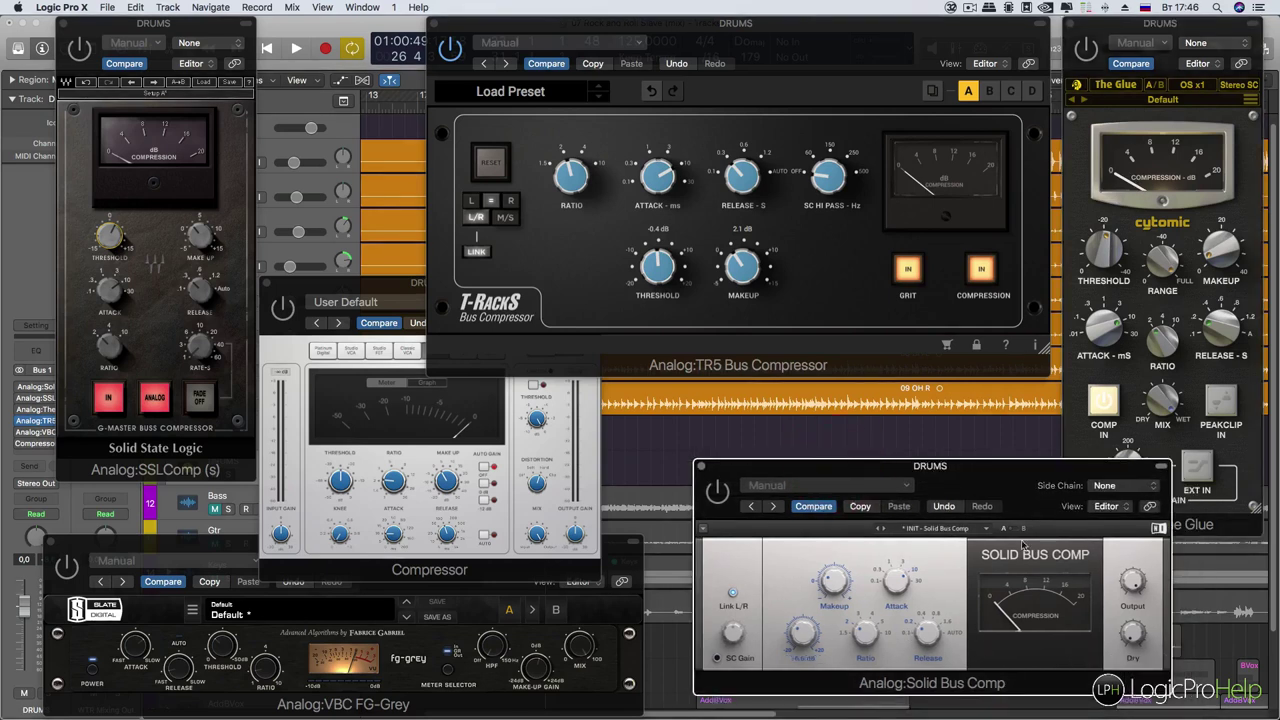
pyautogui.moveTo(990, 466); pyautogui.dragTo(992, 513)
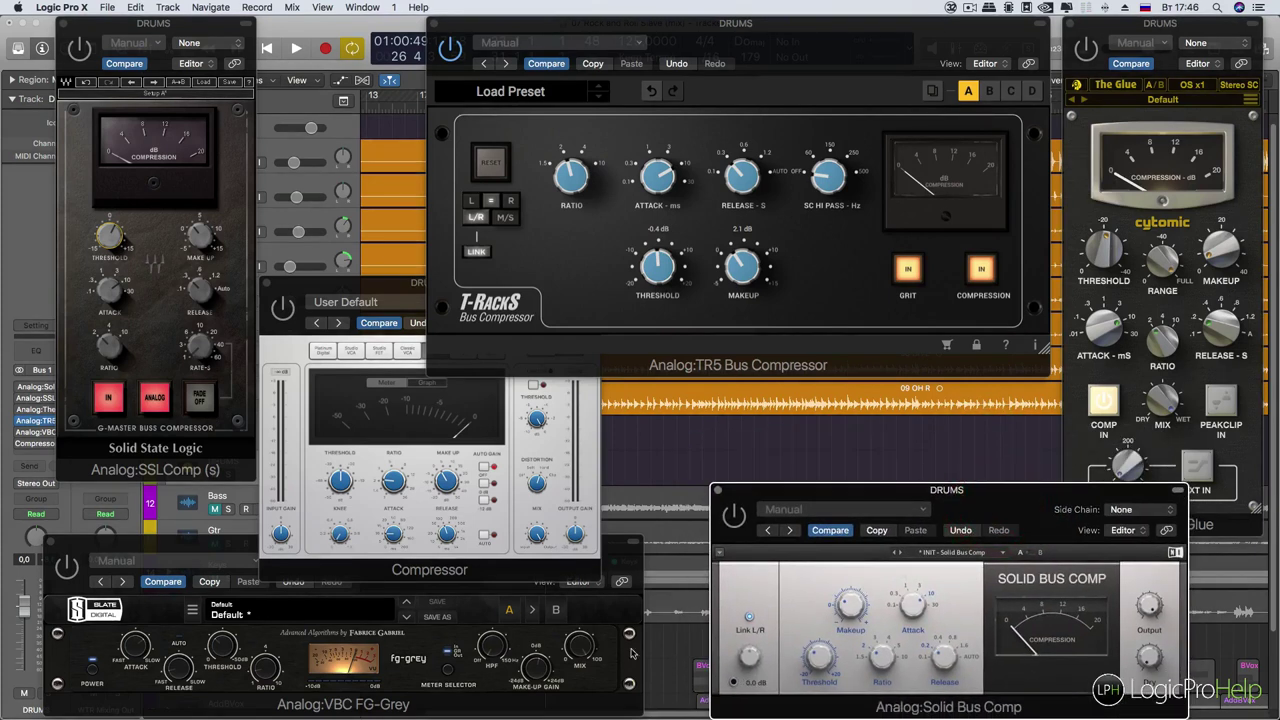
pyautogui.click(380, 602)
pyautogui.moveTo(370, 540); pyautogui.dragTo(381, 526)
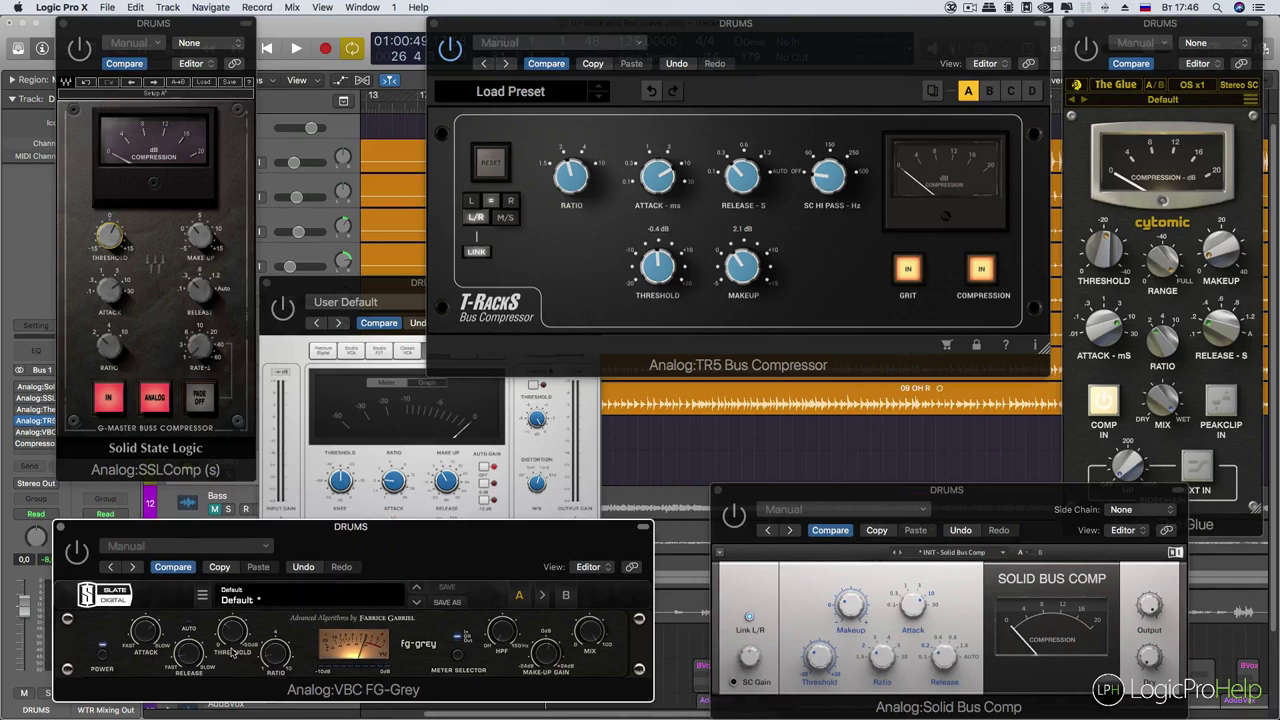
pyautogui.moveTo(354, 546); pyautogui.dragTo(328, 548)
pyautogui.click(158, 258)
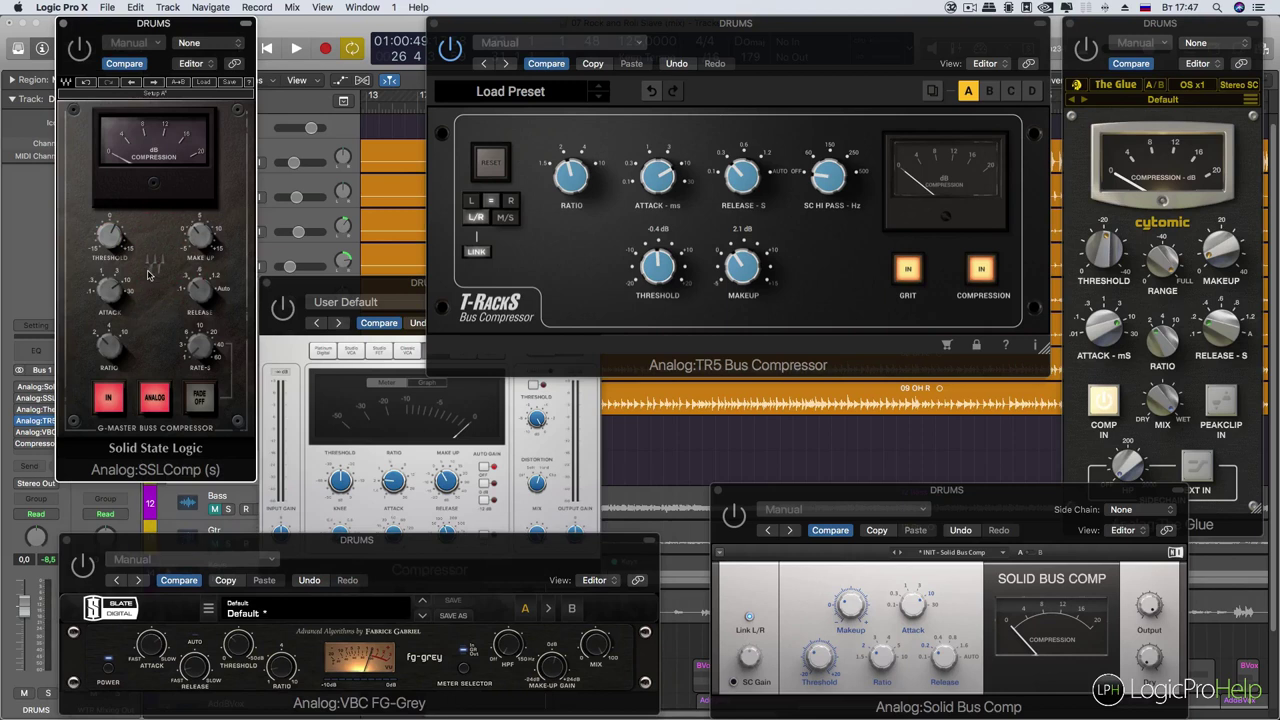
# Bring the Solid Bus Comp, The Glue and SSLComp windows forward in turn, nudging each one to review it
pyautogui.click(806, 488)
pyautogui.moveTo(806, 488)
pyautogui.mouseDown()
pyautogui.moveTo(757, 486)
pyautogui.moveTo(812, 480)
pyautogui.moveTo(812, 469)
pyautogui.mouseUp()
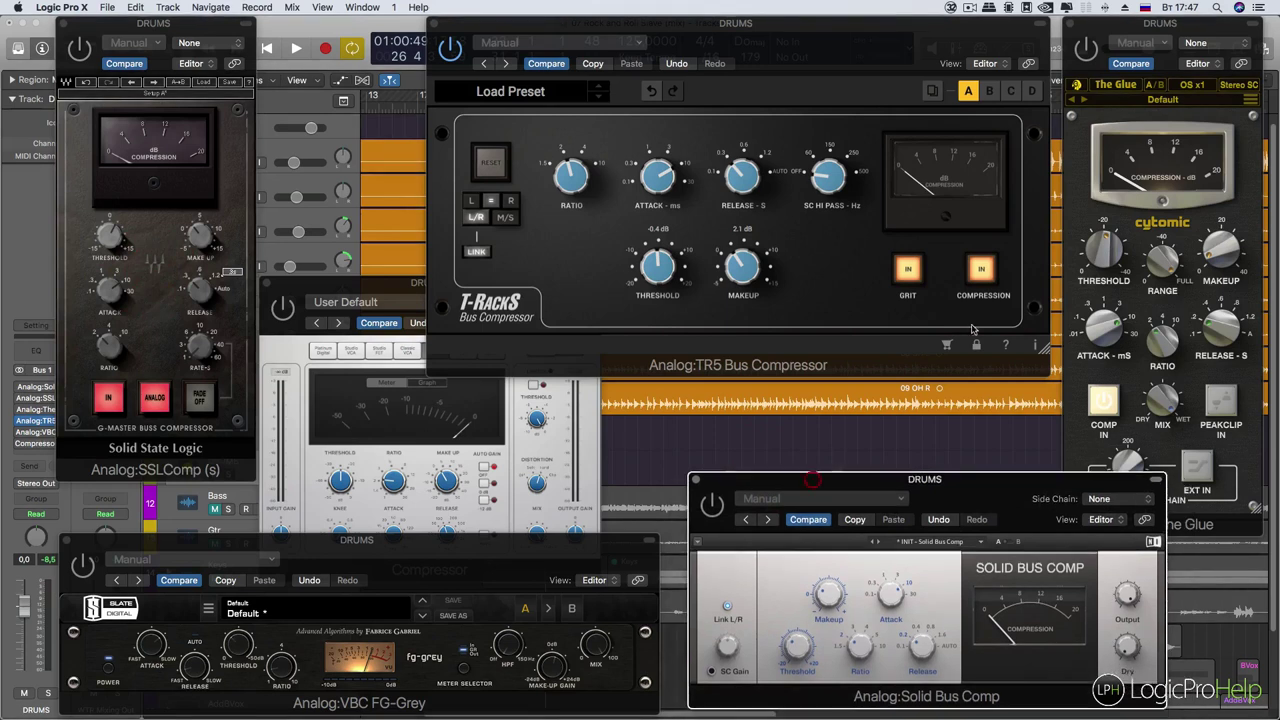
pyautogui.moveTo(1108, 56); pyautogui.dragTo(1103, 57)
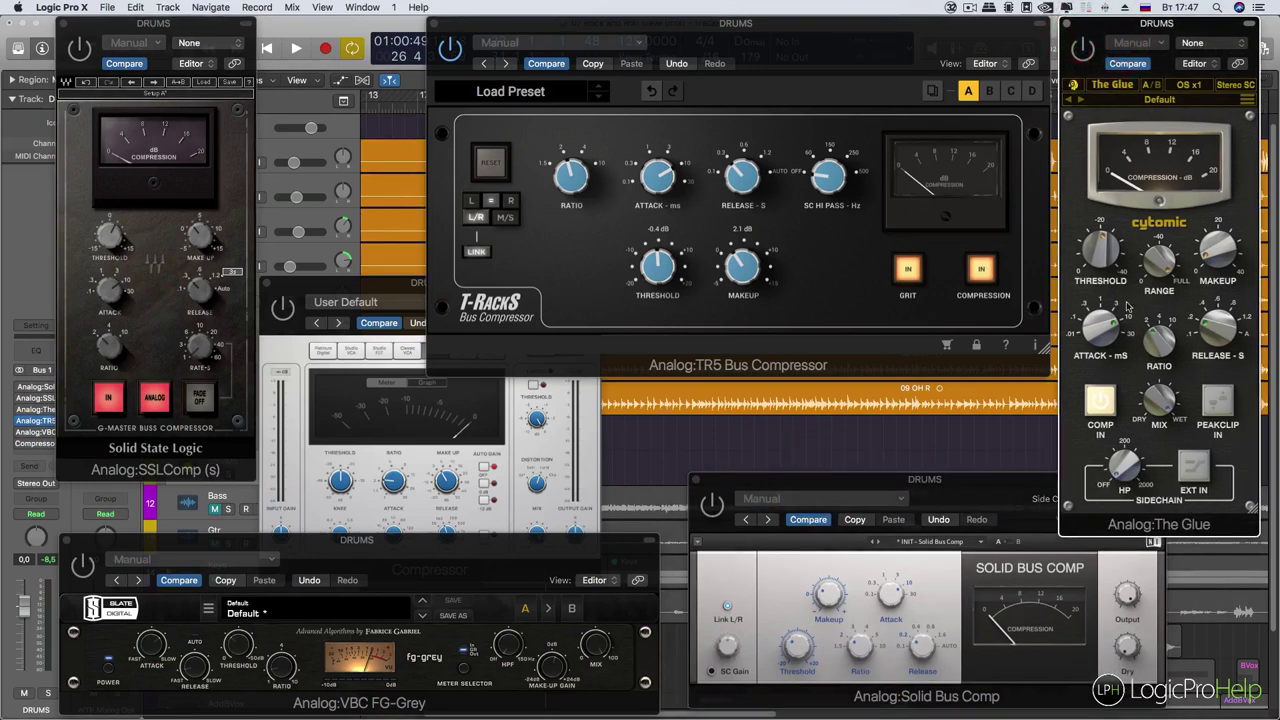
pyautogui.click(126, 30)
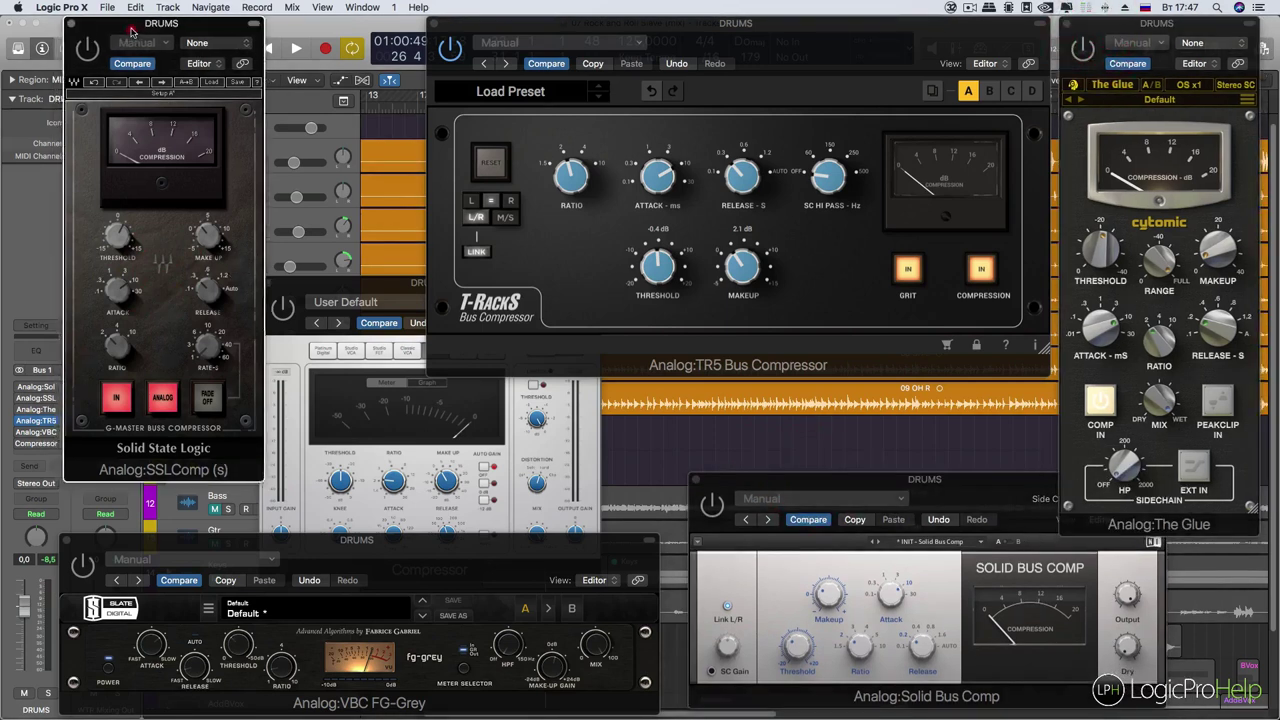
pyautogui.moveTo(118, 50); pyautogui.dragTo(118, 72)
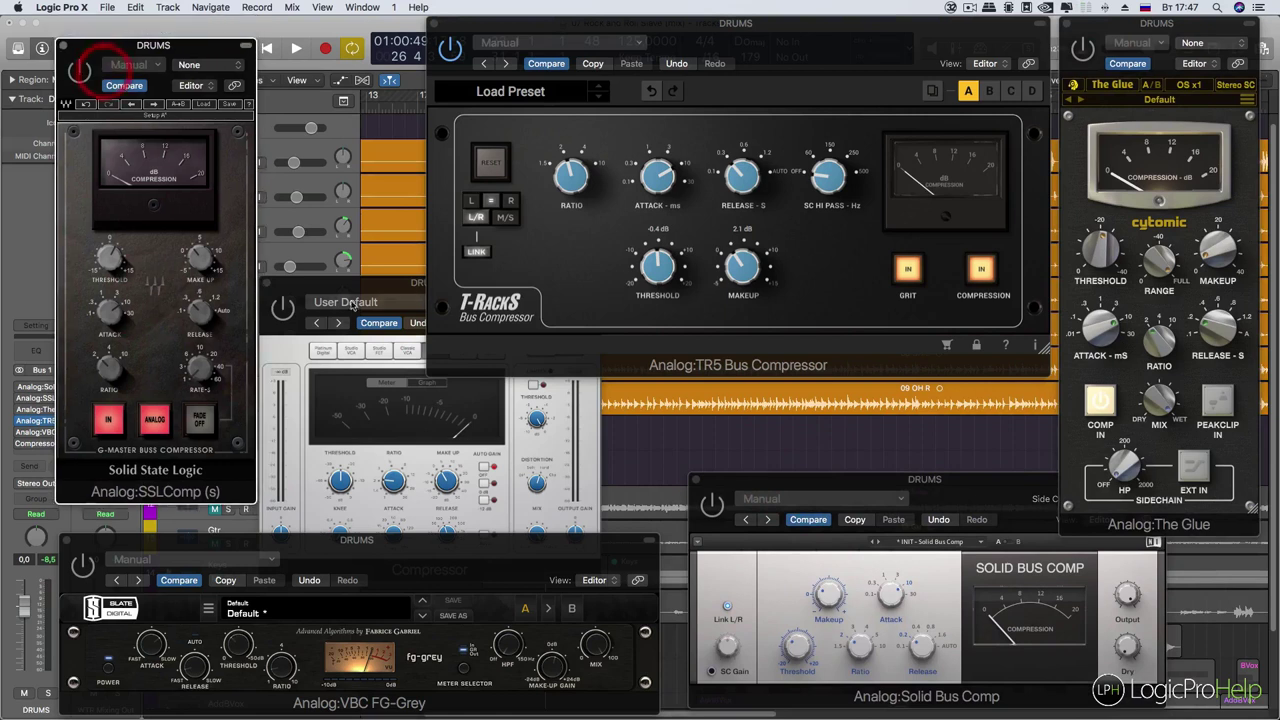
# Bring the stock Compressor forward beside SSLComp and review it against the TR5 Bus Compressor and SSLComp
pyautogui.moveTo(354, 289)
pyautogui.mouseDown()
pyautogui.moveTo(374, 275)
pyautogui.moveTo(365, 281)
pyautogui.mouseUp()
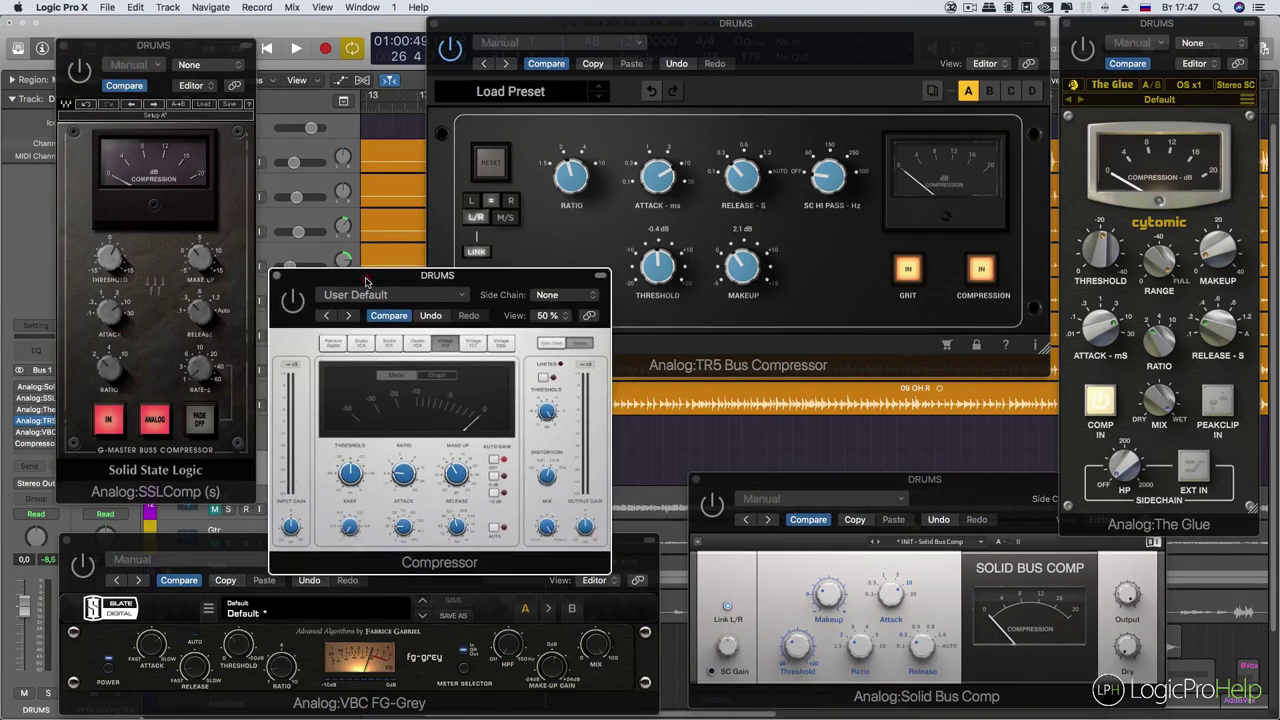
pyautogui.moveTo(489, 281); pyautogui.dragTo(492, 278)
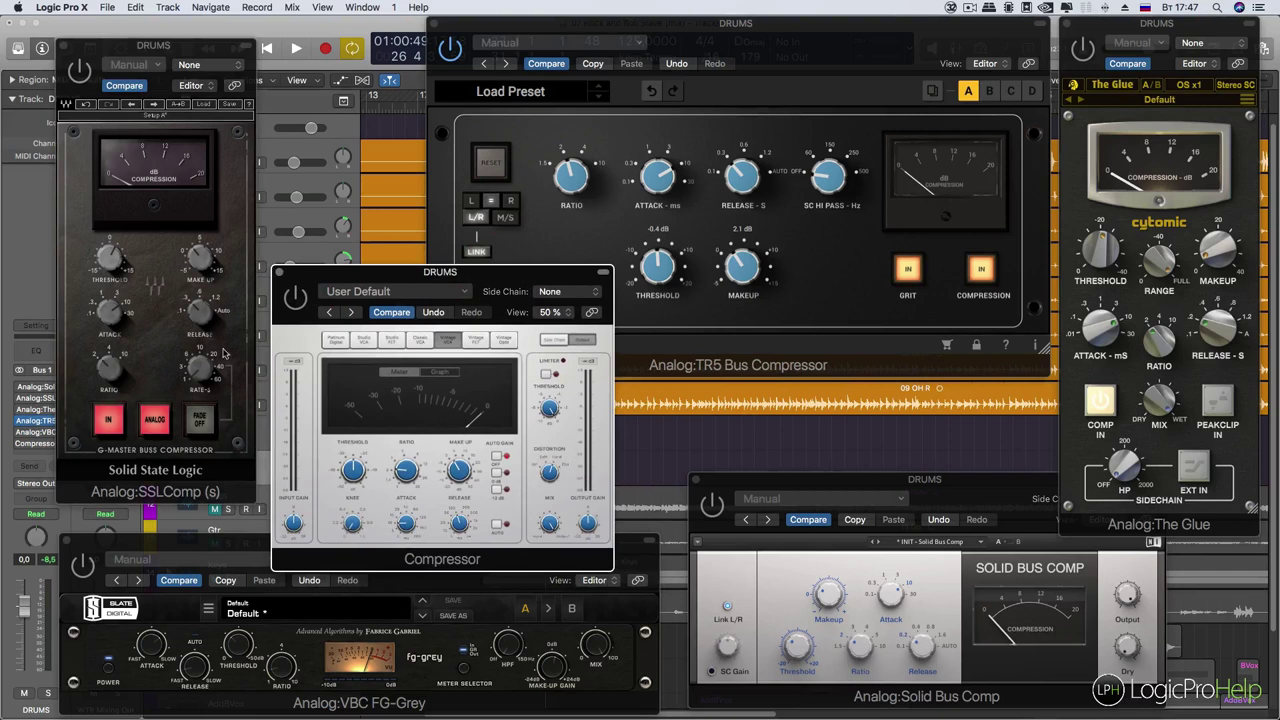
pyautogui.click(595, 222)
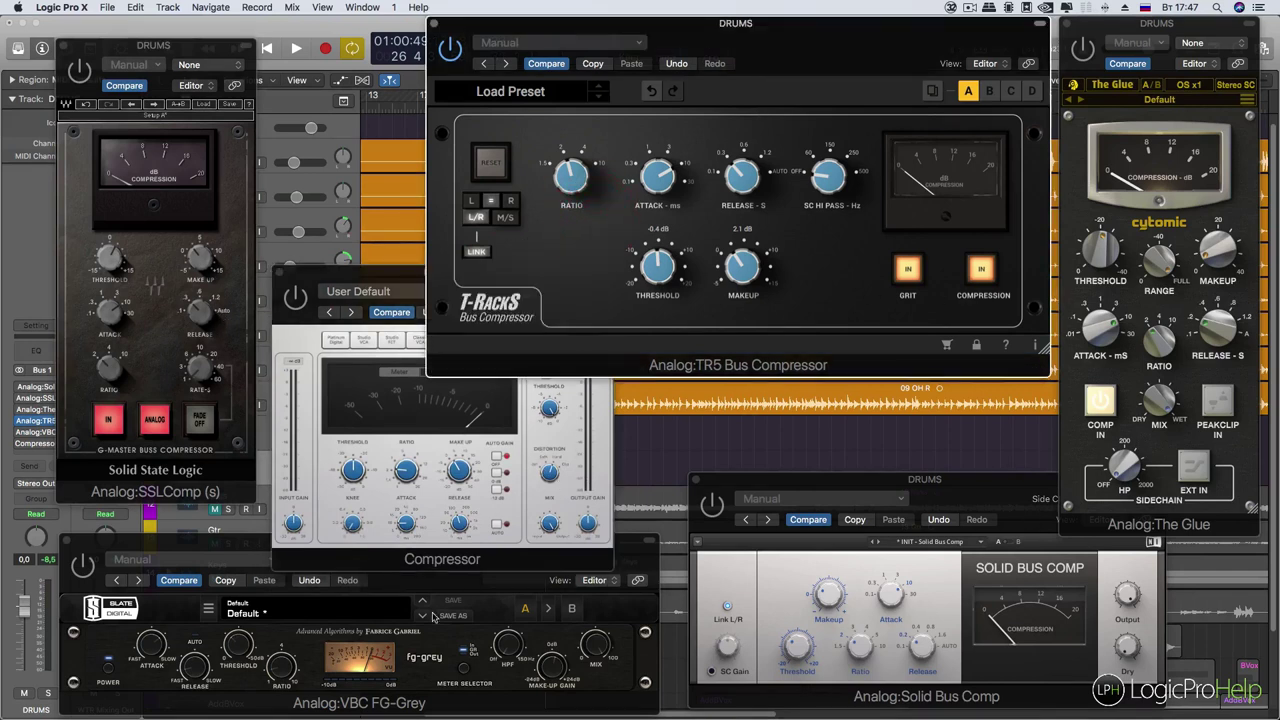
pyautogui.click(158, 296)
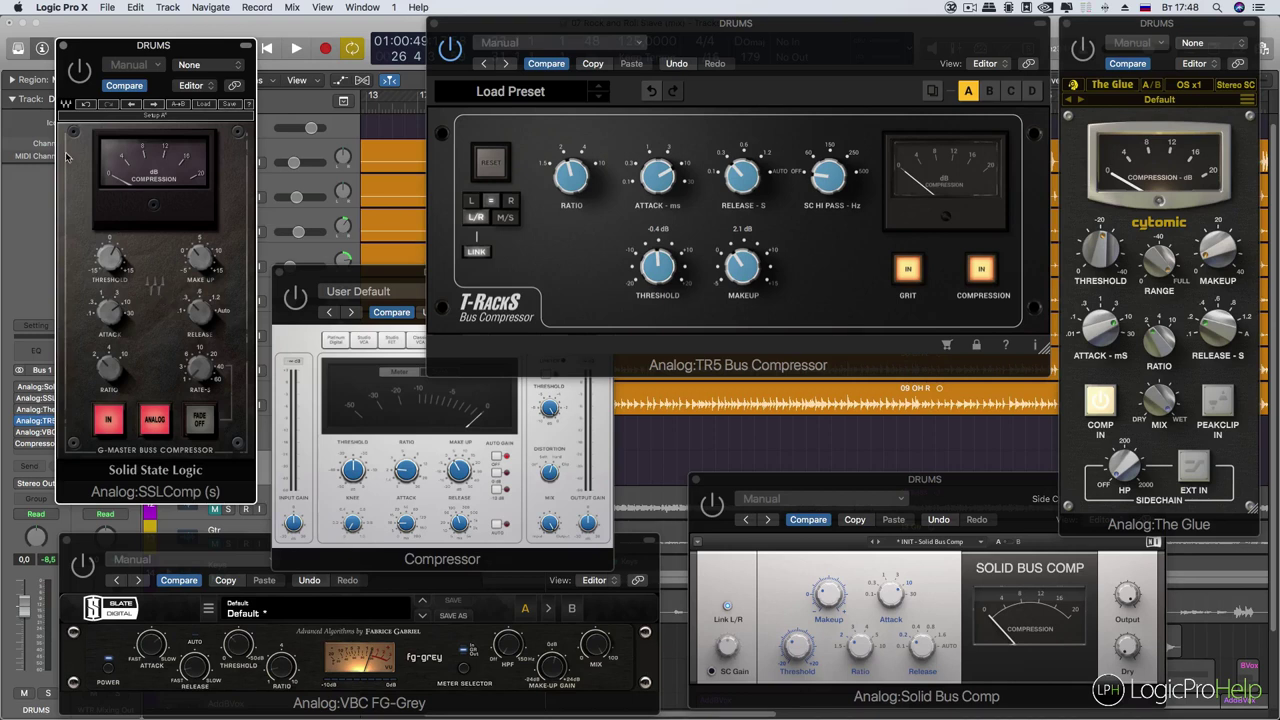
# Move the TR5 Bus Compressor, Solid Bus Comp and stock Compressor windows closer together to compare the three plug-ins
pyautogui.moveTo(812, 50); pyautogui.dragTo(779, 78)
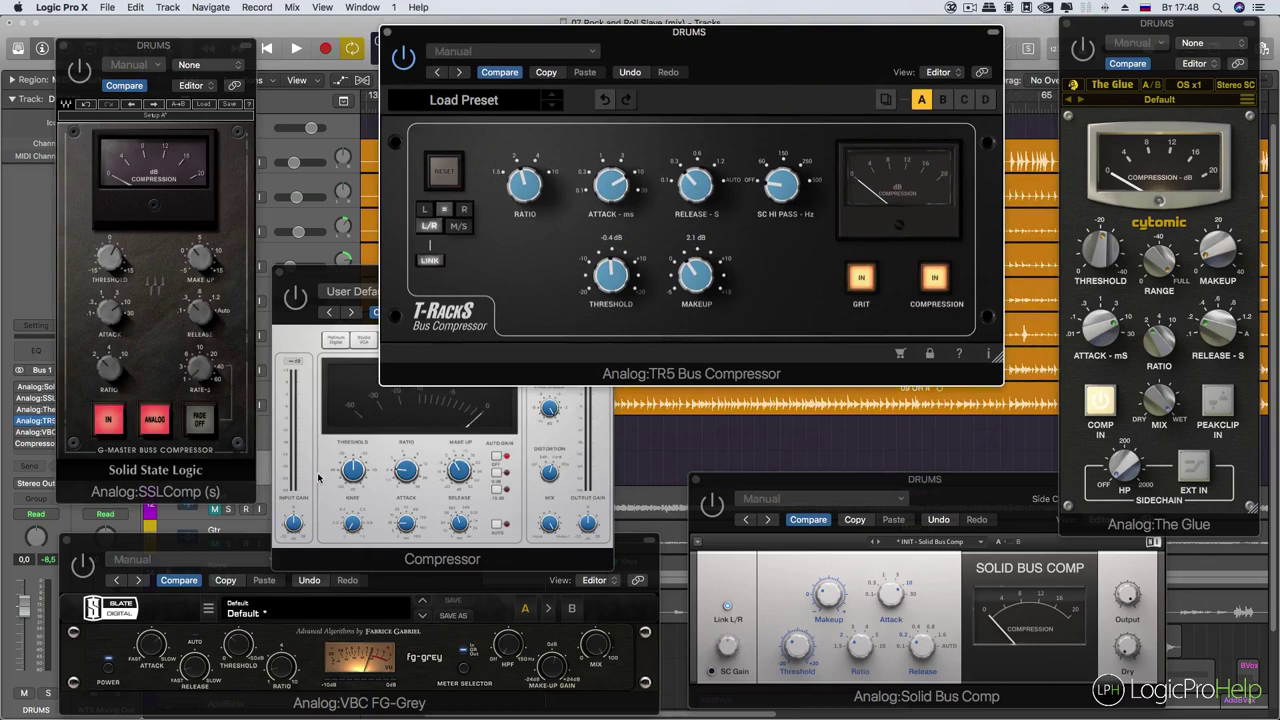
pyautogui.moveTo(776, 483); pyautogui.dragTo(797, 450)
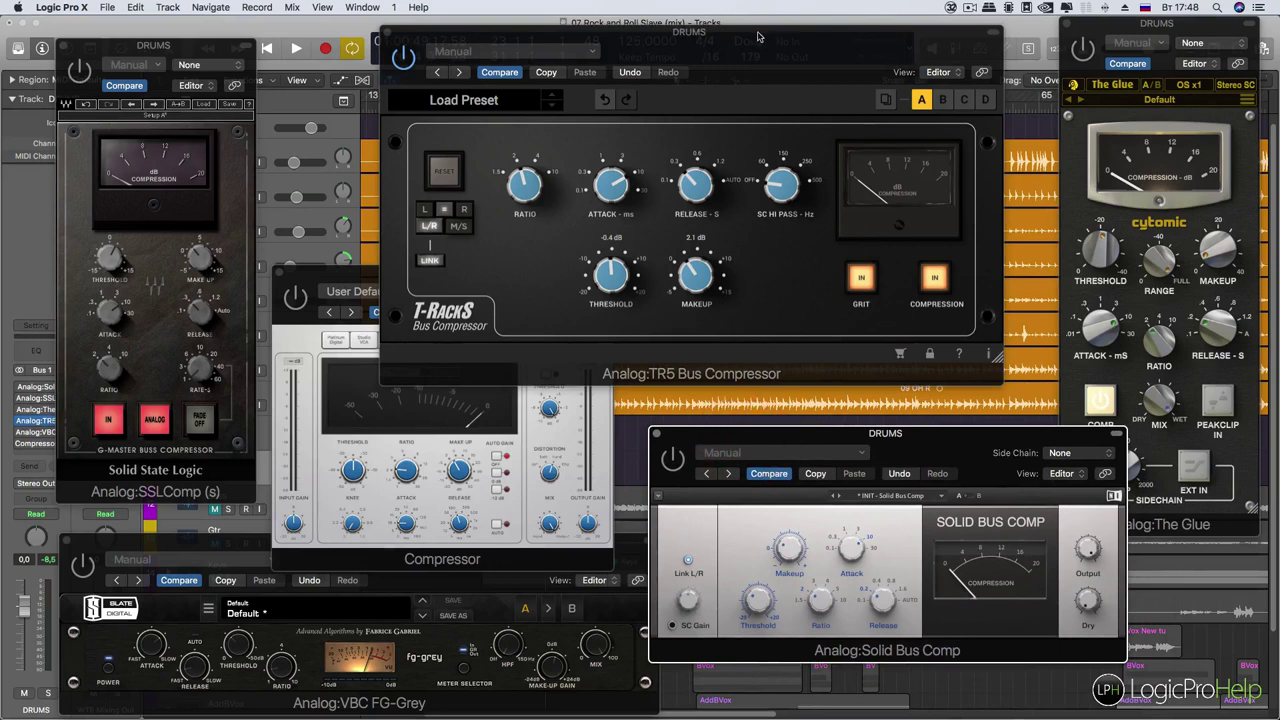
pyautogui.moveTo(747, 57); pyautogui.dragTo(740, 82)
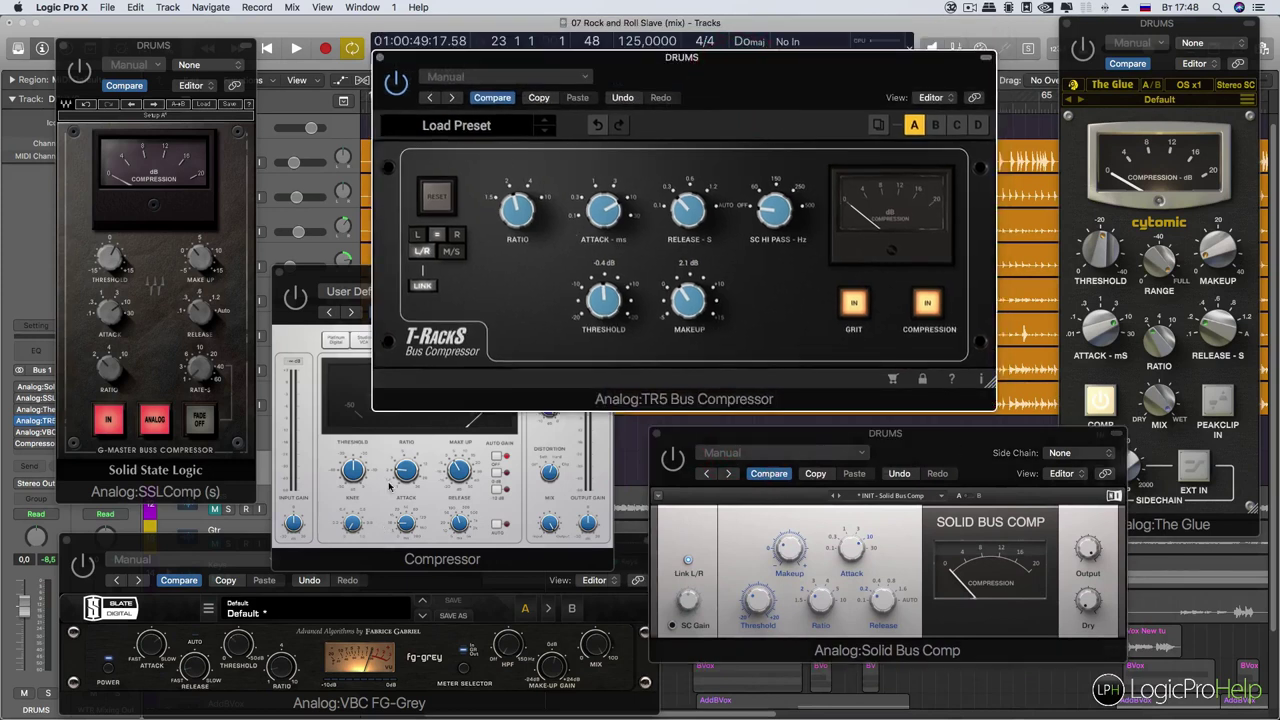
pyautogui.moveTo(308, 273)
pyautogui.mouseDown()
pyautogui.moveTo(310, 308)
pyautogui.moveTo(304, 291)
pyautogui.mouseUp()
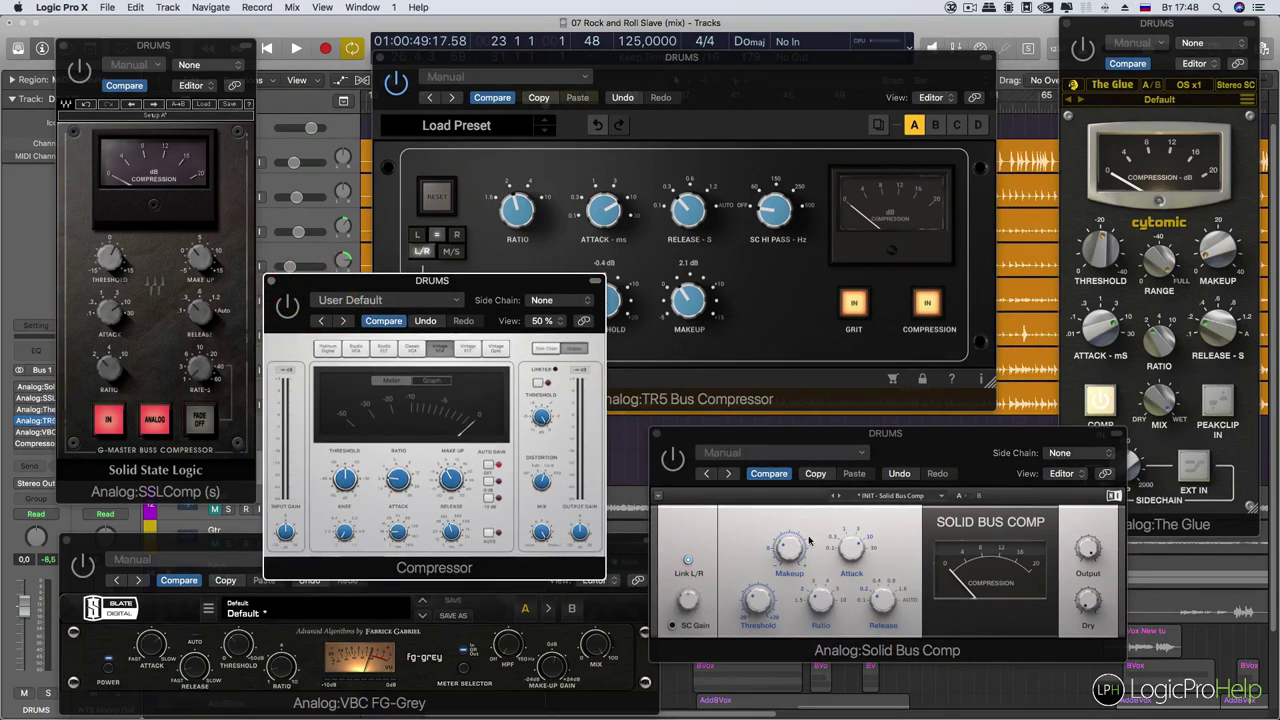
pyautogui.click(736, 530)
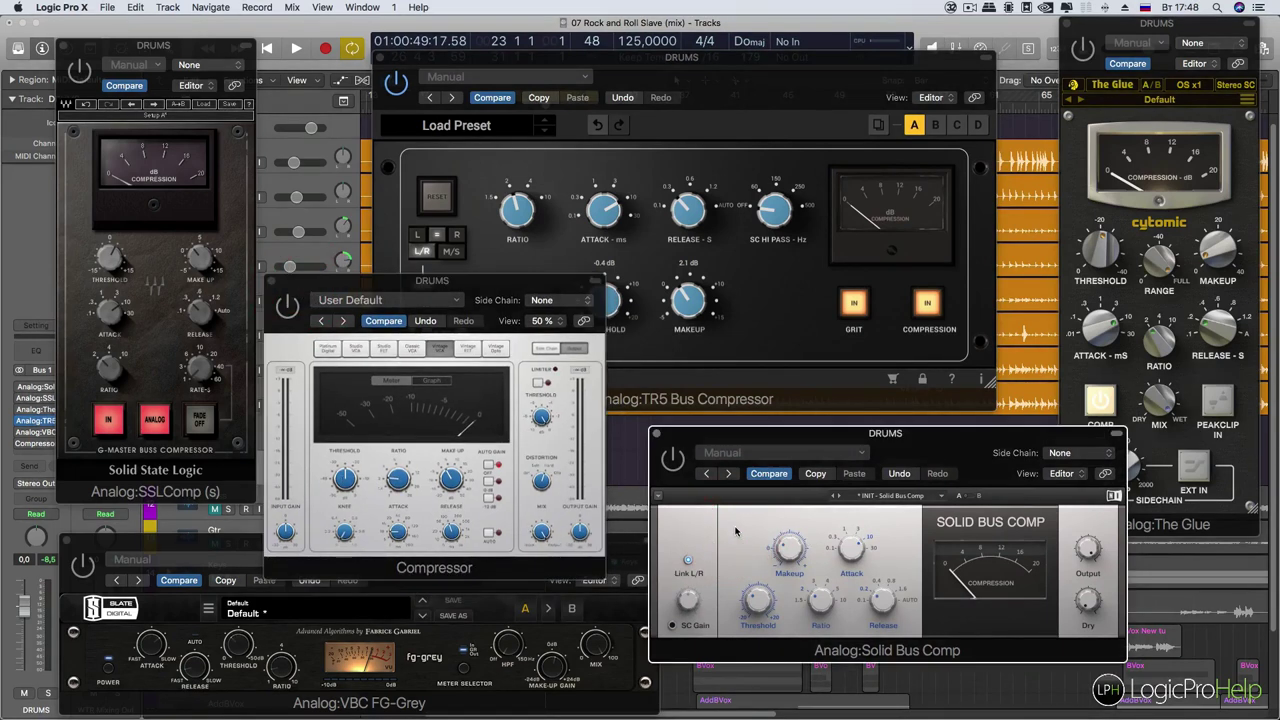
# Review the stock Compressor over the TR5 Bus Compressor, tuck it back behind, and space the TR5 and Solid Bus Comp windows apart
pyautogui.moveTo(503, 285); pyautogui.dragTo(496, 208)
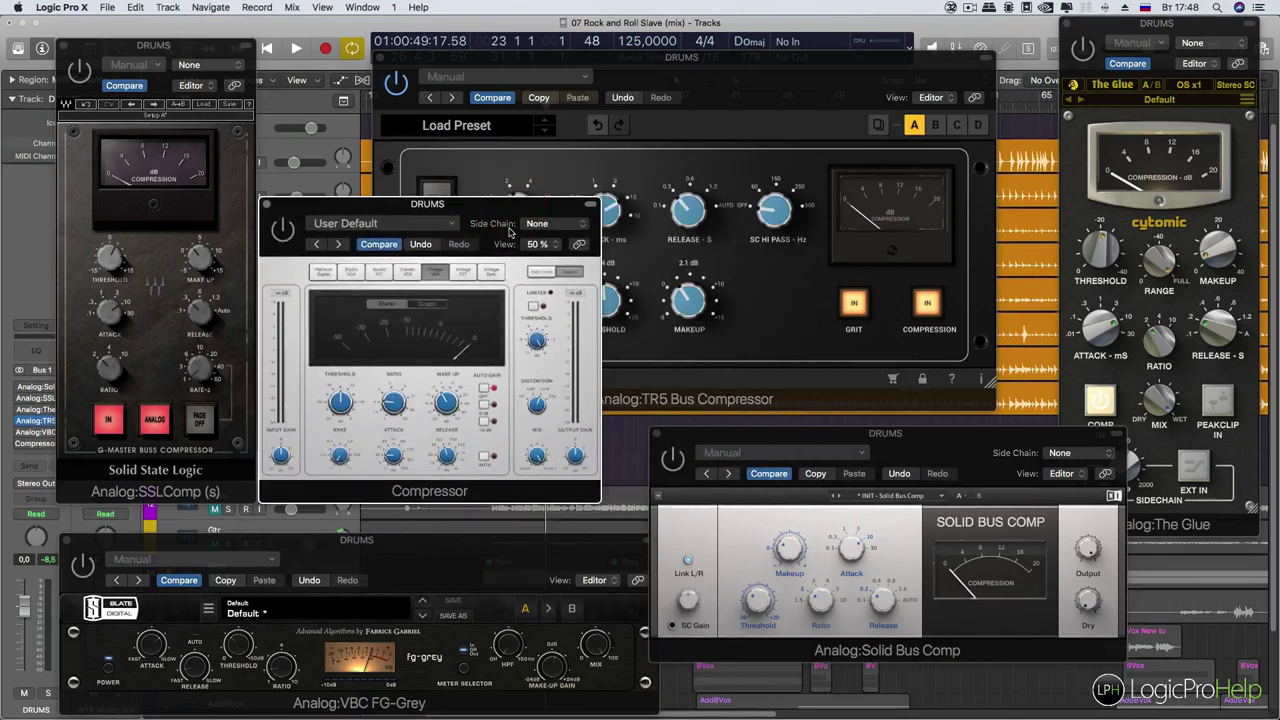
pyautogui.moveTo(510, 232); pyautogui.dragTo(583, 199)
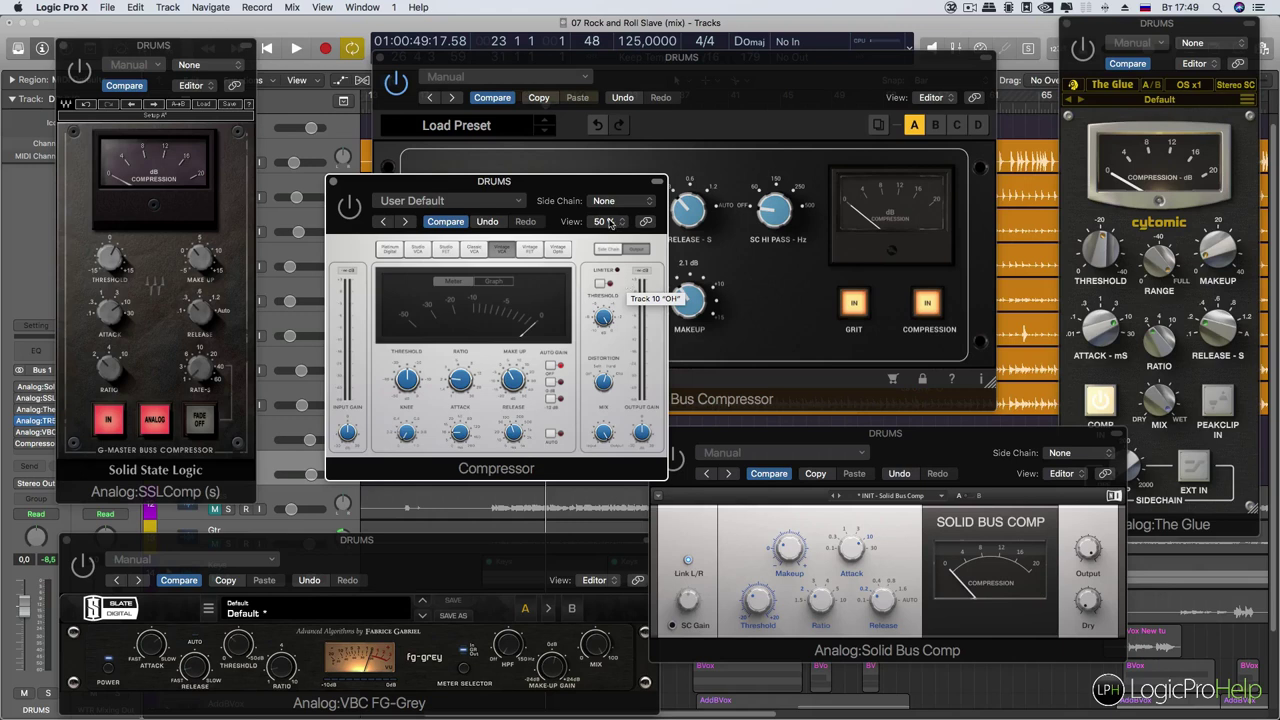
pyautogui.moveTo(557, 184); pyautogui.dragTo(494, 216)
pyautogui.click(686, 135)
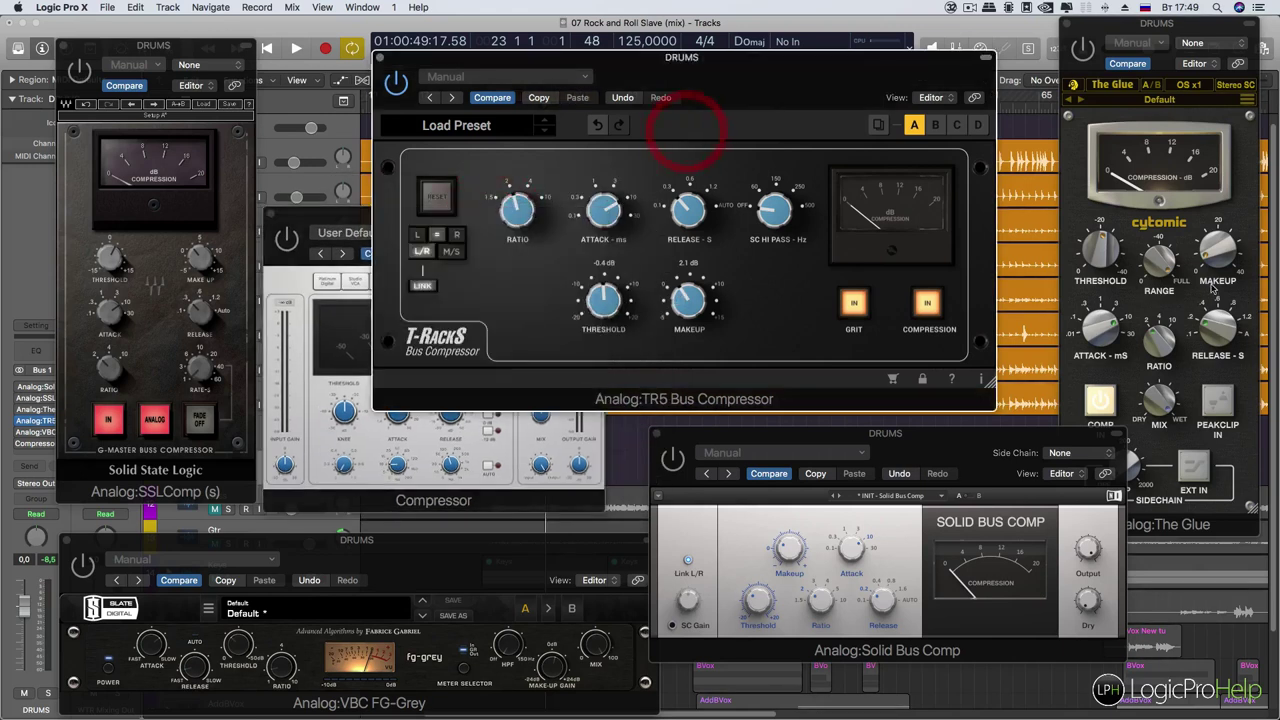
pyautogui.moveTo(814, 442); pyautogui.dragTo(838, 491)
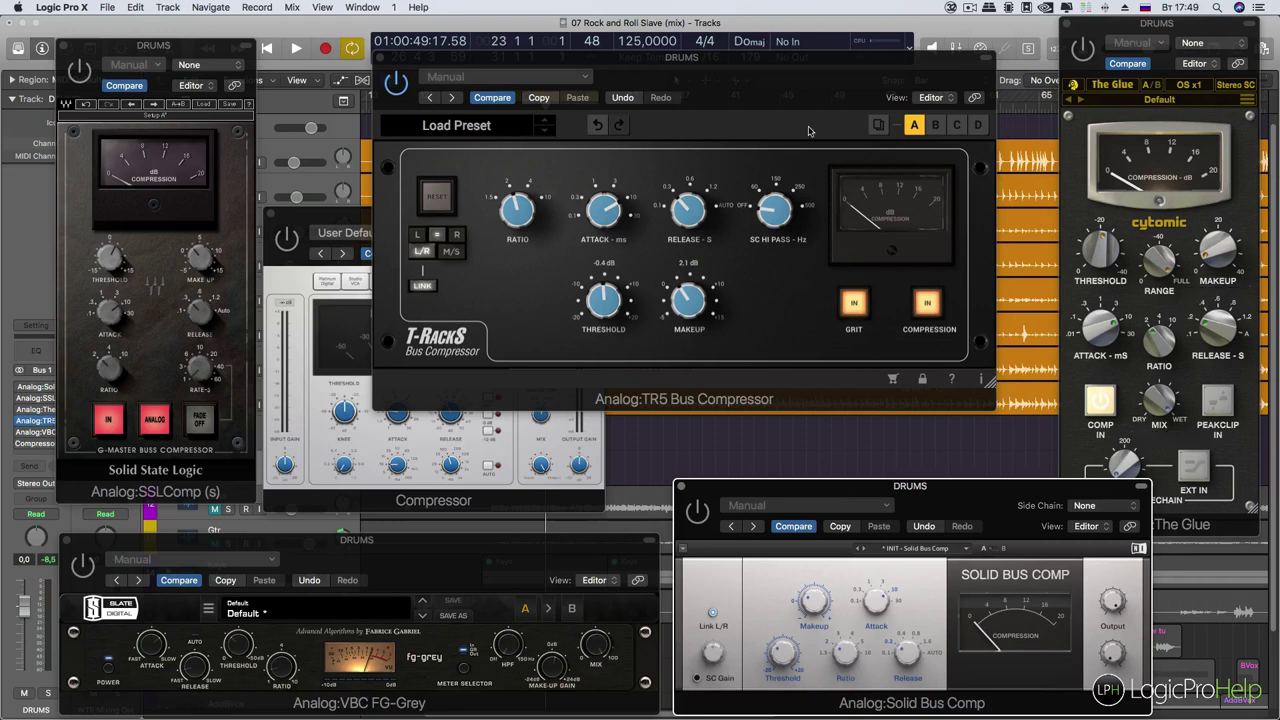
pyautogui.moveTo(779, 83); pyautogui.dragTo(789, 91)
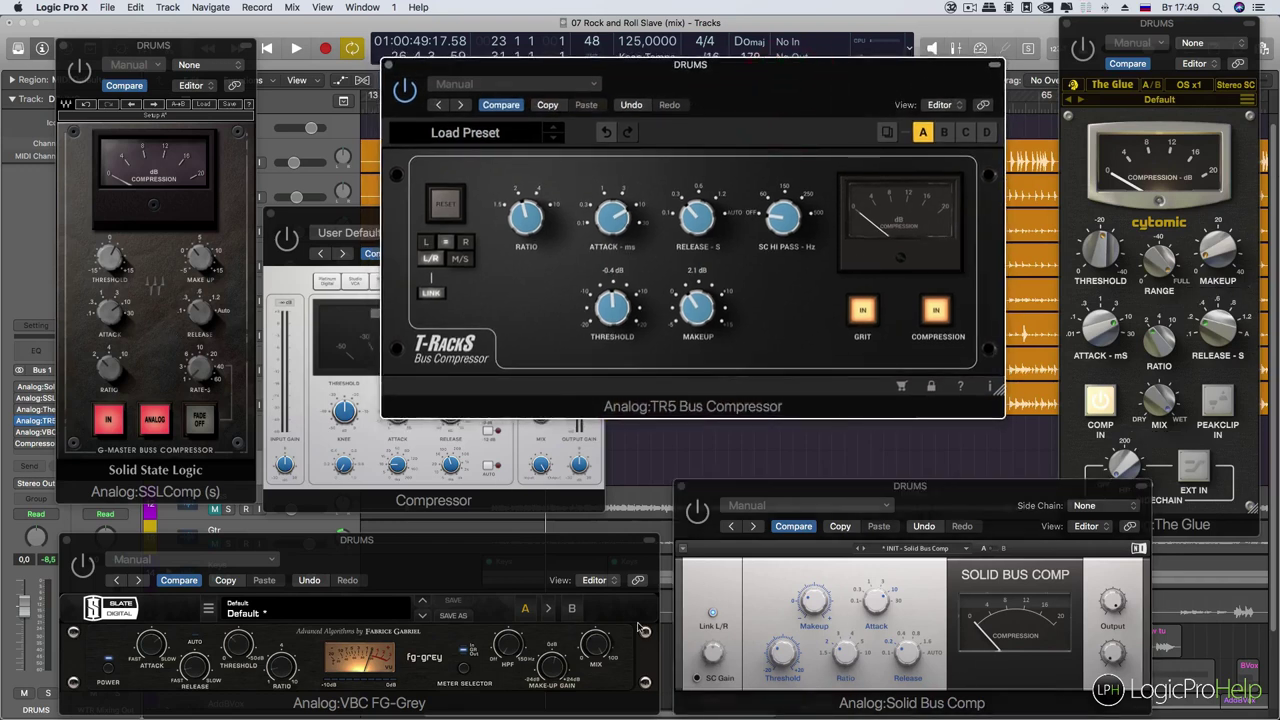